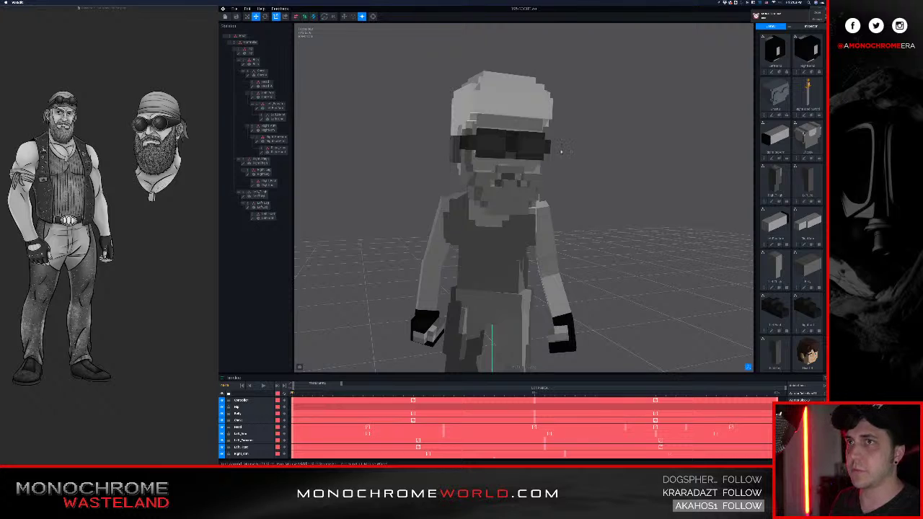
click(822, 3)
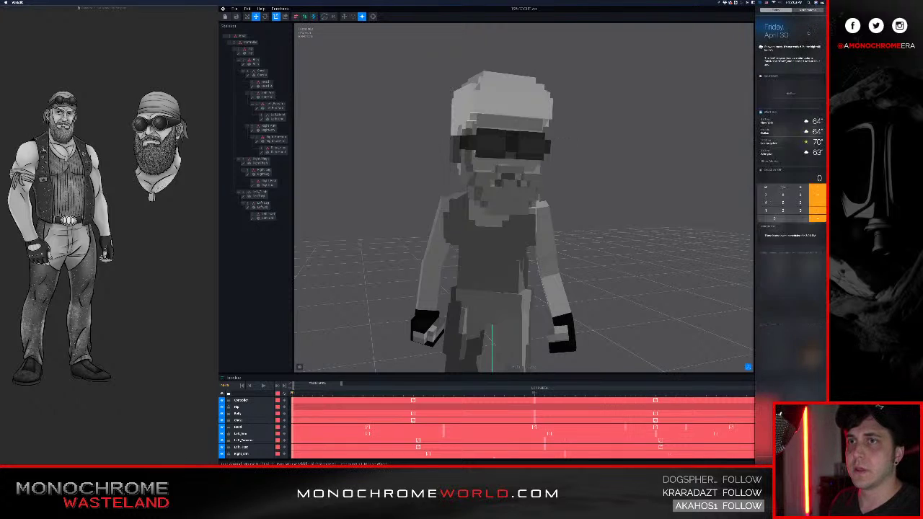
click(821, 32)
click(528, 113)
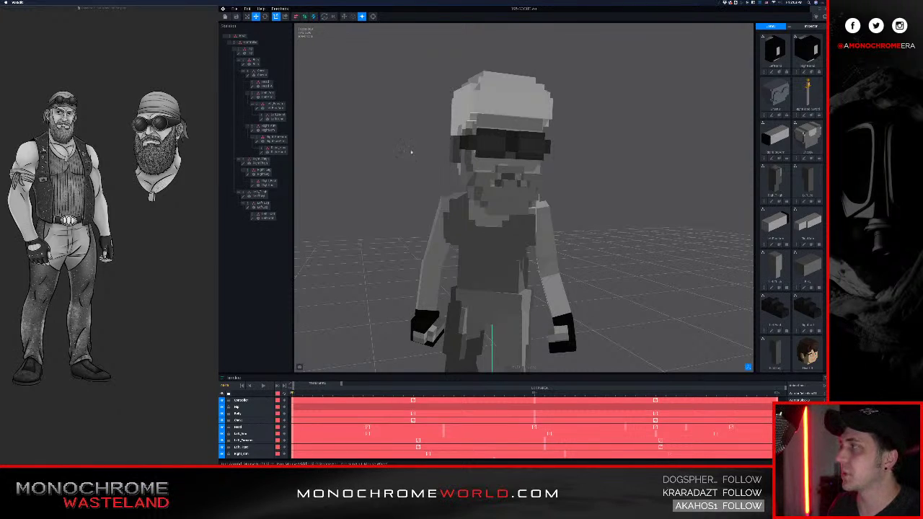
- Examine the character model from head to feet, focusing on the thighs and lower legs
scroll(432, 149, down, 3)
middle_drag(438, 207, 430, 177)
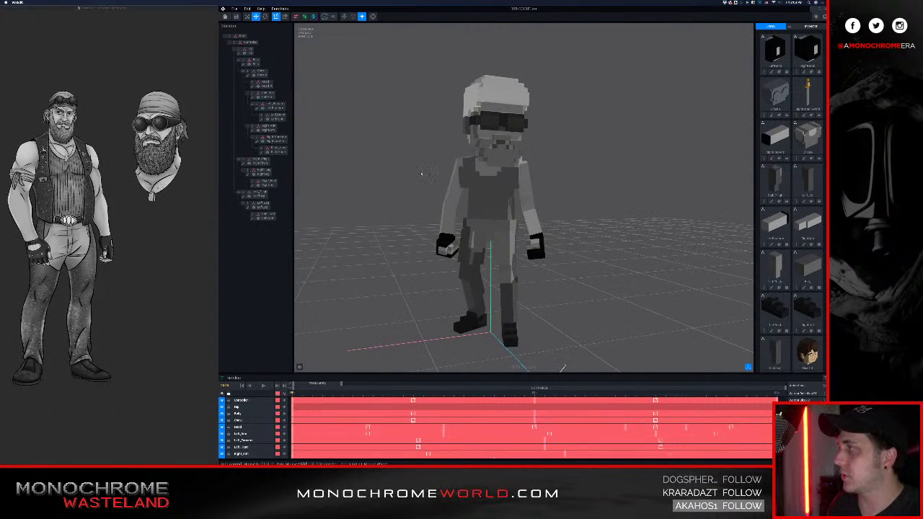
scroll(444, 183, up, 1)
right_drag(447, 187, 452, 191)
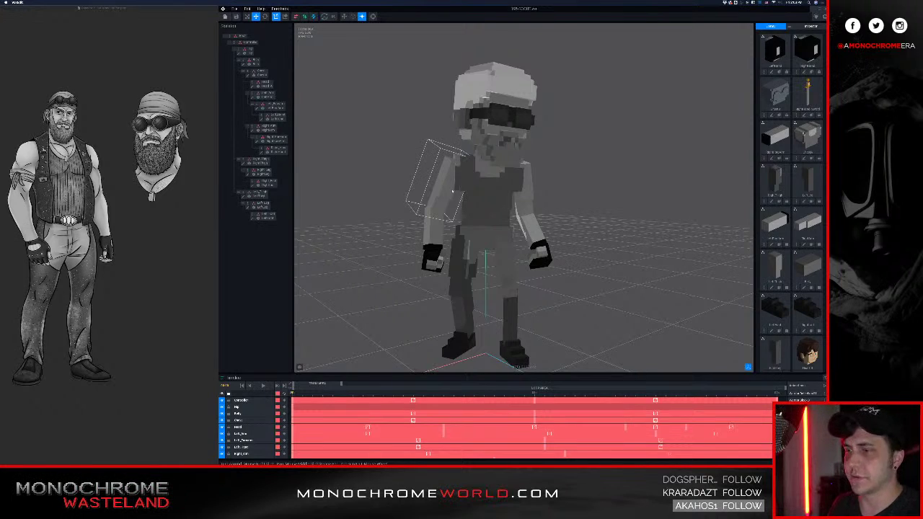
click(503, 103)
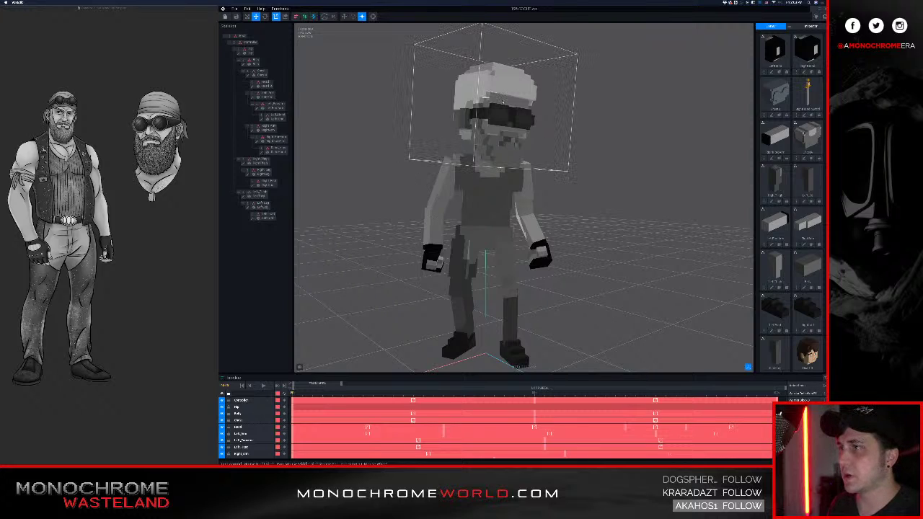
scroll(503, 103, up, 3)
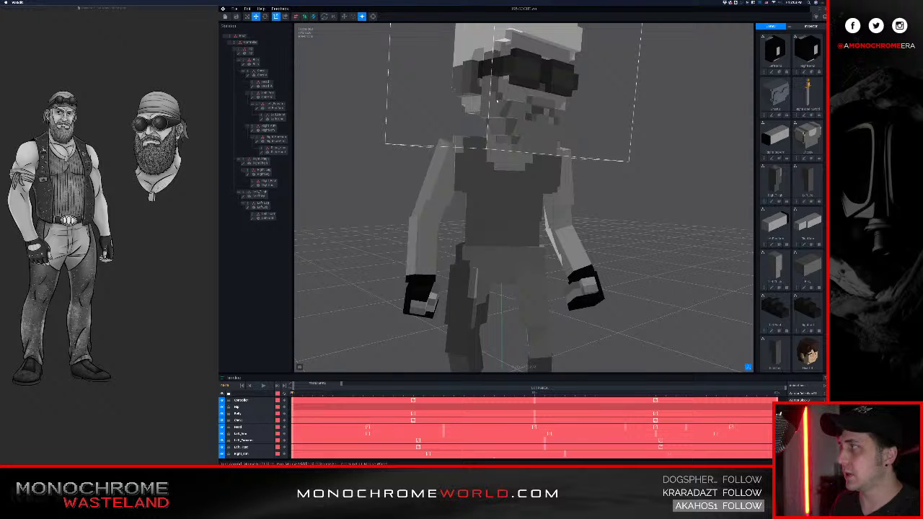
mouse_move(497, 101)
middle_down()
mouse_move(502, 116)
mouse_move(502, 107)
middle_up()
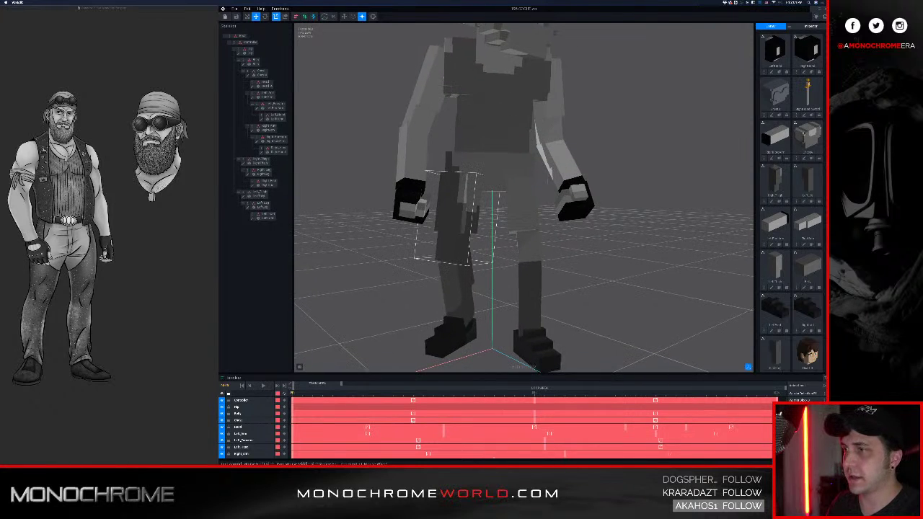
right_drag(440, 206, 455, 217)
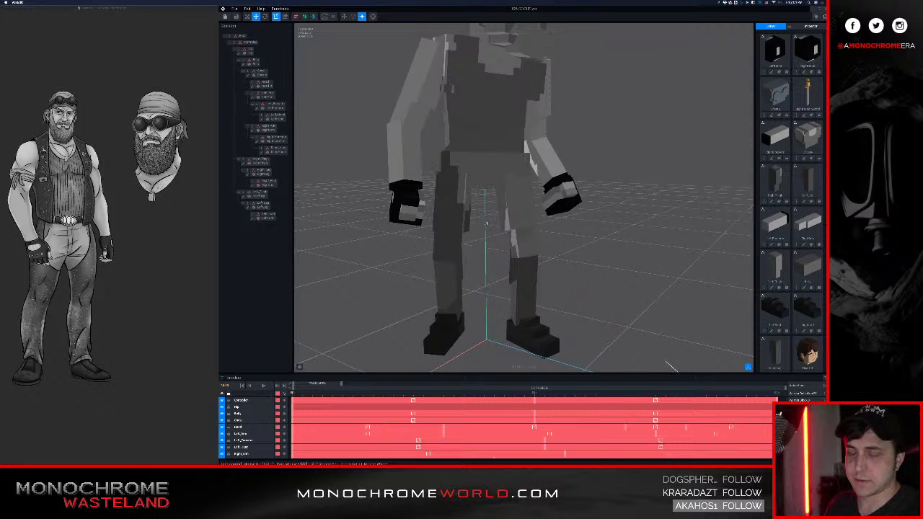
right_drag(494, 216, 492, 218)
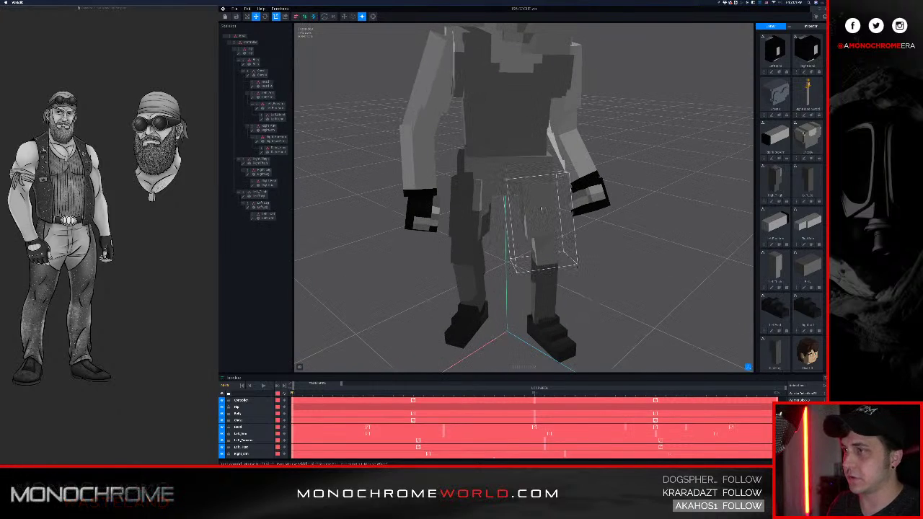
click(529, 173)
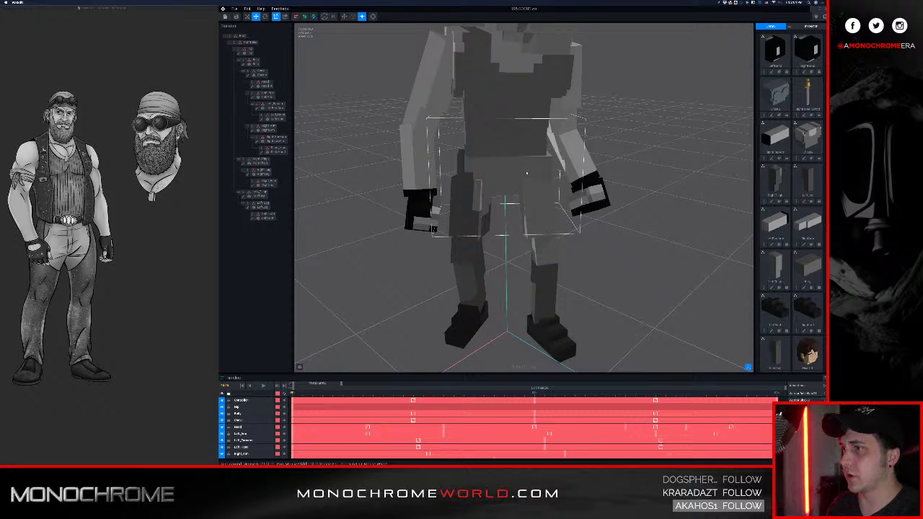
click(552, 286)
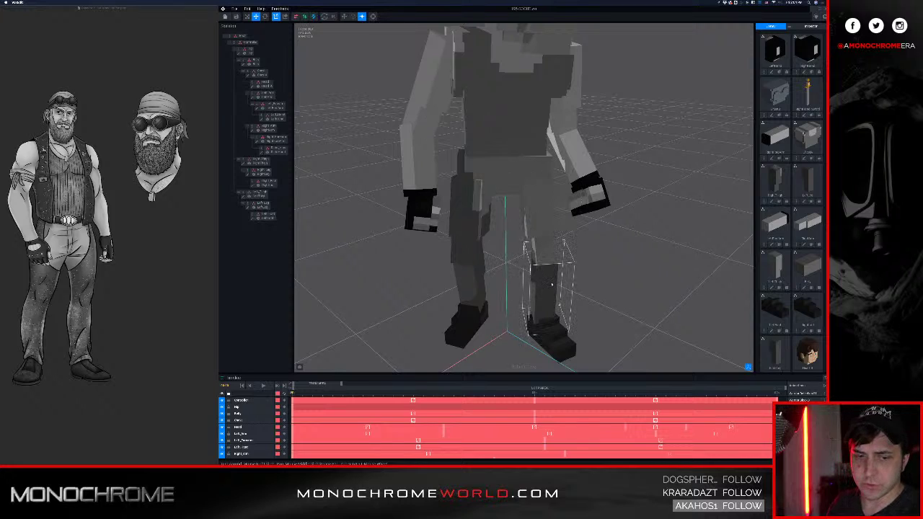
- Select the left lower leg of the character and open its voxel model for editing
click(551, 286)
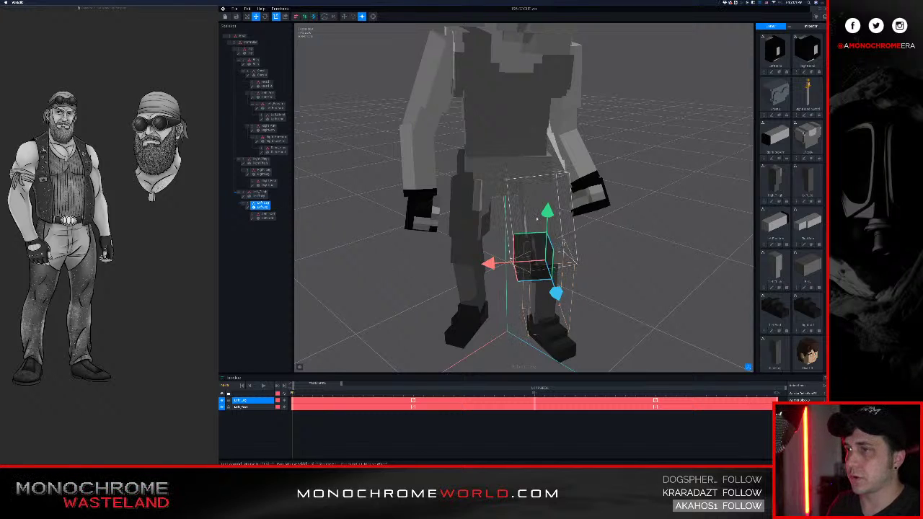
click(538, 217)
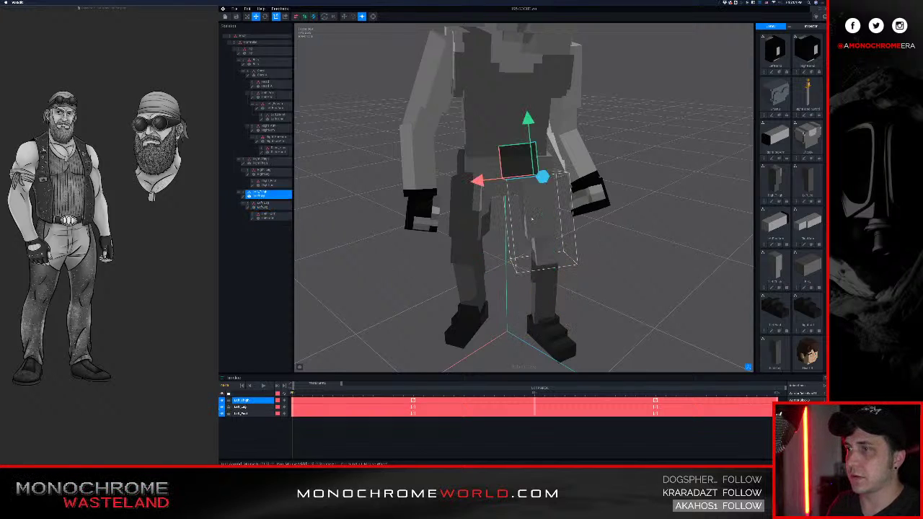
click(540, 286)
right_drag(591, 281, 545, 298)
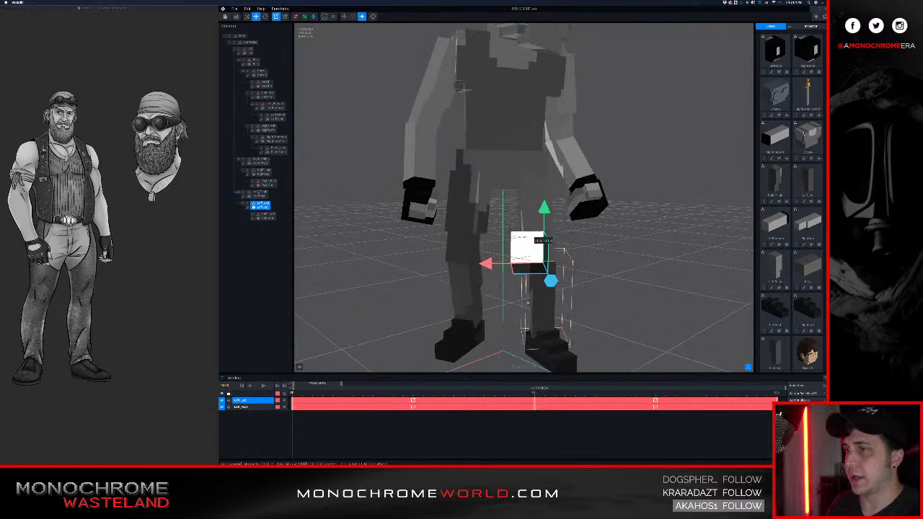
click(248, 208)
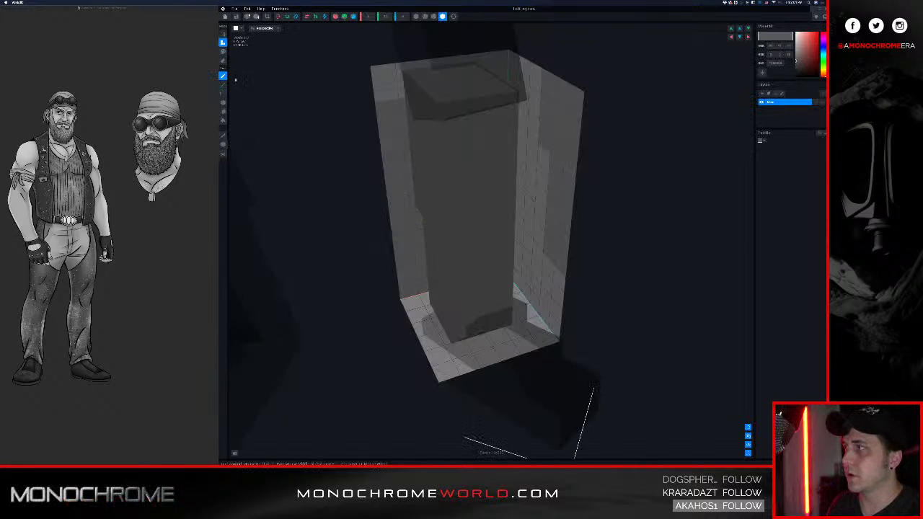
- Sample the lower leg's dark grey, copy its hex code, and close the model with changes saved
click(224, 134)
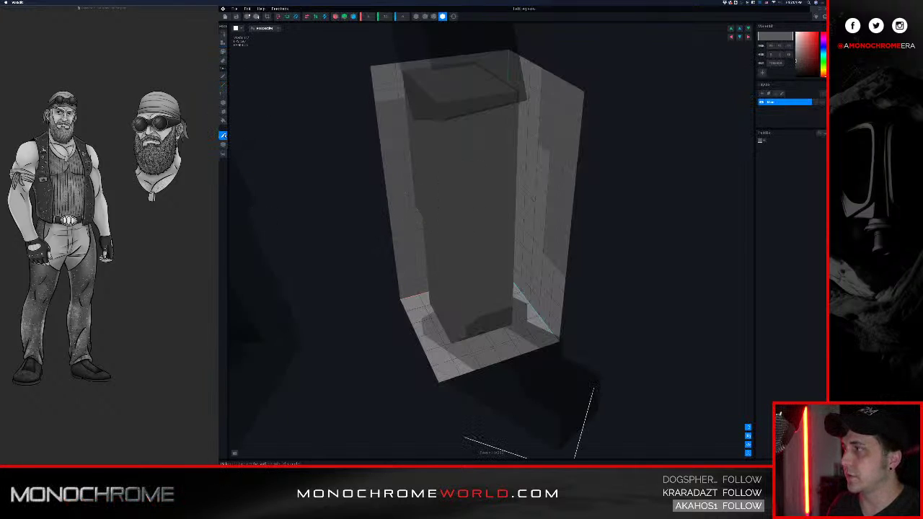
click(515, 160)
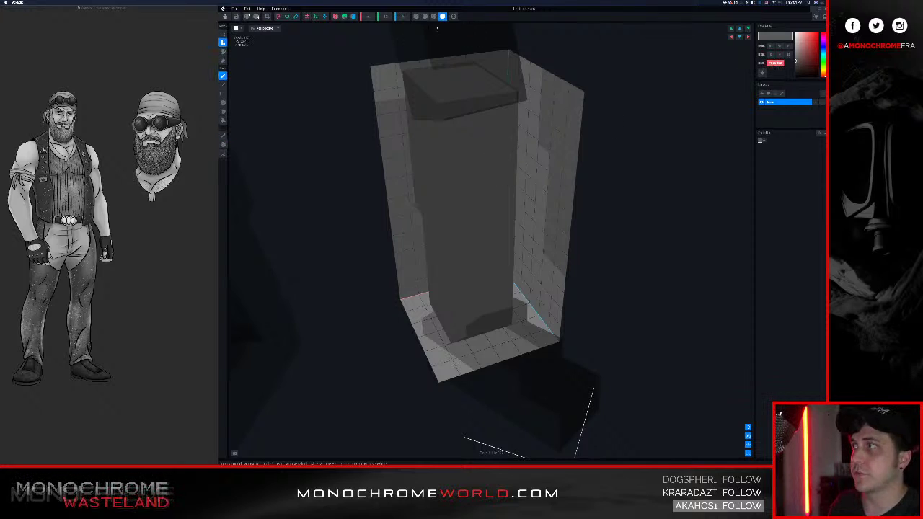
click(225, 17)
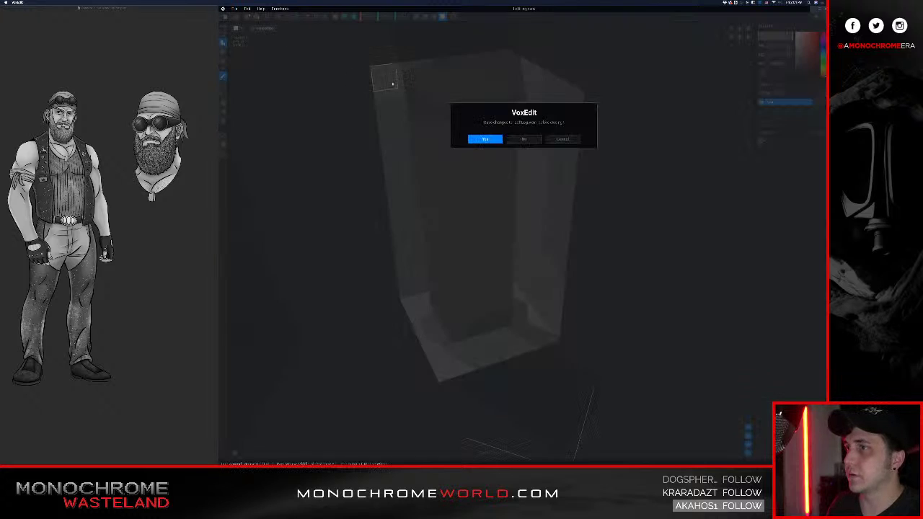
click(478, 138)
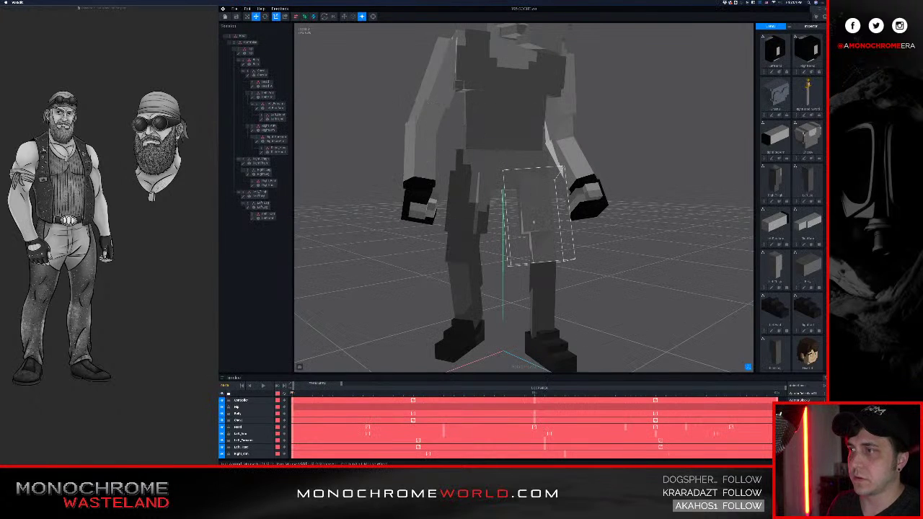
- Open the left thigh's voxel model and set the active colour to the copied dark grey hex code
click(259, 194)
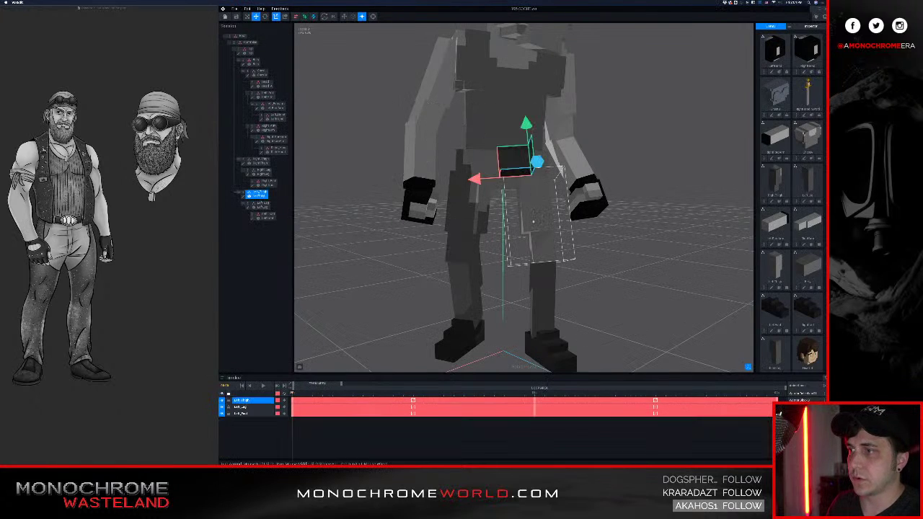
double_click(244, 195)
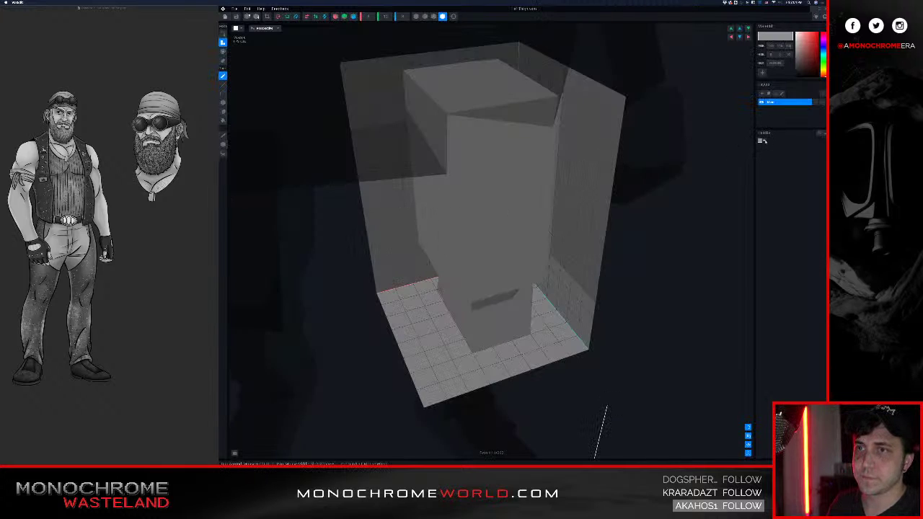
click(777, 64)
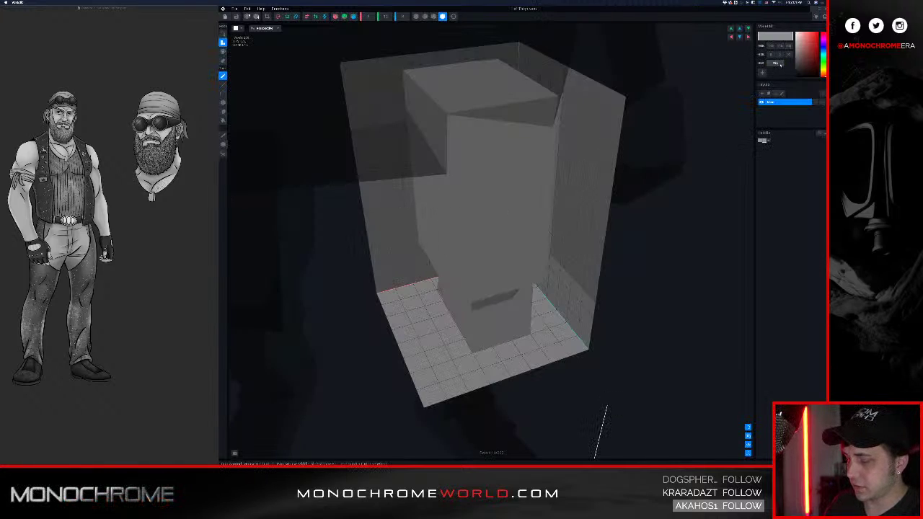
key(super+v)
key(Return)
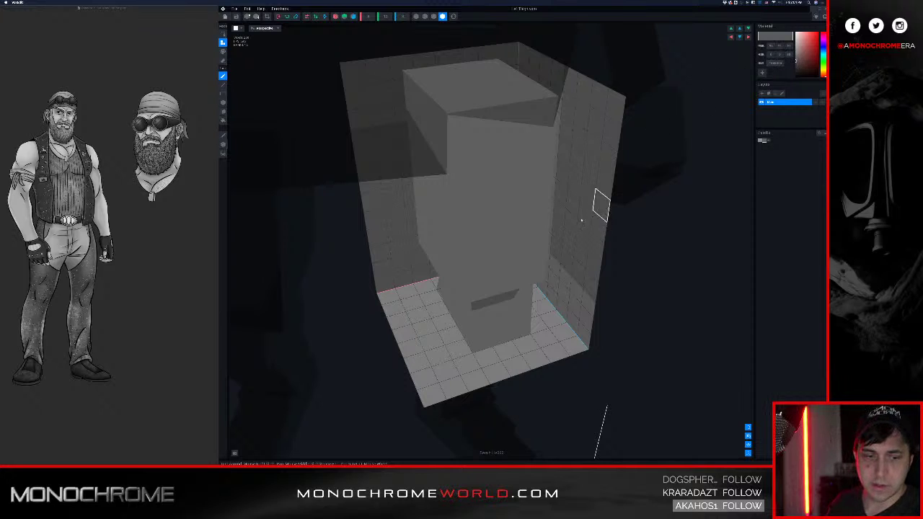
- Paint the faces of the narrow lower block of the left thigh with the dark grey
right_drag(574, 250, 551, 252)
key(g)
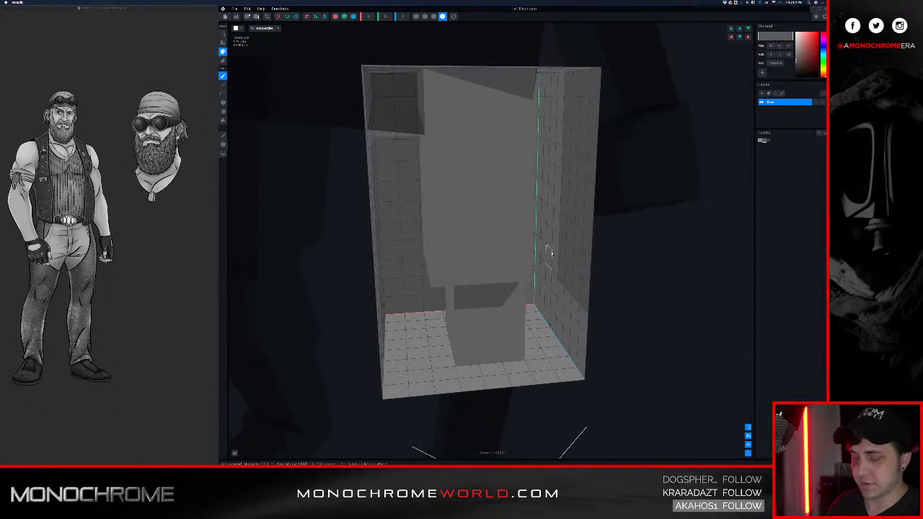
mouse_move(469, 307)
mouse_down()
mouse_move(469, 352)
mouse_move(525, 349)
mouse_up()
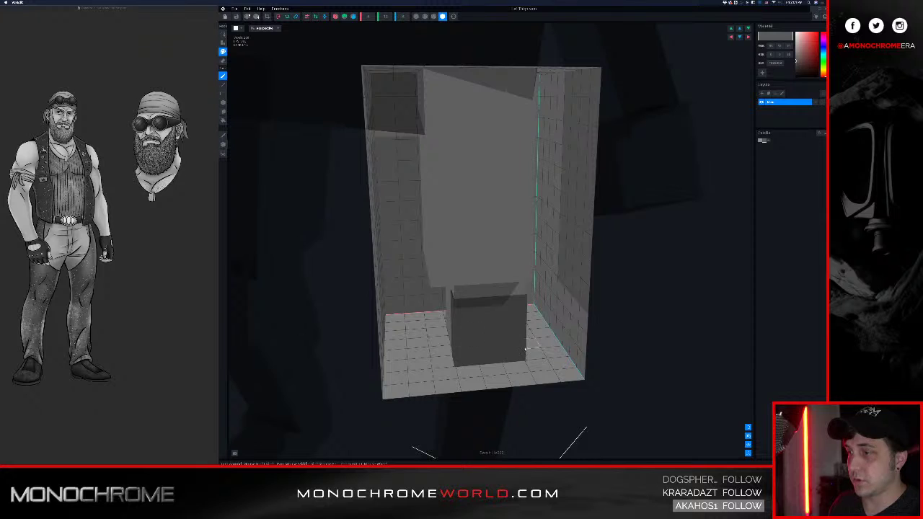
drag(509, 301, 469, 296)
right_drag(470, 297, 487, 294)
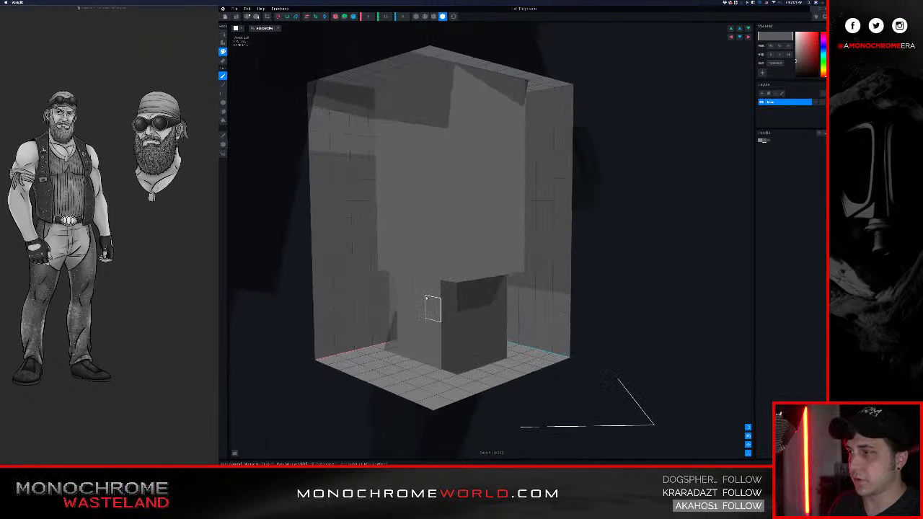
mouse_move(433, 292)
mouse_down()
mouse_move(409, 287)
mouse_move(446, 356)
mouse_up()
right_drag(448, 320, 441, 340)
mouse_move(441, 311)
mouse_down()
mouse_move(386, 330)
mouse_move(377, 313)
mouse_move(413, 391)
mouse_move(421, 349)
mouse_move(438, 387)
mouse_up()
right_drag(439, 388, 453, 425)
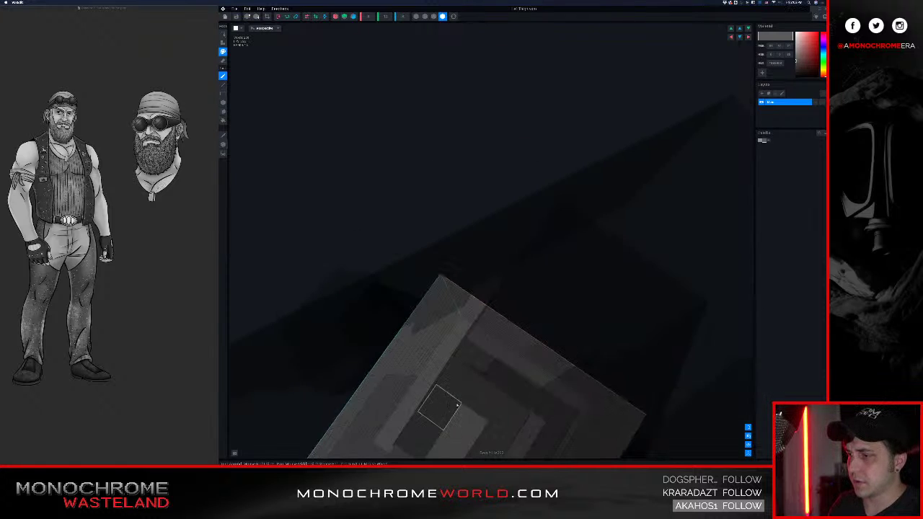
- Paint the outer side of the left thigh's upper block dark grey, and save the model while closing it
scroll(449, 324, up, 5)
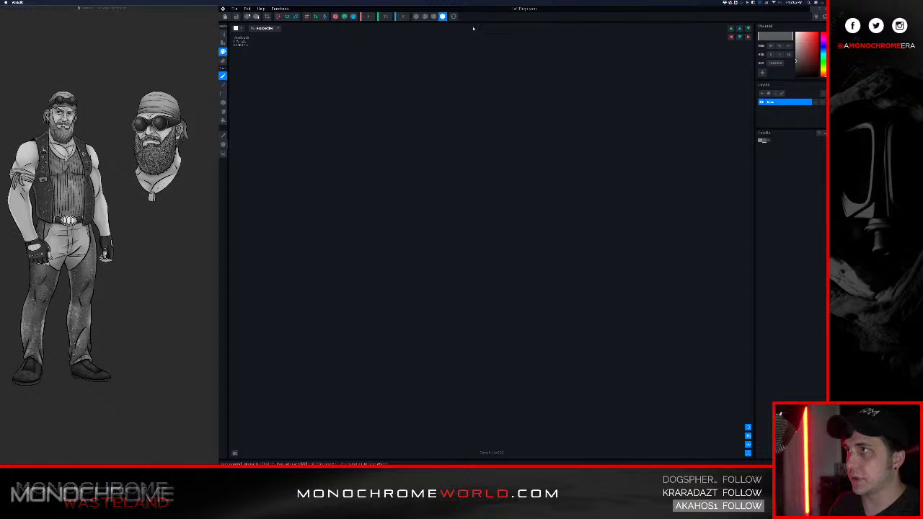
click(453, 16)
right_drag(462, 123, 526, 150)
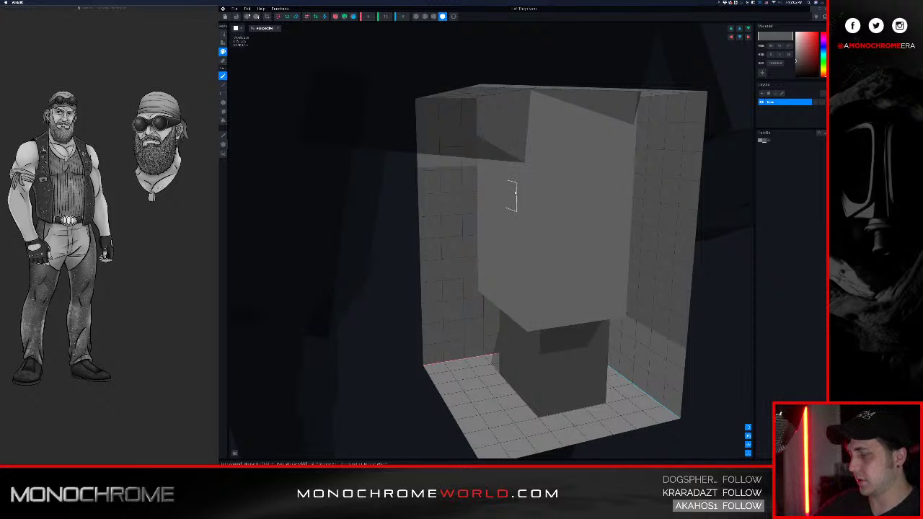
mouse_move(511, 196)
right_down()
mouse_move(505, 181)
mouse_move(575, 243)
right_up()
drag(600, 292, 604, 101)
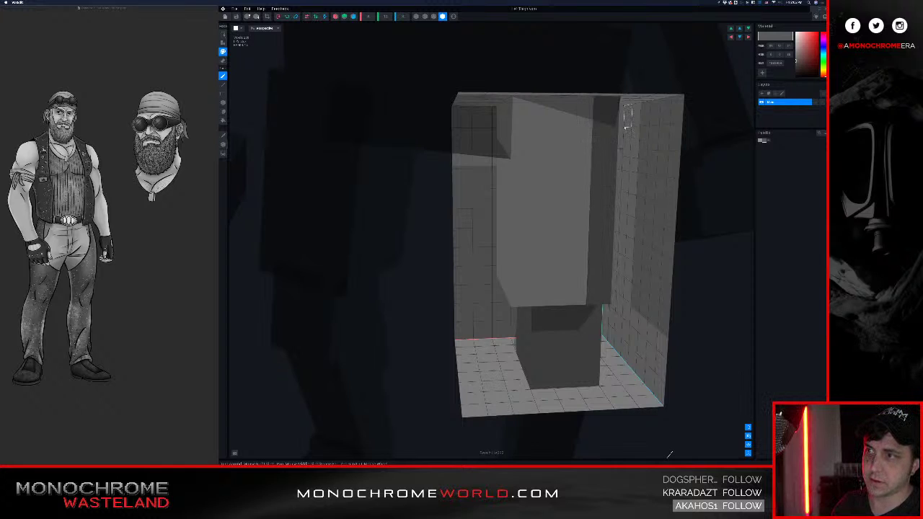
right_drag(626, 127, 593, 130)
mouse_move(639, 132)
mouse_down()
mouse_move(628, 148)
mouse_move(624, 267)
mouse_move(651, 288)
mouse_move(653, 202)
mouse_move(680, 159)
mouse_move(683, 117)
mouse_move(669, 300)
mouse_up()
right_drag(618, 248, 631, 255)
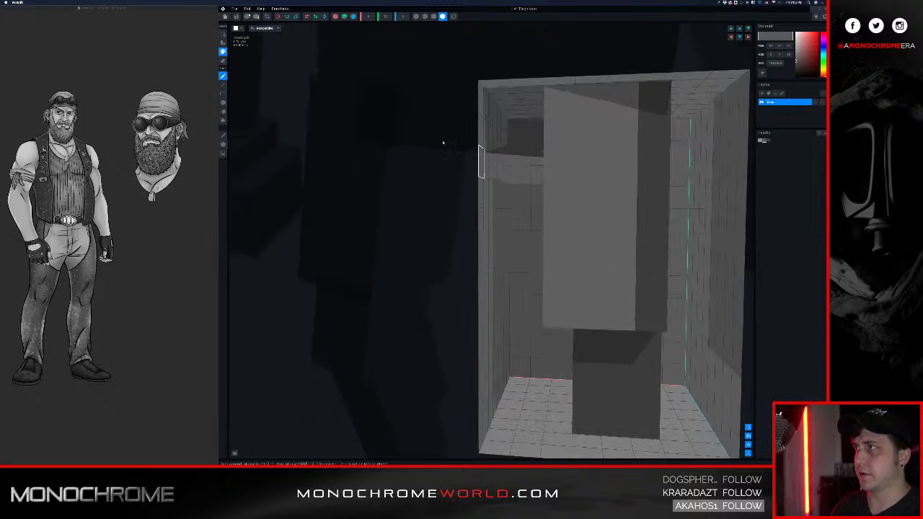
click(225, 16)
click(499, 139)
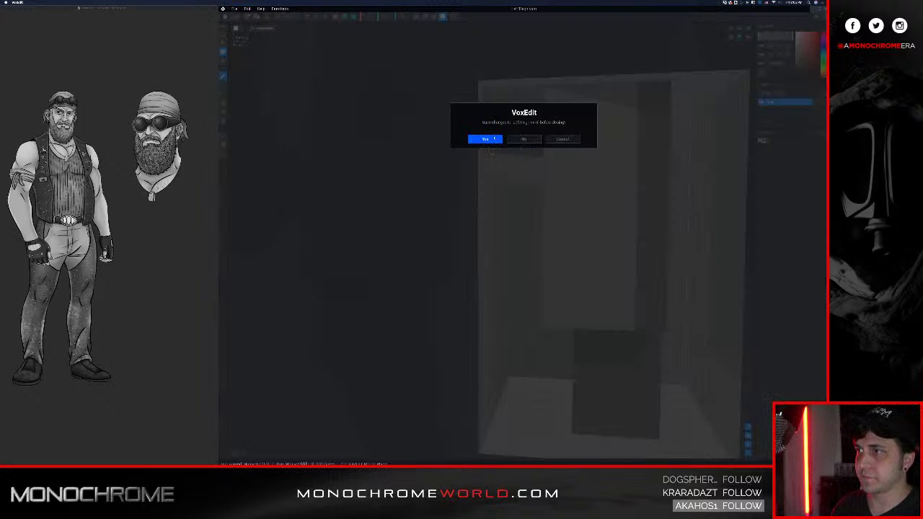
- Select the right thigh of the character and open its voxel model for editing
right_drag(464, 223, 473, 227)
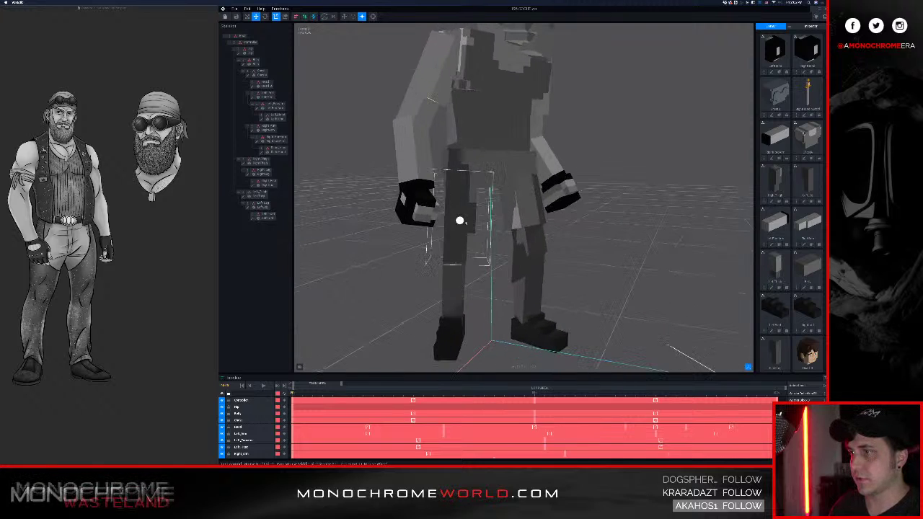
click(464, 224)
double_click(243, 165)
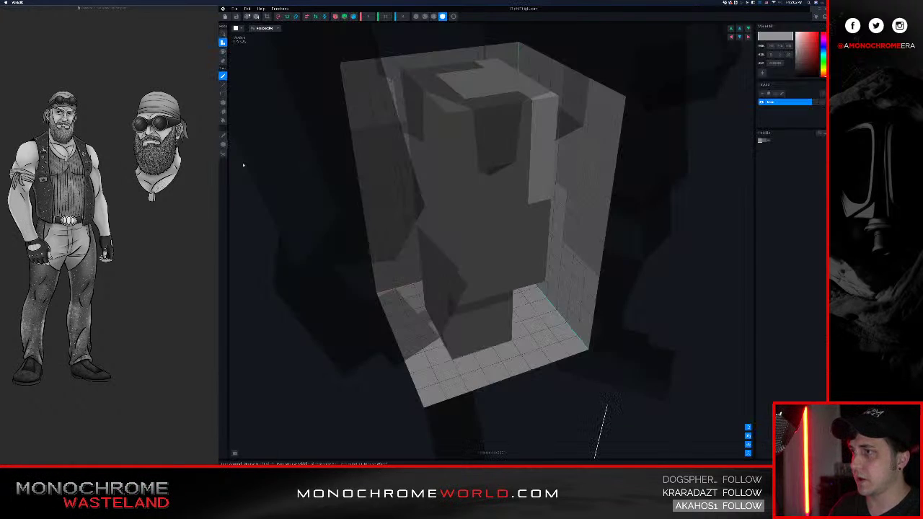
right_drag(507, 245, 540, 281)
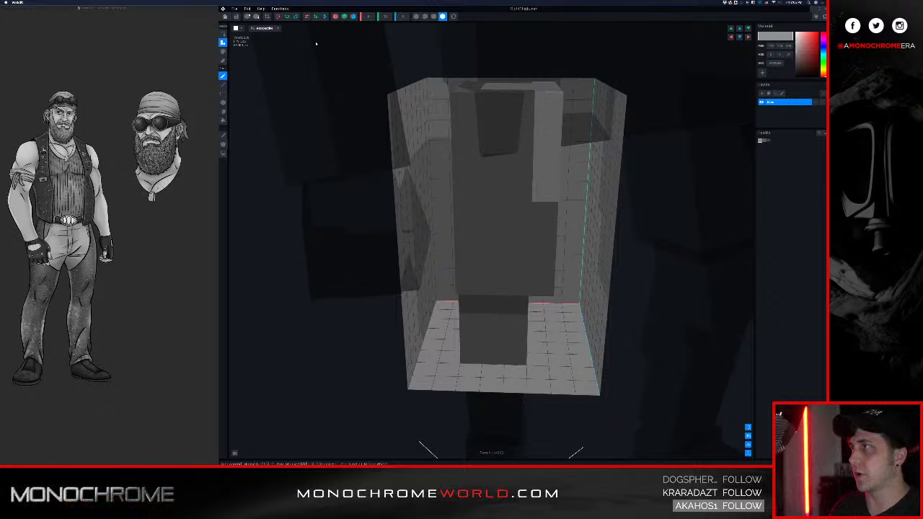
- Save the right thigh's model while closing it, and open the left thigh's voxel model for editing
click(231, 16)
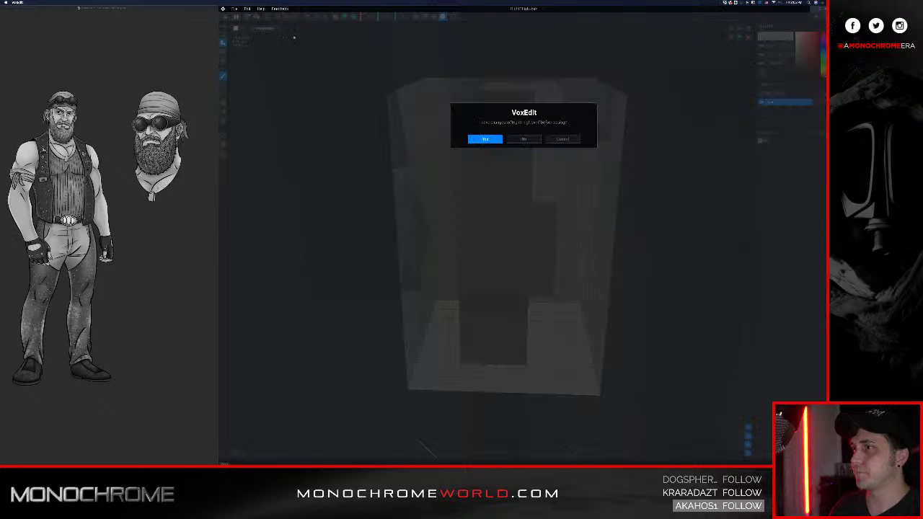
click(486, 140)
click(531, 202)
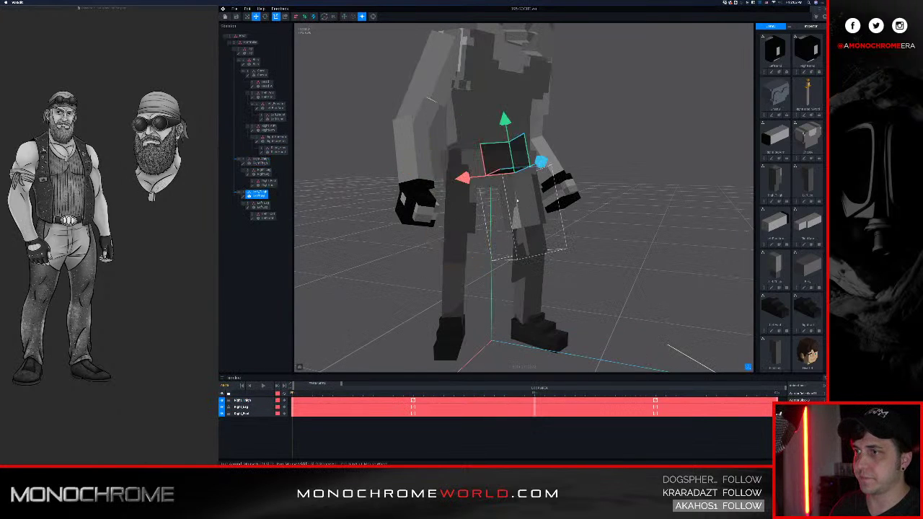
click(244, 197)
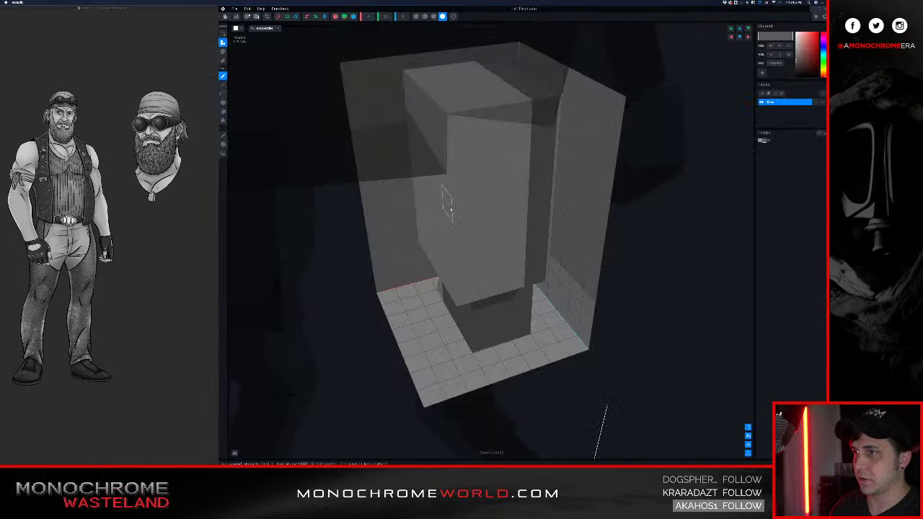
- Paint the lower rows of the left thigh's upper block dark grey across its front face
right_drag(485, 229, 463, 228)
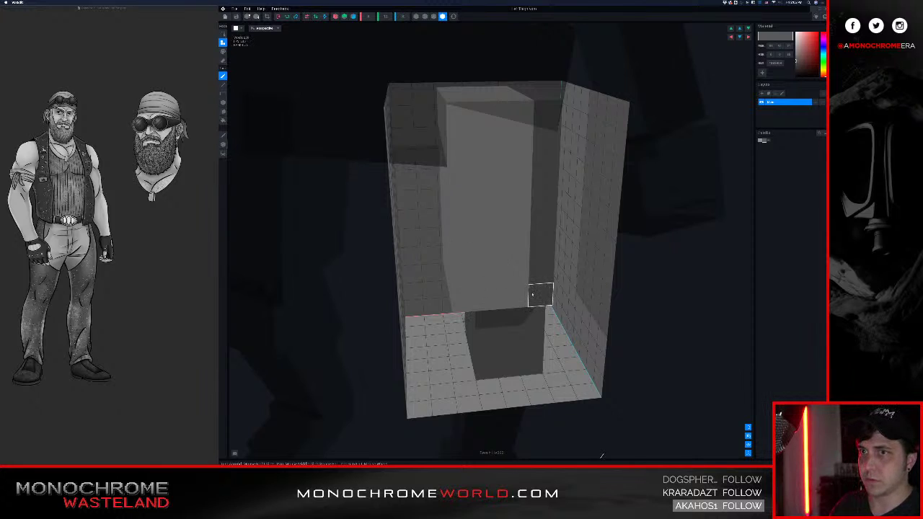
key(g)
drag(462, 300, 527, 297)
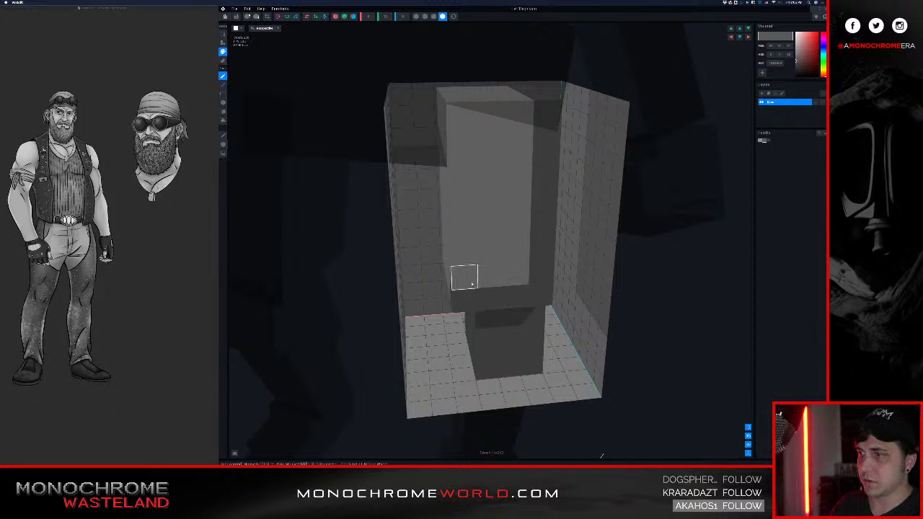
drag(473, 284, 521, 278)
drag(470, 260, 518, 258)
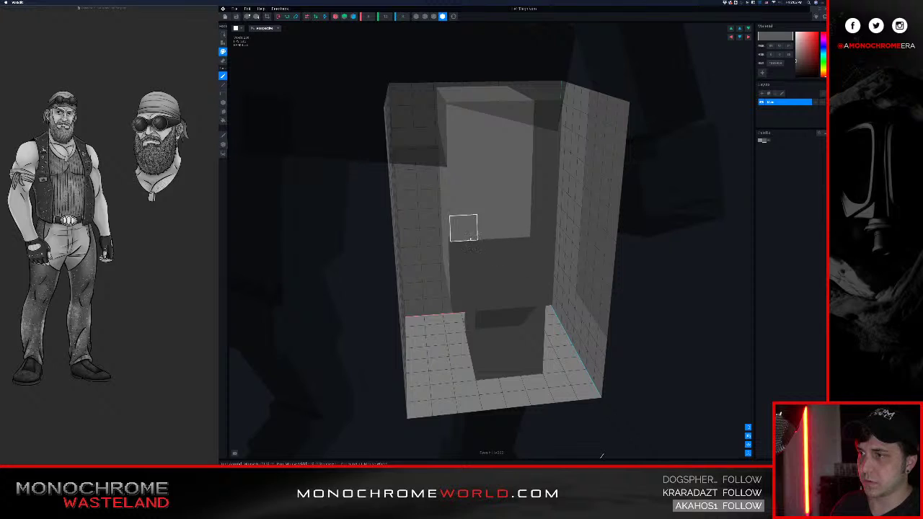
drag(470, 238, 520, 230)
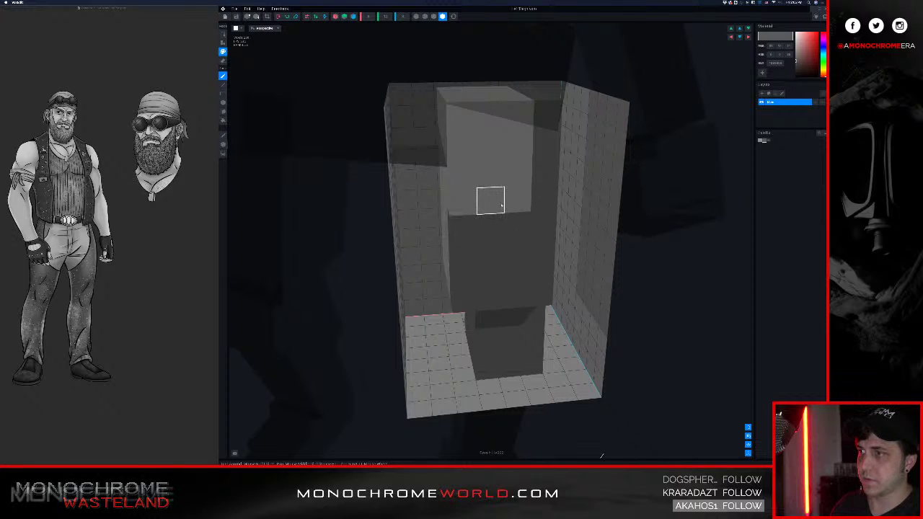
- Extend the dark grey up the left thigh's front, leaving a light strip along the upper inner edge, and save the model while closing it
drag(491, 200, 519, 201)
drag(490, 171, 520, 171)
drag(491, 144, 519, 145)
mouse_move(485, 114)
mouse_down()
mouse_move(520, 116)
mouse_move(505, 94)
mouse_move(492, 94)
mouse_up()
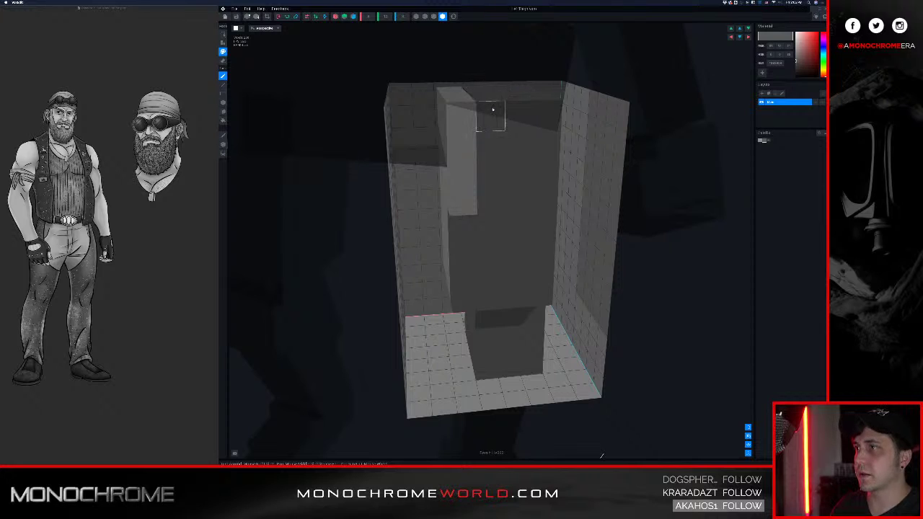
right_drag(489, 202, 566, 216)
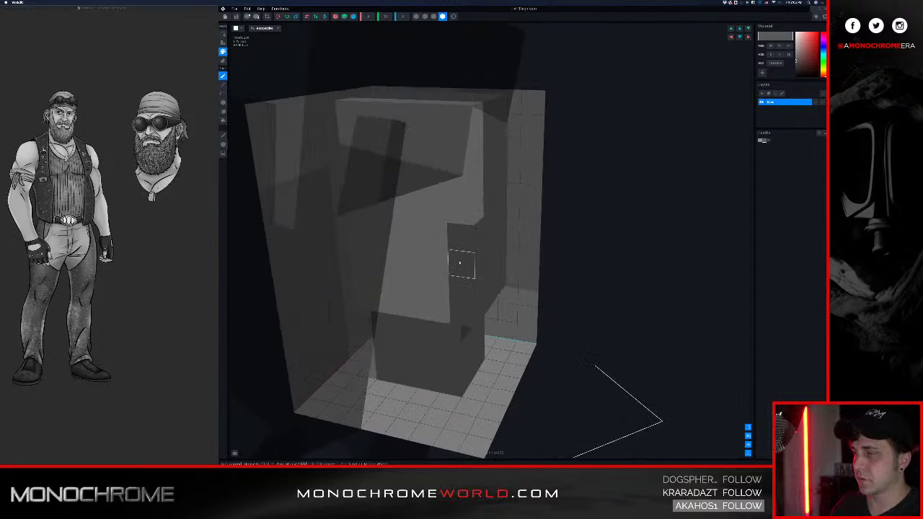
click(224, 17)
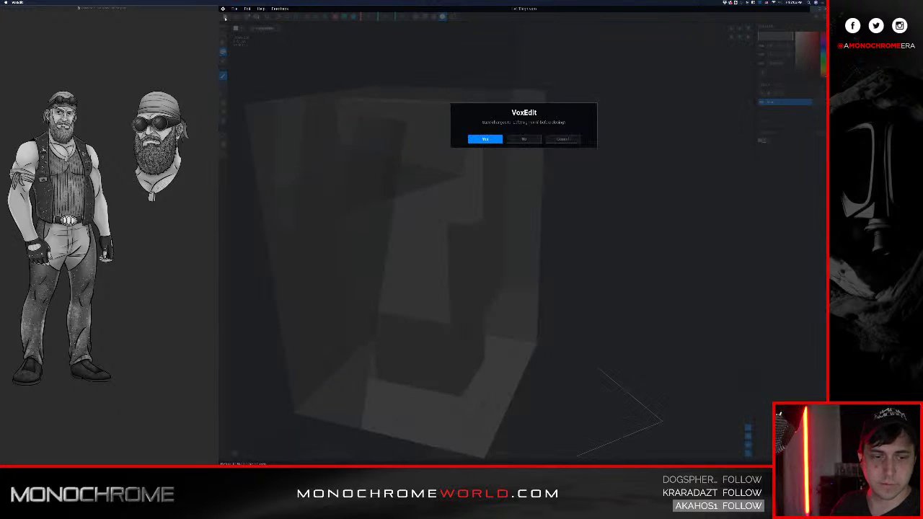
click(474, 138)
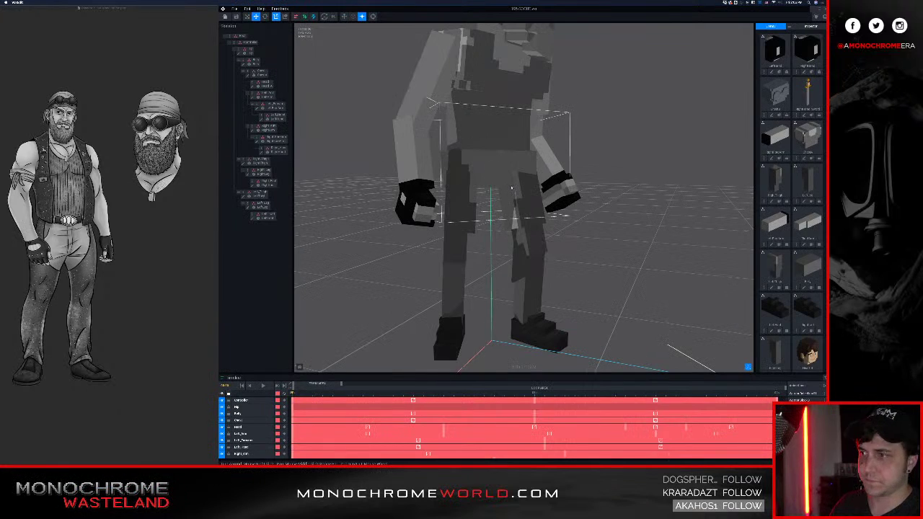
- Inspect the character's legs from behind and reopen the left thigh's voxel model for editing
scroll(591, 209, up, 5)
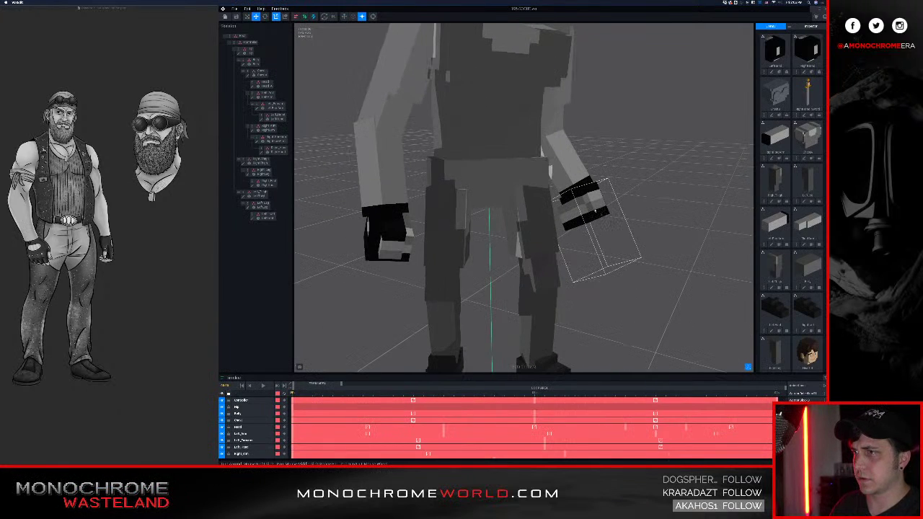
right_drag(596, 211, 547, 183)
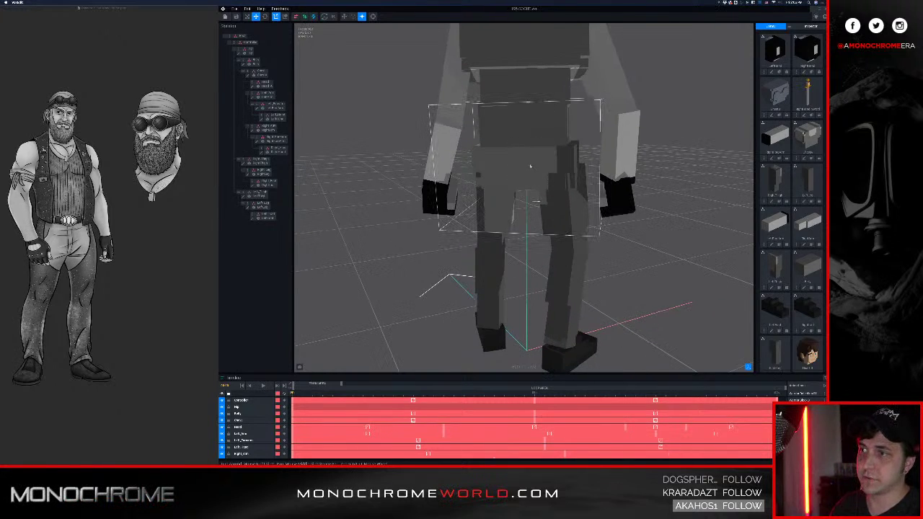
right_drag(546, 168, 545, 166)
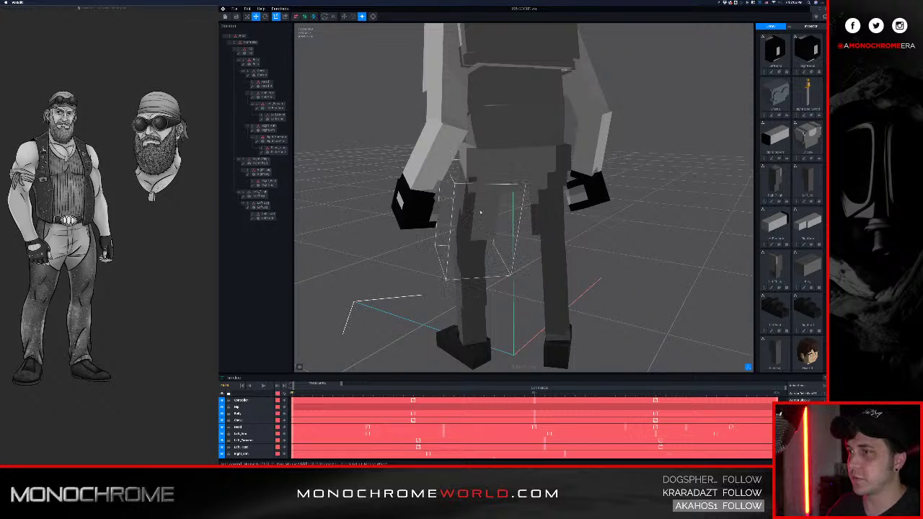
click(479, 212)
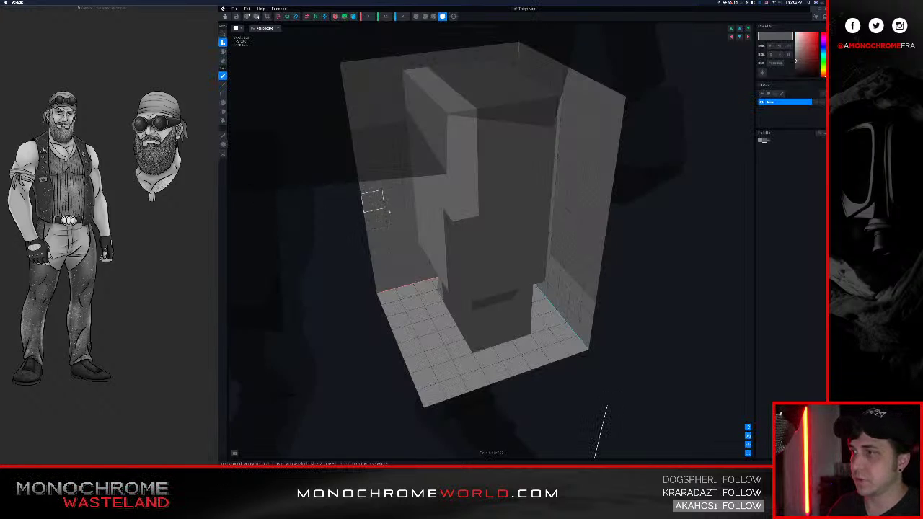
- Paint the left thigh's back dark grey in a stepped shape, leaving the upper inner corner light, and save the model while closing it
right_drag(373, 200, 454, 253)
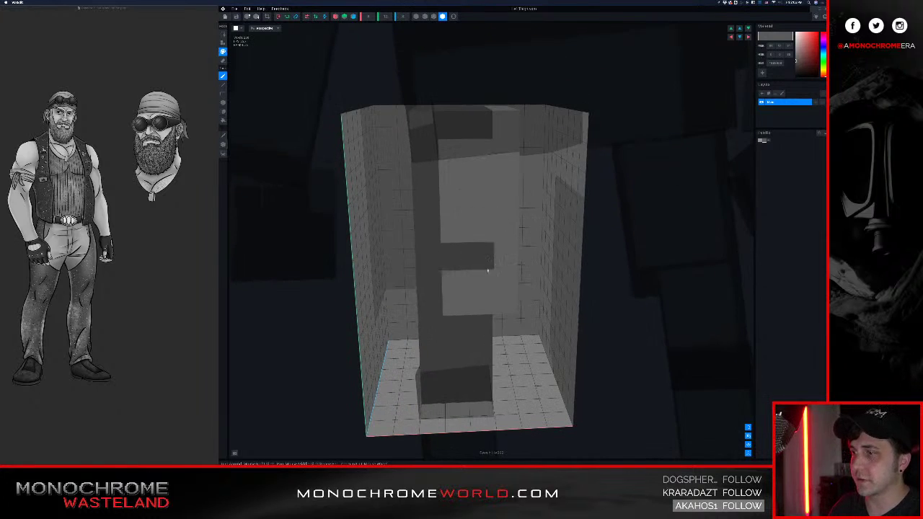
mouse_move(488, 271)
mouse_down()
mouse_move(454, 283)
mouse_move(505, 278)
mouse_move(454, 229)
mouse_move(502, 241)
mouse_up()
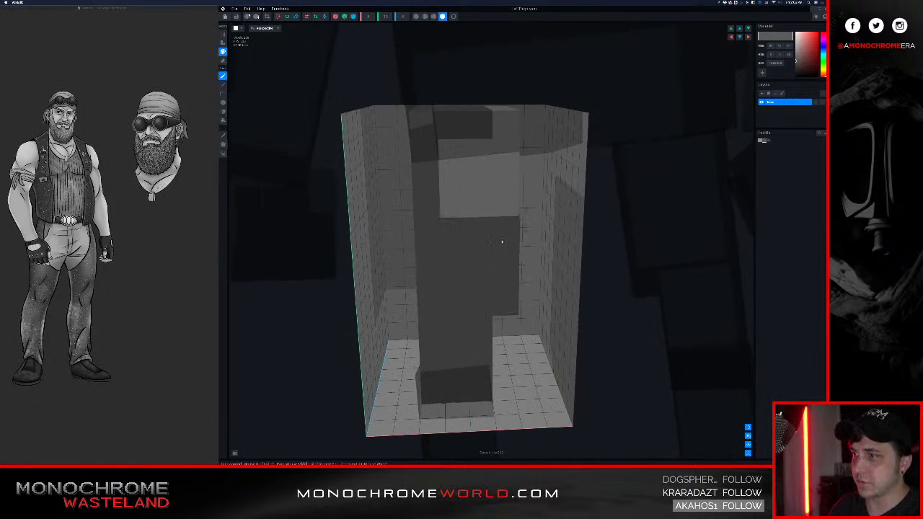
right_drag(510, 233, 541, 267)
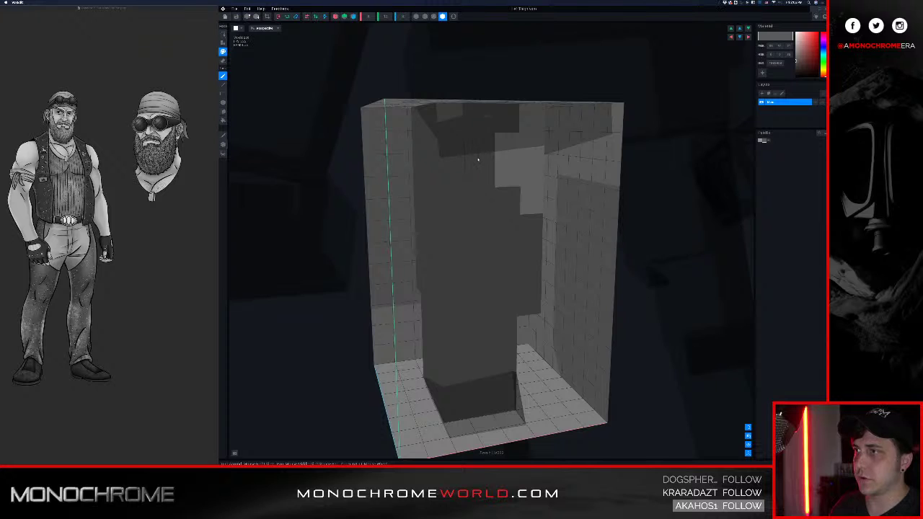
middle_drag(498, 177, 364, 50)
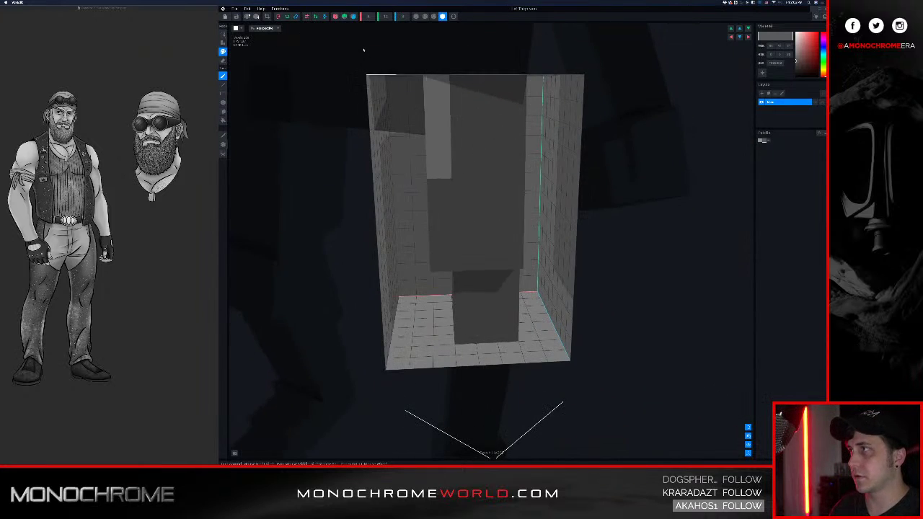
click(225, 17)
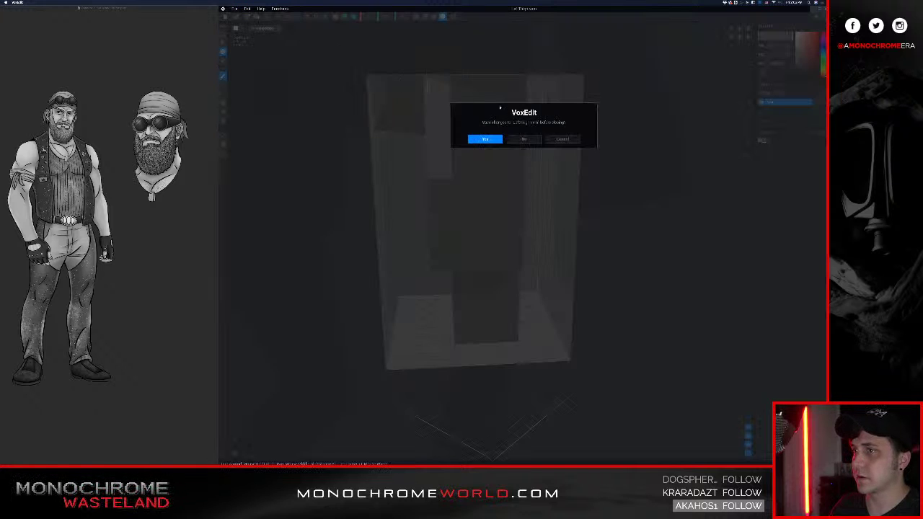
click(513, 138)
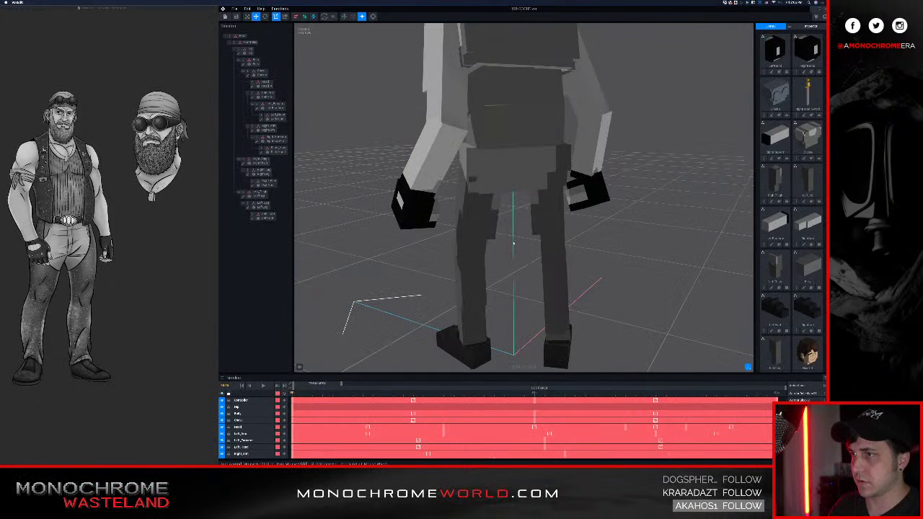
- Select the character's hip part and open its voxel model for editing
middle_drag(499, 240, 533, 247)
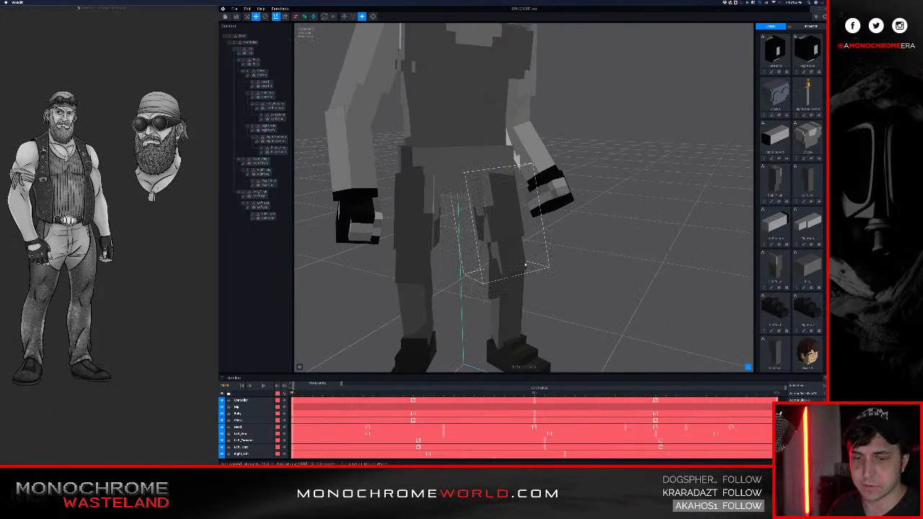
middle_drag(491, 258, 493, 171)
click(492, 171)
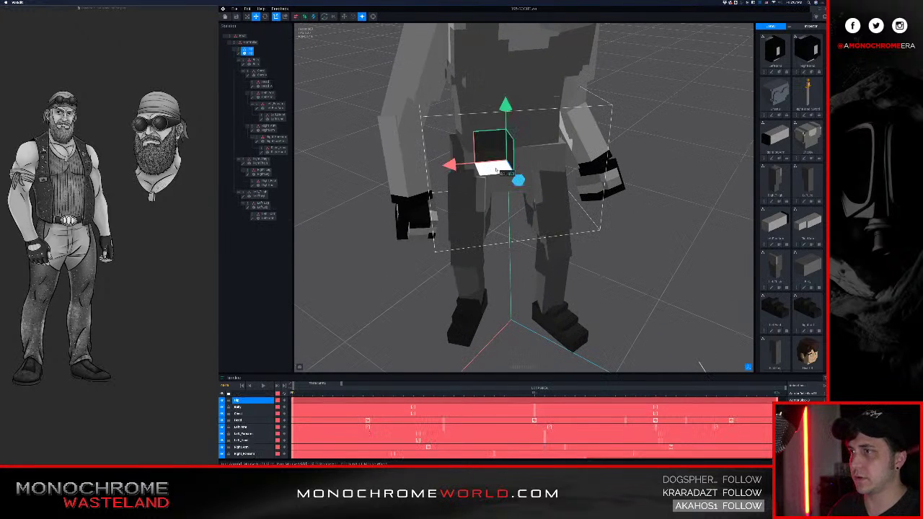
click(239, 54)
- Paint the left side of the hip block dark grey, stepping the colour around its back and front corners
middle_drag(358, 115, 456, 165)
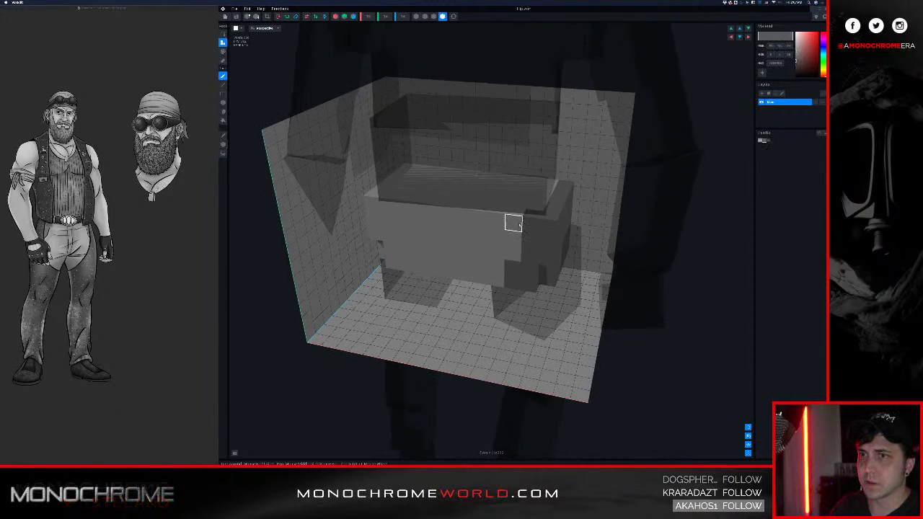
middle_drag(511, 220, 530, 215)
key(p)
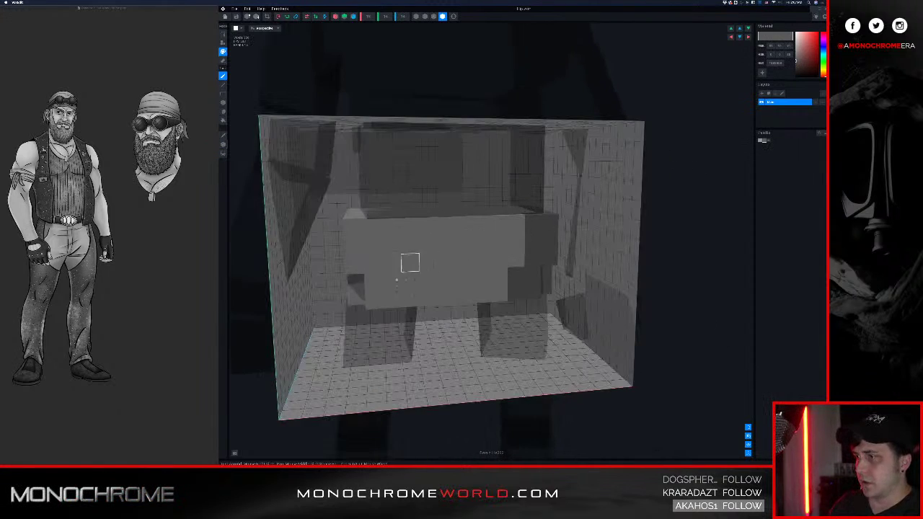
mouse_move(392, 299)
mouse_down()
mouse_move(358, 287)
mouse_move(348, 239)
mouse_move(371, 254)
mouse_up()
right_drag(370, 254, 378, 250)
drag(366, 221, 355, 201)
mouse_move(355, 209)
right_down()
mouse_move(406, 211)
mouse_move(446, 248)
right_up()
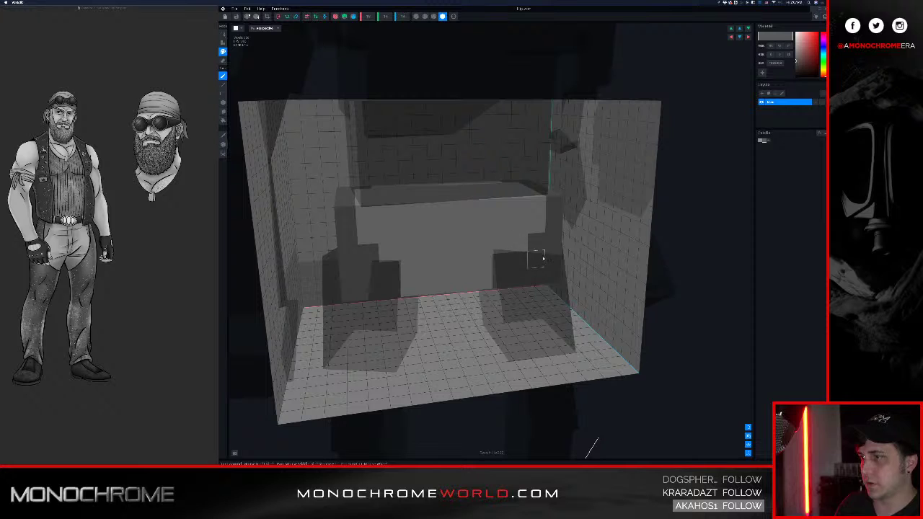
- Paint the hip block's lower front steps and underside dark grey, leaving a light strip in the middle, and save the model while closing it
right_drag(543, 258, 508, 250)
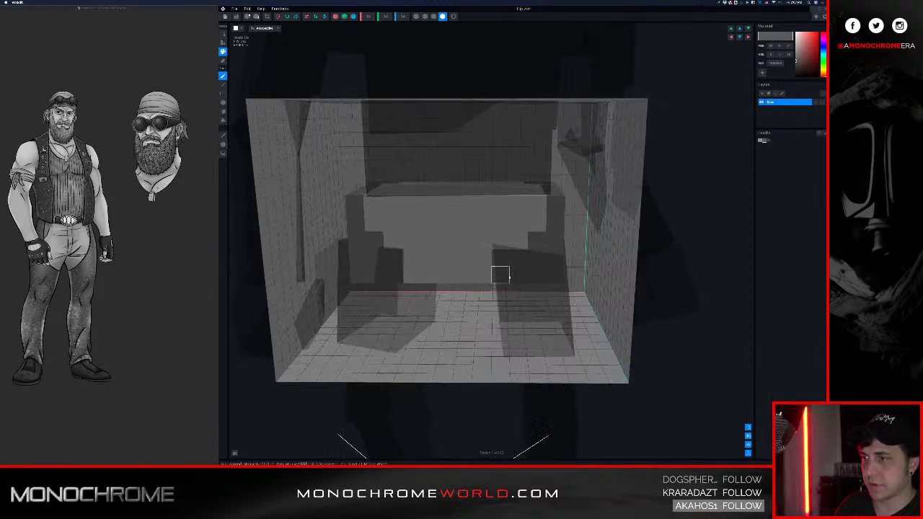
right_drag(501, 275, 511, 264)
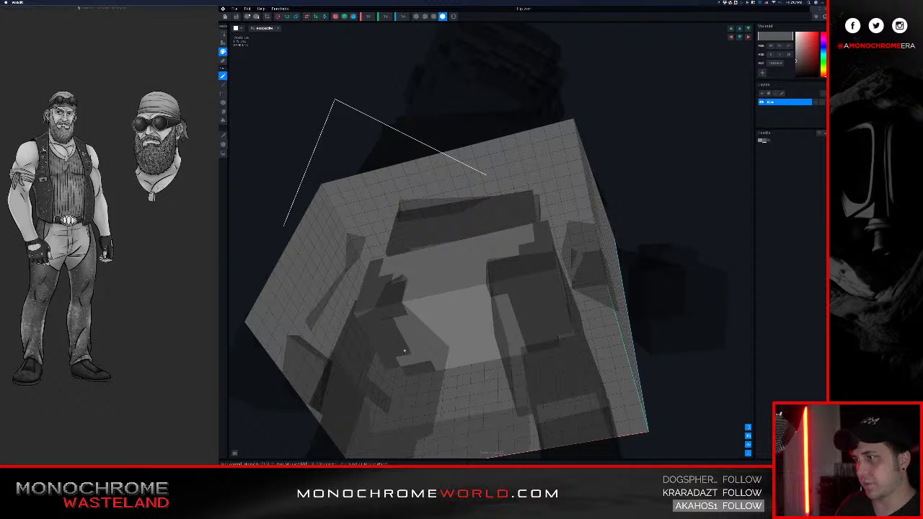
middle_drag(445, 301, 499, 359)
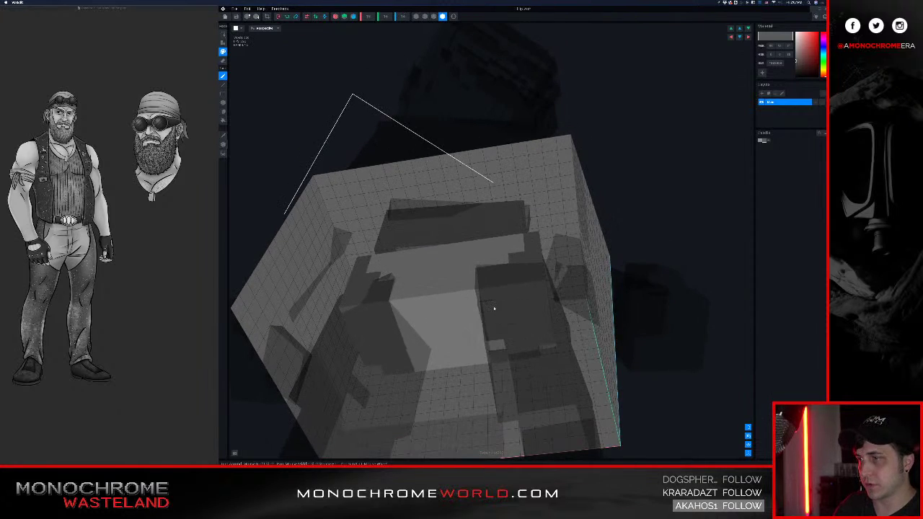
middle_drag(518, 303, 444, 318)
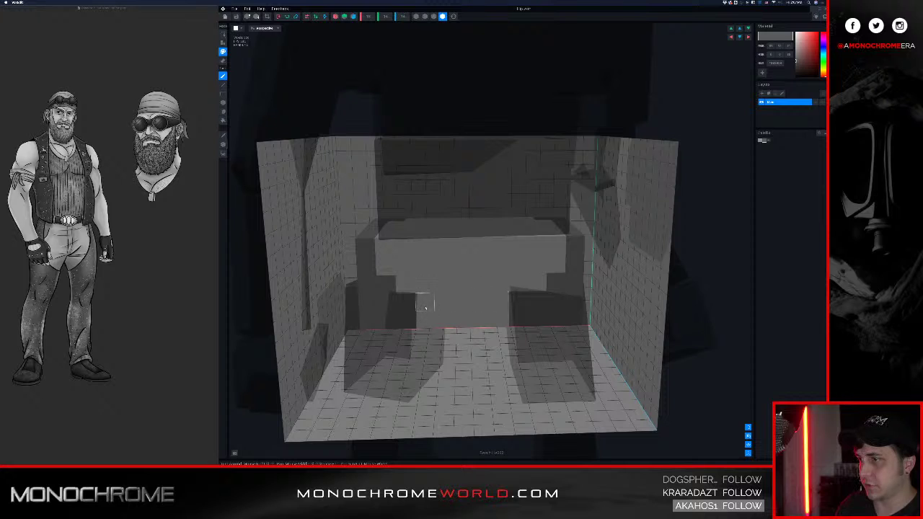
middle_drag(424, 309, 424, 333)
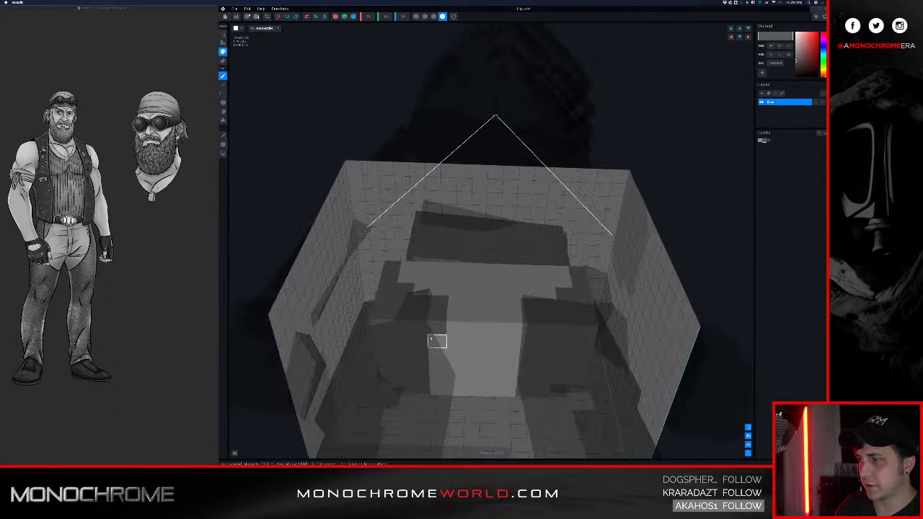
middle_drag(453, 303, 418, 262)
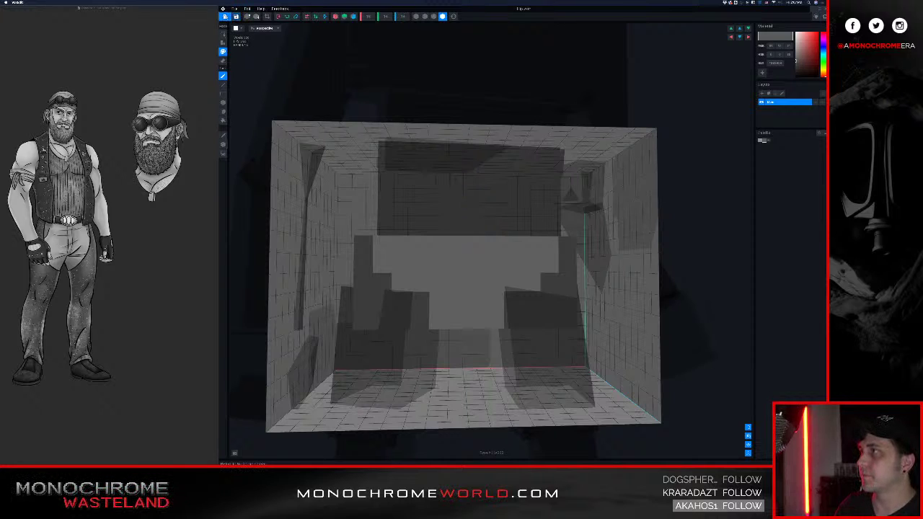
click(225, 16)
click(486, 140)
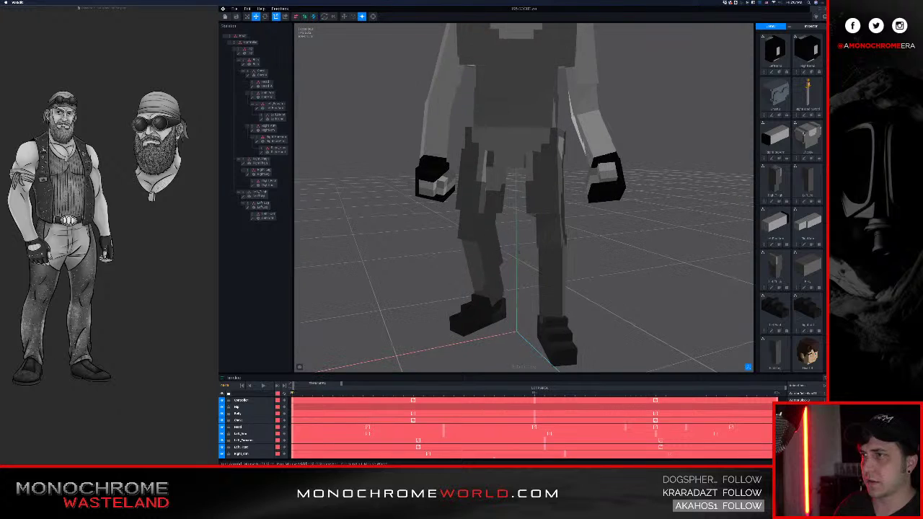
- Check the recoloured hips and legs from the front and reopen the hip's voxel model for editing
right_drag(541, 260, 540, 268)
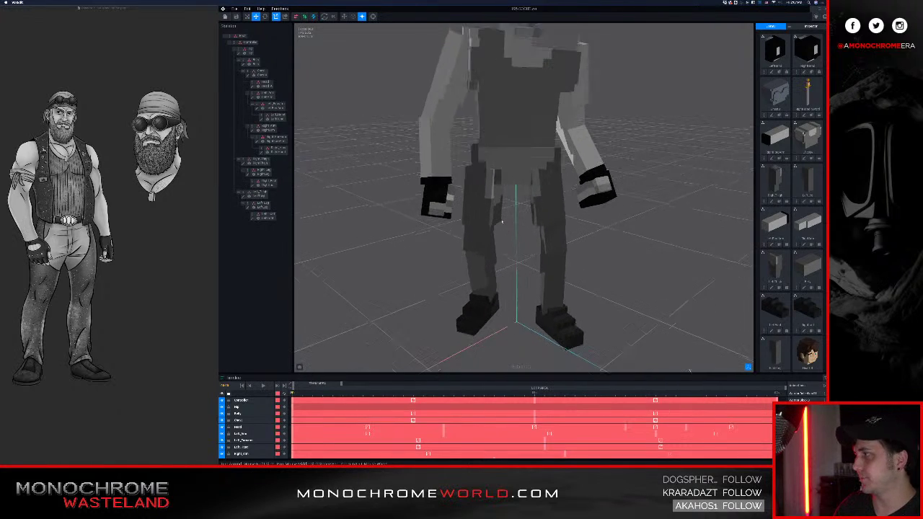
scroll(495, 204, down, 4)
mouse_move(495, 204)
right_down()
mouse_move(519, 206)
mouse_move(485, 195)
right_up()
click(493, 168)
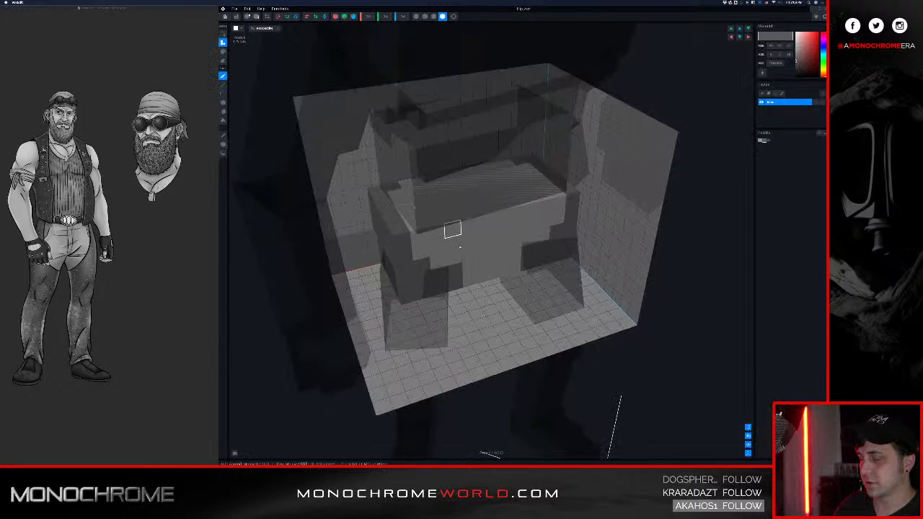
- Paint the stray dark voxels at the hip block's lower front centre light grey, and save the model while closing it
alt+click(470, 254)
key(p)
drag(455, 271, 459, 290)
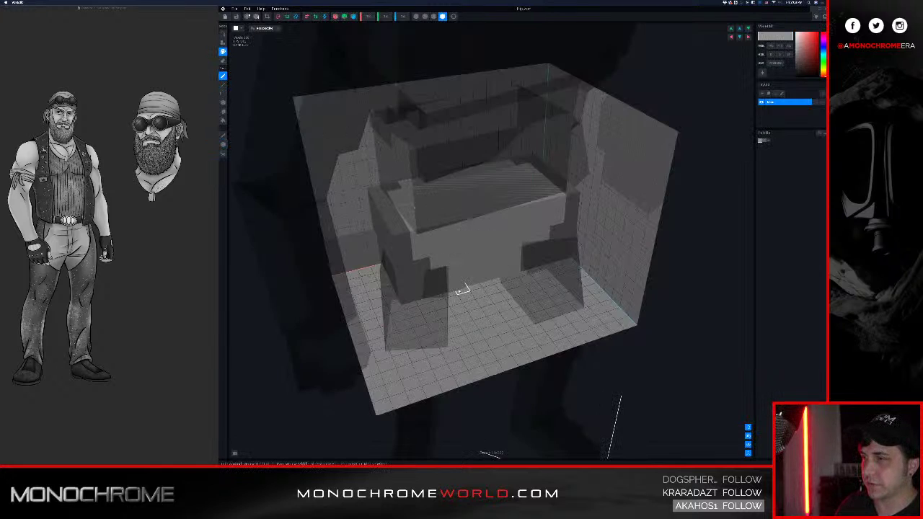
mouse_move(479, 251)
right_down()
mouse_move(464, 253)
mouse_move(473, 250)
right_up()
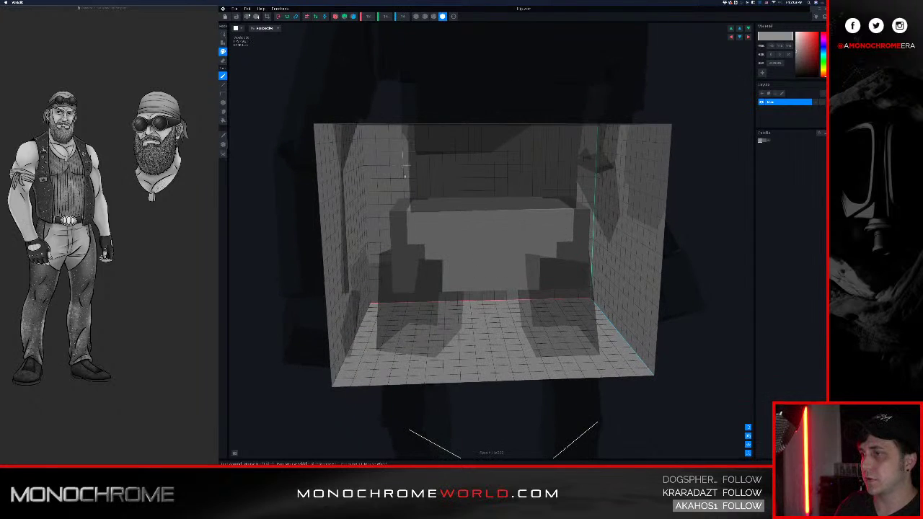
click(236, 16)
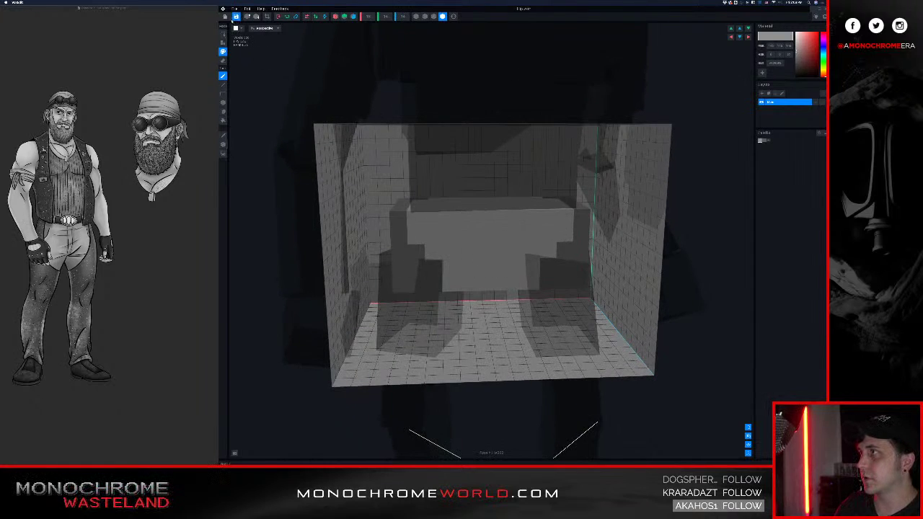
click(225, 16)
click(486, 140)
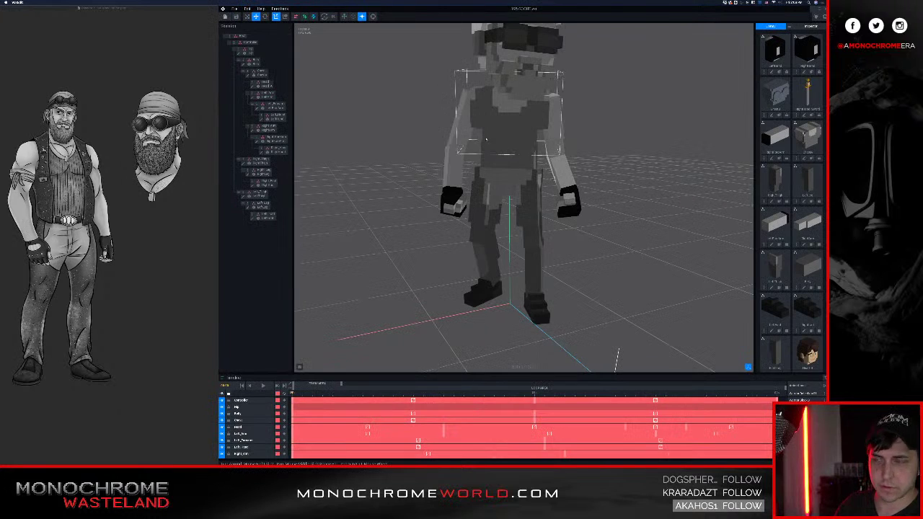
- Check the recoloured hips from the front and side, and reopen the hip's voxel model for editing
right_drag(404, 250, 447, 252)
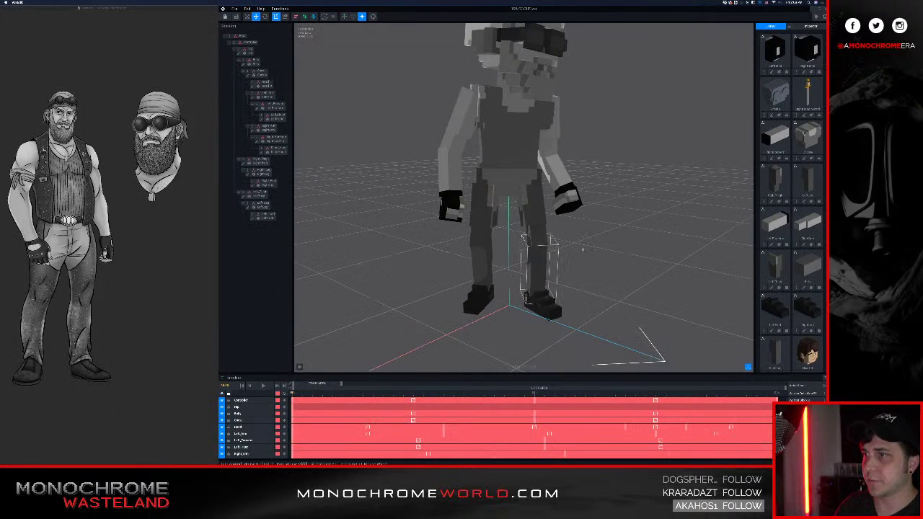
right_drag(583, 249, 497, 209)
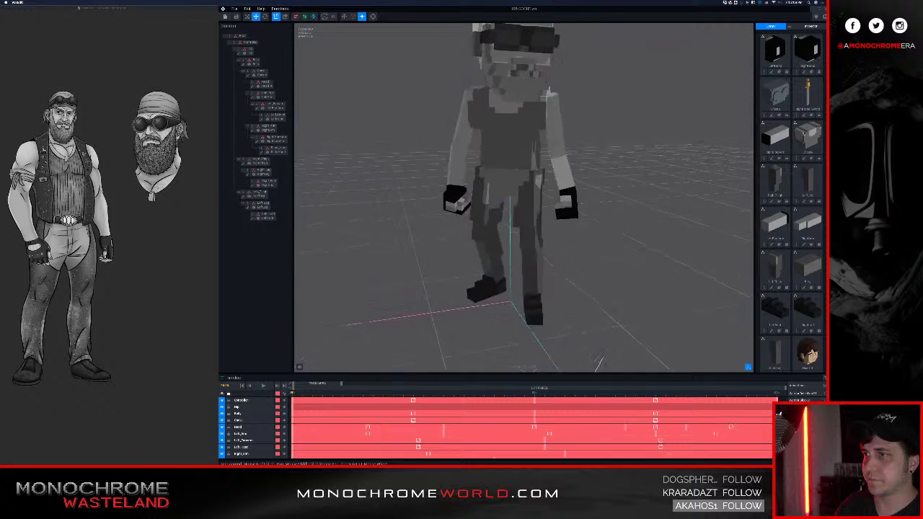
right_drag(691, 241, 661, 242)
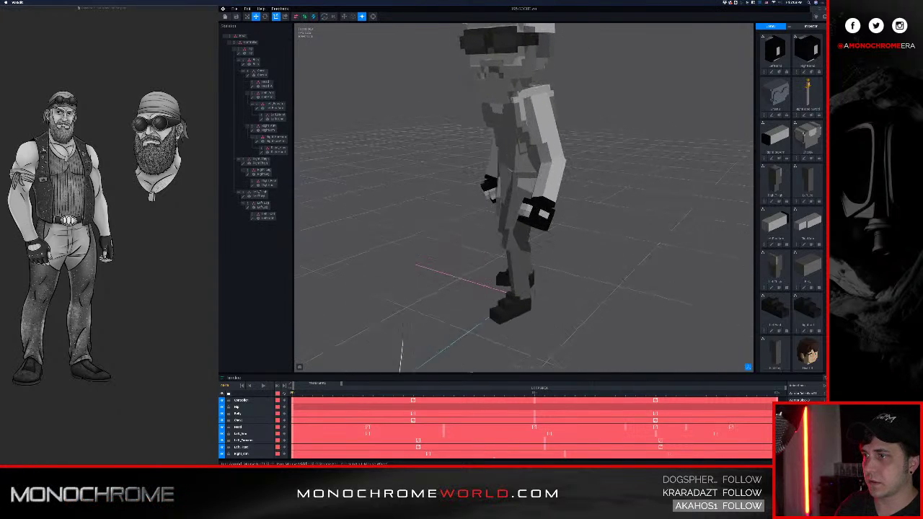
right_drag(541, 191, 554, 191)
right_drag(660, 175, 553, 174)
click(494, 175)
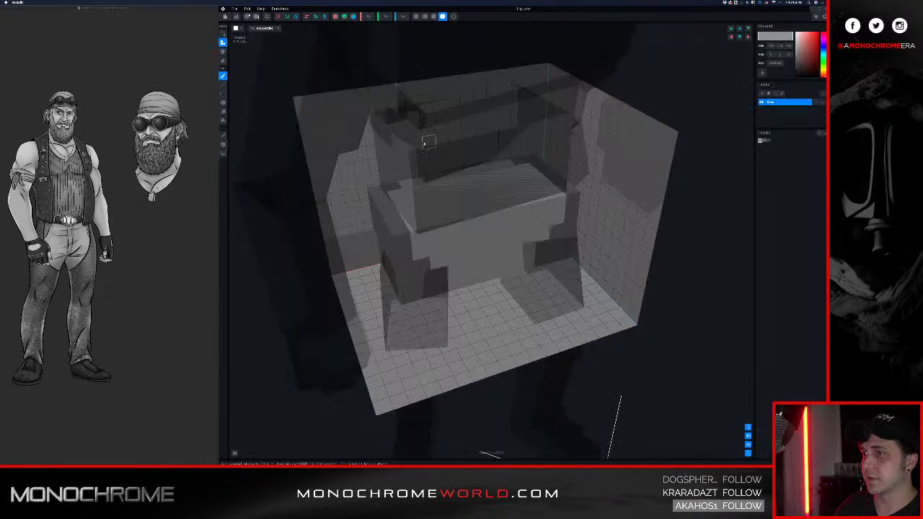
- Paint the remaining light patch on the side of the hip block dark grey, and save the model while closing it
right_drag(504, 238, 479, 240)
key(p)
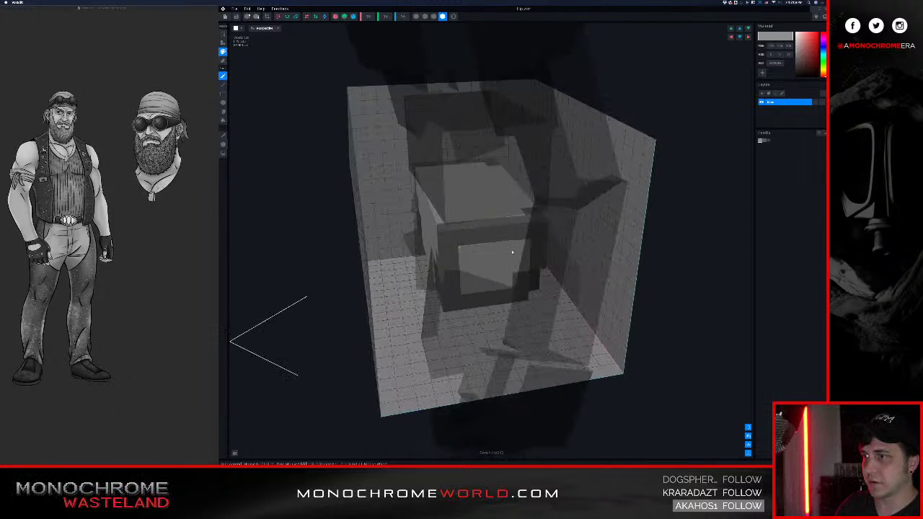
key(i)
click(507, 235)
mouse_move(488, 268)
mouse_down()
mouse_move(473, 255)
mouse_move(469, 287)
mouse_move(503, 269)
mouse_up()
mouse_move(439, 231)
right_down()
mouse_move(445, 238)
mouse_move(381, 198)
mouse_move(402, 202)
right_up()
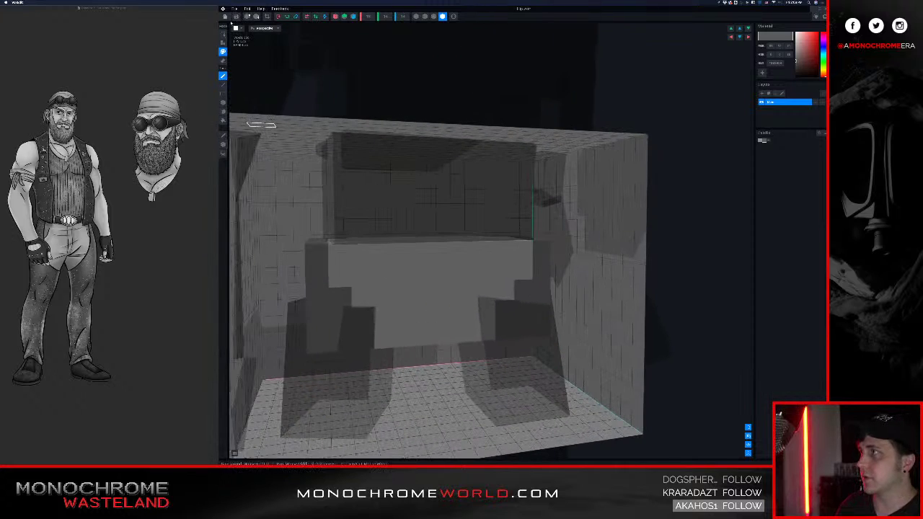
click(225, 16)
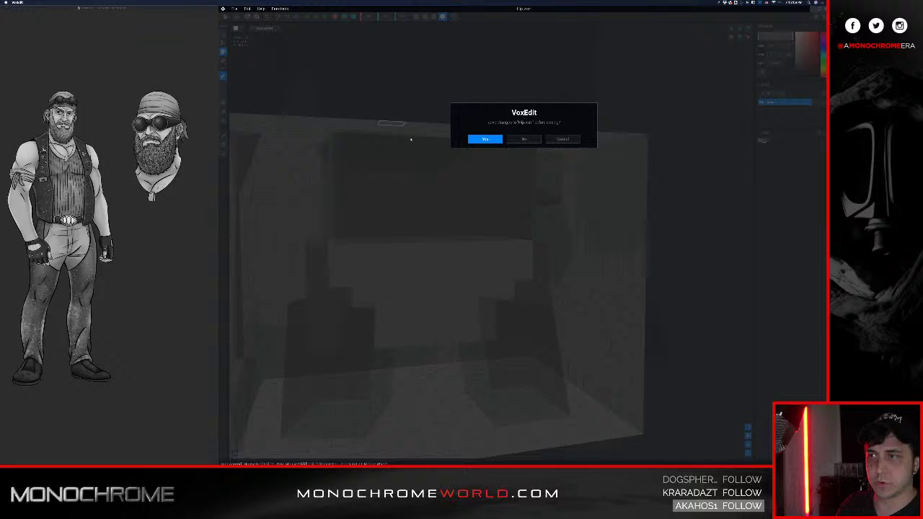
click(485, 140)
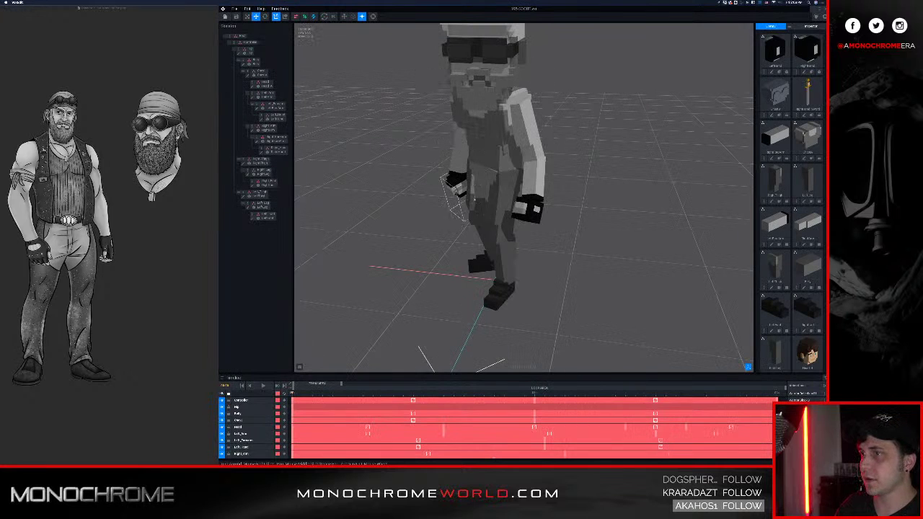
- Examine the character's hips from the front and back, and open the hip's voxel model for editing
scroll(433, 176, up, 10)
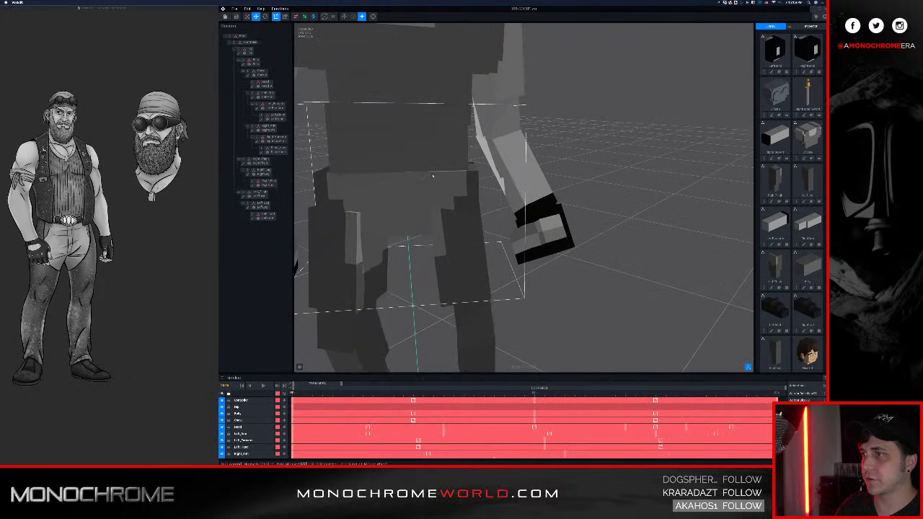
right_drag(433, 176, 506, 172)
scroll(508, 173, down, 5)
scroll(508, 173, down, 2)
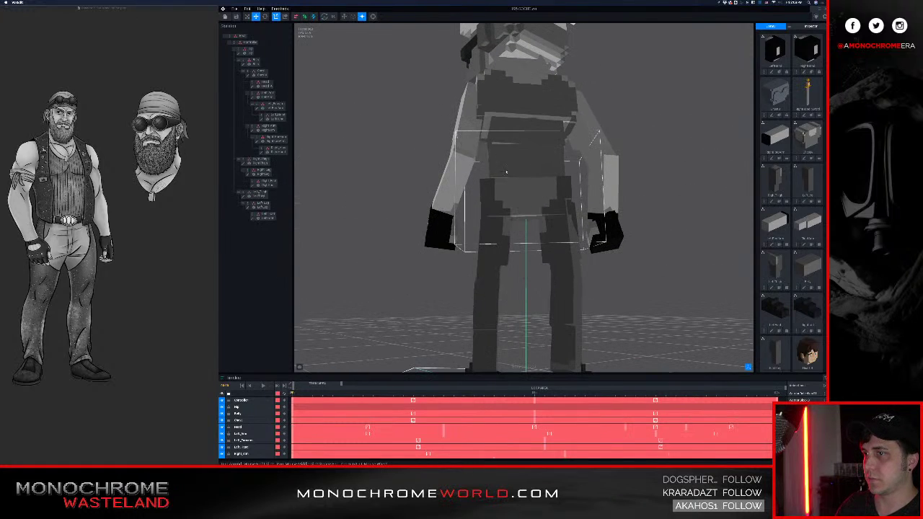
scroll(539, 210, up, 4)
right_drag(539, 209, 540, 212)
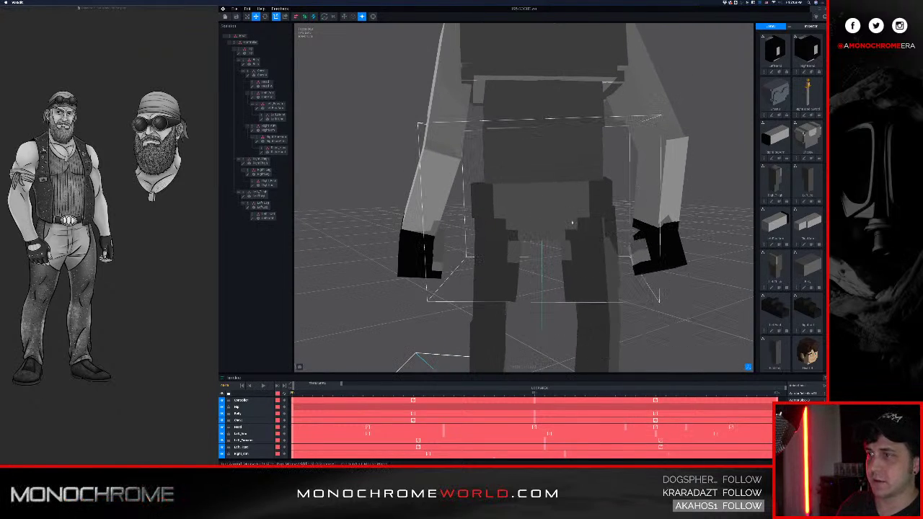
click(572, 223)
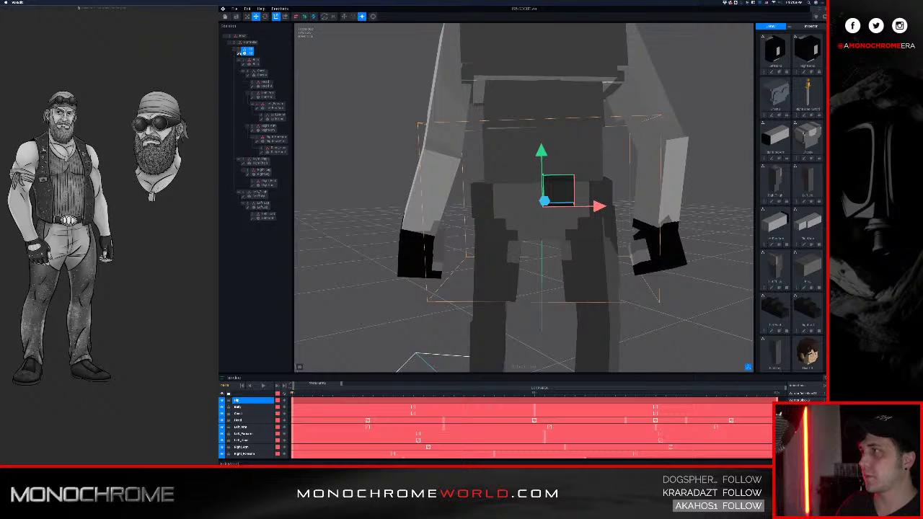
click(240, 52)
- Paint the light back face of the hip block dark grey, including the strip along its lower edge
right_drag(359, 149, 372, 147)
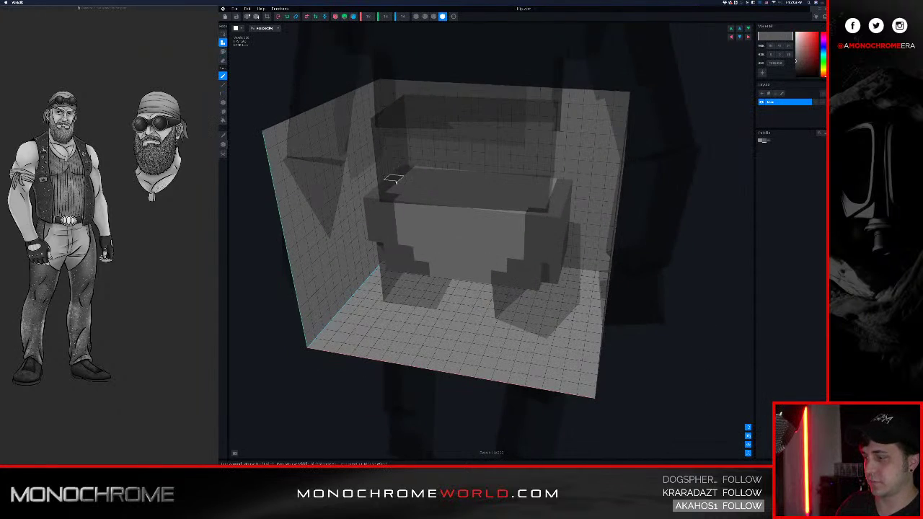
key(p)
mouse_move(399, 214)
mouse_down()
mouse_move(501, 220)
mouse_move(502, 251)
mouse_move(501, 242)
mouse_move(399, 238)
mouse_move(485, 235)
mouse_move(422, 256)
mouse_move(499, 261)
mouse_up()
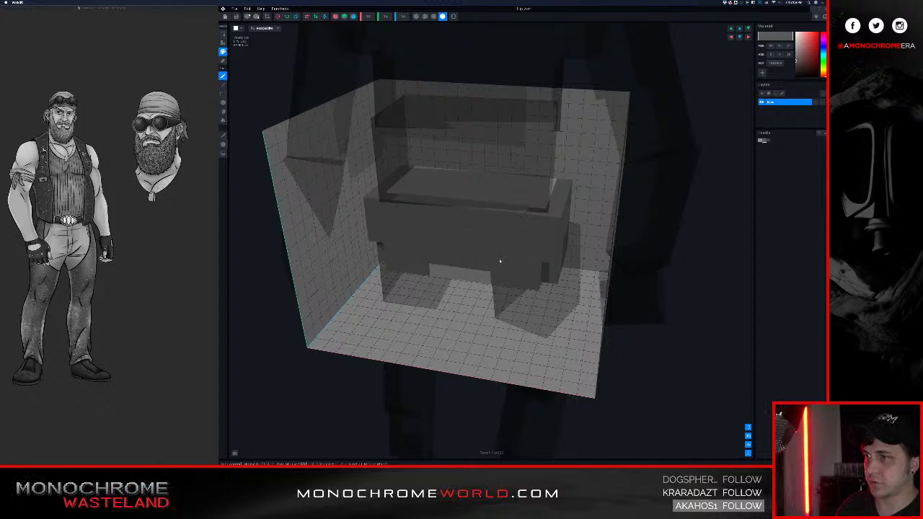
right_drag(486, 249, 479, 249)
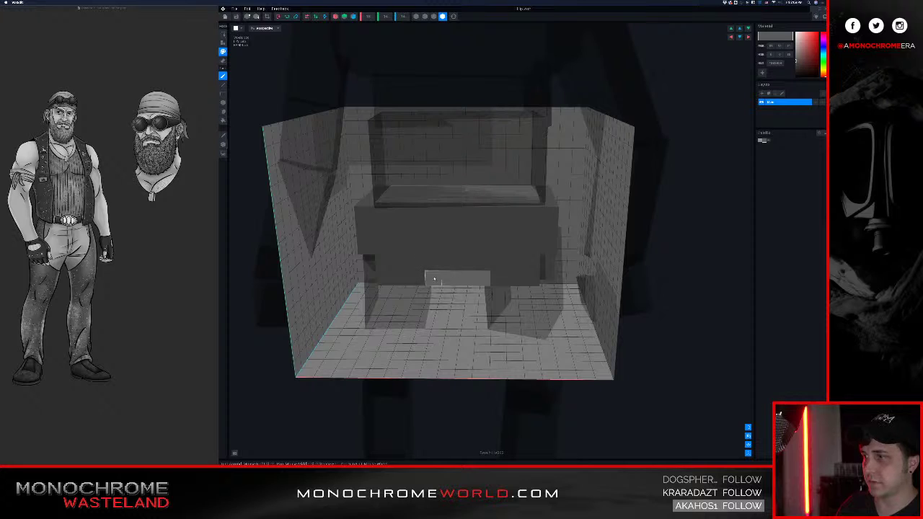
drag(434, 279, 487, 281)
mouse_move(482, 242)
right_down()
mouse_move(480, 233)
mouse_move(480, 262)
mouse_move(473, 256)
right_up()
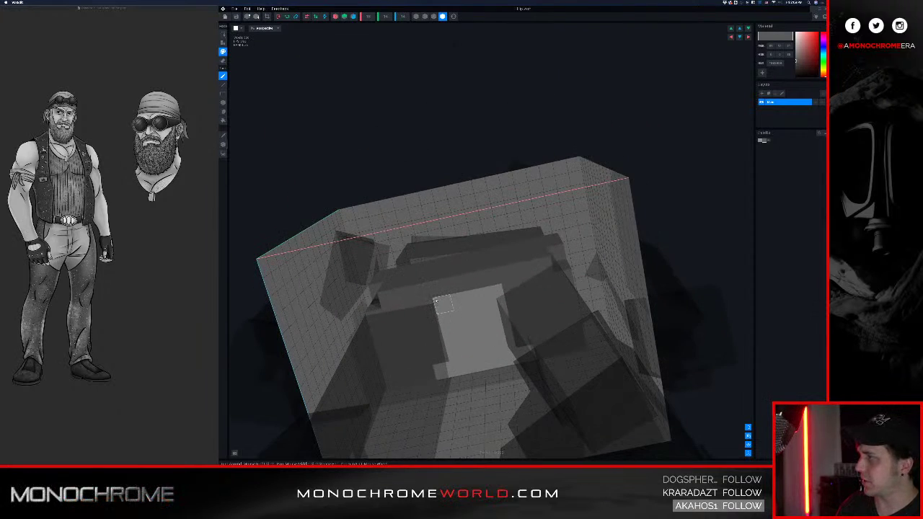
- Paint a small light grey patch at the lower centre of the hip block's back, and save the model while closing it
right_drag(462, 244, 462, 252)
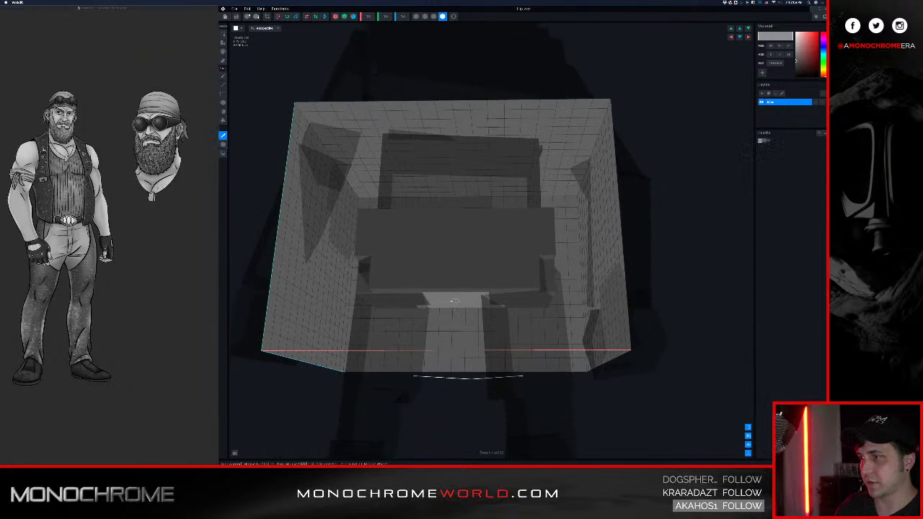
drag(451, 288, 464, 287)
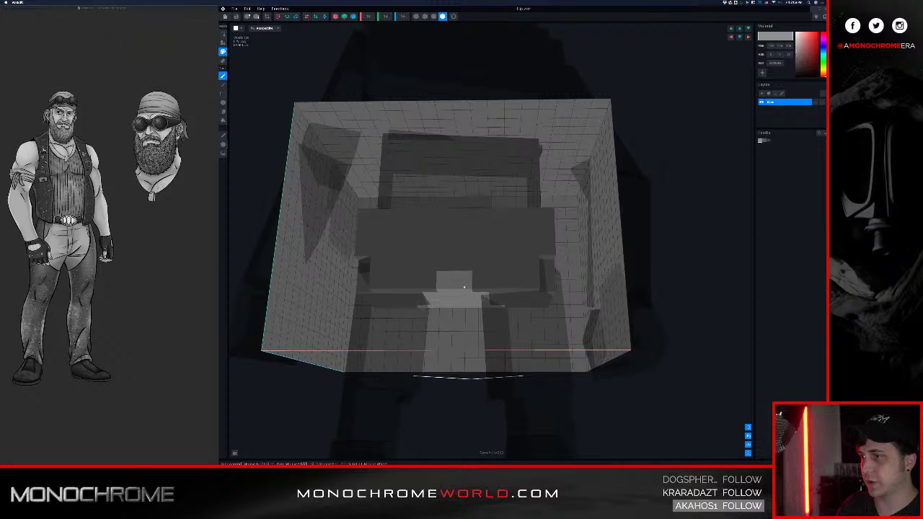
right_drag(446, 247, 445, 248)
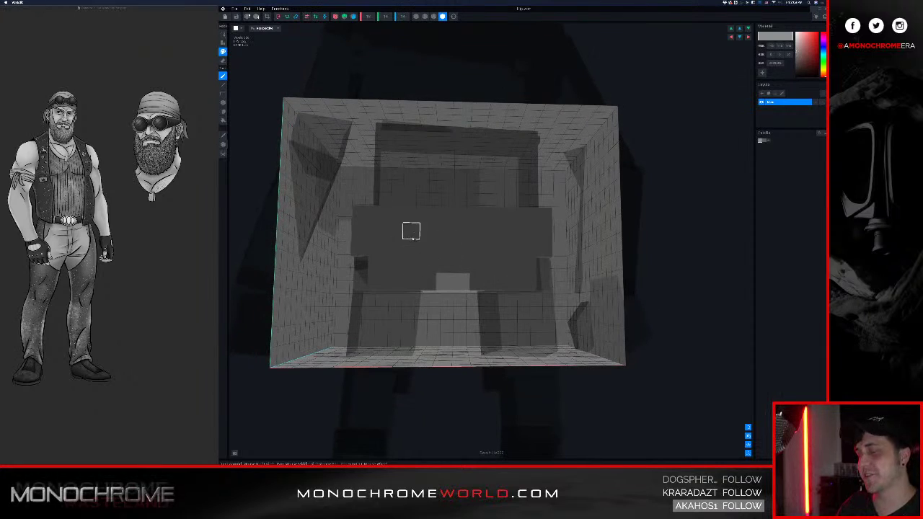
click(227, 17)
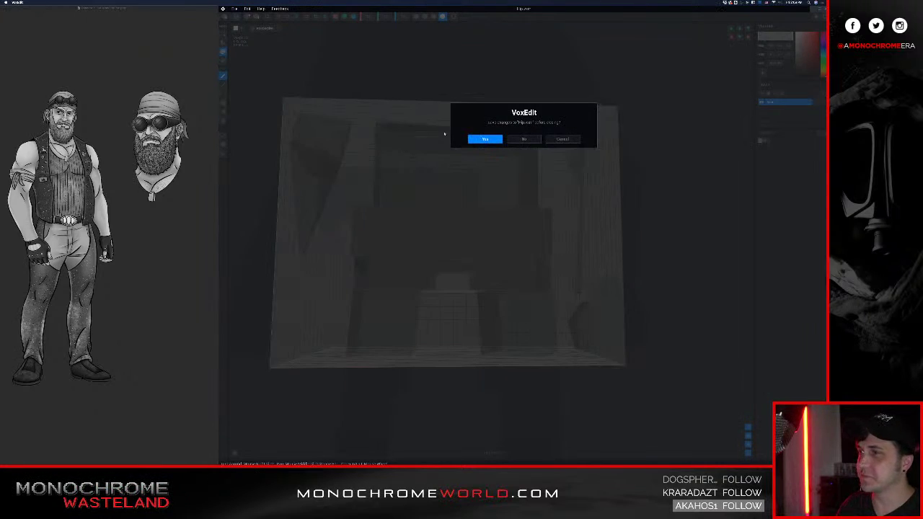
click(486, 140)
- Examine the whole character from the back, front and sides, including the head, to compare its colouring with the reference drawing
scroll(500, 190, down, 5)
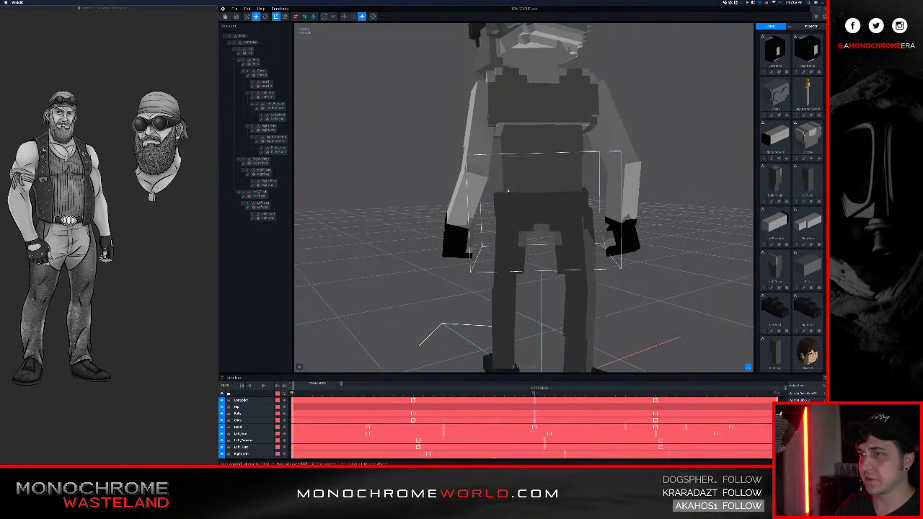
right_drag(500, 189, 520, 190)
scroll(520, 191, down, 6)
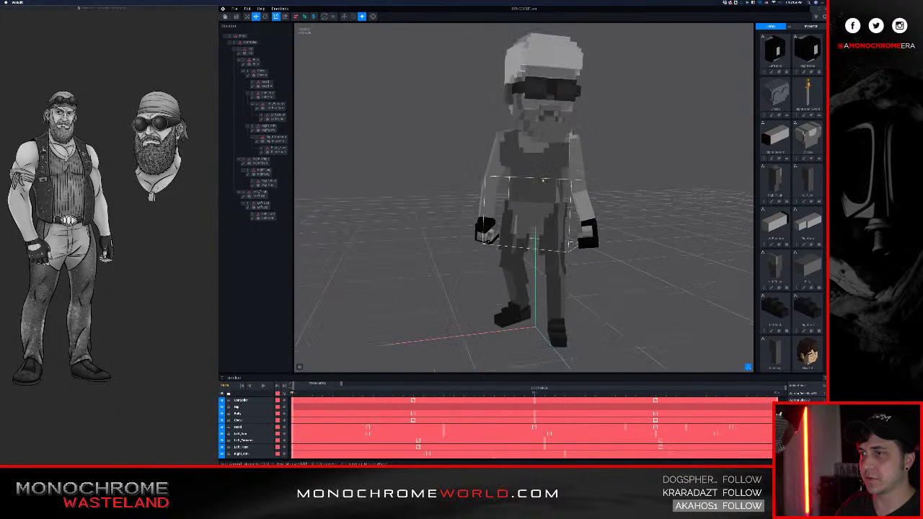
scroll(521, 190, up, 1)
middle_drag(595, 165, 556, 179)
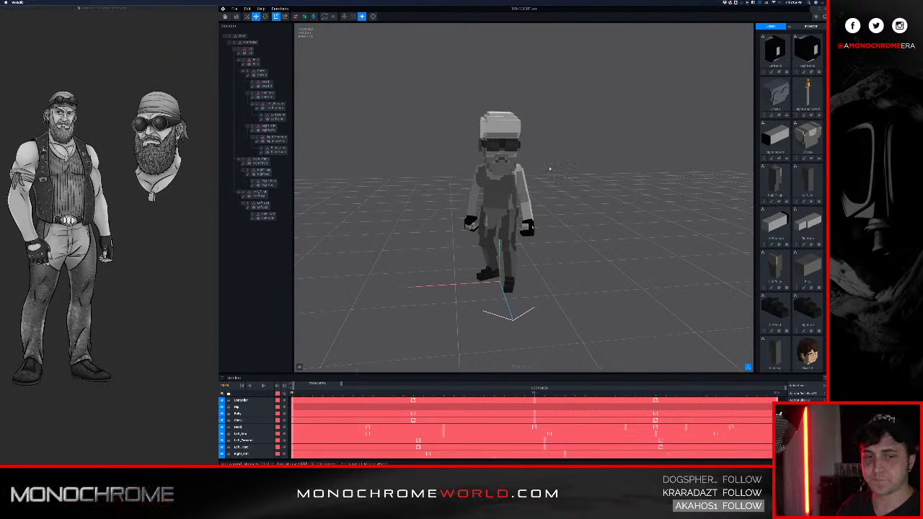
scroll(541, 153, up, 2)
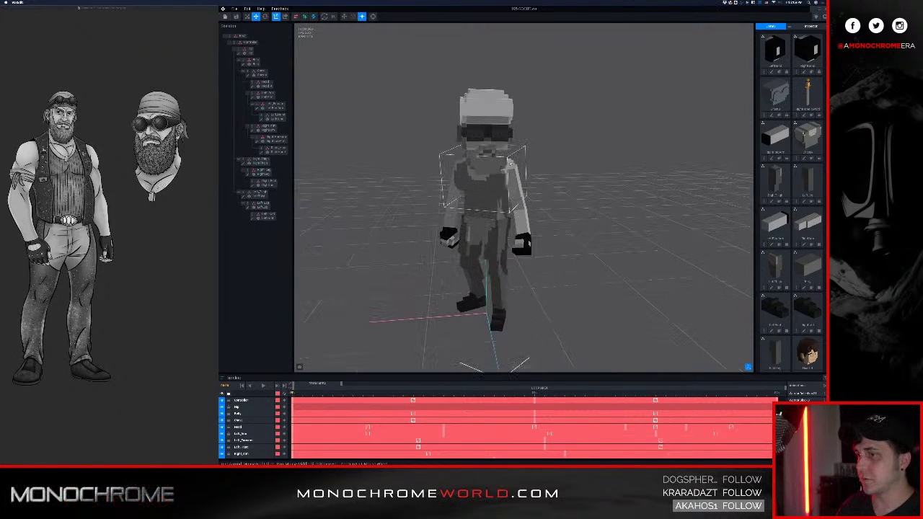
right_drag(383, 93, 401, 87)
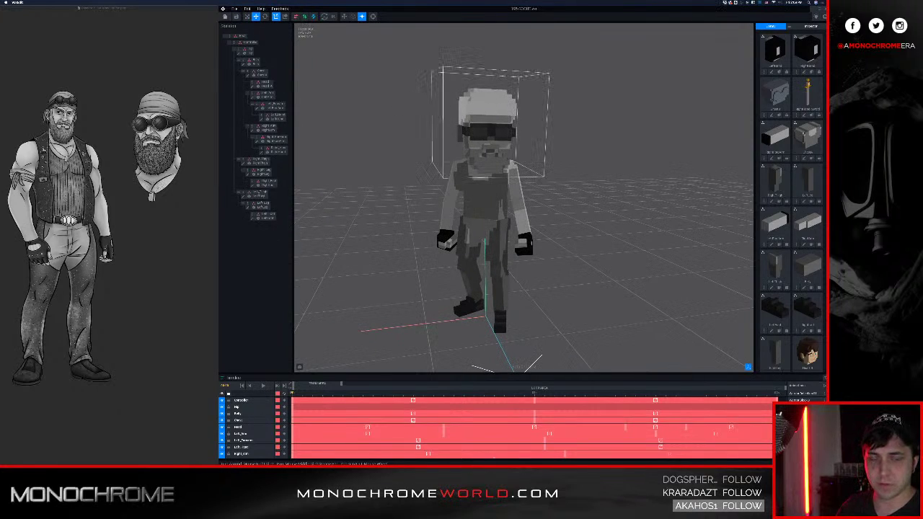
right_drag(509, 144, 497, 115)
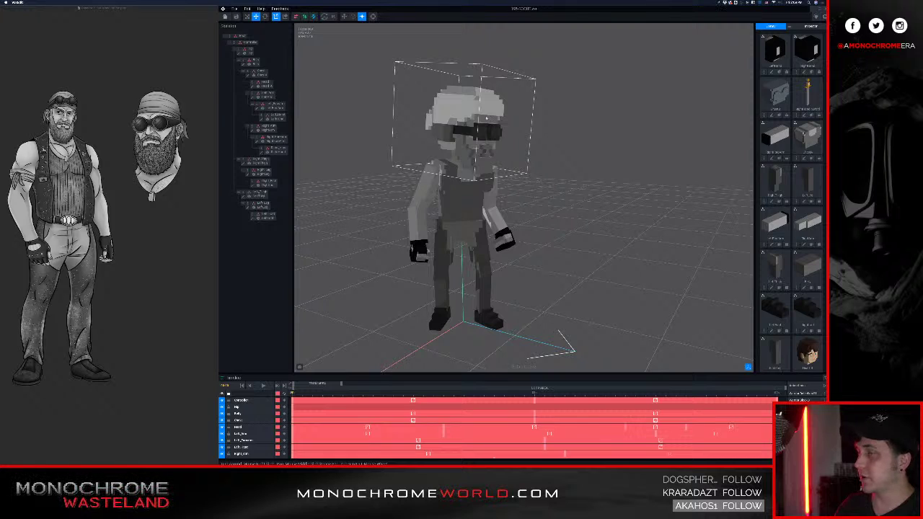
scroll(496, 118, up, 5)
right_drag(481, 114, 498, 113)
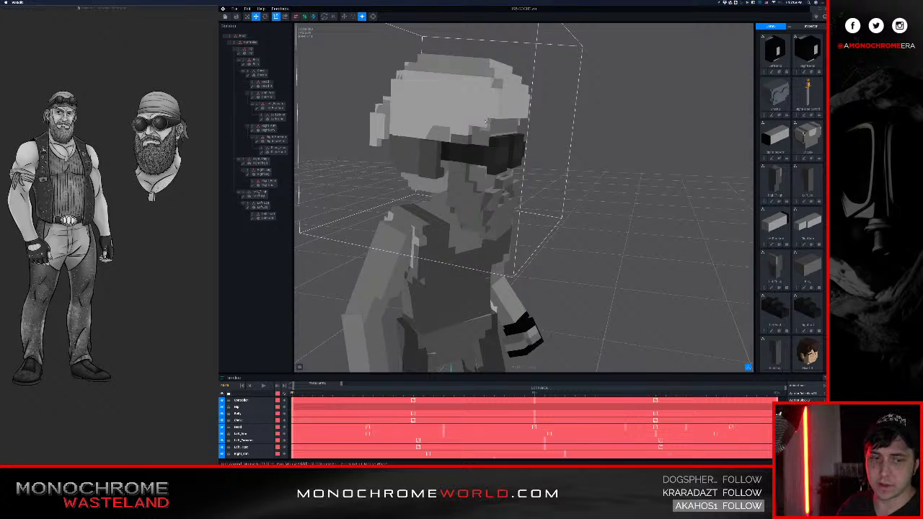
right_drag(486, 121, 491, 191)
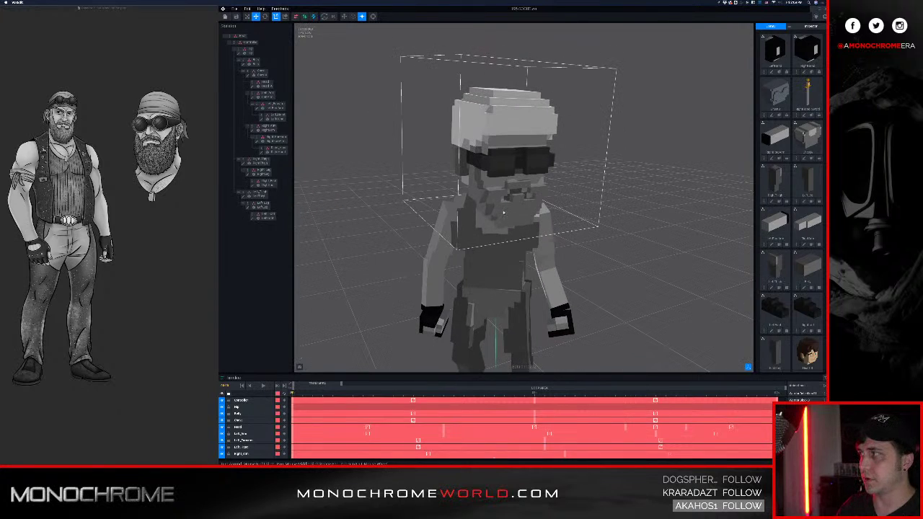
right_drag(503, 213, 504, 210)
- Select the character's hip part and open its voxel model for further editing
click(495, 296)
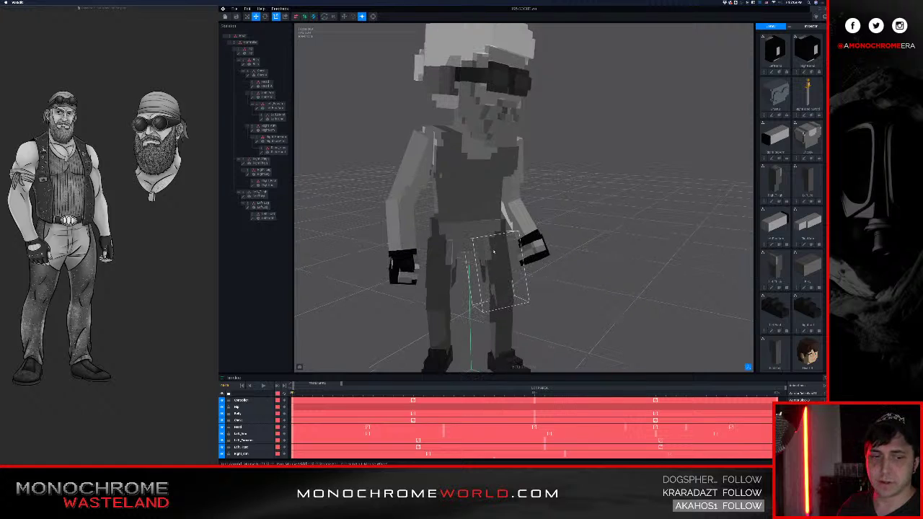
click(482, 231)
click(475, 231)
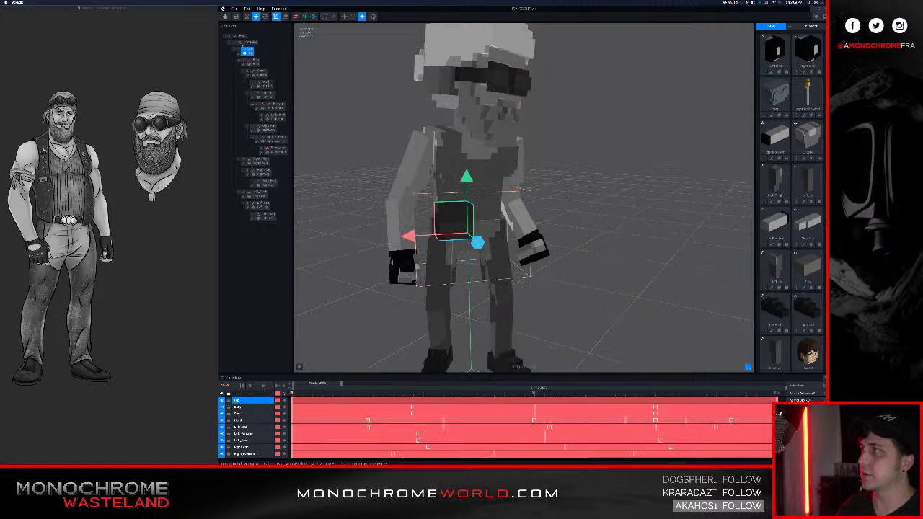
double_click(239, 53)
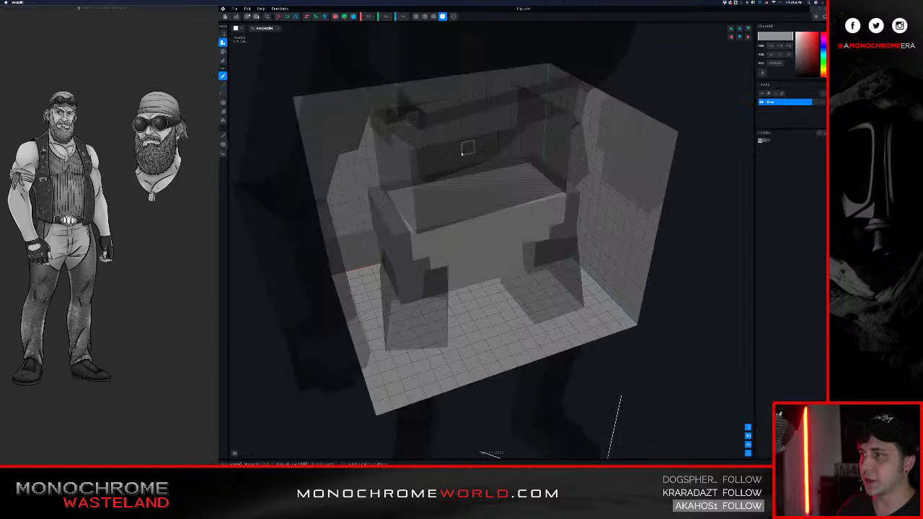
- Set the drawing colour to near-black and turn on X-axis mirroring for the hip model
mouse_move(465, 149)
right_down()
mouse_move(454, 147)
mouse_move(463, 150)
right_up()
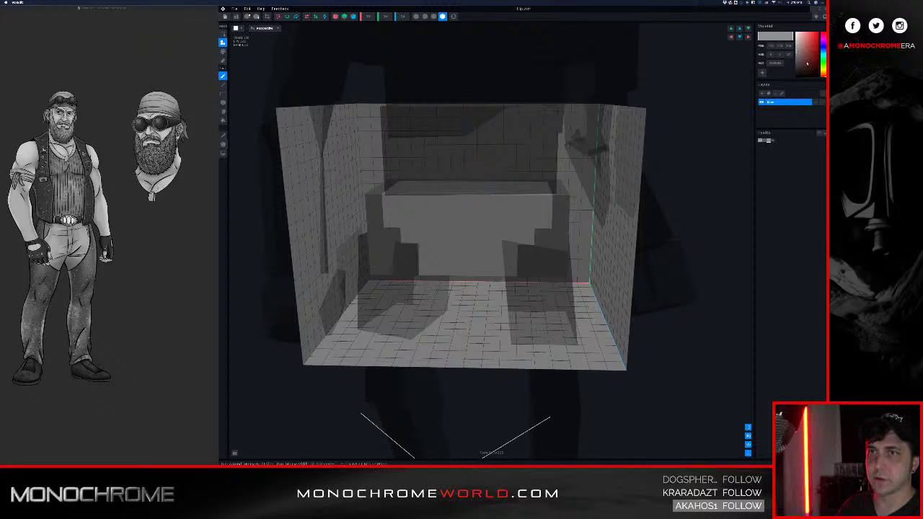
drag(807, 64, 795, 70)
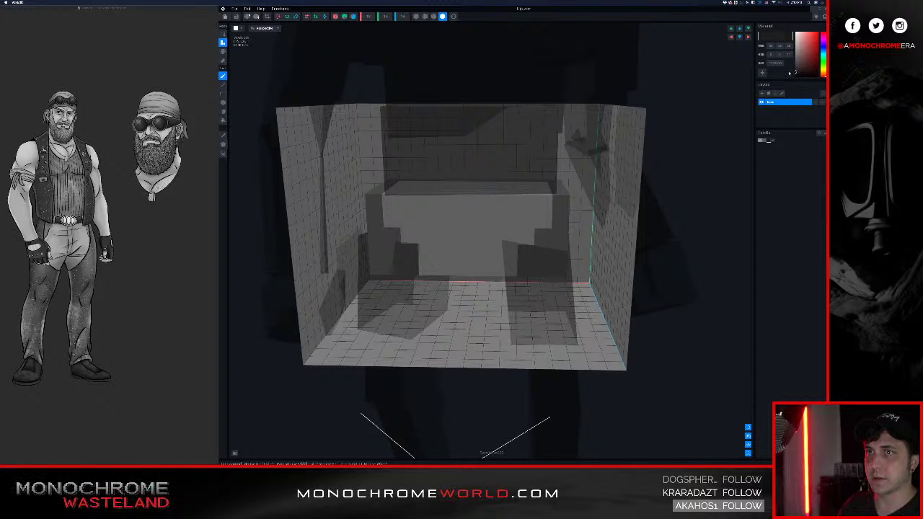
key(p)
mouse_move(524, 204)
middle_down()
mouse_move(483, 210)
mouse_move(533, 213)
middle_up()
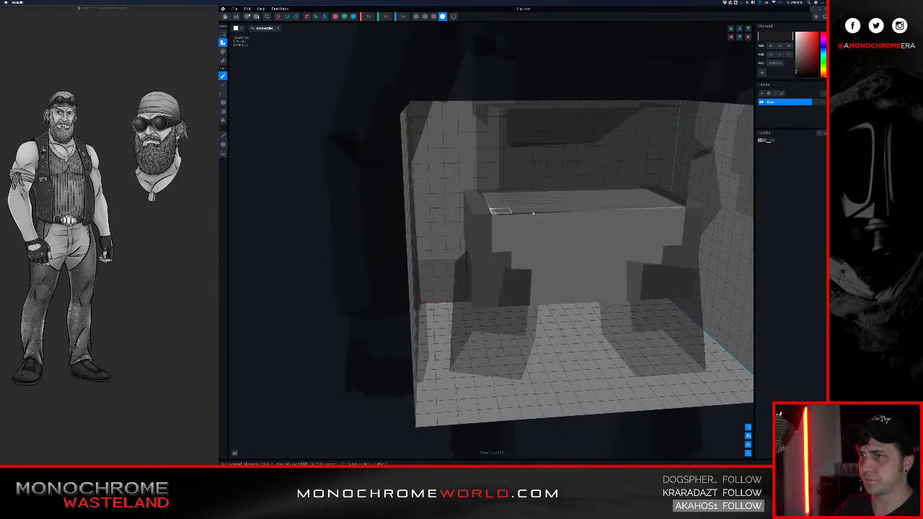
click(335, 17)
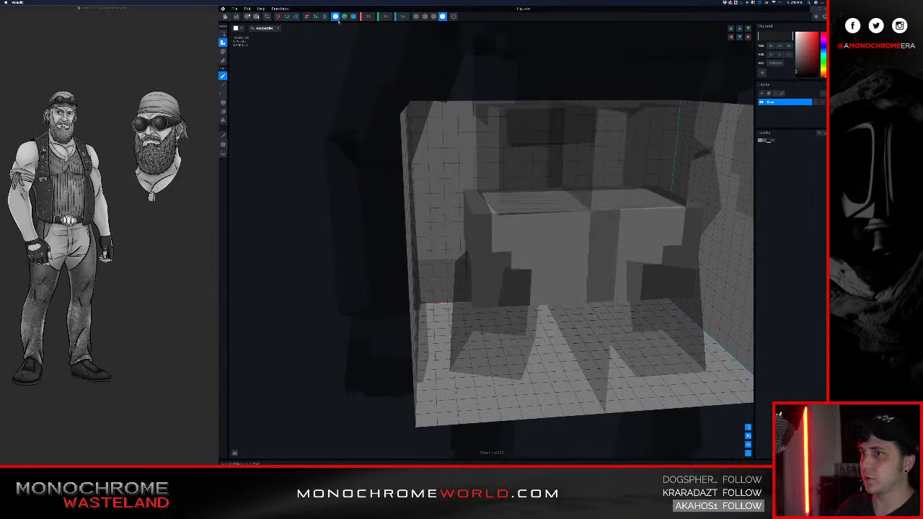
right_drag(499, 154, 469, 140)
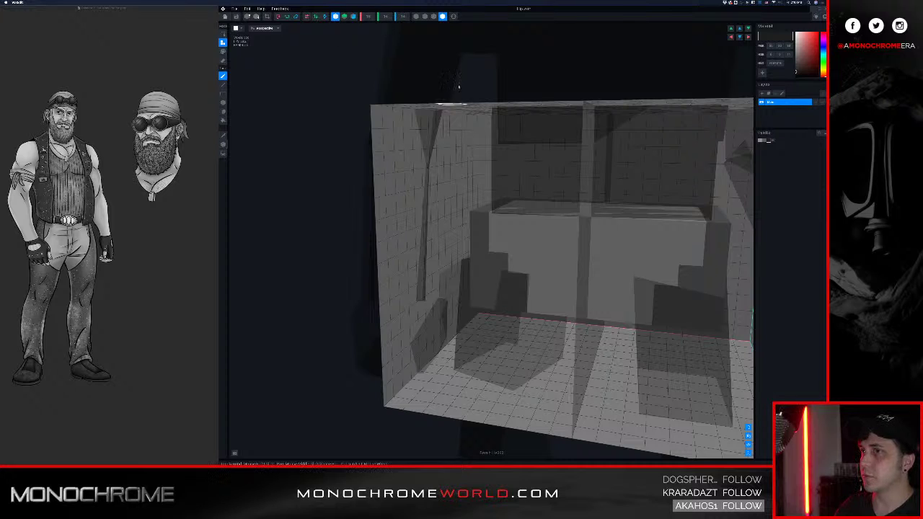
right_drag(473, 203, 563, 219)
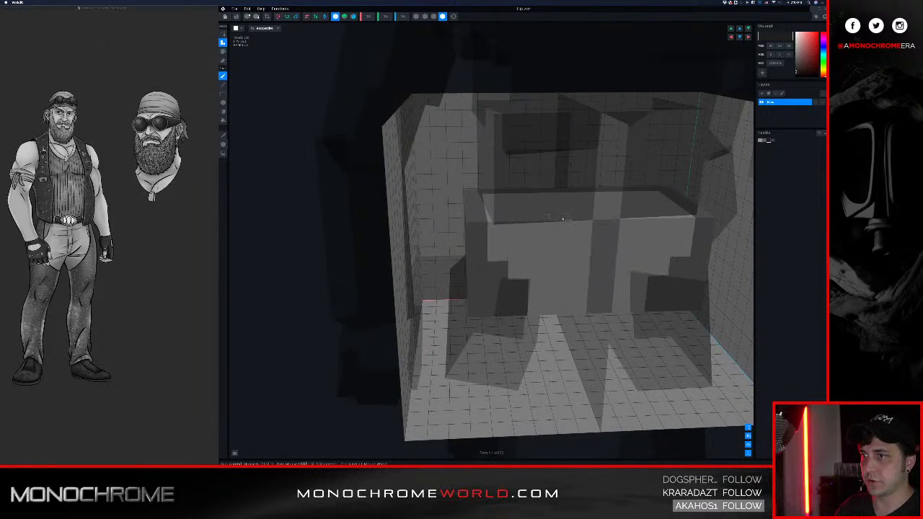
- Add black voxels for a belt buckle at the centre of the hip's front, extending them into a belt along the upper edge
click(578, 232)
click(573, 255)
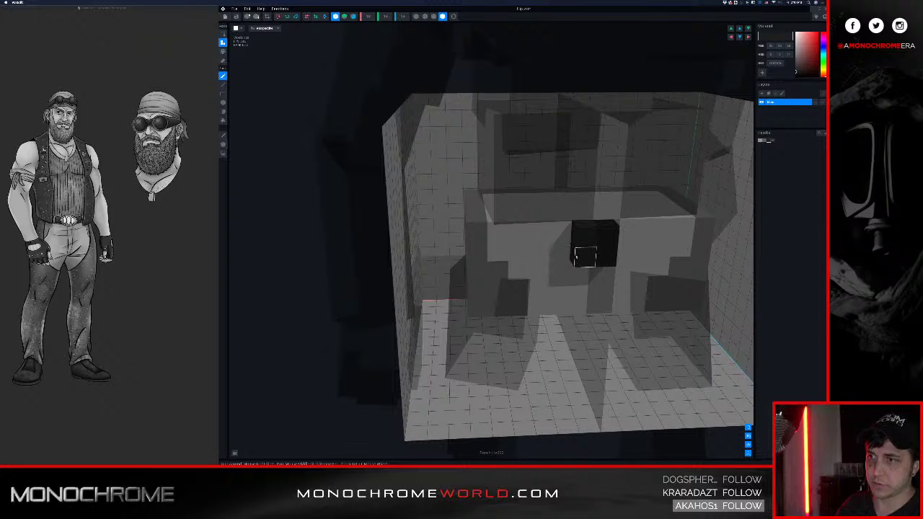
click(566, 250)
click(541, 238)
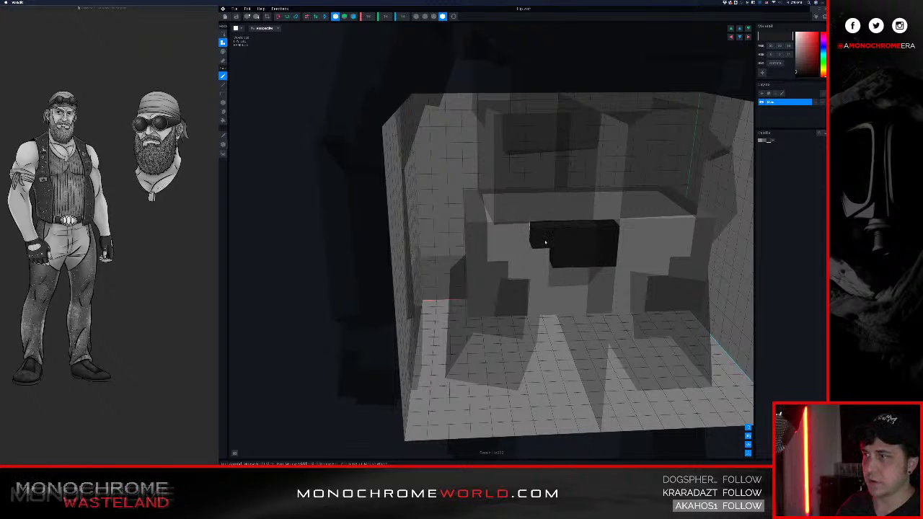
click(546, 242)
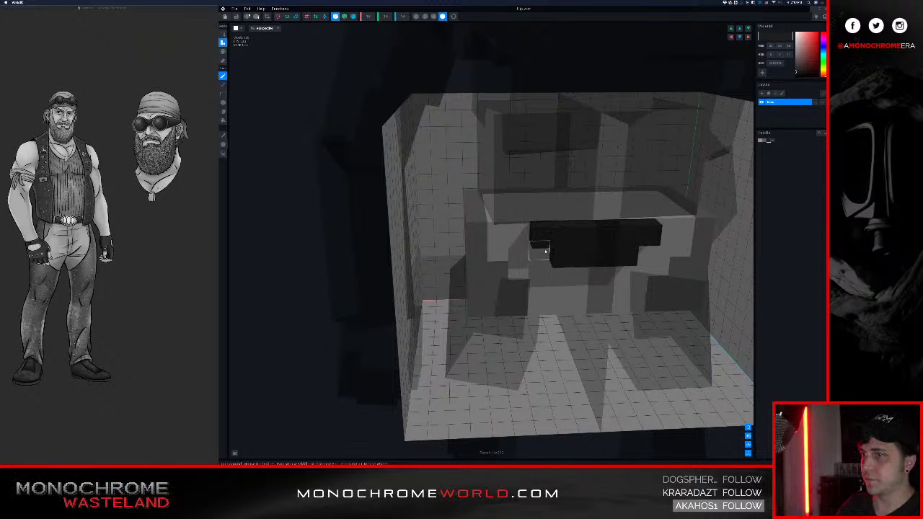
- Continue the black belt around the hip block's sides and back, undoing a misplaced stroke
drag(519, 240, 479, 238)
mouse_move(478, 215)
right_down()
mouse_move(523, 227)
mouse_move(471, 214)
mouse_move(477, 226)
right_up()
drag(478, 226, 402, 256)
right_drag(401, 257, 416, 254)
mouse_move(400, 266)
mouse_down()
mouse_move(248, 279)
mouse_move(389, 267)
mouse_up()
key(super+z)
click(254, 282)
middle_drag(375, 276, 390, 262)
right_drag(337, 235, 433, 238)
middle_drag(267, 375, 346, 227)
- Return to the whole character and open the belly part's voxel model for editing
scroll(346, 227, down, 3)
right_drag(377, 222, 427, 208)
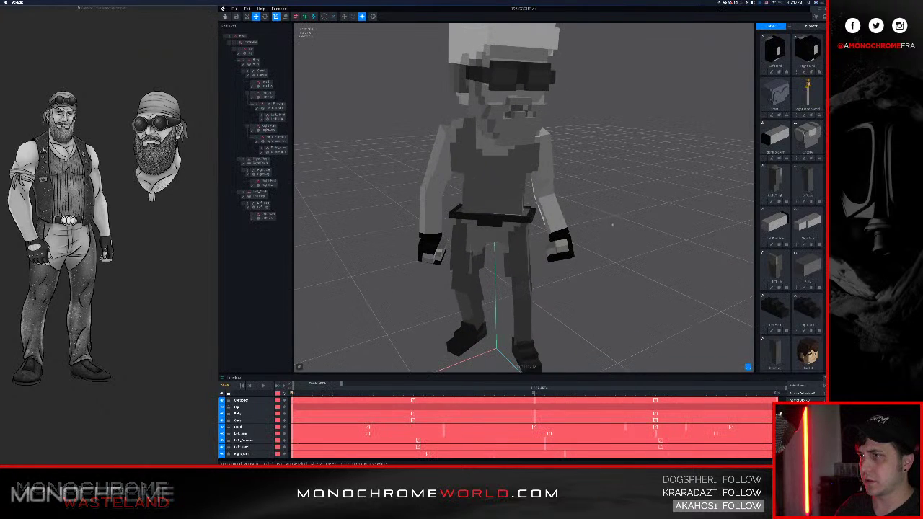
right_drag(613, 225, 588, 215)
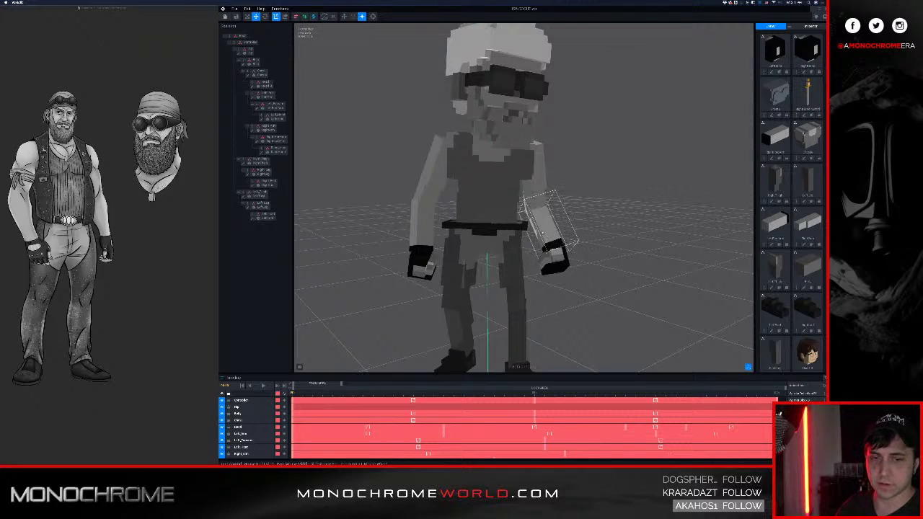
click(481, 215)
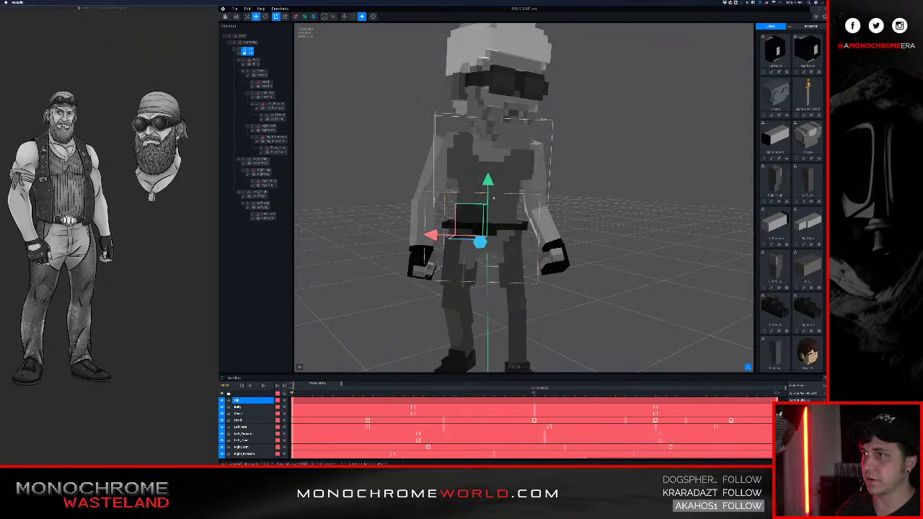
click(602, 186)
click(255, 63)
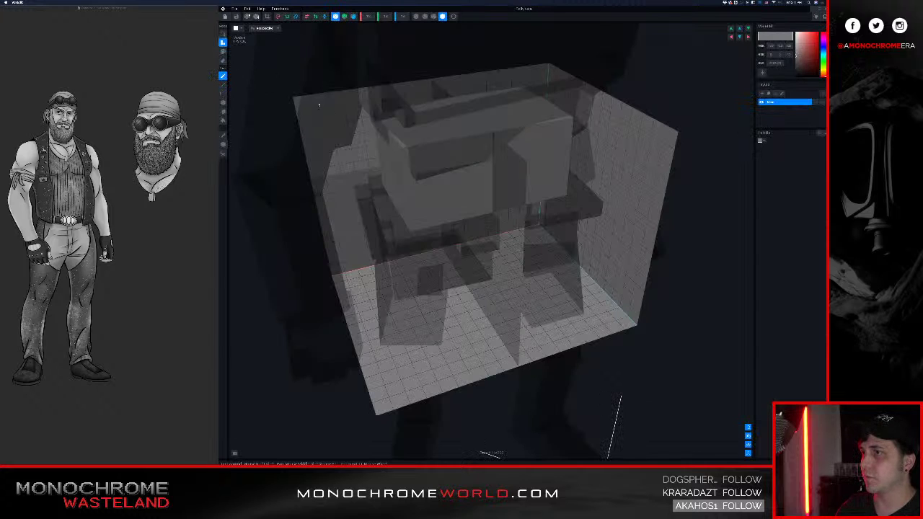
- Thicken the belly block by extruding its outer faces with the face tool, and save the model while closing it
right_drag(372, 138, 400, 132)
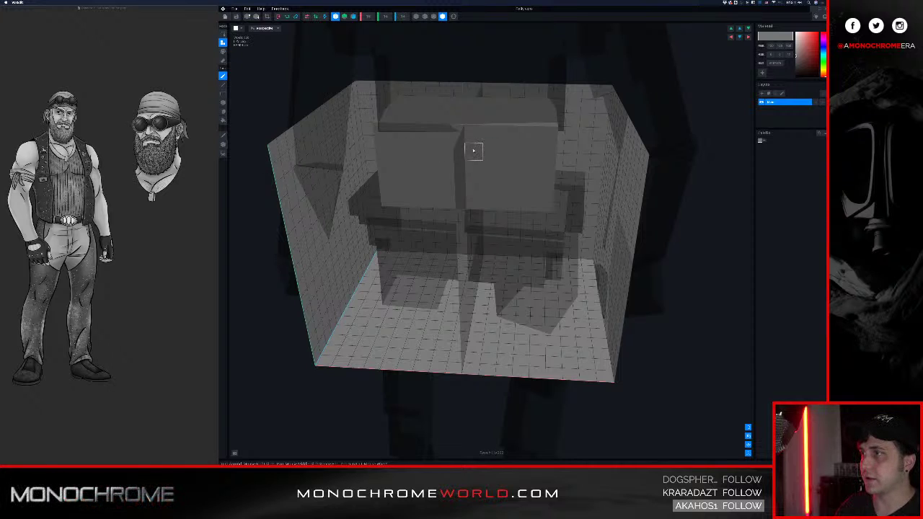
right_drag(471, 149, 252, 83)
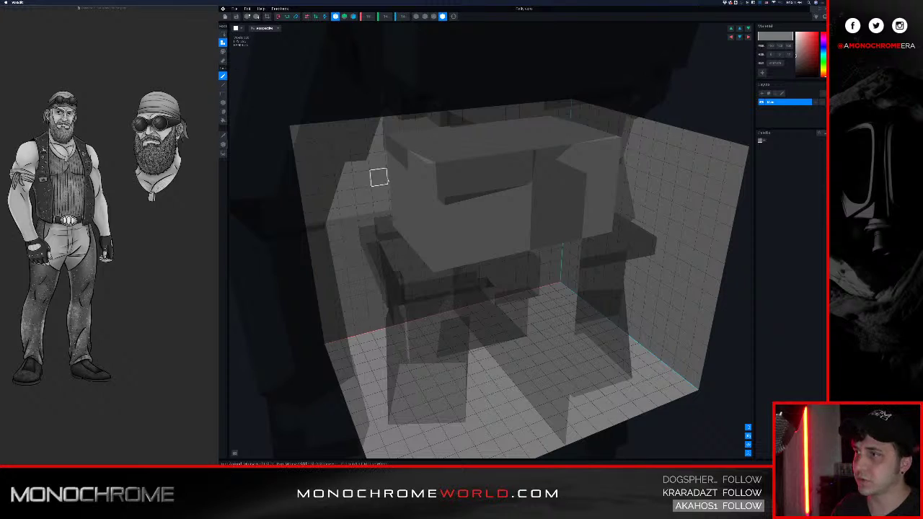
click(223, 103)
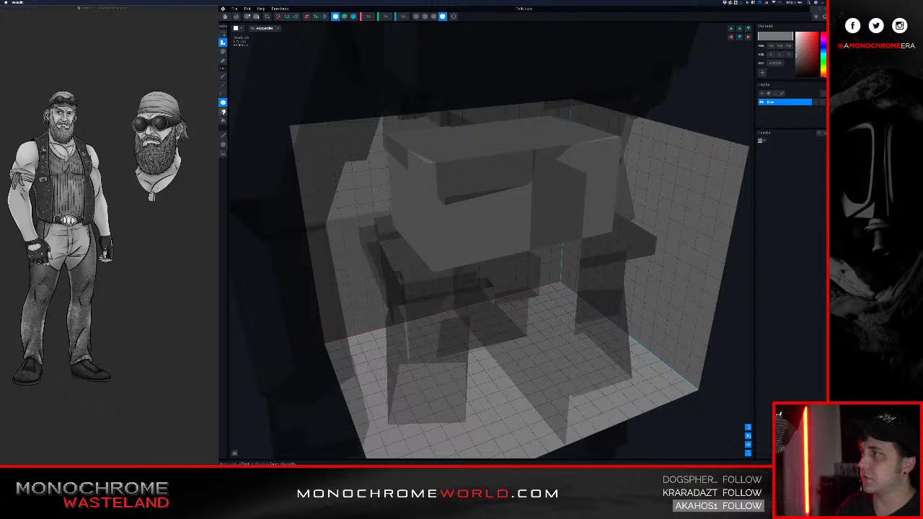
click(222, 112)
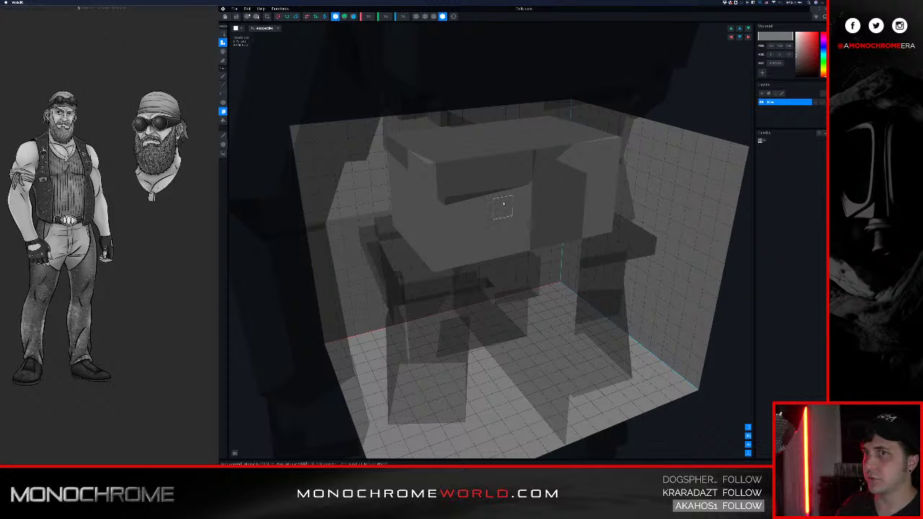
click(503, 204)
right_drag(470, 199, 488, 194)
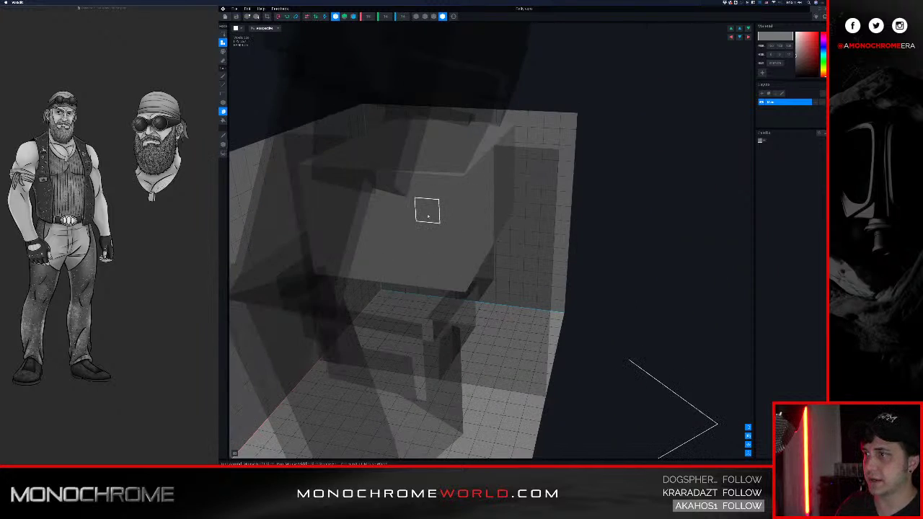
click(425, 216)
right_drag(416, 219, 495, 168)
click(420, 218)
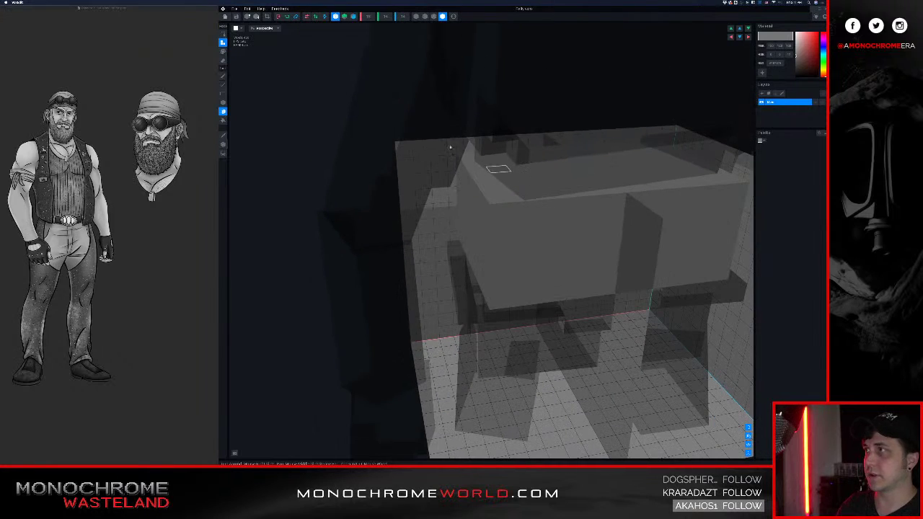
click(236, 16)
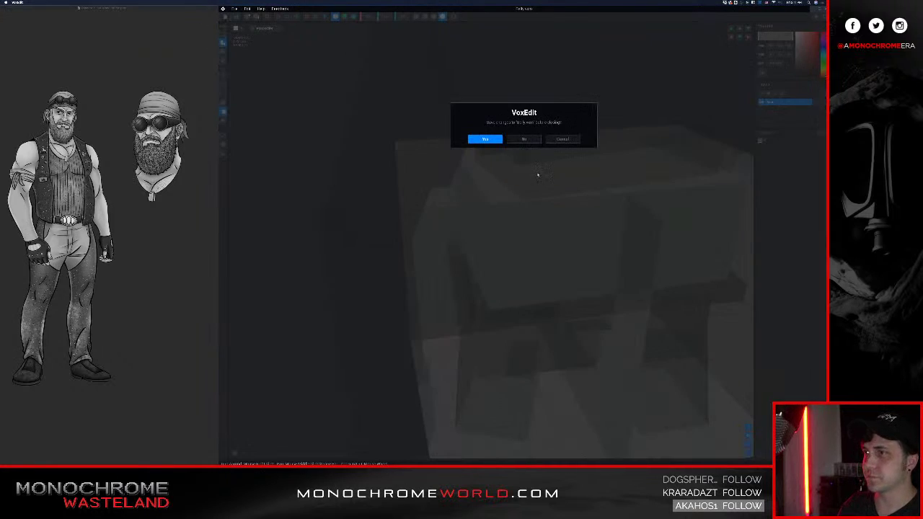
click(489, 138)
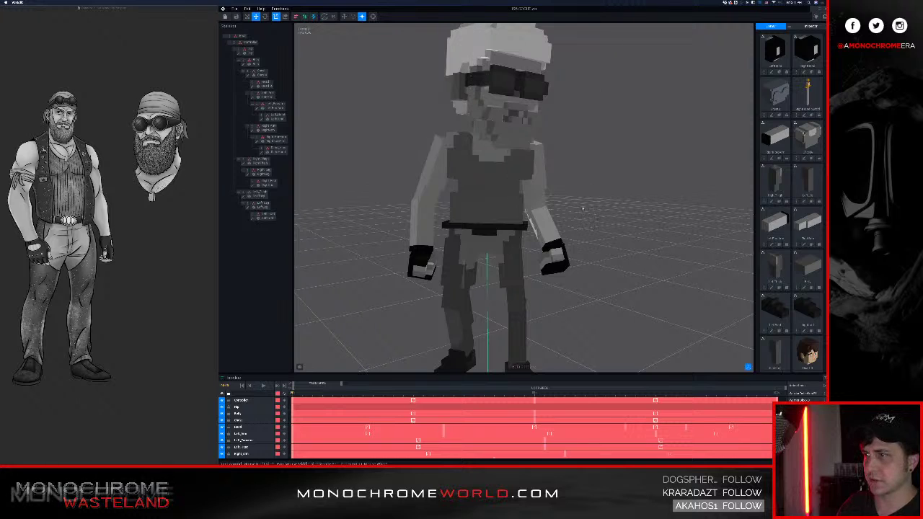
- Compare the thickened belly with the torso above it and open the chest part's voxel model
right_drag(580, 206, 604, 204)
scroll(544, 178, up, 5)
right_drag(549, 178, 529, 121)
scroll(540, 176, down, 4)
scroll(552, 157, up, 5)
scroll(553, 157, up, 3)
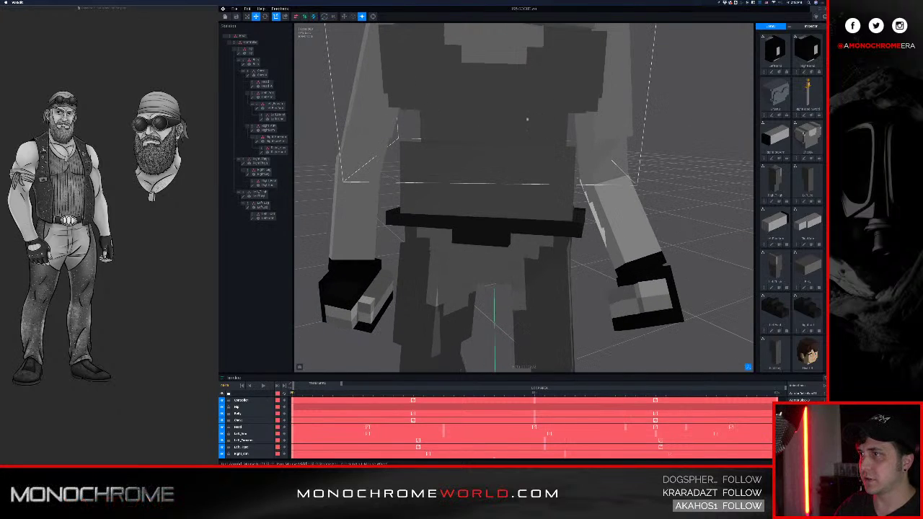
click(527, 119)
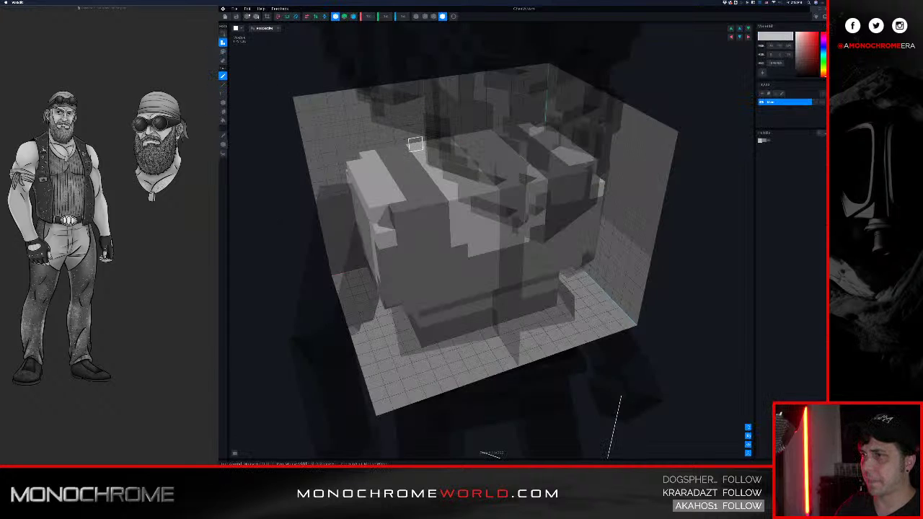
- Extrude the faces of the chest's recessed lower section outward to match the thicker belly, and save the model while closing it
right_drag(416, 145, 419, 136)
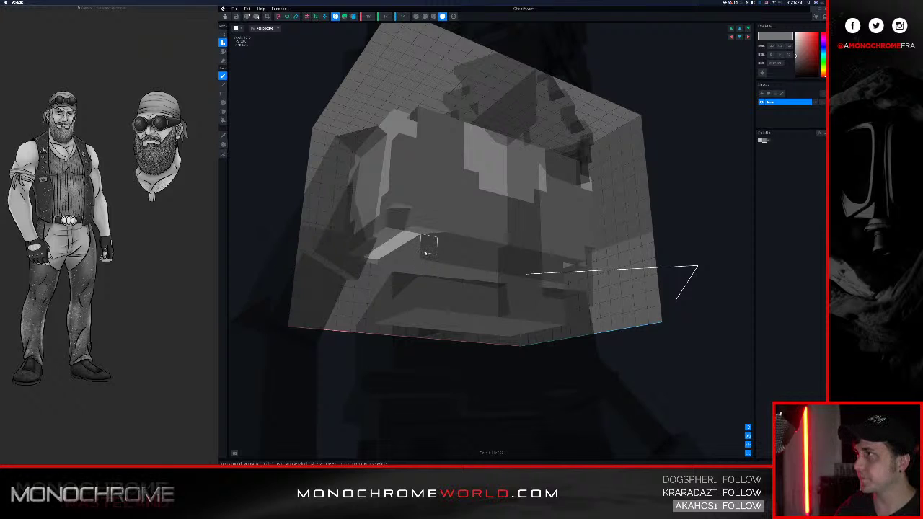
click(223, 112)
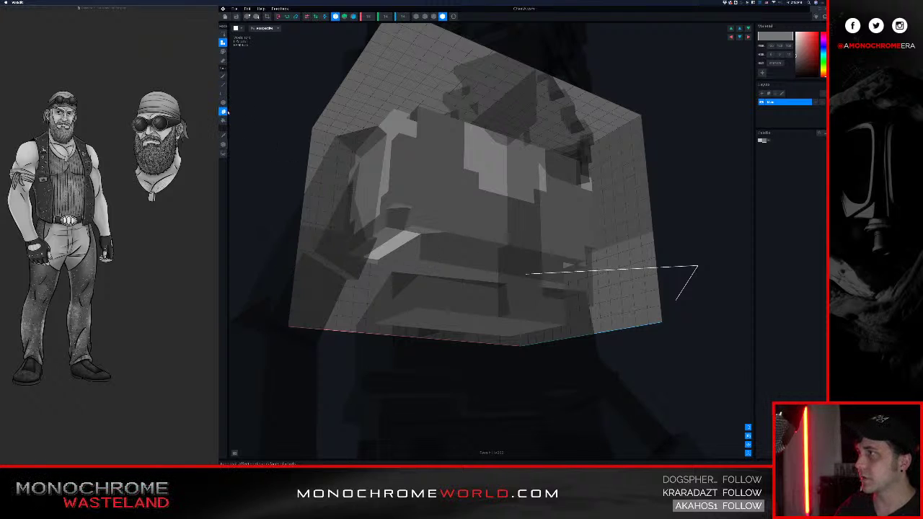
right_drag(498, 169, 500, 191)
click(486, 272)
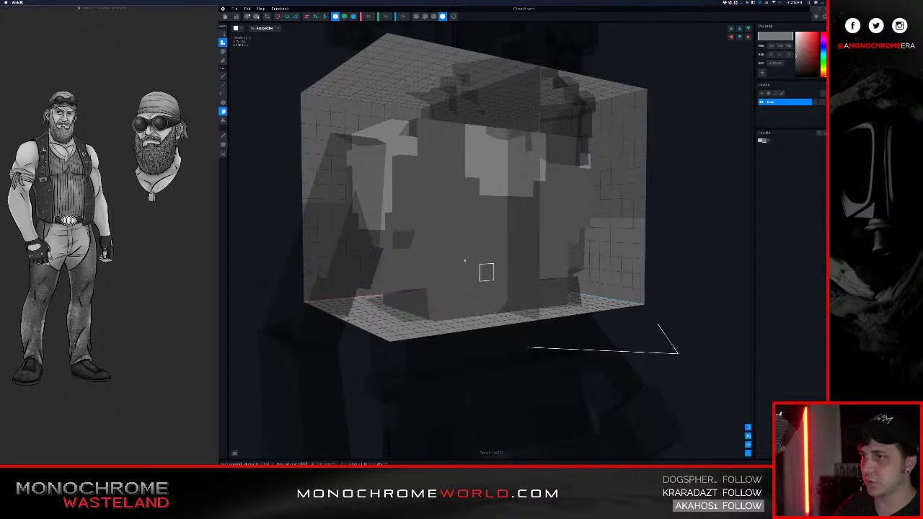
right_drag(430, 239, 451, 235)
right_drag(395, 244, 395, 280)
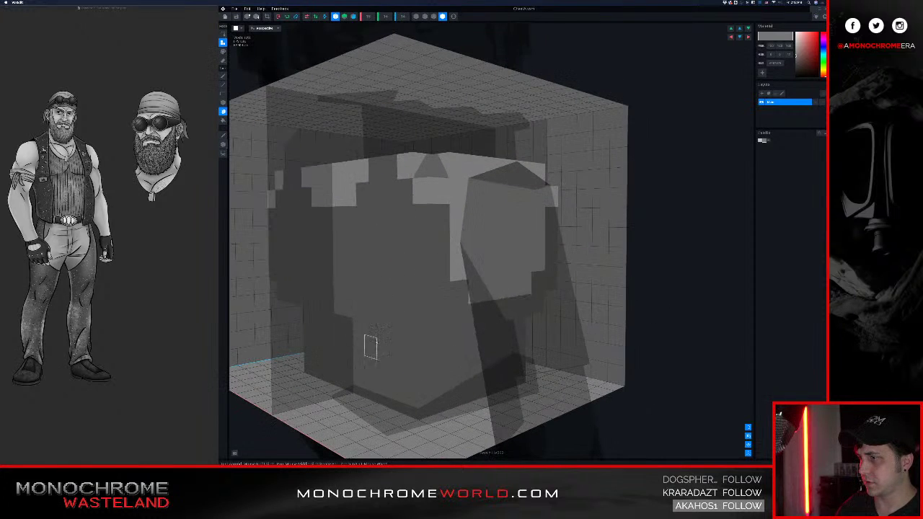
right_drag(422, 316, 443, 316)
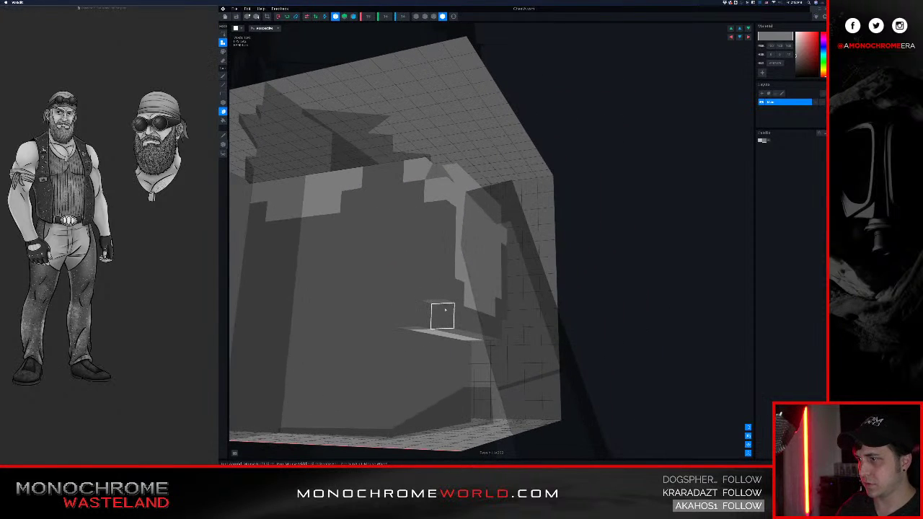
right_drag(380, 319, 405, 309)
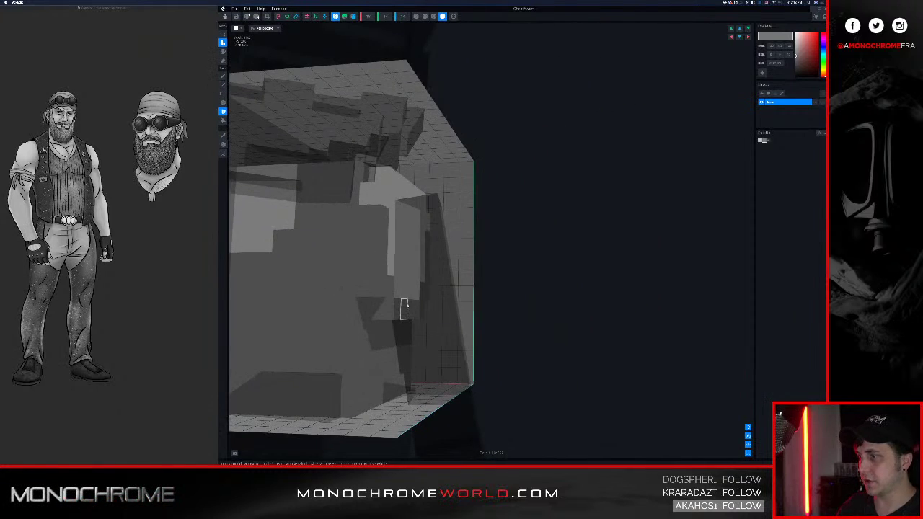
click(225, 17)
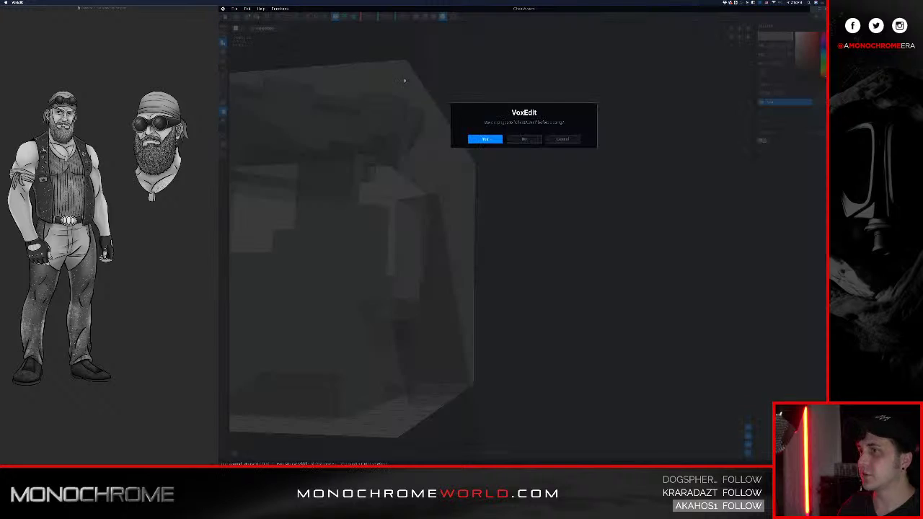
click(502, 138)
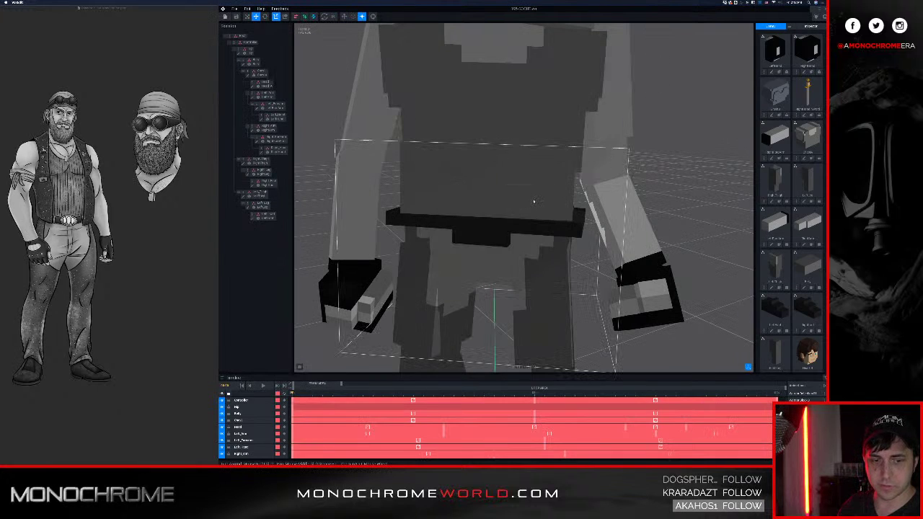
- Examine the whole character from several angles and play its animation to check the belt and torso in motion
scroll(547, 266, down, 5)
right_drag(610, 220, 619, 205)
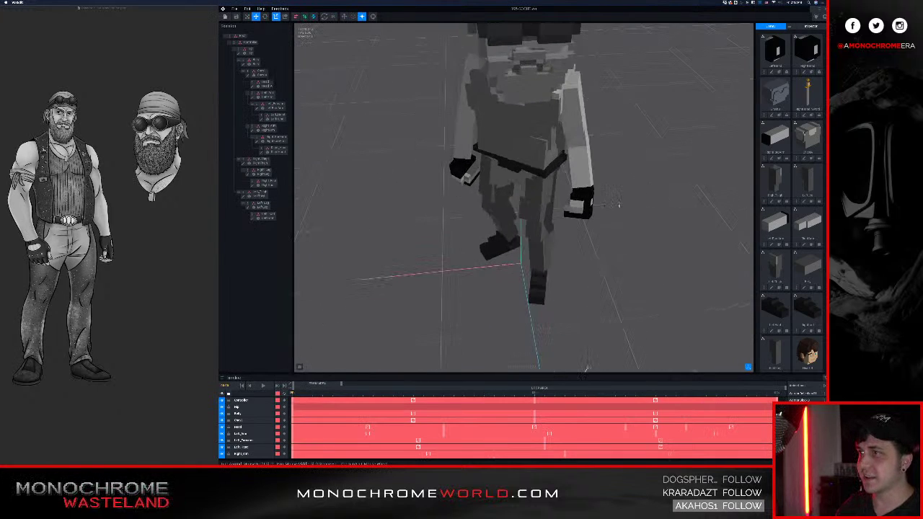
middle_drag(623, 193, 607, 207)
right_drag(606, 207, 620, 192)
scroll(612, 193, down, 5)
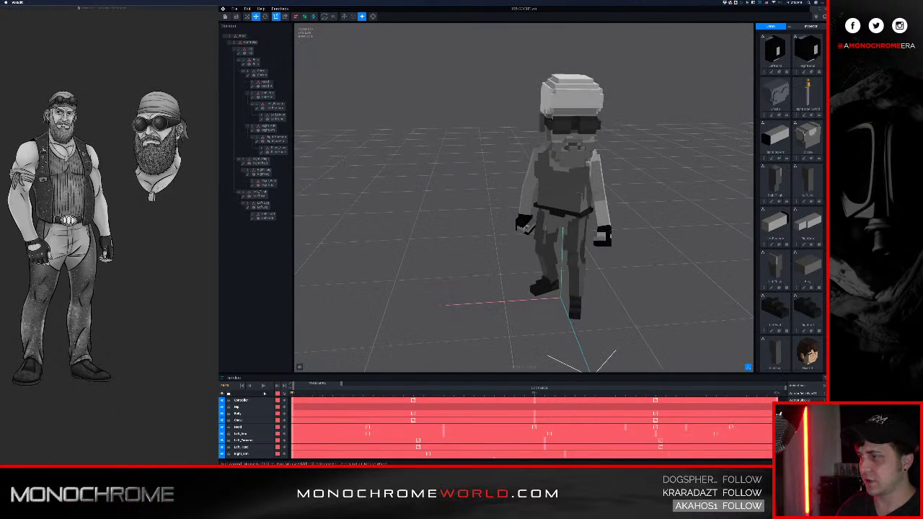
click(262, 386)
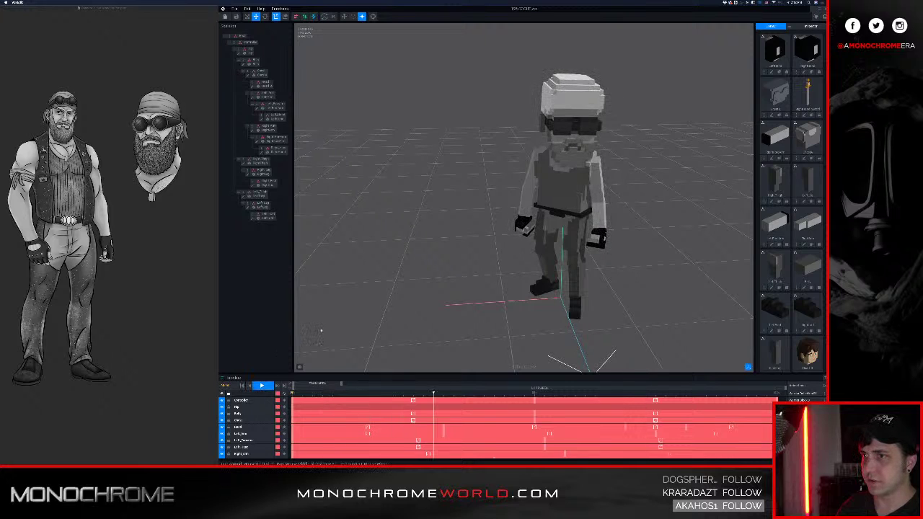
right_drag(321, 330, 354, 311)
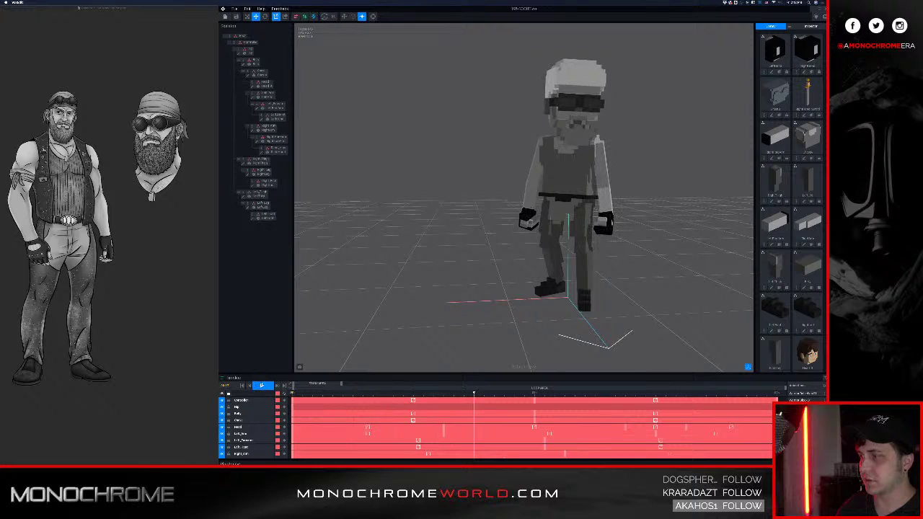
- Play the walking animation and examine the lower chest, belly and belt up close from several angles
click(262, 385)
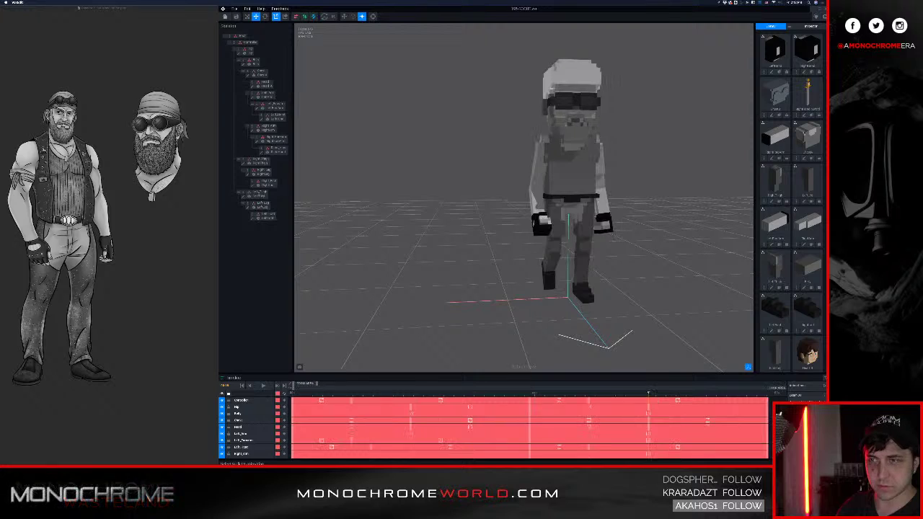
key(space)
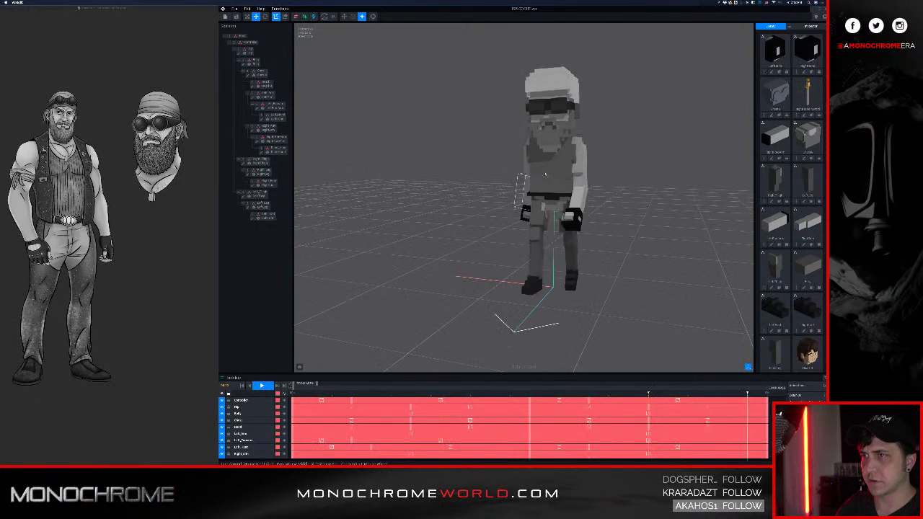
scroll(545, 174, up, 5)
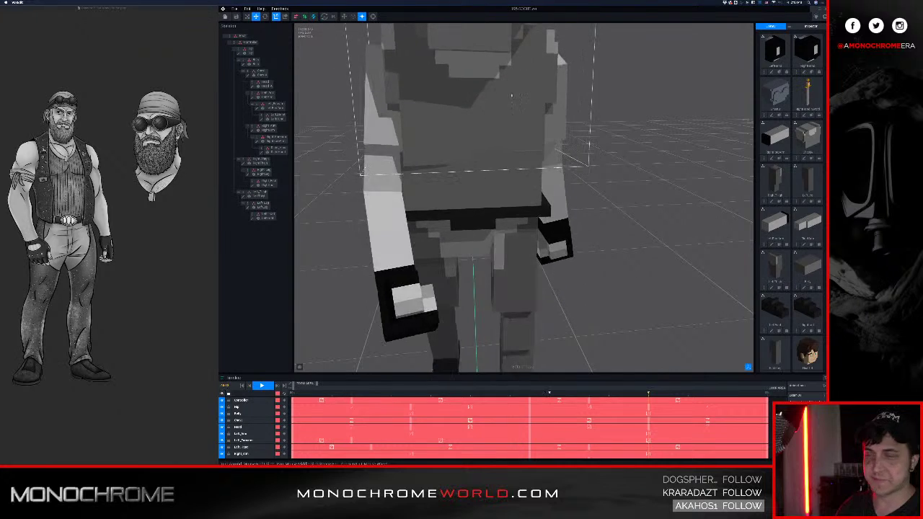
right_drag(513, 95, 501, 144)
middle_drag(494, 76, 474, 148)
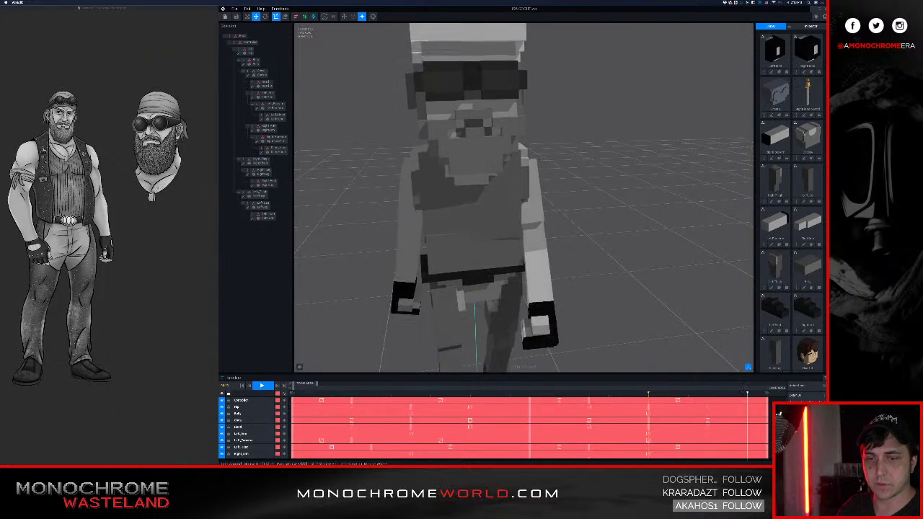
click(457, 176)
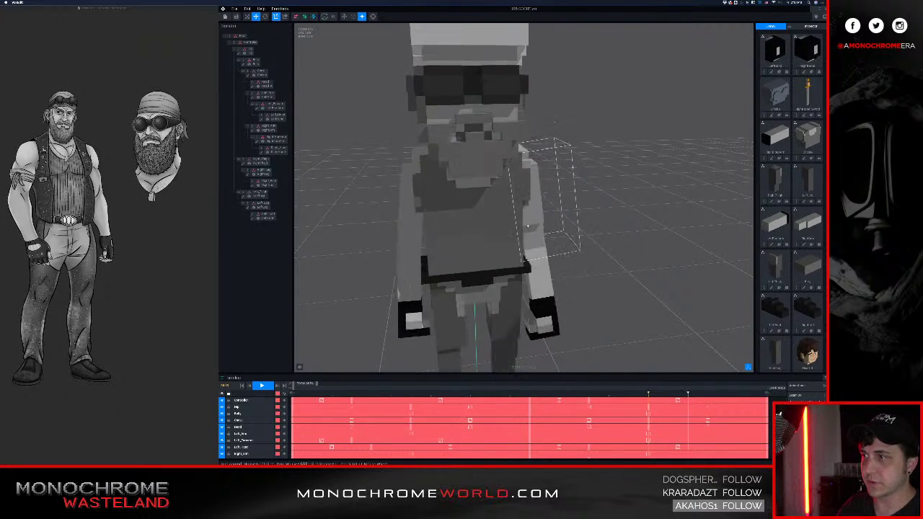
click(374, 331)
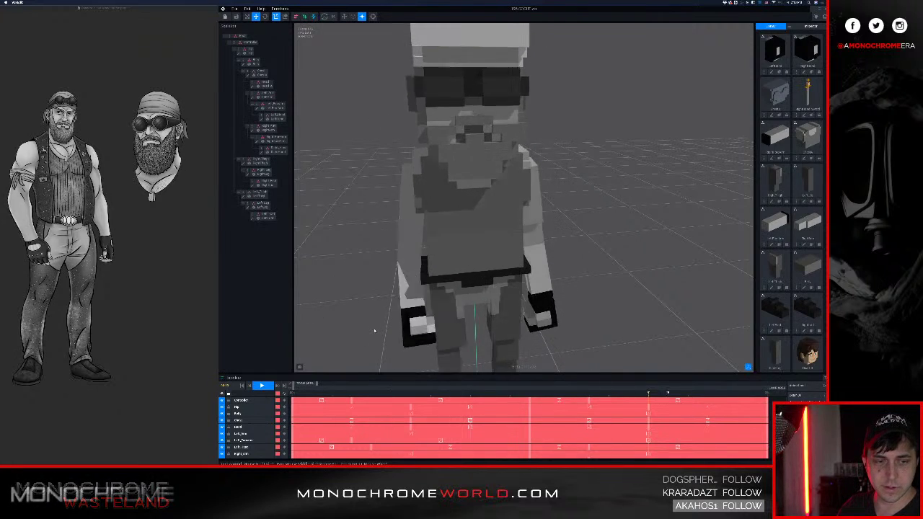
click(264, 386)
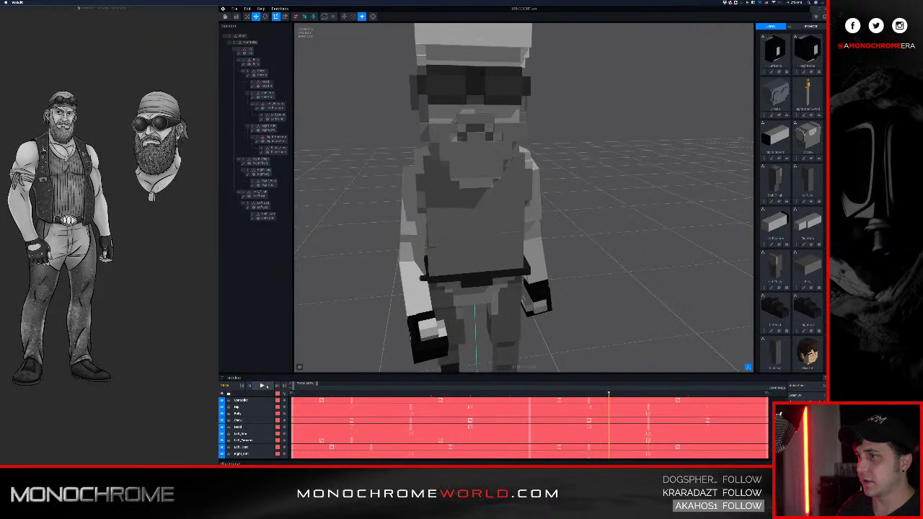
middle_drag(367, 293, 424, 247)
middle_drag(377, 229, 433, 201)
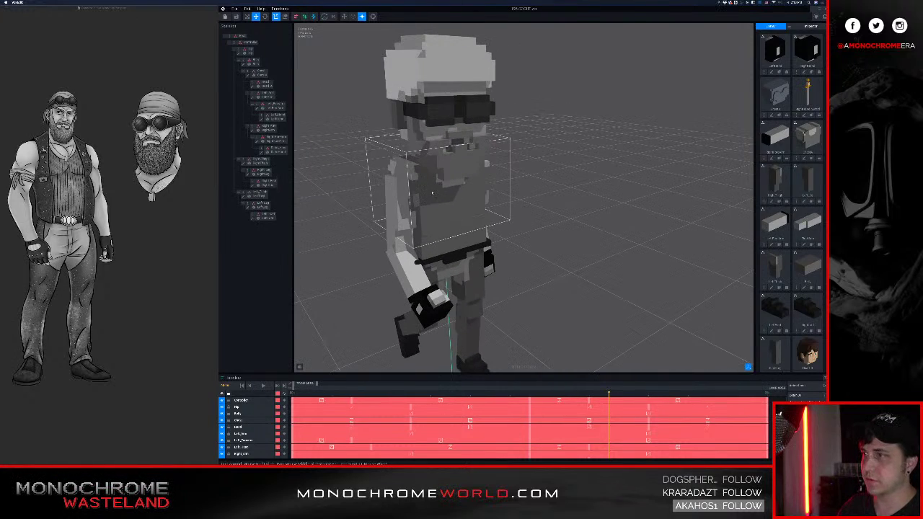
- Open the chest's voxel model, erase the outer voxels from the side of its lower section, and save the model while closing it
scroll(430, 199, up, 4)
click(426, 207)
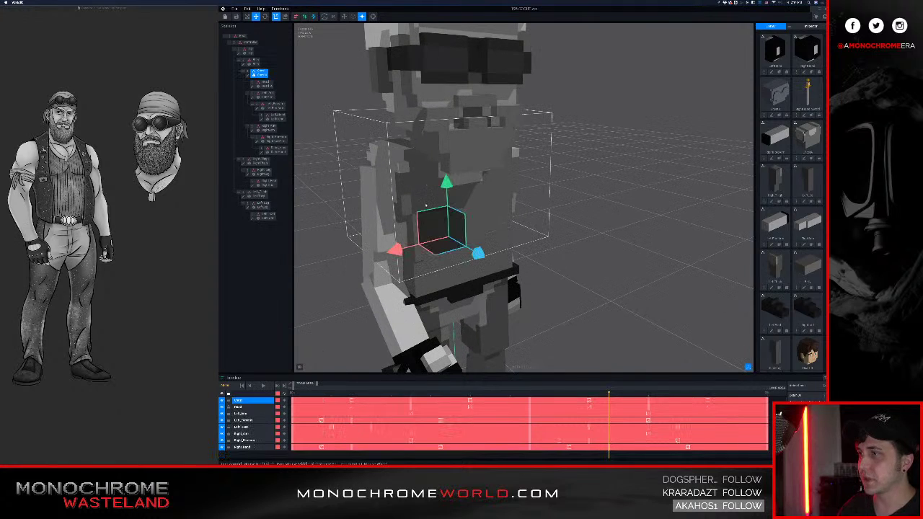
click(247, 77)
mouse_move(339, 114)
right_down()
mouse_move(365, 120)
mouse_move(386, 150)
mouse_move(510, 179)
right_up()
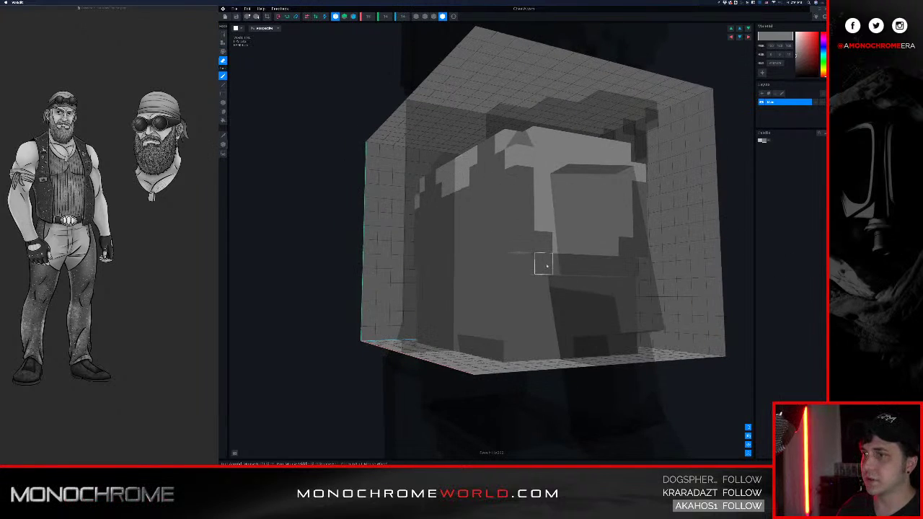
drag(547, 266, 626, 272)
right_drag(476, 260, 432, 234)
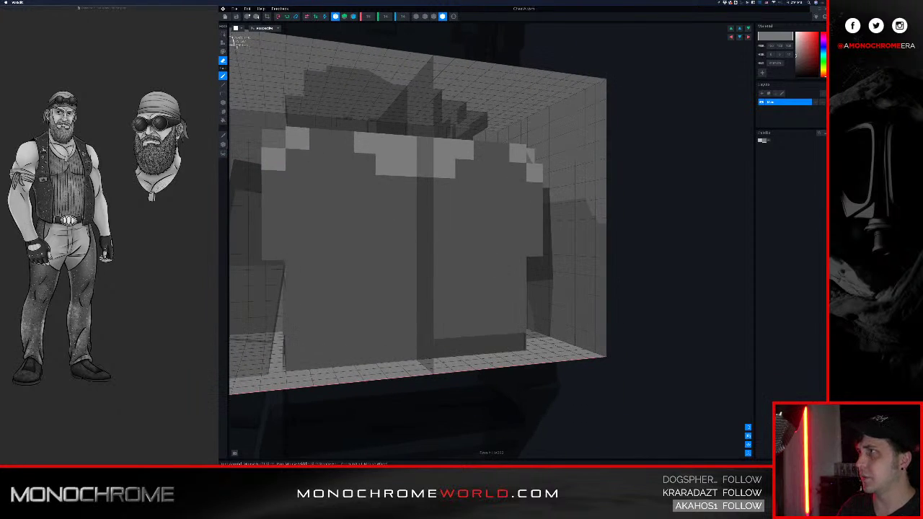
click(226, 17)
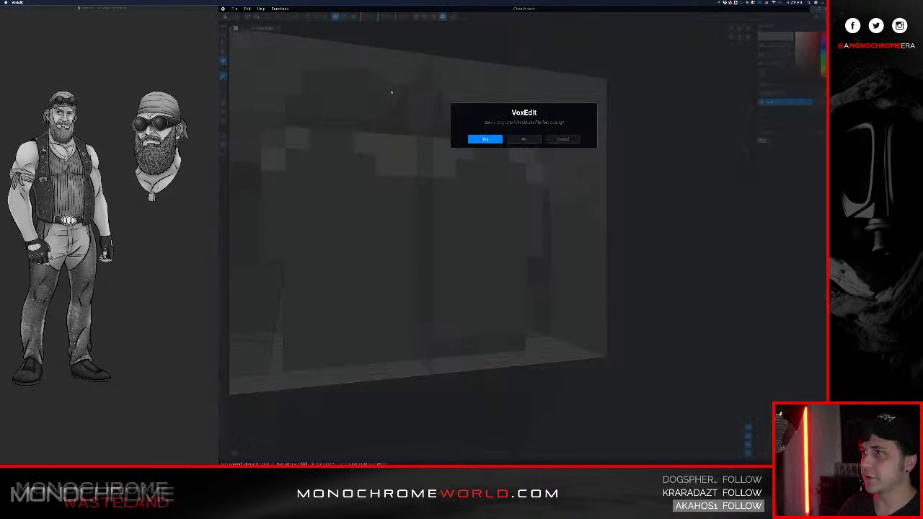
click(485, 138)
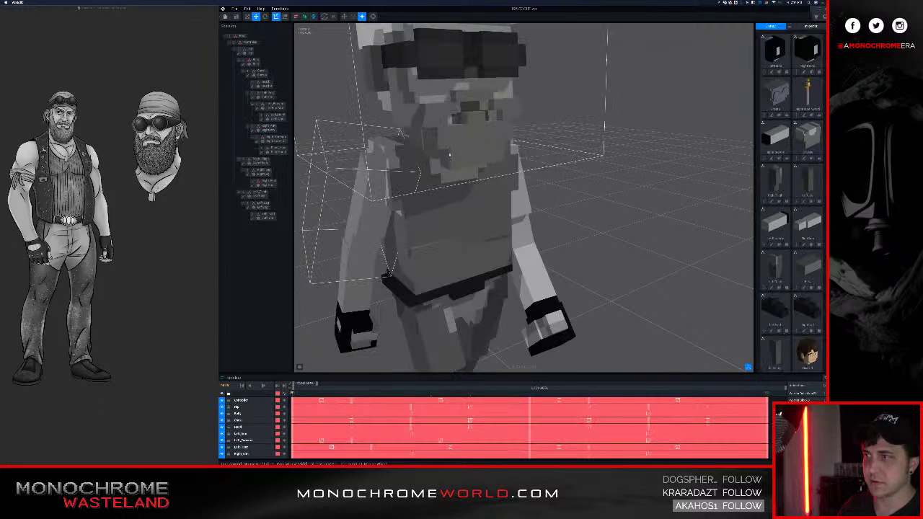
- Play the walking and running animations to check the trimmed chest against the belly and belt in motion
scroll(482, 174, down, 5)
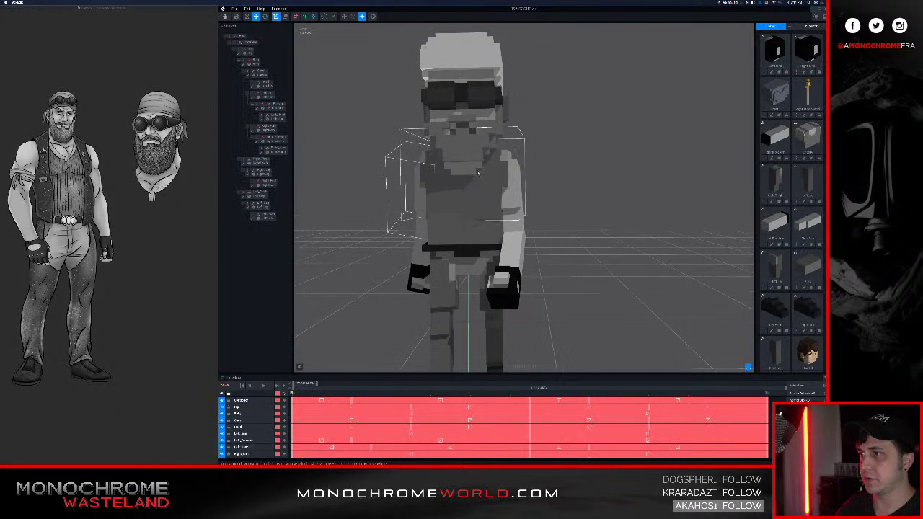
right_drag(481, 173, 467, 172)
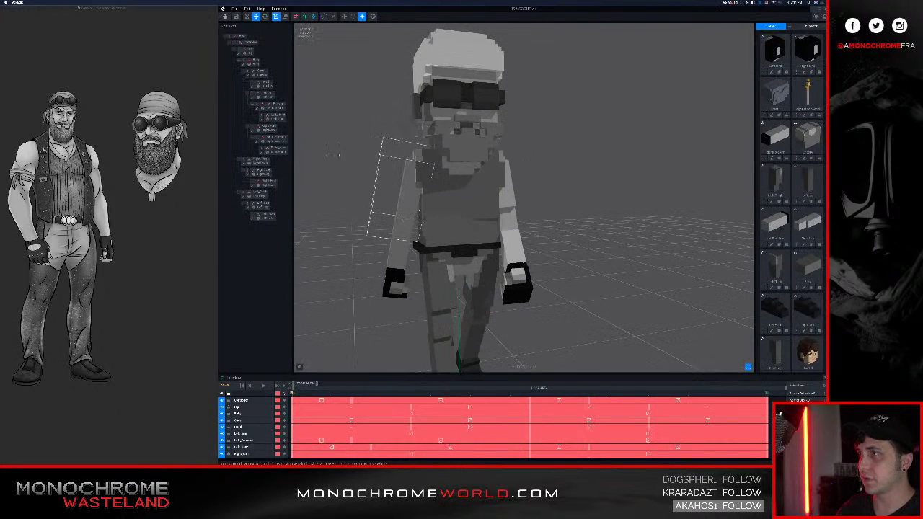
click(264, 387)
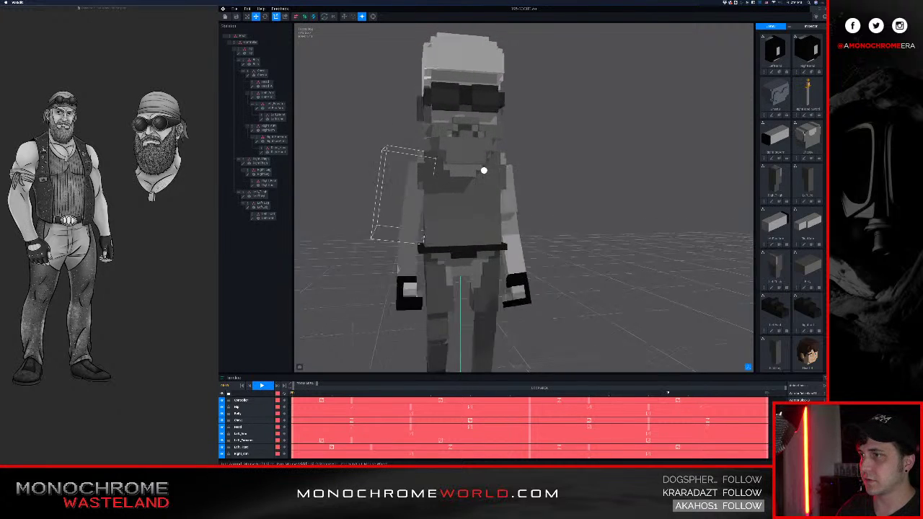
click(261, 385)
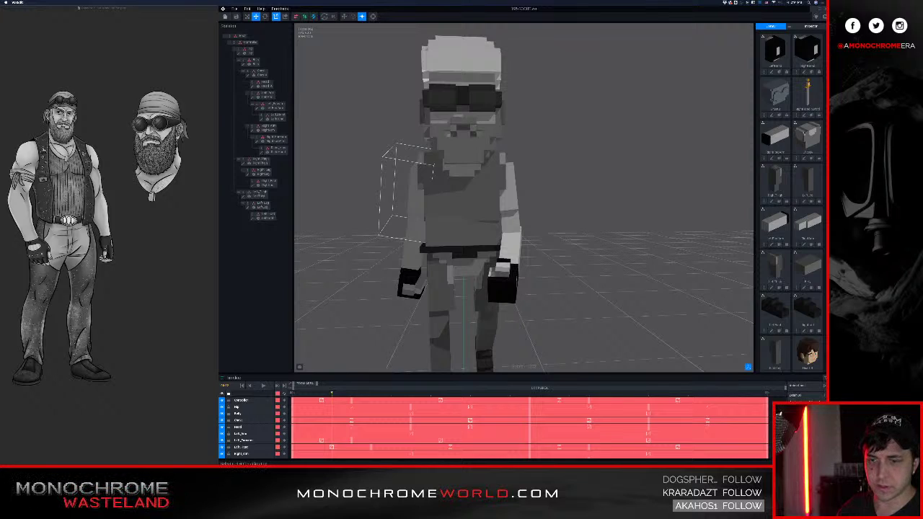
click(797, 414)
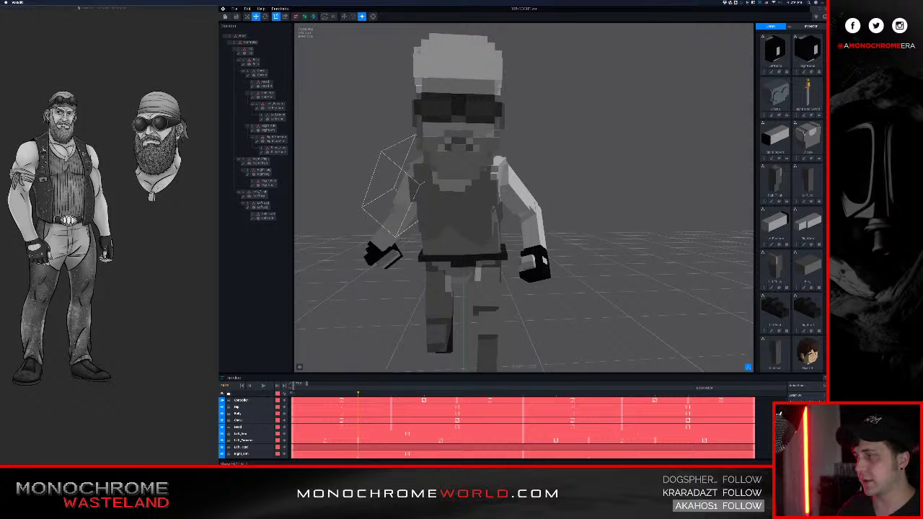
click(262, 385)
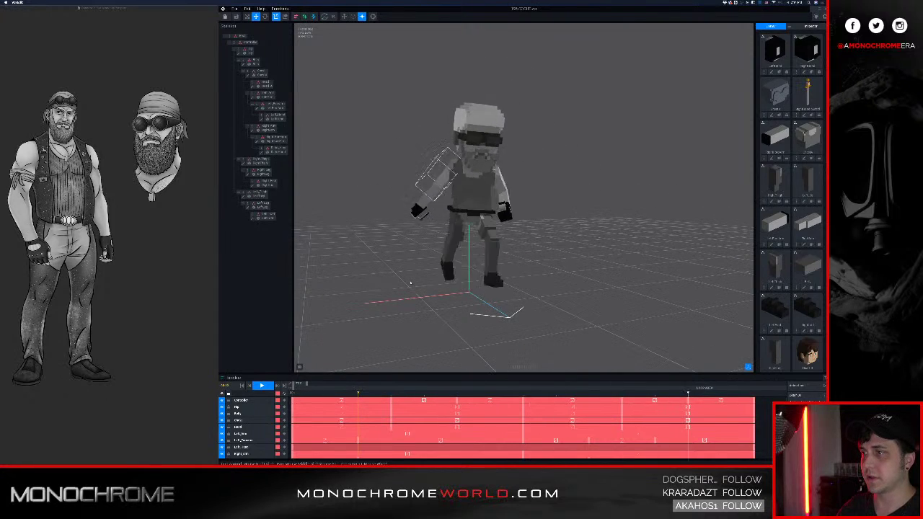
scroll(413, 266, up, 4)
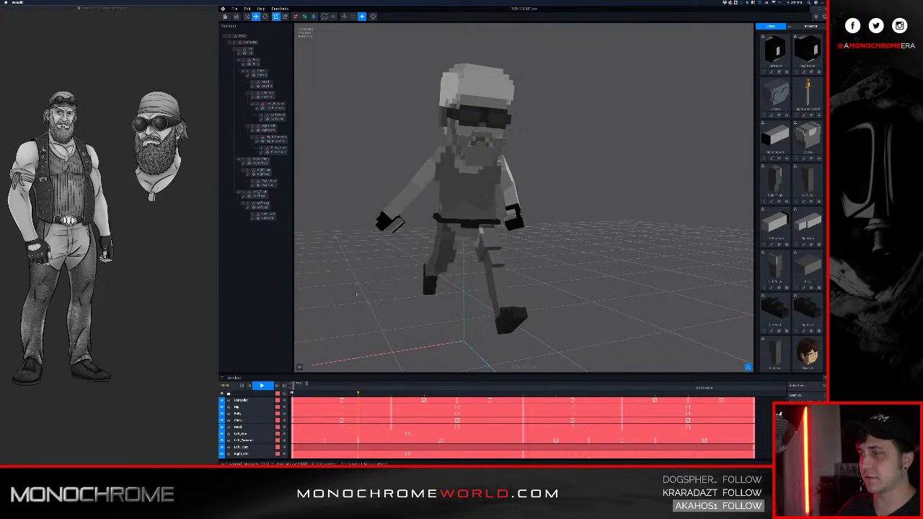
middle_drag(318, 367, 286, 378)
click(249, 386)
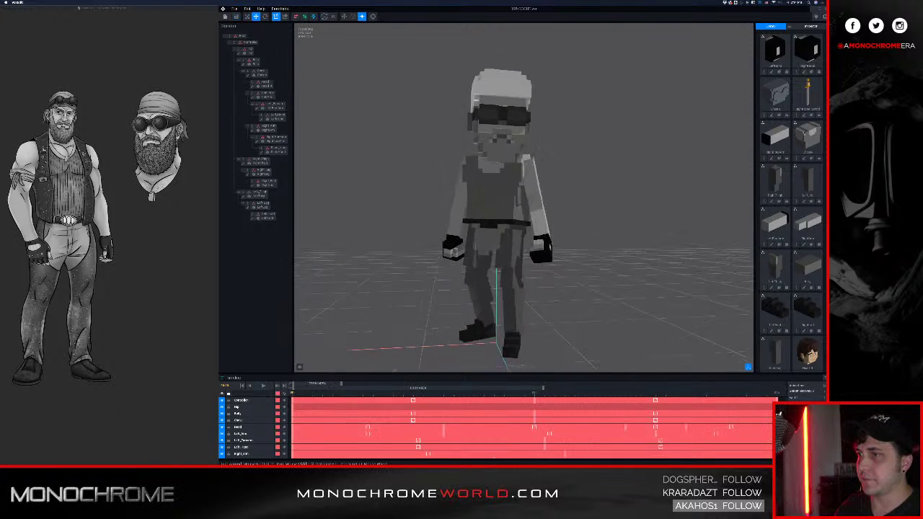
- Open the hip's voxel model and erase the protruding black belt and buckle faces from all around it
click(479, 208)
click(491, 224)
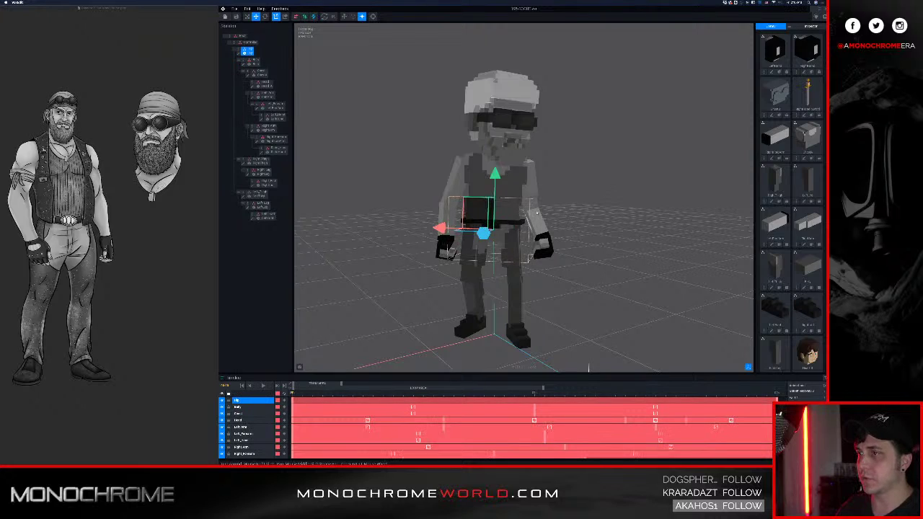
scroll(537, 212, up, 3)
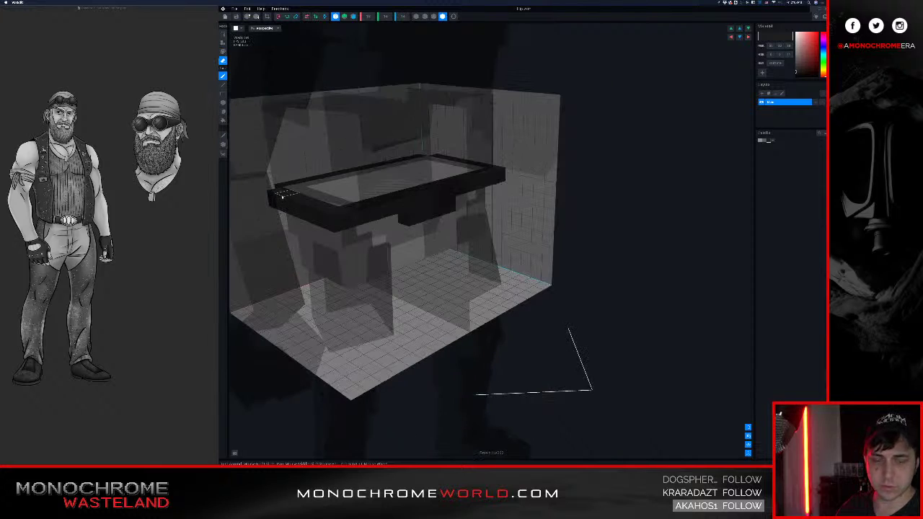
mouse_move(274, 197)
mouse_down()
mouse_move(342, 222)
mouse_move(449, 199)
mouse_up()
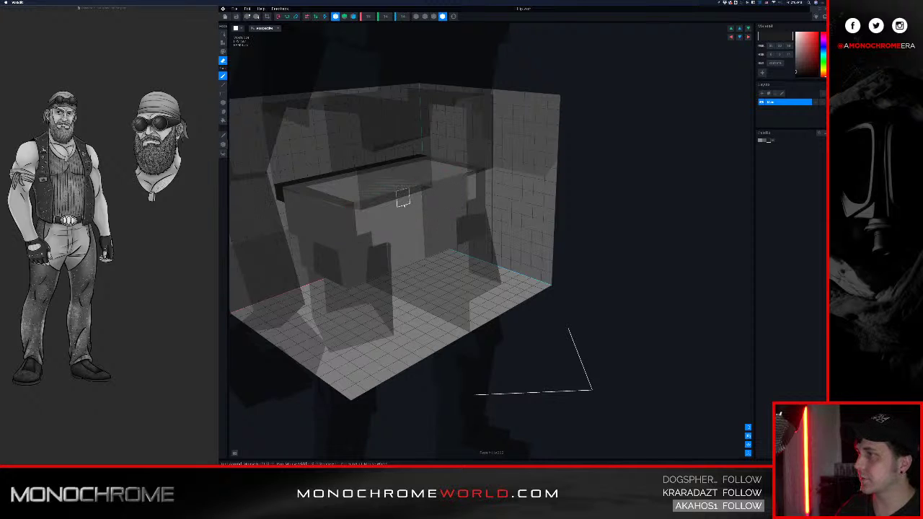
right_drag(296, 219, 362, 223)
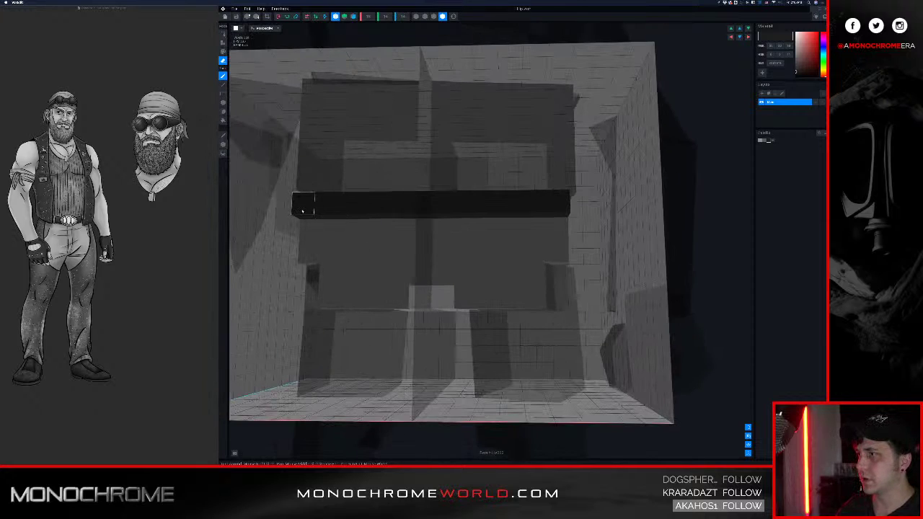
drag(302, 209, 445, 208)
- Paint the hip's top row of voxels black on every side as a flush belt, and save the model while closing it
mouse_move(444, 208)
right_down()
mouse_move(427, 202)
mouse_move(503, 210)
right_up()
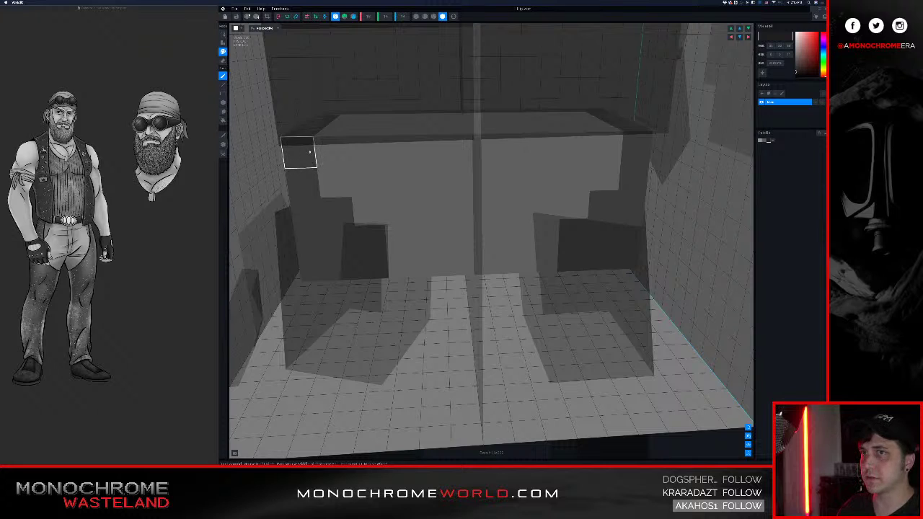
drag(310, 151, 459, 152)
right_drag(387, 151, 417, 150)
drag(419, 149, 330, 154)
right_drag(329, 154, 439, 171)
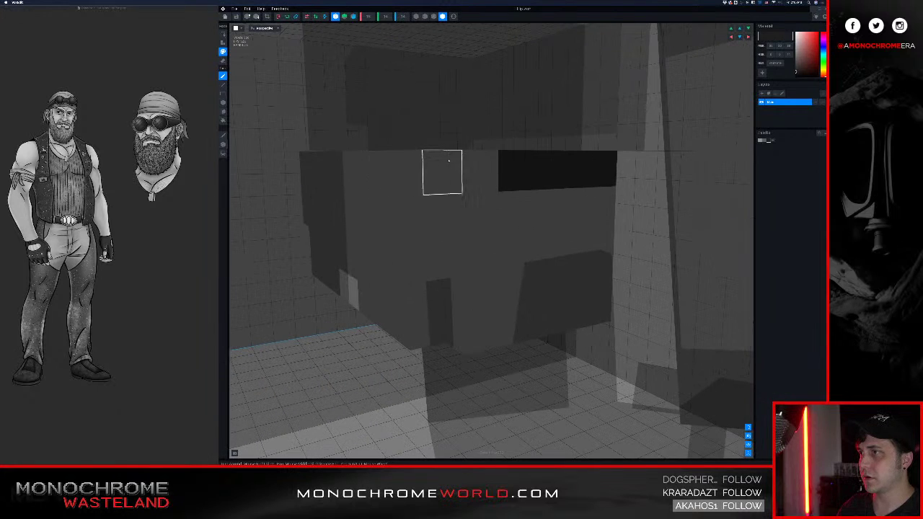
drag(439, 171, 347, 165)
mouse_move(346, 165)
right_down()
mouse_move(423, 159)
mouse_move(482, 139)
mouse_move(498, 191)
mouse_move(543, 141)
mouse_move(563, 148)
mouse_move(541, 130)
mouse_move(553, 148)
right_up()
middle_drag(552, 147, 546, 154)
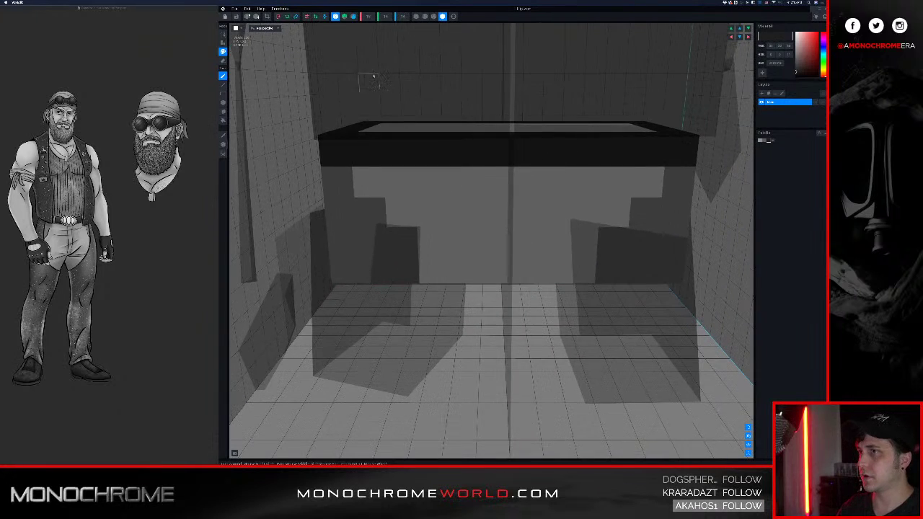
click(226, 17)
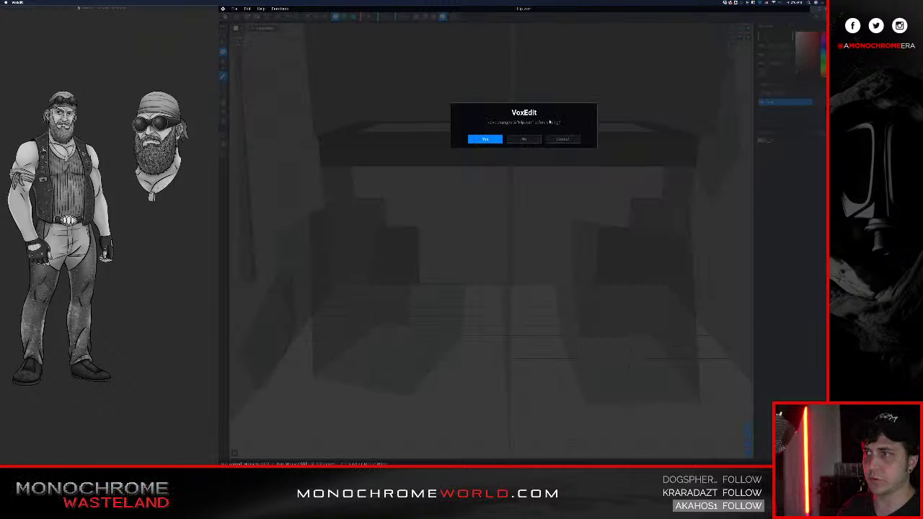
click(486, 139)
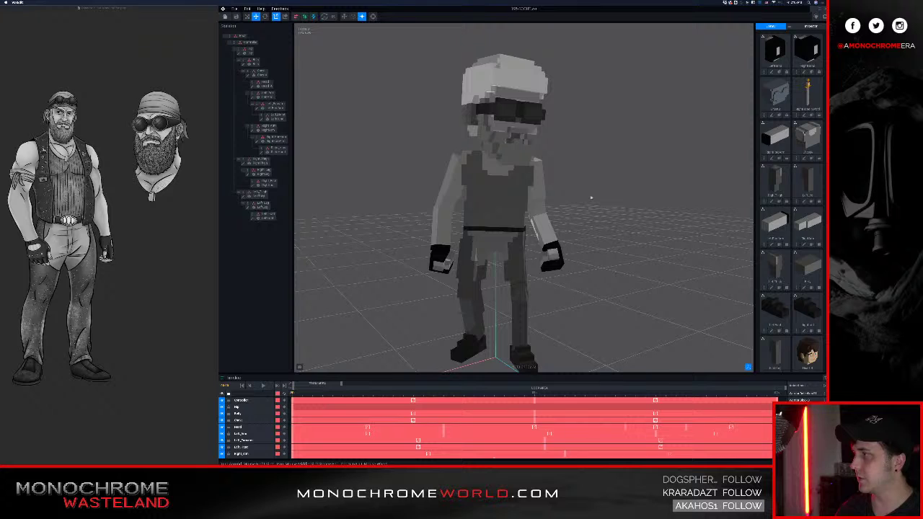
- Select the character's head, open its voxel model, and look over the bandana and goggles from the front and side
mouse_move(590, 197)
right_down()
mouse_move(576, 200)
mouse_move(587, 199)
right_up()
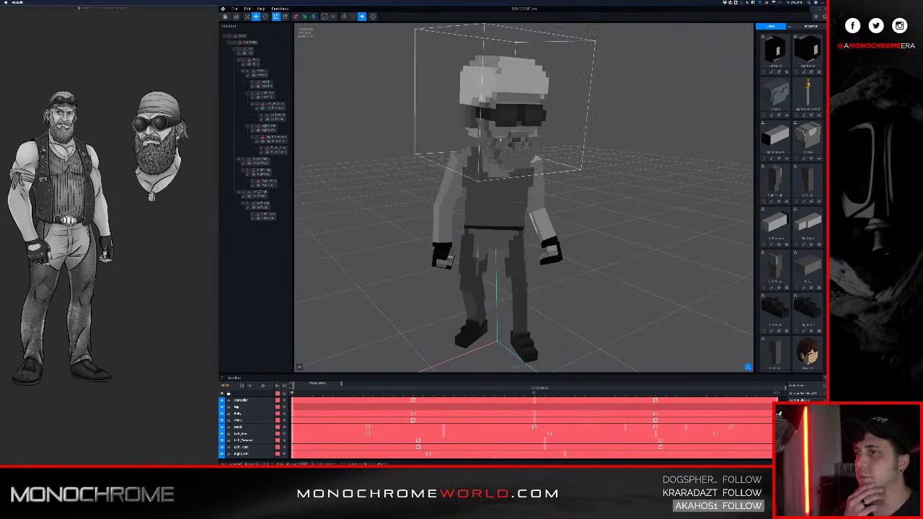
click(499, 120)
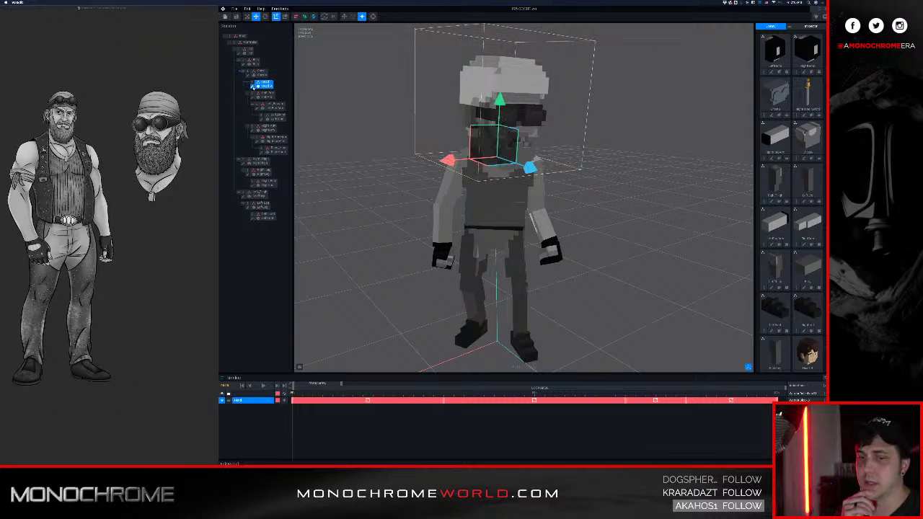
key(Tab)
right_drag(424, 191, 422, 181)
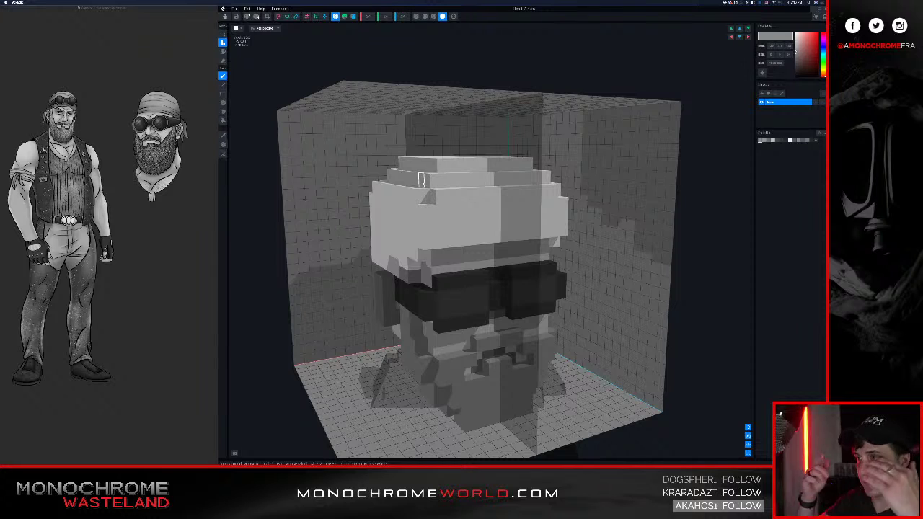
mouse_move(462, 234)
right_down()
mouse_move(459, 223)
mouse_move(465, 234)
right_up()
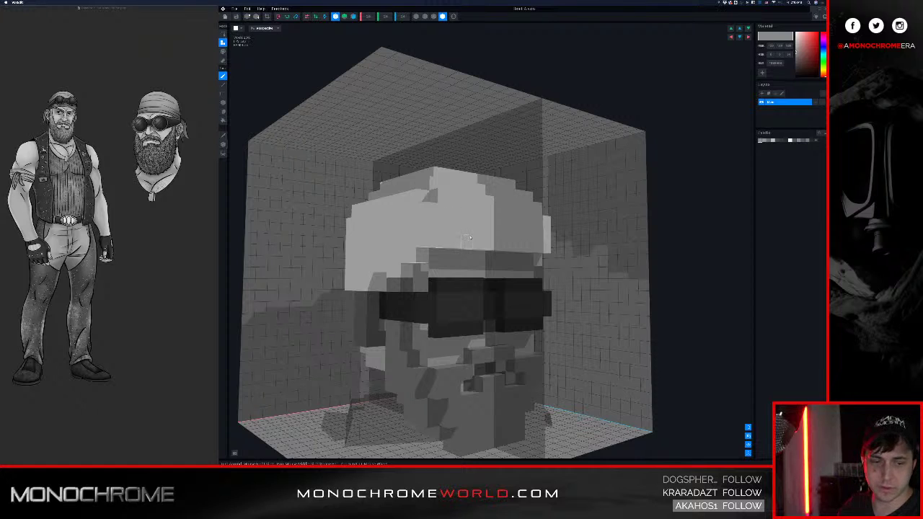
right_drag(469, 238, 541, 237)
scroll(494, 247, down, 1)
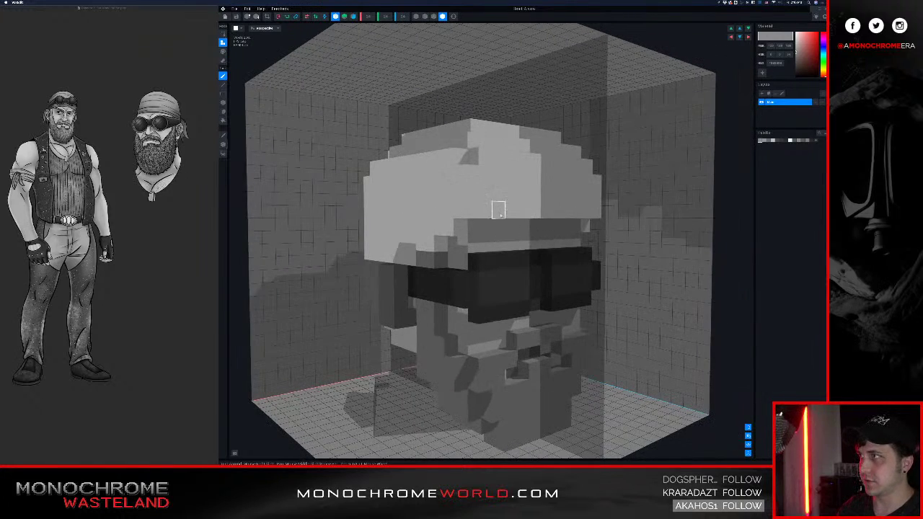
- Turn on edge outlines for the head model and examine the bandana, goggles and side hair up close, with the erase tool ready
key(e)
right_drag(510, 214, 502, 214)
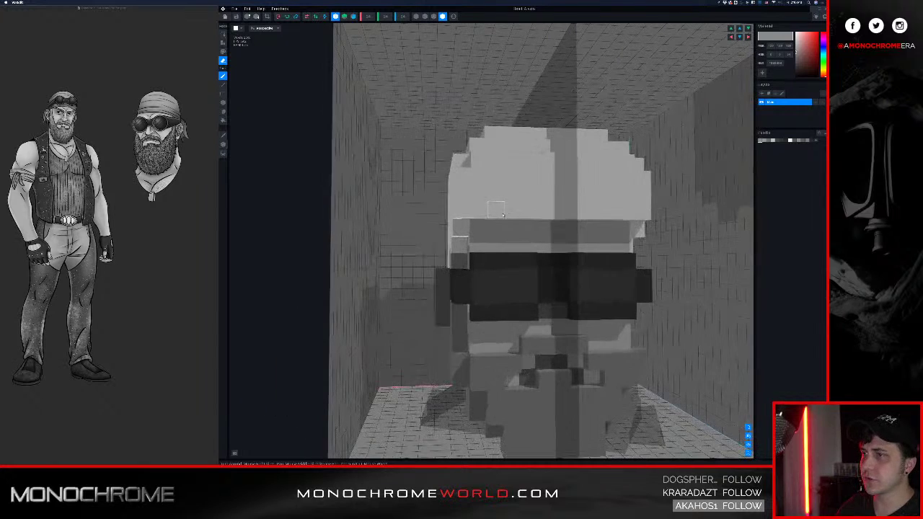
click(433, 16)
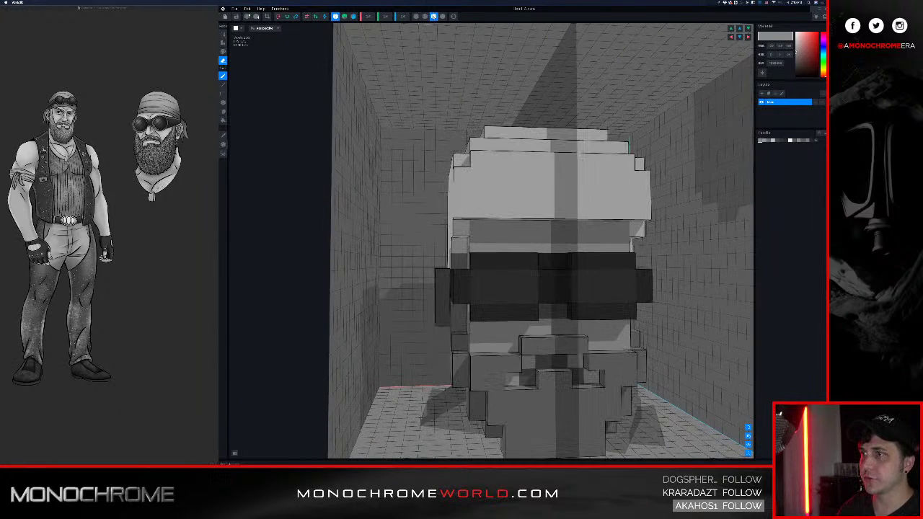
right_drag(494, 55, 531, 119)
scroll(445, 147, up, 3)
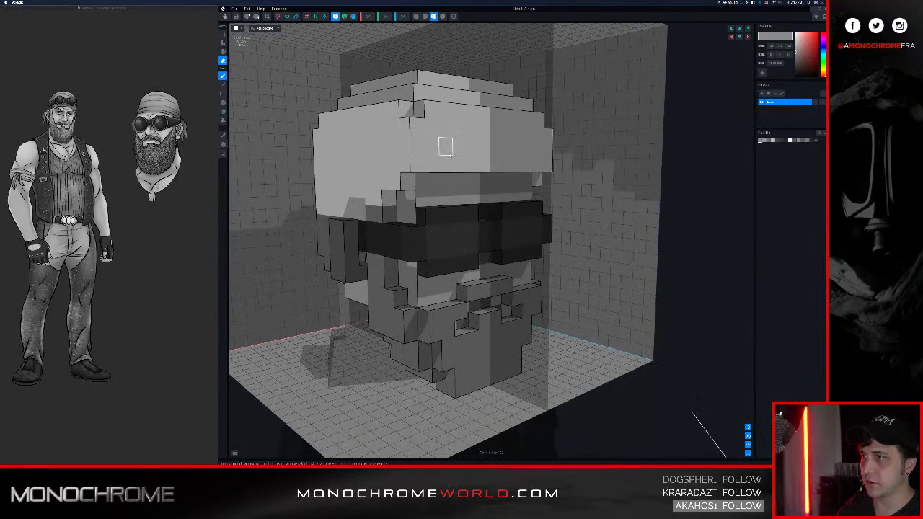
scroll(422, 163, up, 3)
mouse_move(421, 163)
right_down()
mouse_move(447, 160)
mouse_move(437, 159)
right_up()
scroll(504, 163, up, 5)
scroll(504, 163, down, 5)
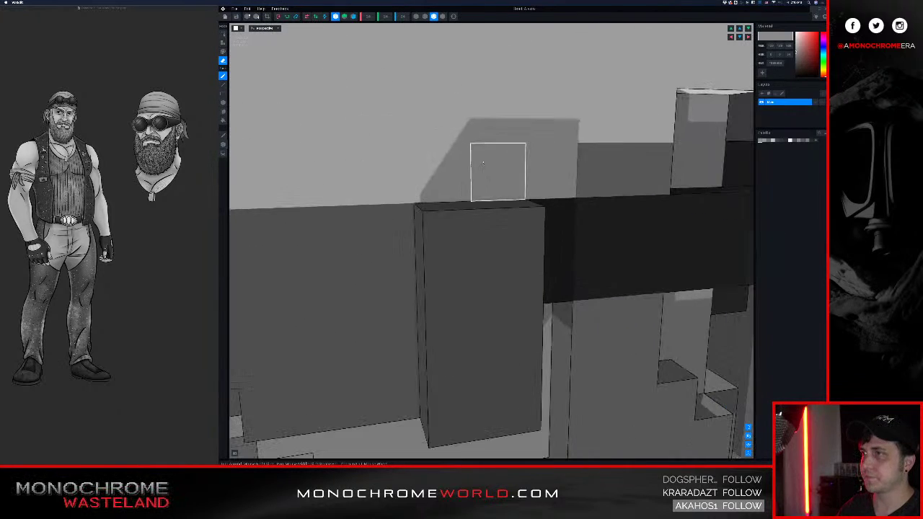
scroll(483, 162, down, 3)
mouse_move(576, 164)
right_down()
mouse_move(555, 163)
mouse_move(601, 140)
mouse_move(583, 150)
right_up()
scroll(601, 141, down, 1)
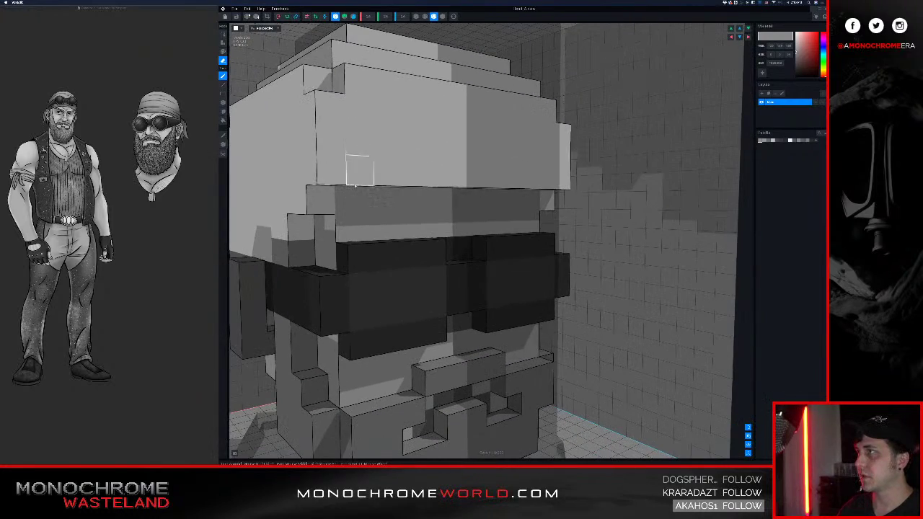
- Erase the protruding outer layer of voxels from the front of the bandana, above the goggles
drag(318, 171, 442, 177)
right_drag(438, 175, 420, 175)
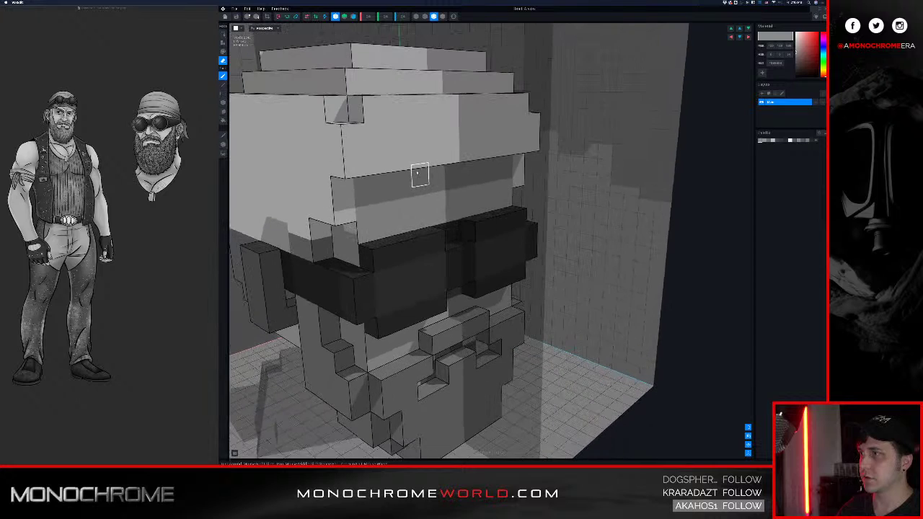
mouse_move(357, 167)
mouse_down()
mouse_move(383, 137)
mouse_move(442, 144)
mouse_move(414, 135)
mouse_move(446, 150)
mouse_up()
key(ctrl+z)
drag(360, 111, 453, 108)
right_drag(400, 135, 409, 153)
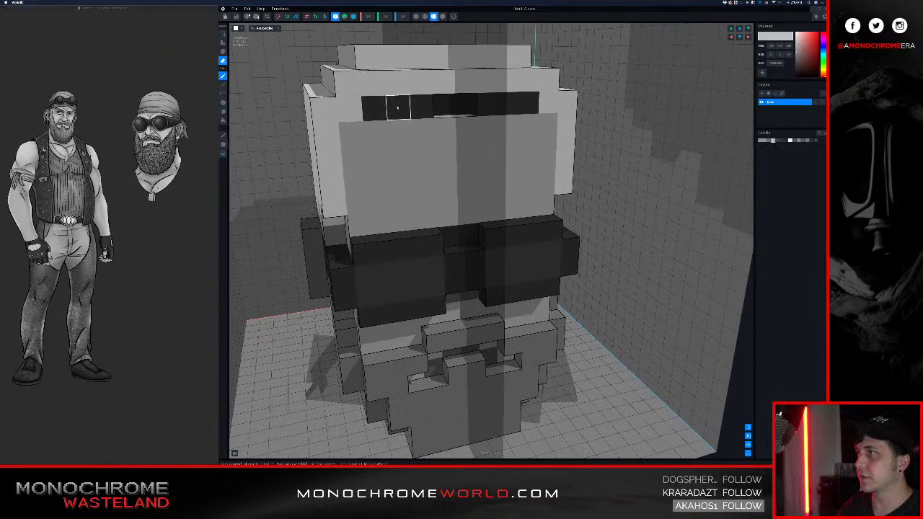
- Fill the dark strip across the upper front of the bandana with matching grey voxels
key(g)
drag(374, 109, 424, 107)
key(t)
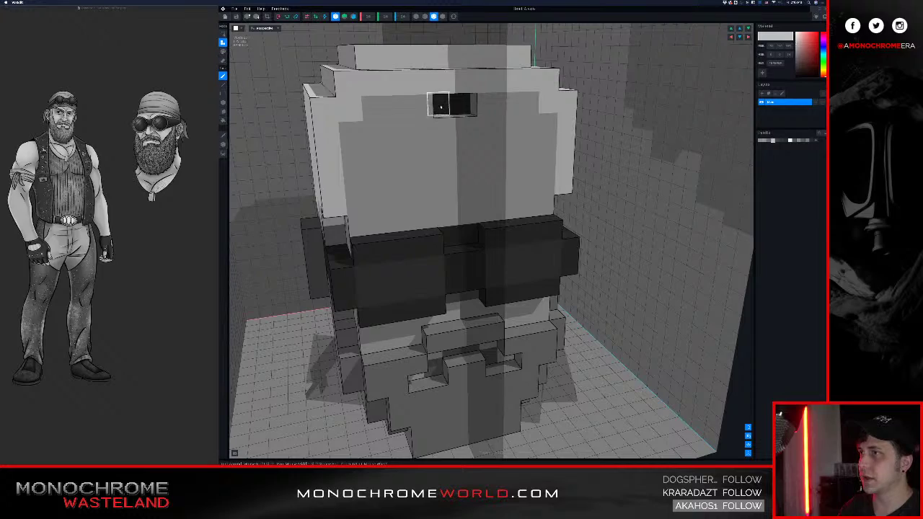
click(440, 107)
- Paint the trimmed front of the bandana the same near-white as the rest, checking it from both sides
right_drag(413, 156, 436, 155)
scroll(422, 152, down, 5)
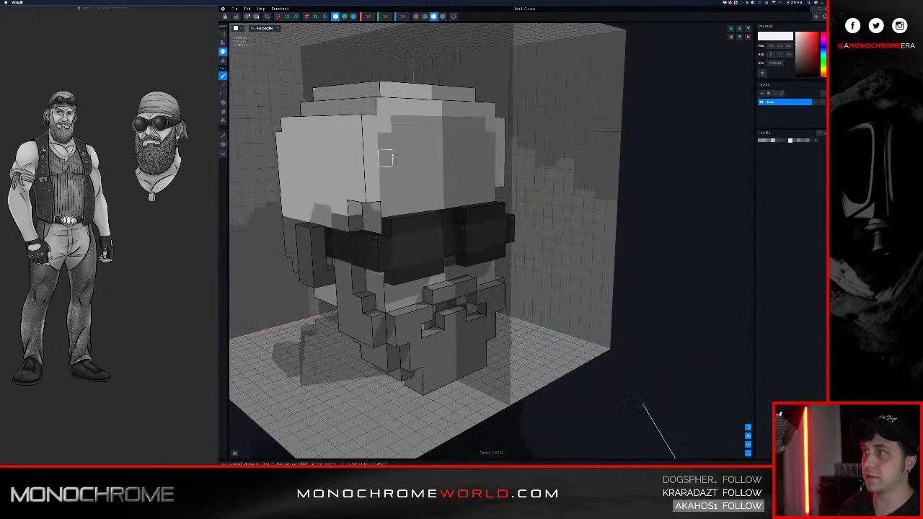
mouse_move(387, 193)
mouse_down()
mouse_move(439, 187)
mouse_move(427, 172)
mouse_move(437, 155)
mouse_move(385, 158)
mouse_move(427, 124)
mouse_move(435, 140)
mouse_up()
mouse_move(442, 141)
right_down()
mouse_move(489, 136)
mouse_move(467, 138)
mouse_move(475, 130)
mouse_move(466, 142)
right_up()
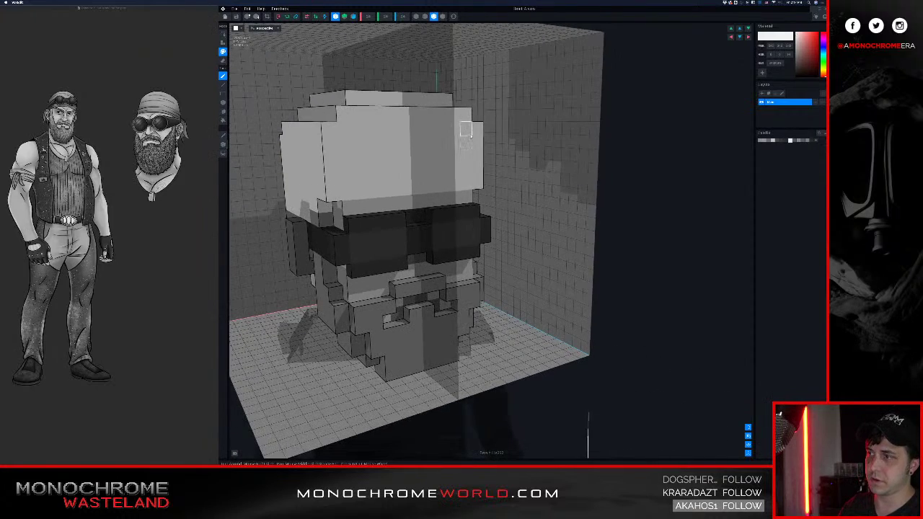
scroll(470, 133, down, 2)
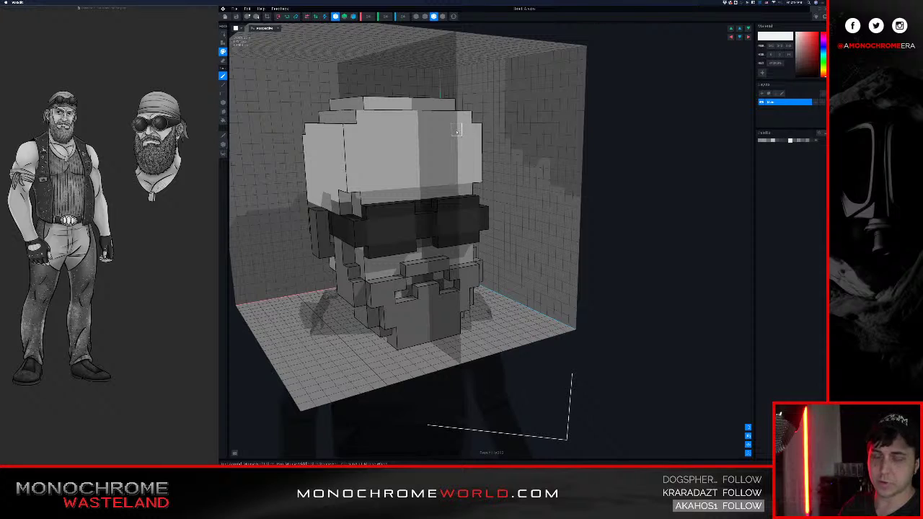
right_drag(457, 131, 414, 131)
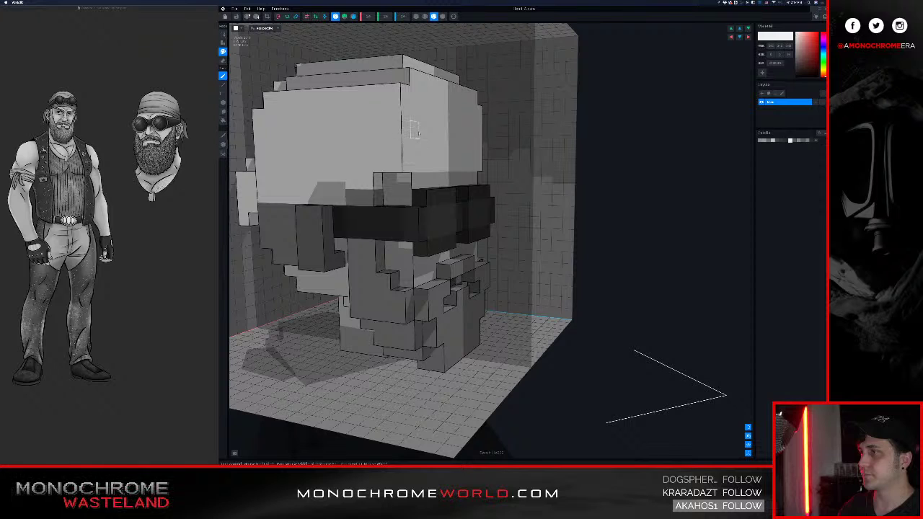
right_drag(371, 185, 441, 157)
scroll(421, 164, down, 3)
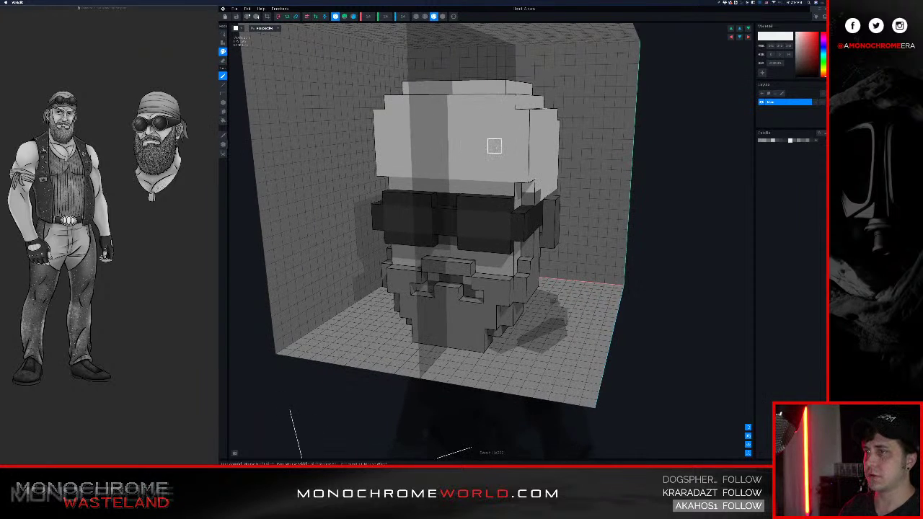
right_drag(494, 146, 473, 149)
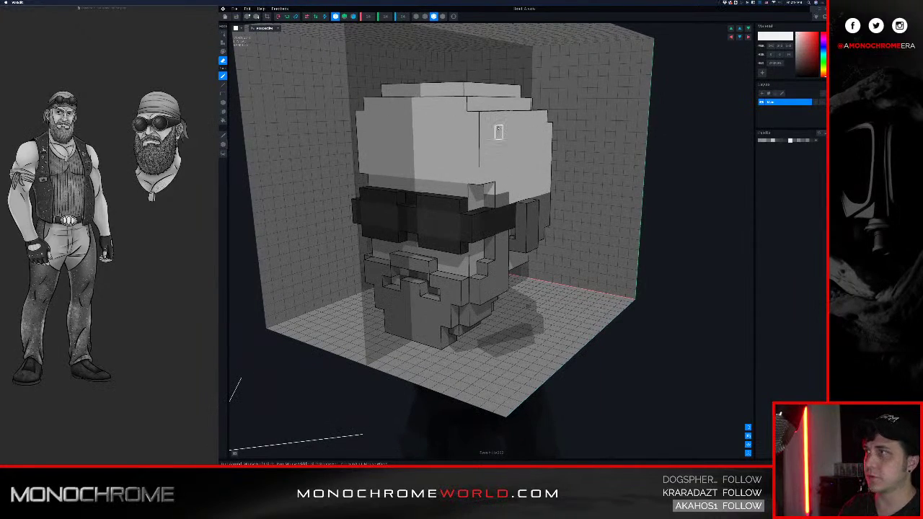
drag(482, 119, 540, 117)
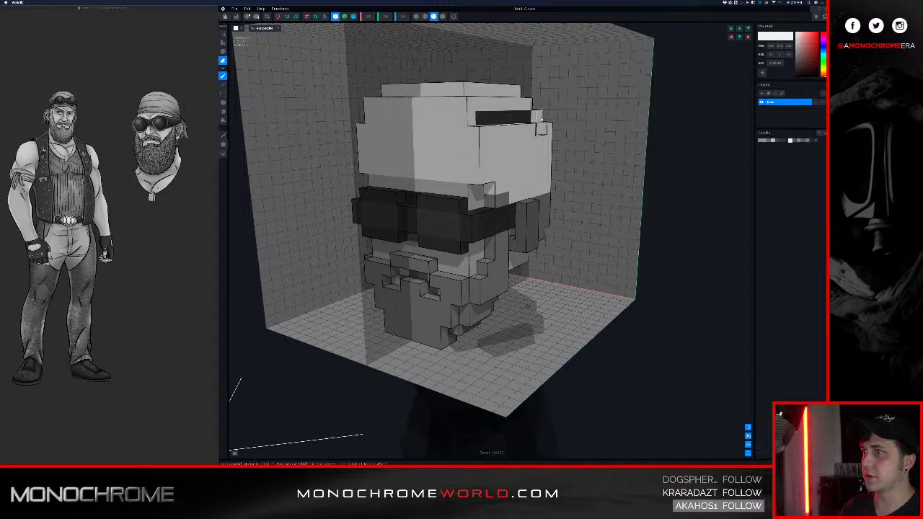
key(ctrl+z)
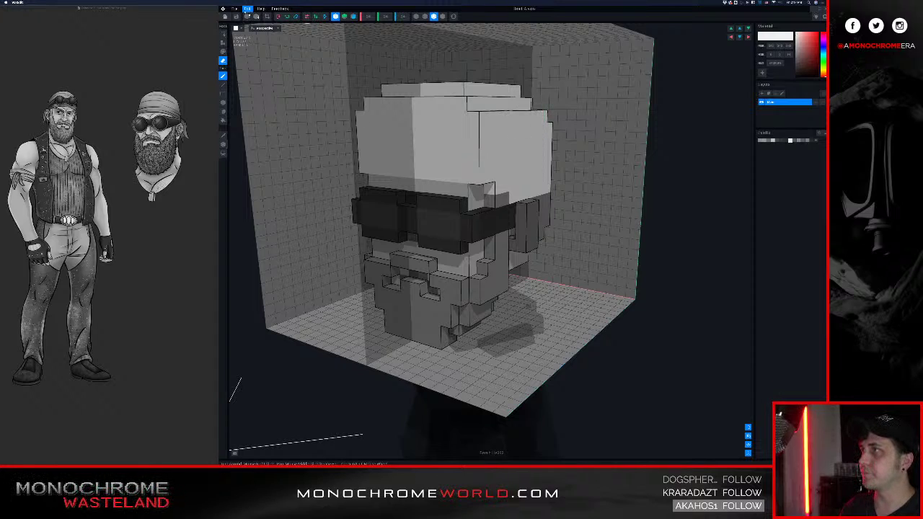
click(247, 9)
click(254, 20)
click(247, 8)
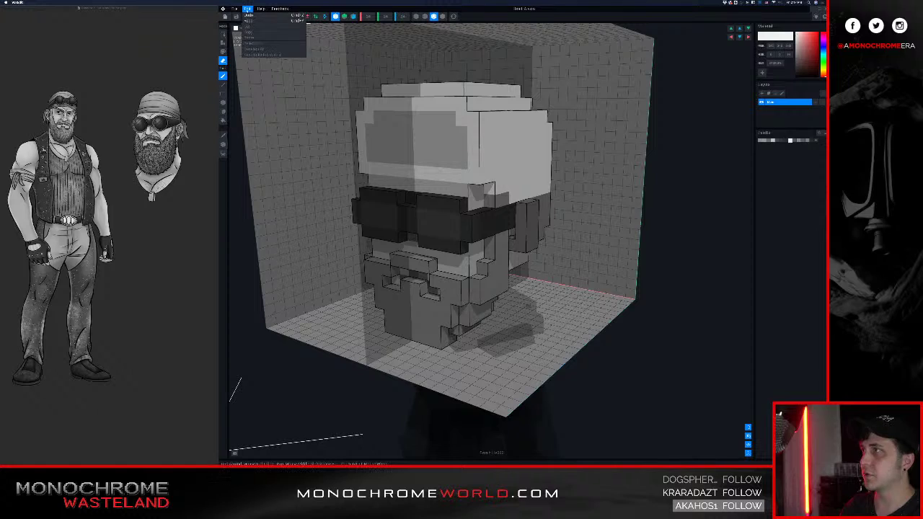
click(254, 19)
- Switch to the box shape and erase the outer layer of voxels from the side of the bandana
click(223, 102)
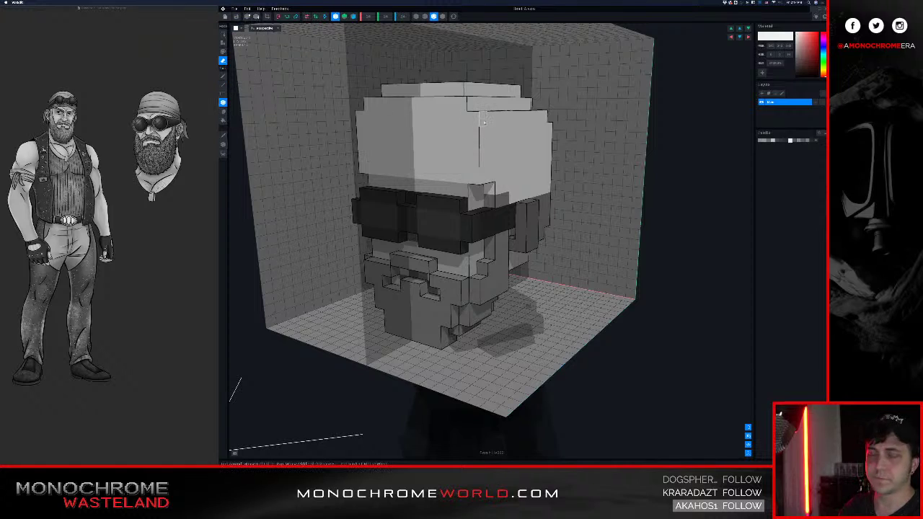
mouse_move(482, 119)
mouse_down()
mouse_move(538, 156)
mouse_move(550, 185)
mouse_up()
mouse_move(501, 158)
right_down()
mouse_move(516, 154)
mouse_move(482, 151)
mouse_move(474, 140)
mouse_move(460, 170)
right_up()
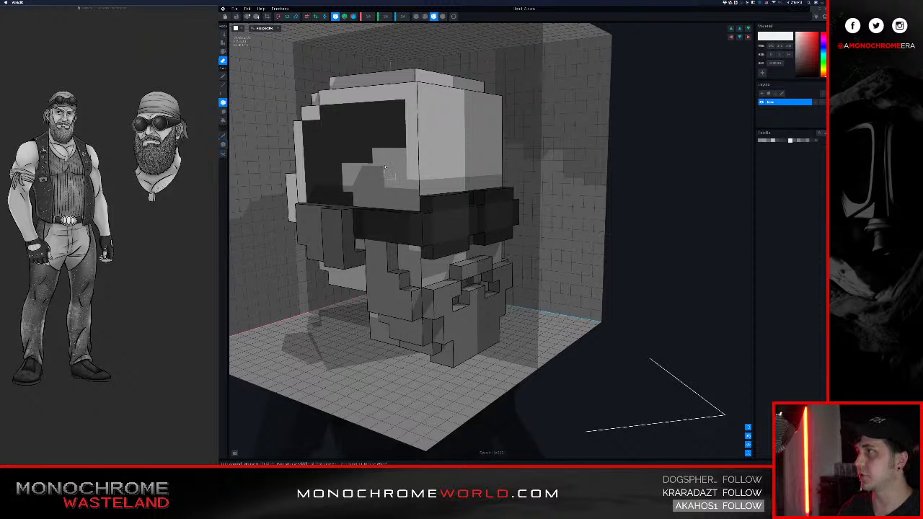
- Paint the exposed dark and grey voxels on the side of the bandana light, down to the goggle strap and hair
key(p)
mouse_move(401, 172)
mouse_down()
mouse_move(314, 171)
mouse_move(307, 128)
mouse_move(401, 106)
mouse_up()
mouse_move(418, 137)
right_down()
mouse_move(480, 136)
mouse_move(443, 195)
right_up()
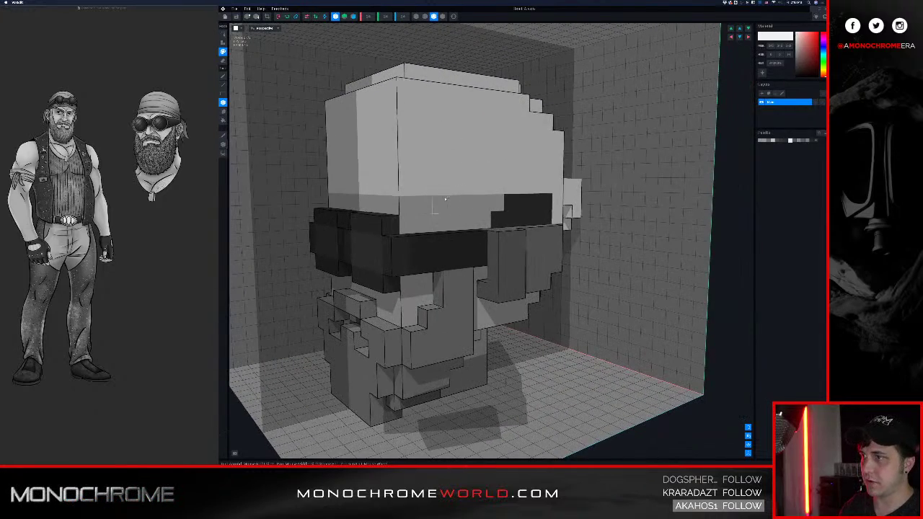
drag(440, 204, 551, 202)
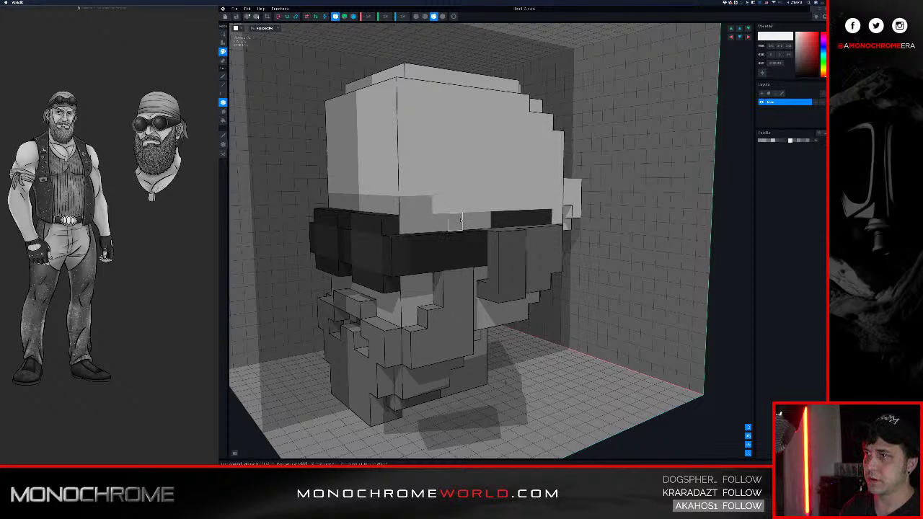
drag(462, 216, 541, 217)
right_drag(462, 169, 439, 167)
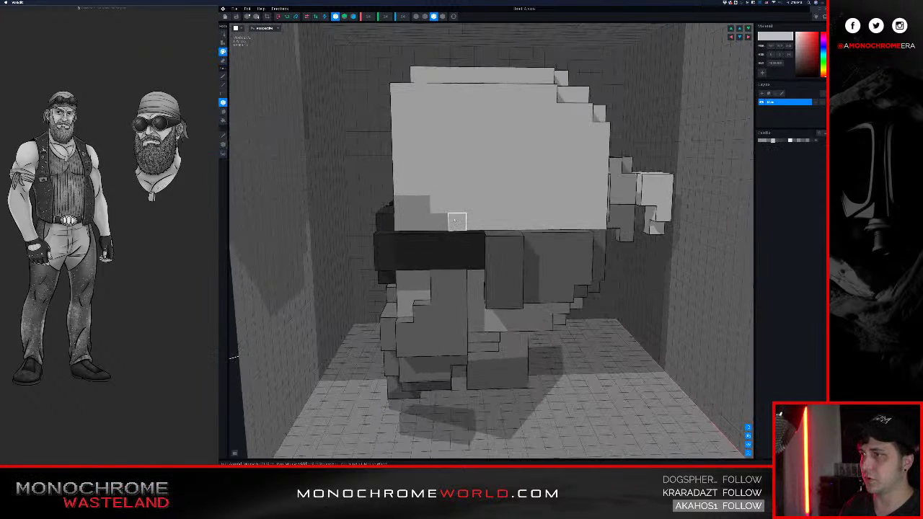
right_drag(412, 168, 418, 172)
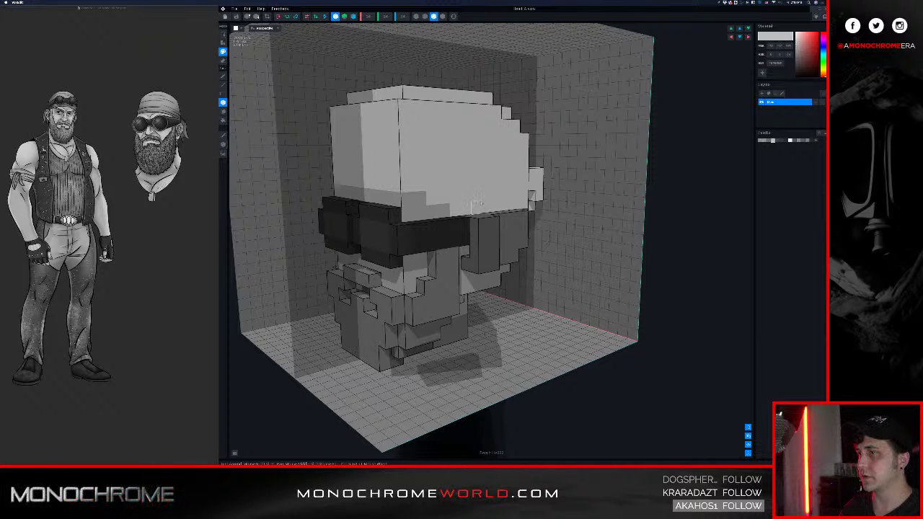
right_drag(479, 205, 481, 202)
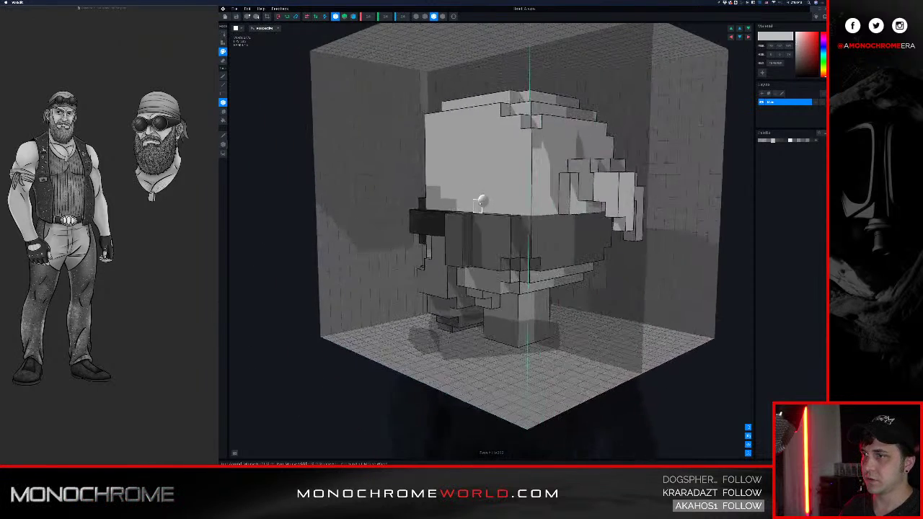
right_drag(495, 236, 492, 234)
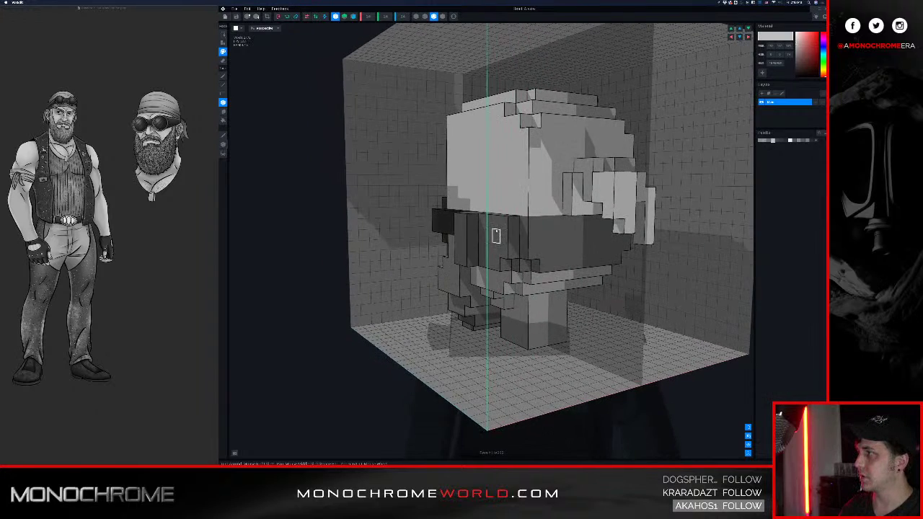
right_drag(503, 223, 446, 190)
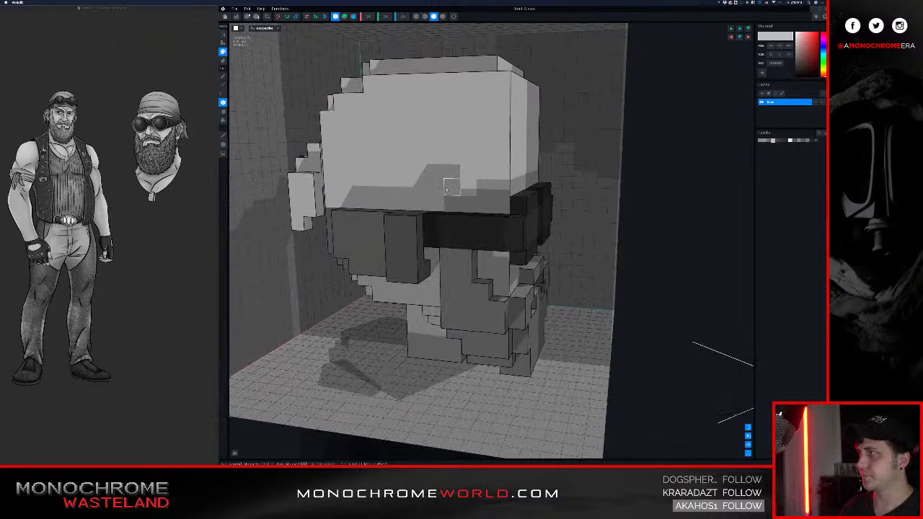
- Erase the outer layer of dark hair voxels behind the ear and paint the exposed area light grey
scroll(447, 189, up, 6)
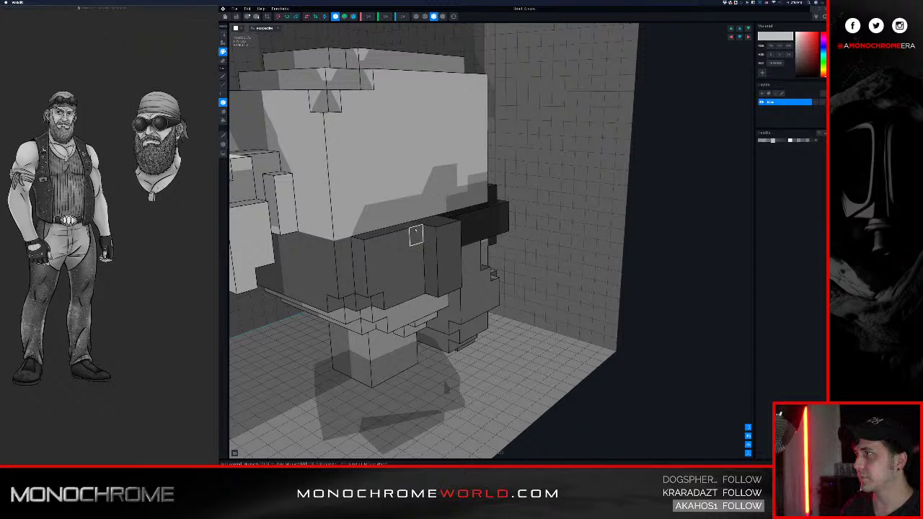
key(e)
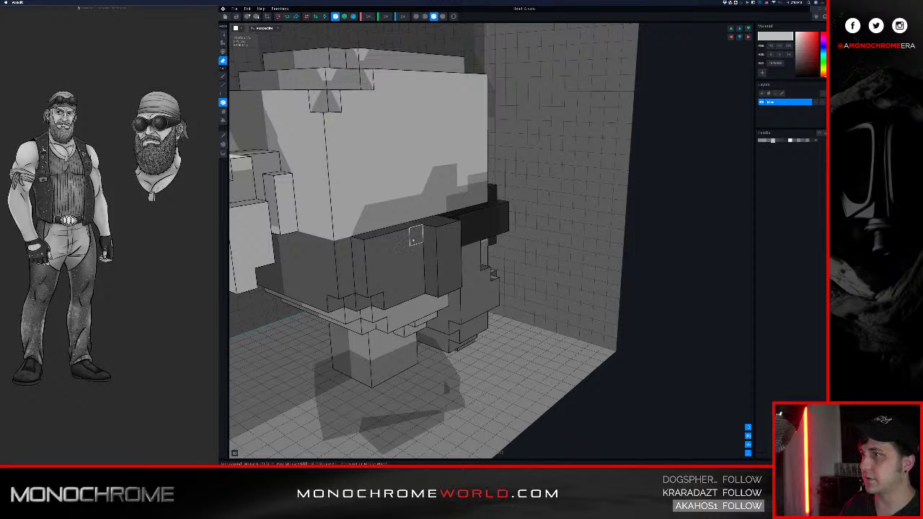
drag(415, 238, 370, 310)
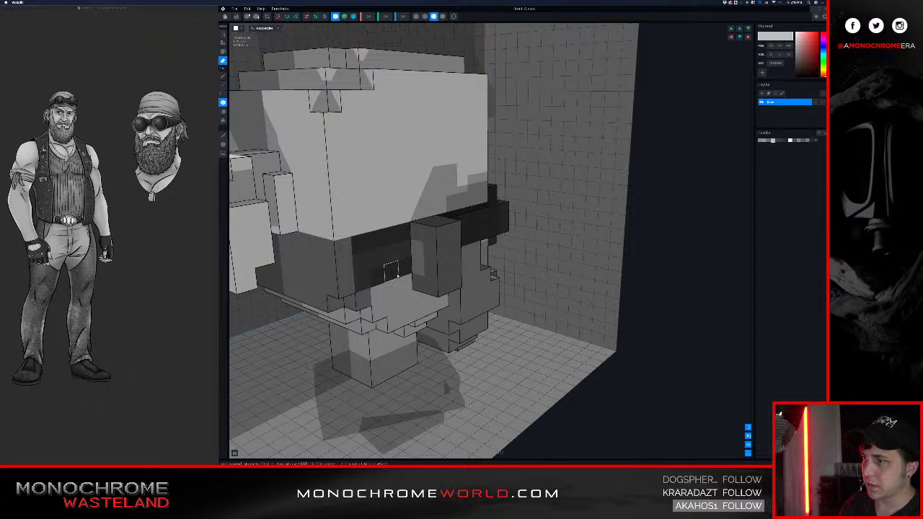
mouse_move(402, 262)
mouse_down()
mouse_move(369, 287)
mouse_move(389, 261)
mouse_move(367, 246)
mouse_up()
key(p)
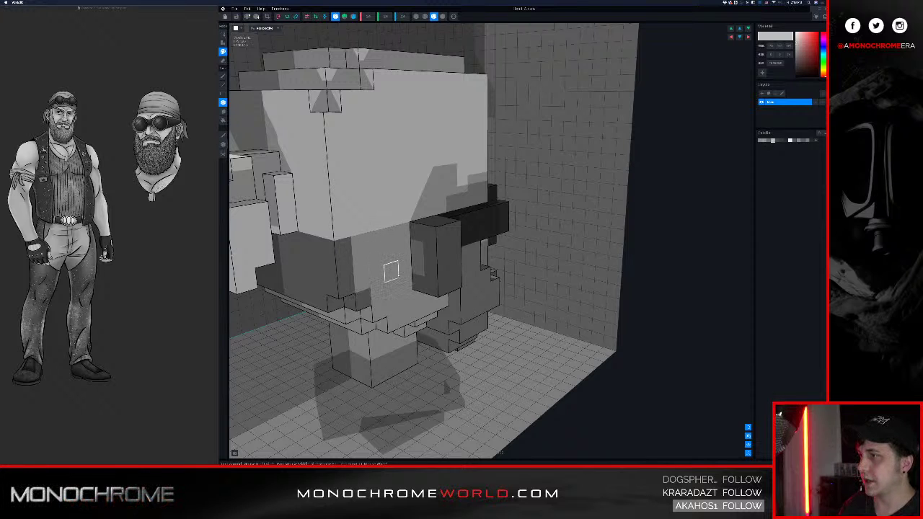
- Sample the goggles' near-black and add voxels to extend the goggle strap from the ear around the back of the head
right_drag(390, 272, 368, 274)
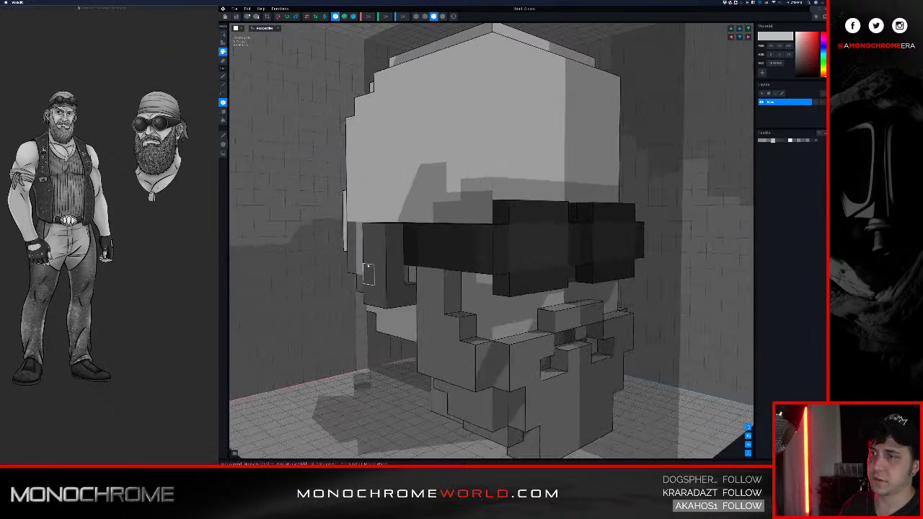
alt+click(434, 245)
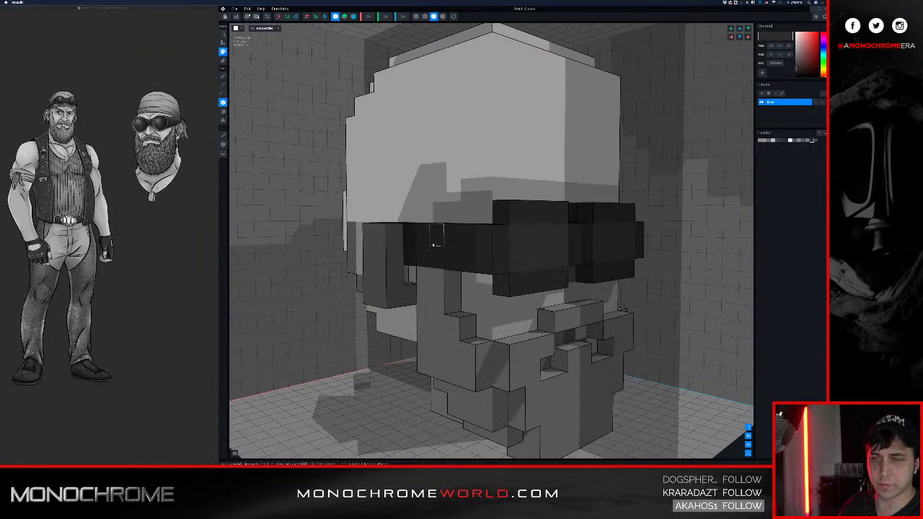
right_drag(373, 210, 393, 214)
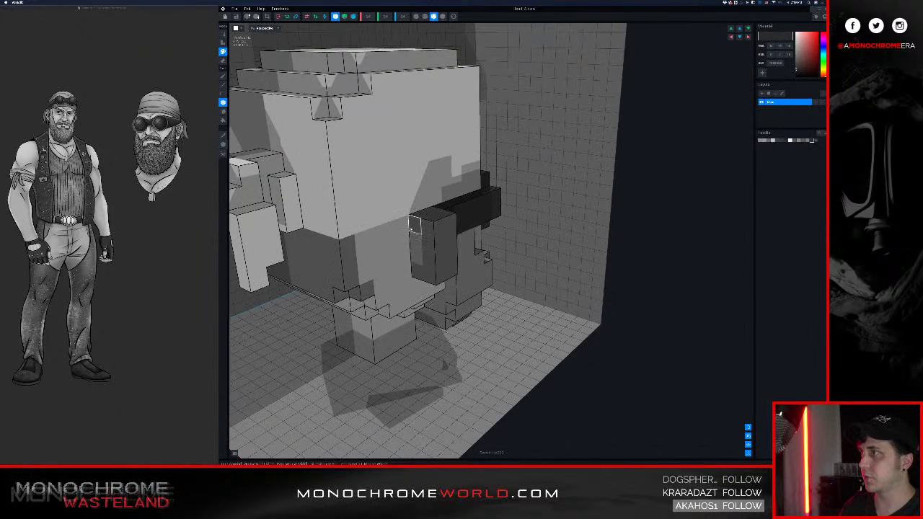
key(a)
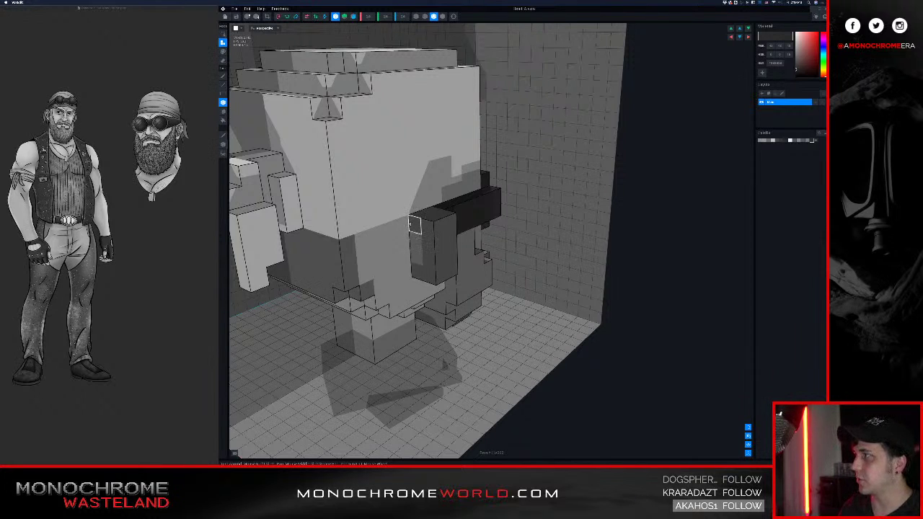
right_drag(414, 225, 397, 224)
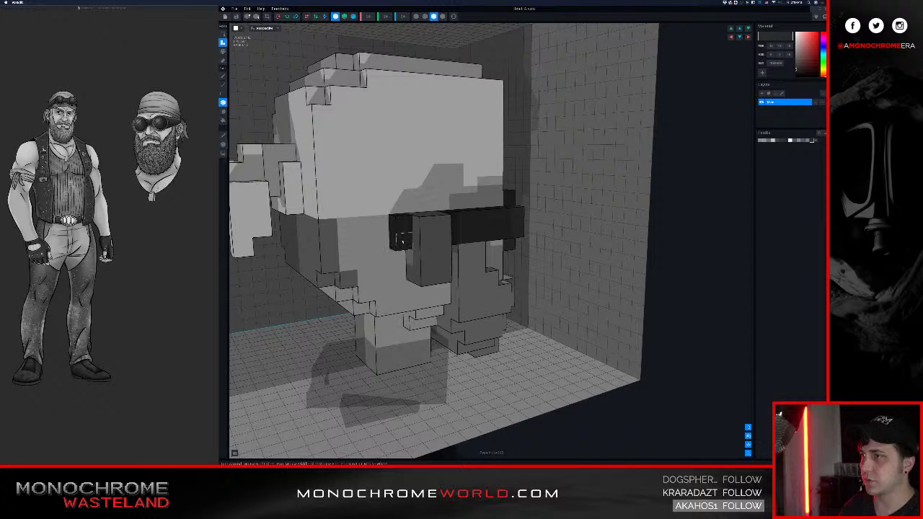
drag(392, 232, 334, 231)
right_drag(331, 239, 335, 231)
mouse_move(316, 229)
mouse_down()
mouse_move(327, 231)
mouse_move(256, 242)
mouse_up()
right_drag(273, 246, 282, 238)
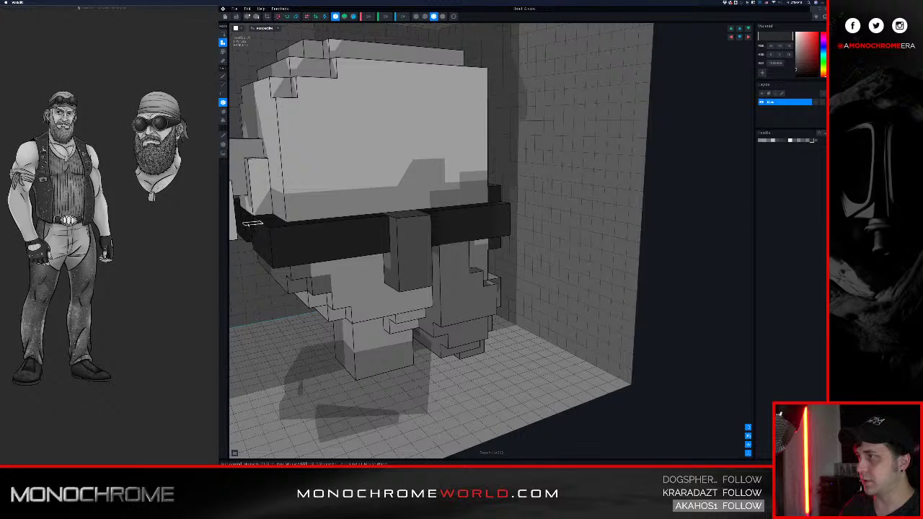
right_drag(249, 219, 349, 217)
scroll(285, 225, down, 4)
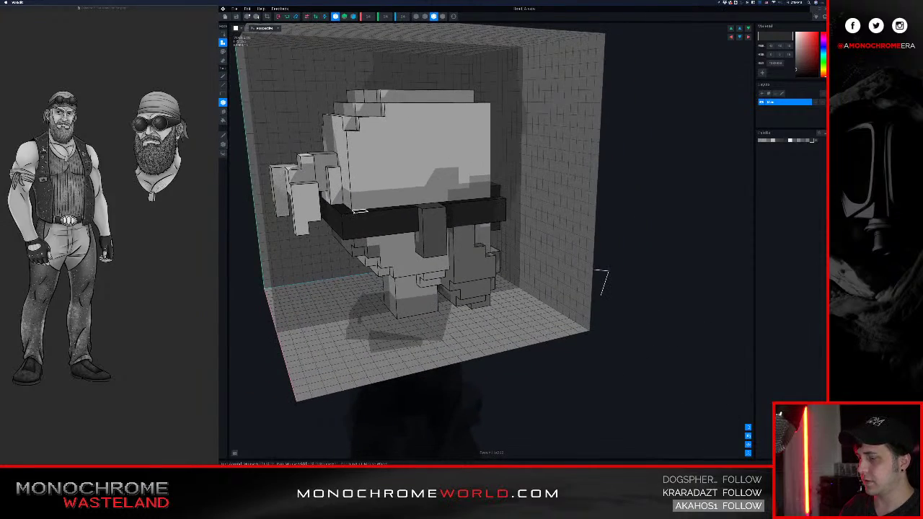
- Save the changes to the head and return to the full character rig
right_drag(419, 186, 502, 171)
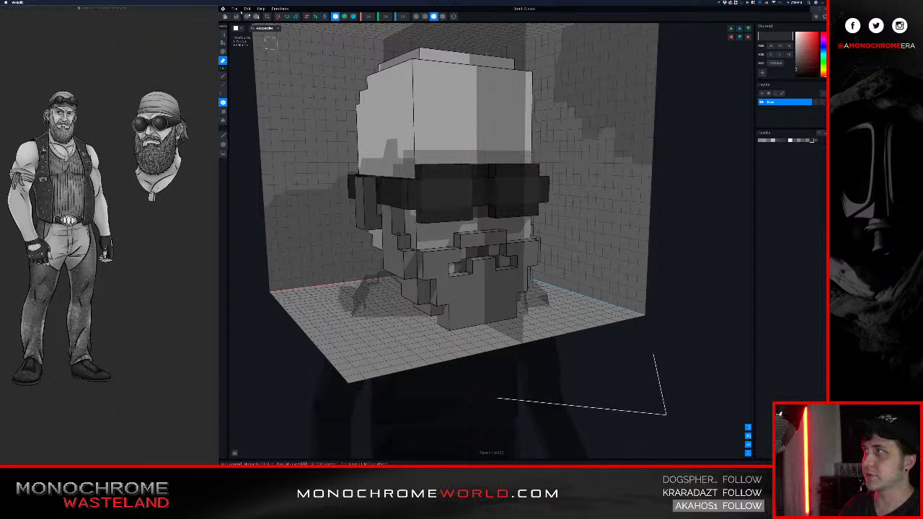
key(ctrl+a)
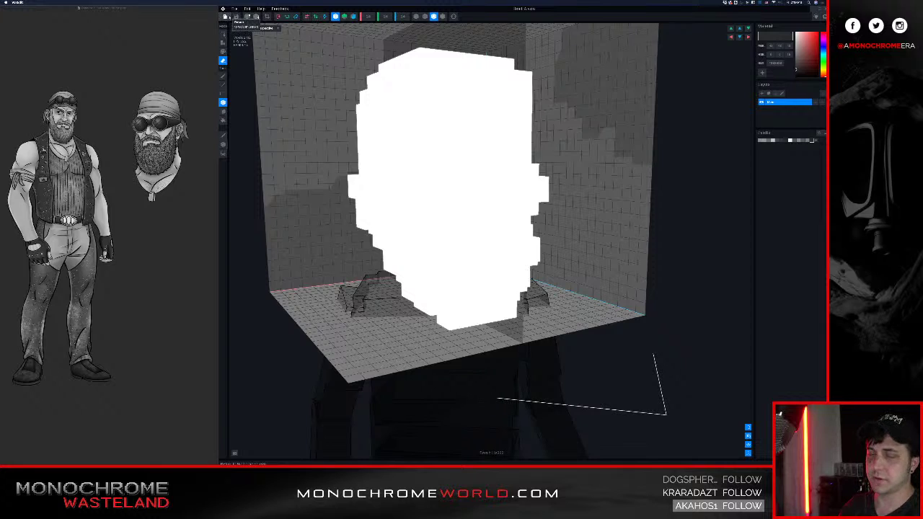
click(228, 16)
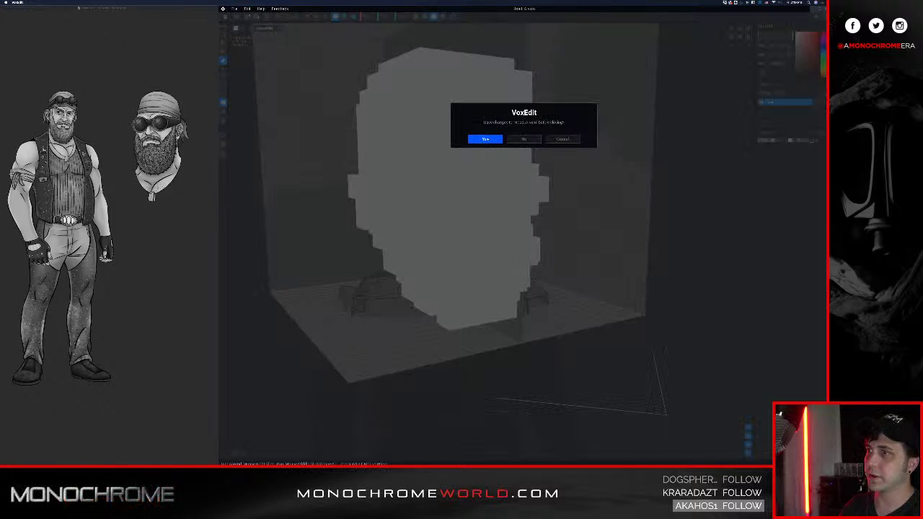
click(486, 139)
click(514, 140)
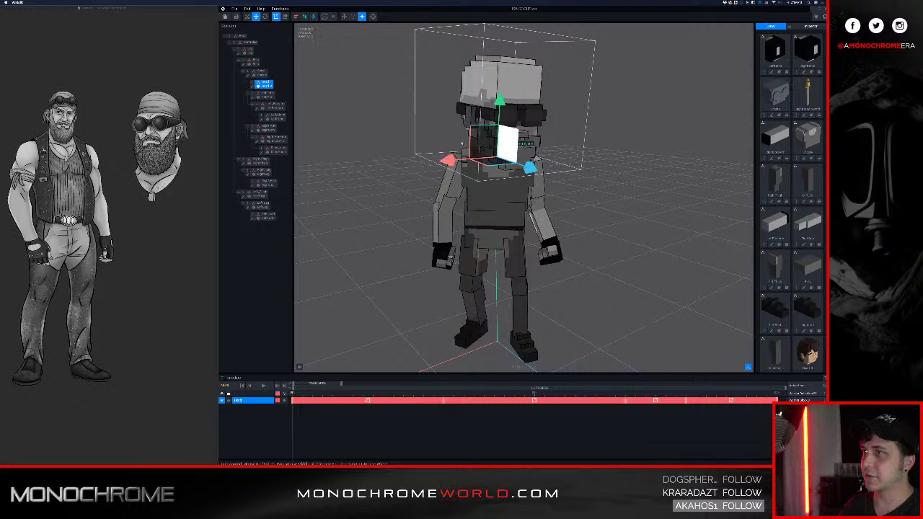
- Reopen the head for editing, turn off X symmetry and paint the dark hair below the strap at the back light grey
click(251, 87)
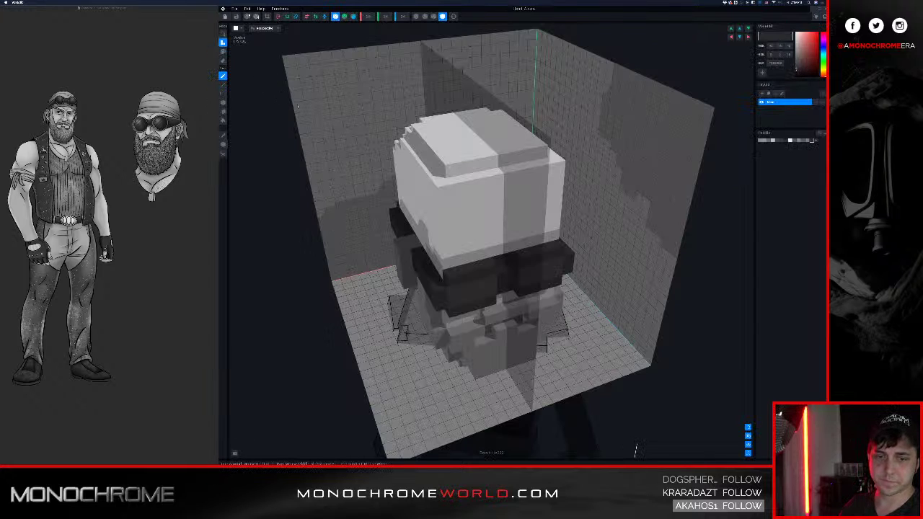
right_drag(367, 168, 382, 158)
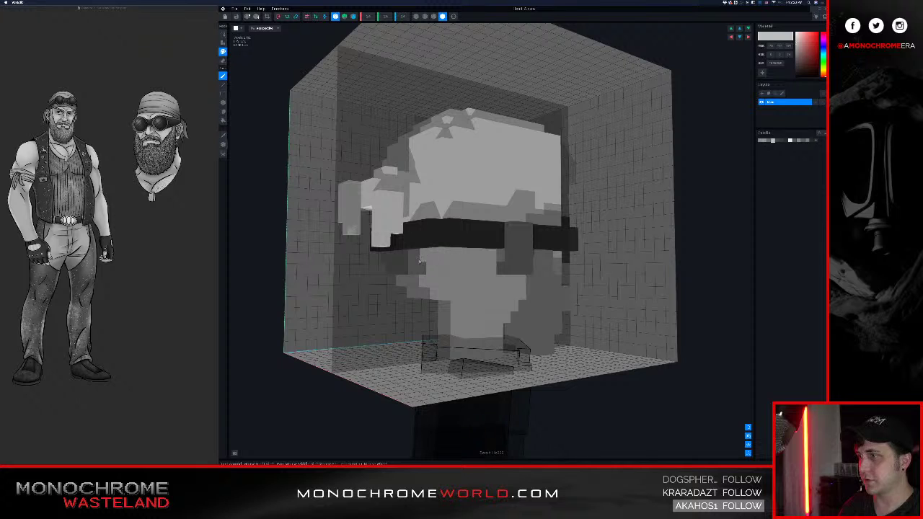
right_drag(416, 269, 411, 235)
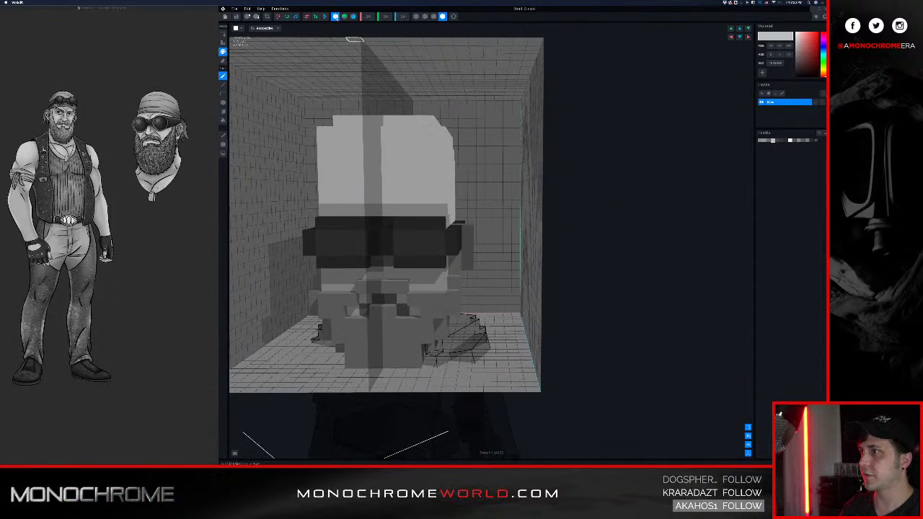
right_drag(378, 101, 397, 112)
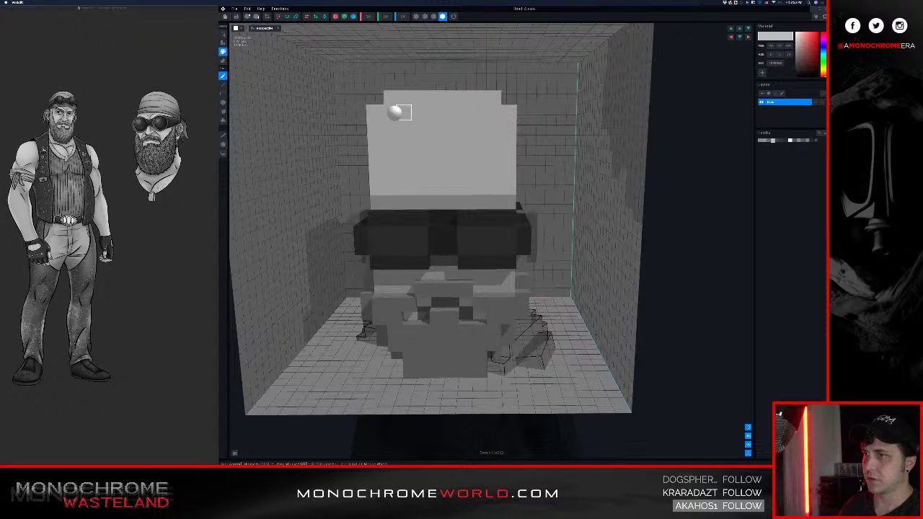
right_drag(395, 112, 513, 170)
mouse_move(516, 254)
right_down()
mouse_move(502, 257)
mouse_move(525, 266)
mouse_move(516, 269)
right_up()
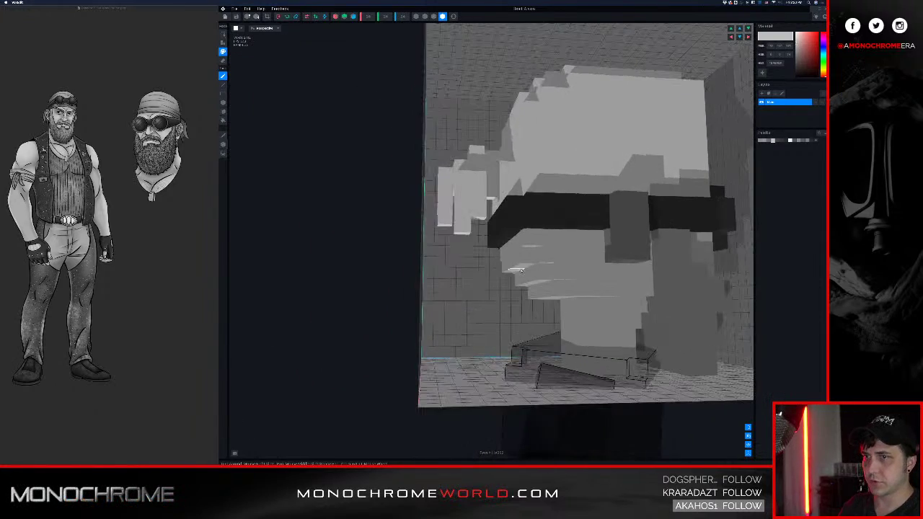
right_drag(598, 271, 596, 274)
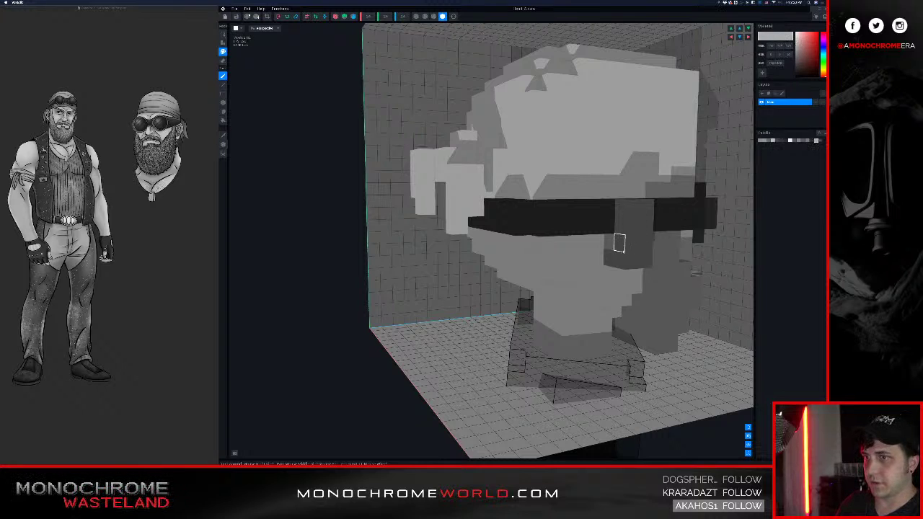
- Paint the faces of the ear beside the goggle strap light grey
mouse_move(618, 259)
mouse_down()
mouse_move(633, 259)
mouse_move(634, 209)
mouse_move(645, 261)
mouse_up()
mouse_move(659, 225)
right_down()
mouse_move(621, 205)
mouse_move(535, 215)
right_up()
mouse_move(535, 216)
mouse_down()
mouse_move(482, 267)
mouse_move(458, 227)
mouse_move(470, 222)
mouse_move(459, 272)
mouse_up()
mouse_move(470, 228)
right_down()
mouse_move(499, 233)
mouse_move(482, 229)
right_up()
click(426, 274)
scroll(482, 230, down, 5)
right_drag(417, 209, 383, 186)
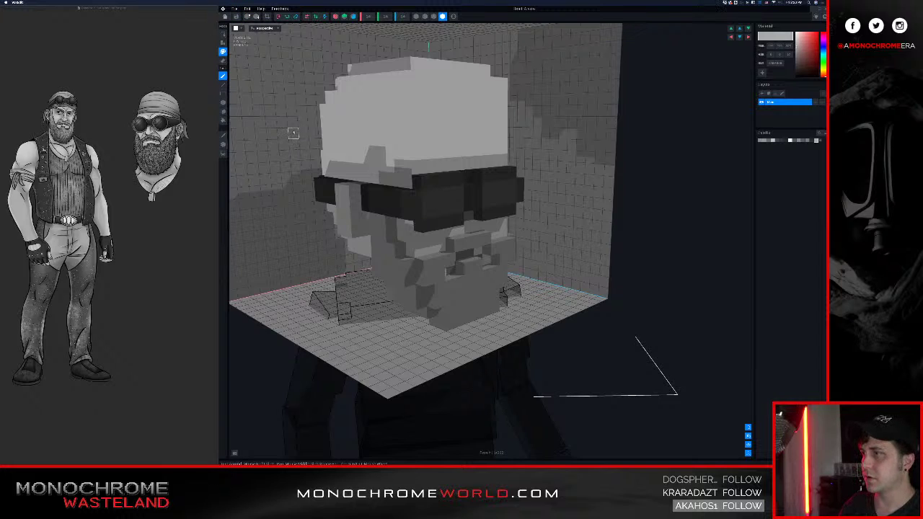
- Examine the ear, jaw and beard on the side of the head from several angles
right_drag(349, 122, 394, 115)
scroll(376, 116, up, 5)
right_drag(452, 139, 578, 168)
scroll(579, 168, down, 3)
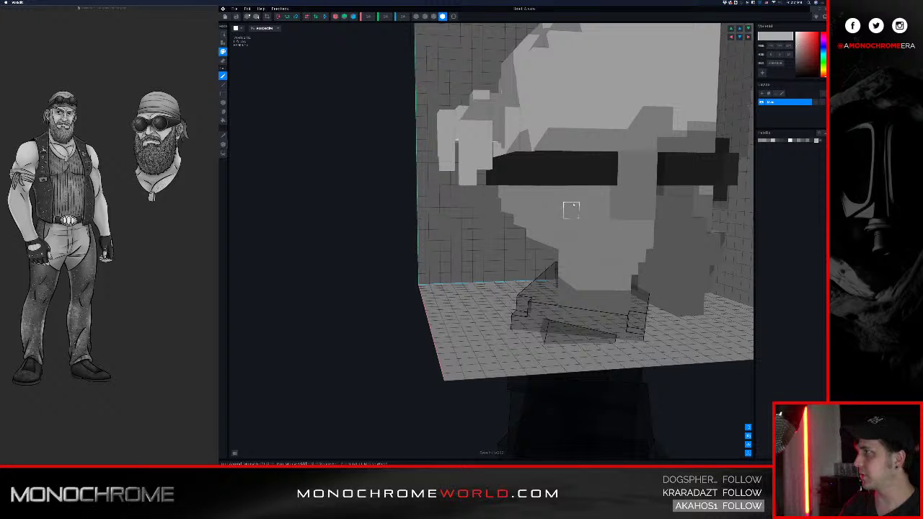
middle_drag(582, 207, 612, 212)
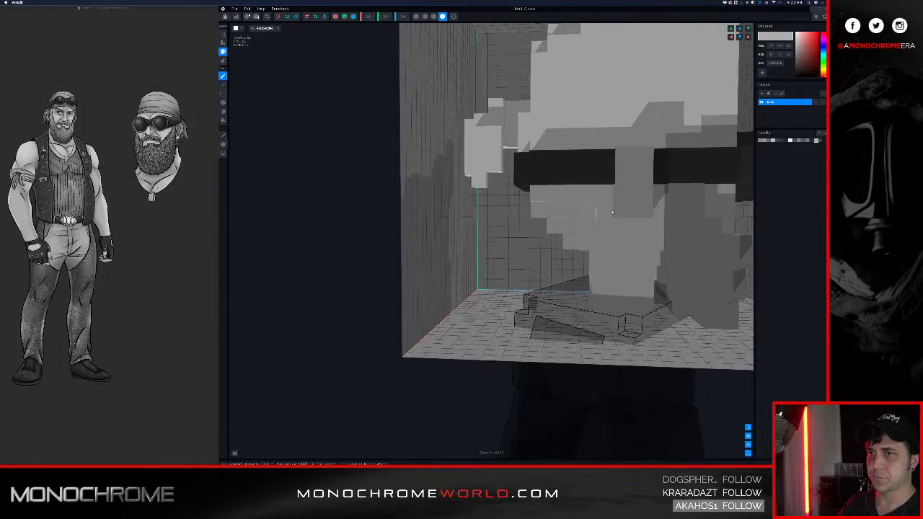
right_drag(606, 210, 604, 214)
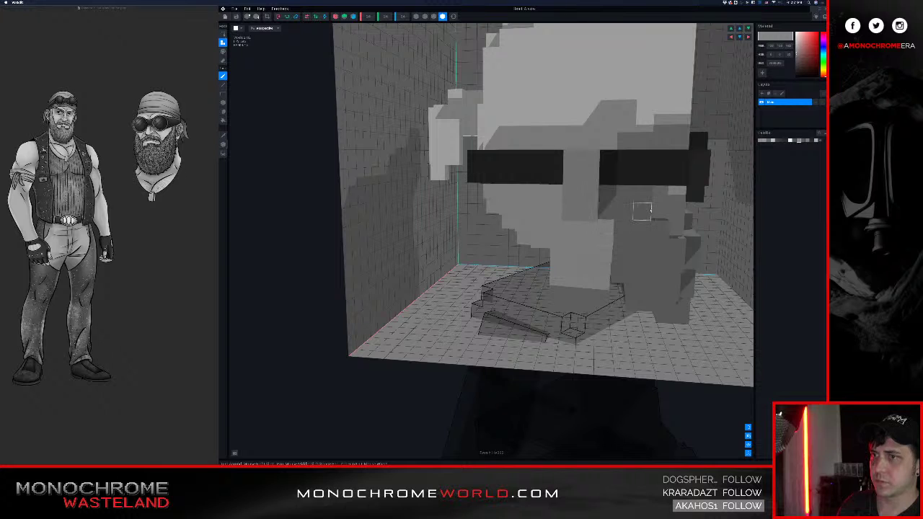
right_drag(641, 210, 641, 212)
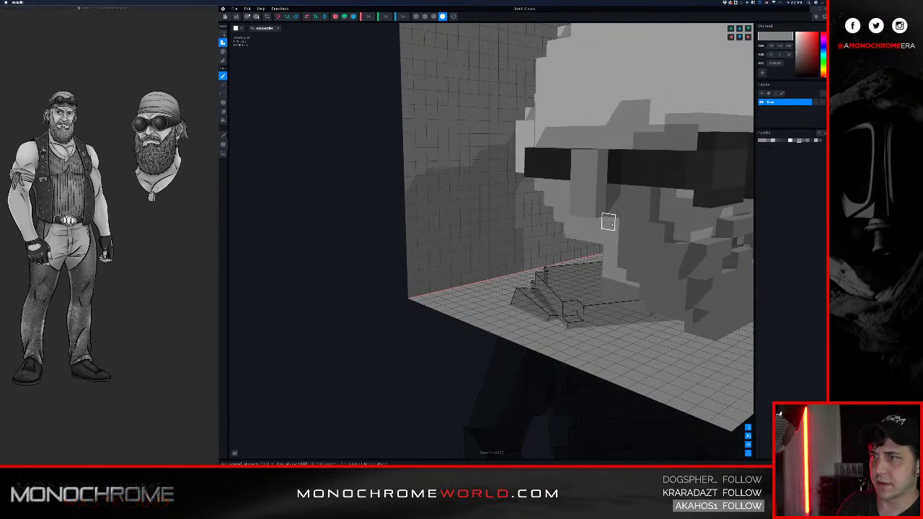
- Turn X symmetry back on and switch to erasing voxels for the area between the ear and beard
click(334, 16)
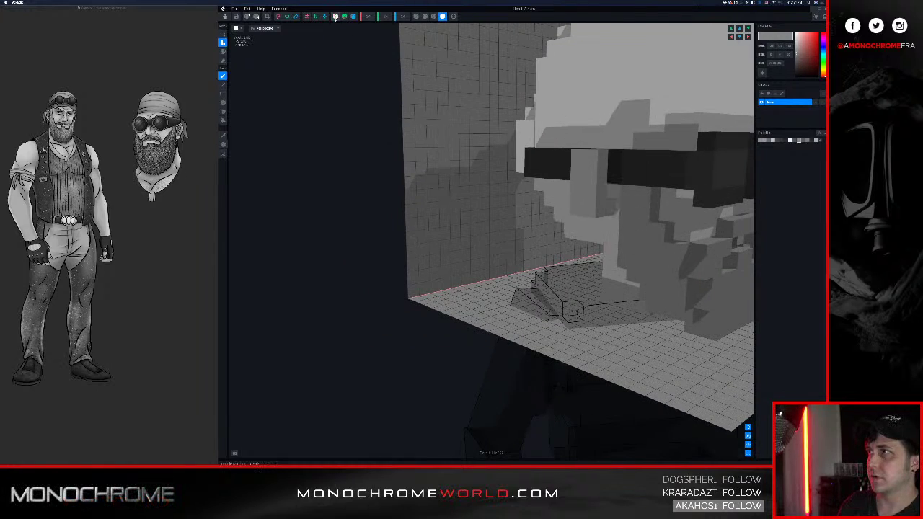
right_drag(610, 192, 614, 194)
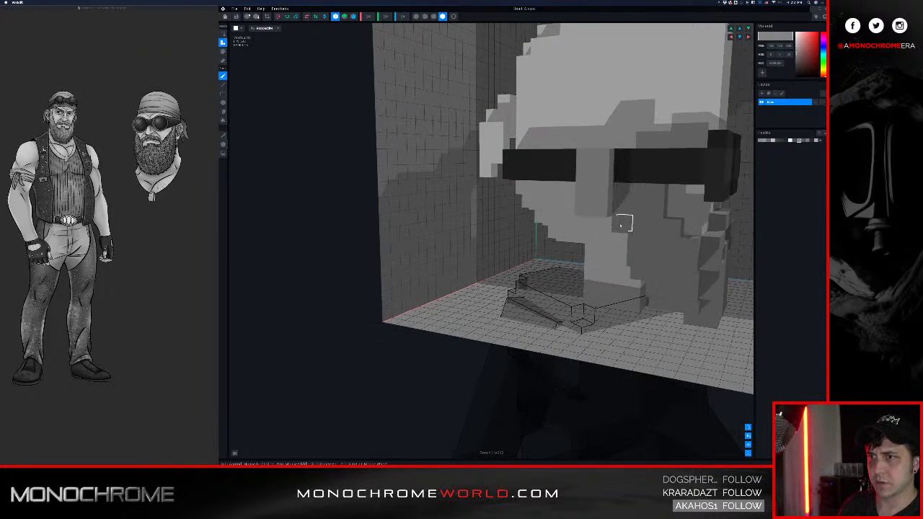
right_drag(649, 216, 527, 218)
right_drag(442, 276, 431, 280)
key(e)
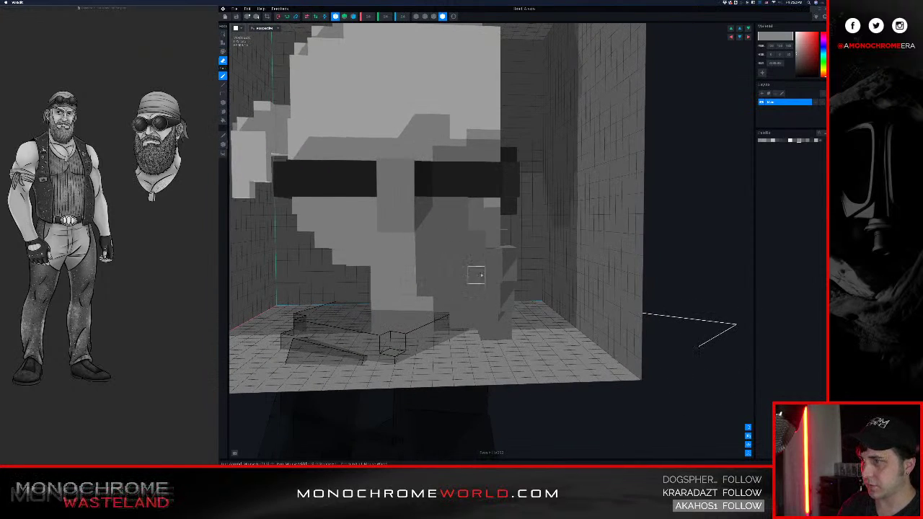
- Show the voxel edge outlines again and bring the front of the head into view
mouse_move(486, 274)
right_down()
mouse_move(542, 257)
mouse_move(464, 77)
right_up()
click(434, 16)
right_drag(411, 101, 434, 98)
right_drag(435, 132, 488, 161)
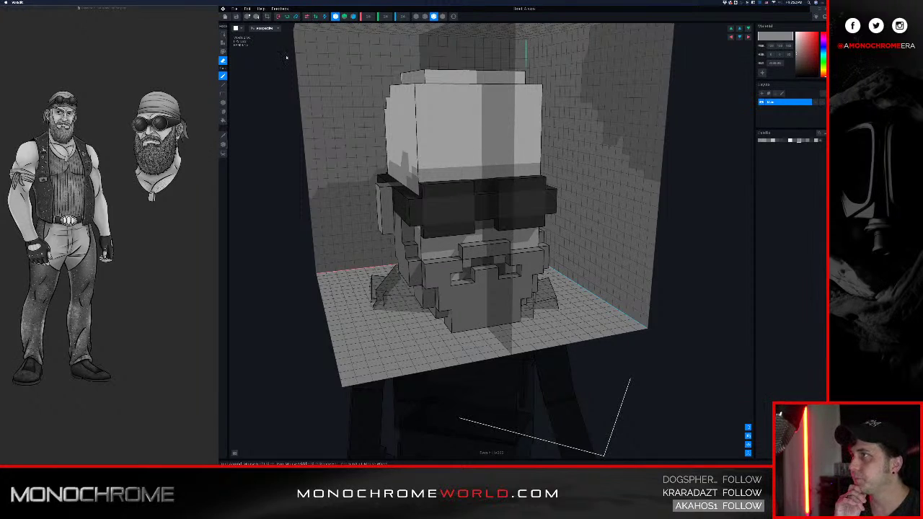
- Save the edited head and go back to the full character rig
key(super+a)
click(225, 16)
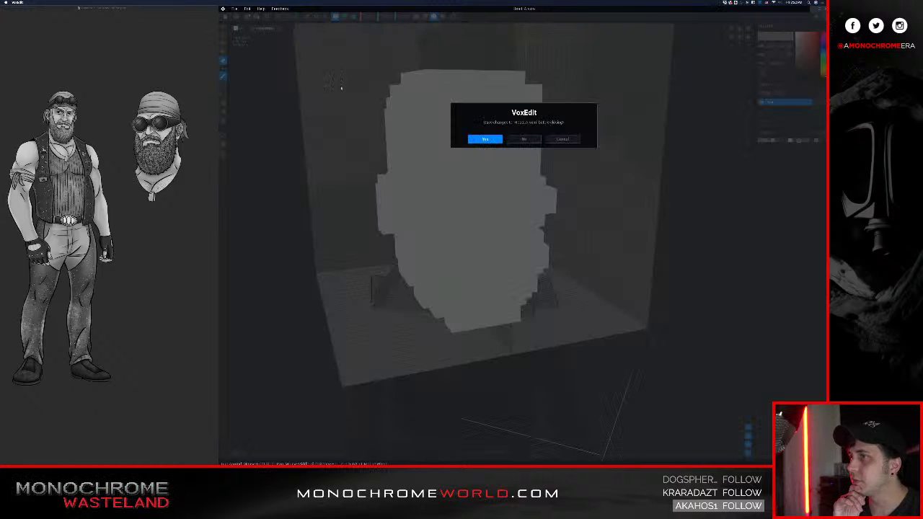
click(470, 142)
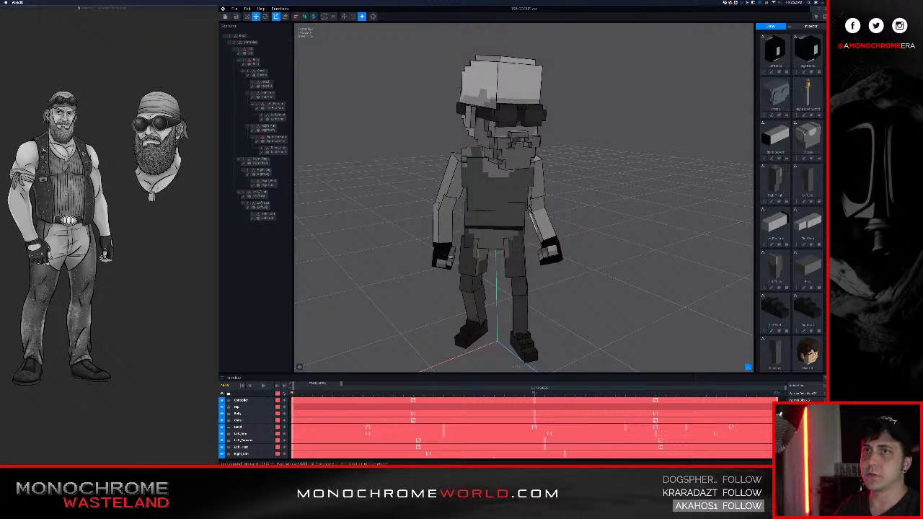
- Adjust the direction and altitude of both scene lights to brighten the front of the character
click(816, 15)
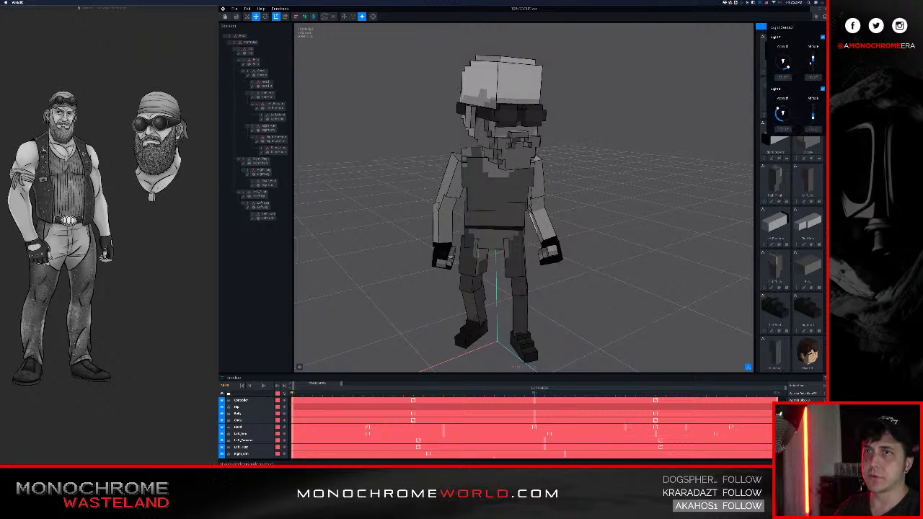
drag(813, 59, 777, 75)
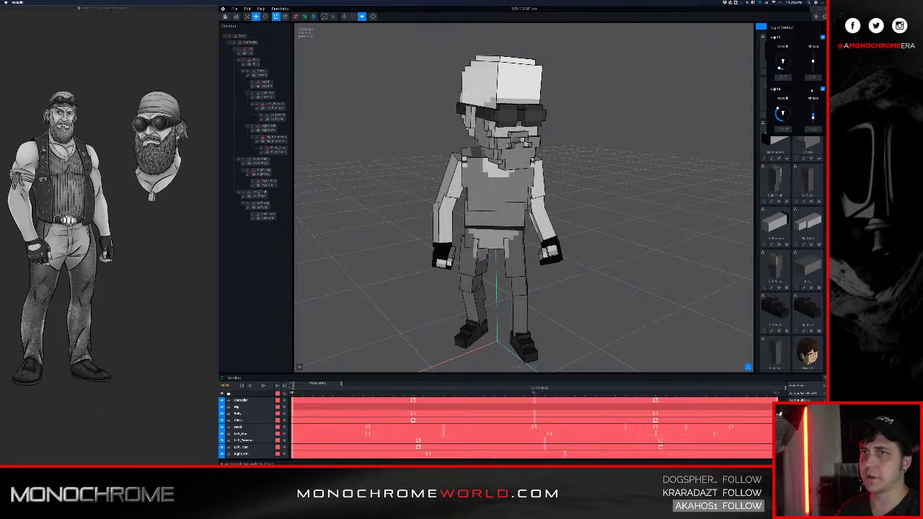
drag(778, 109, 814, 114)
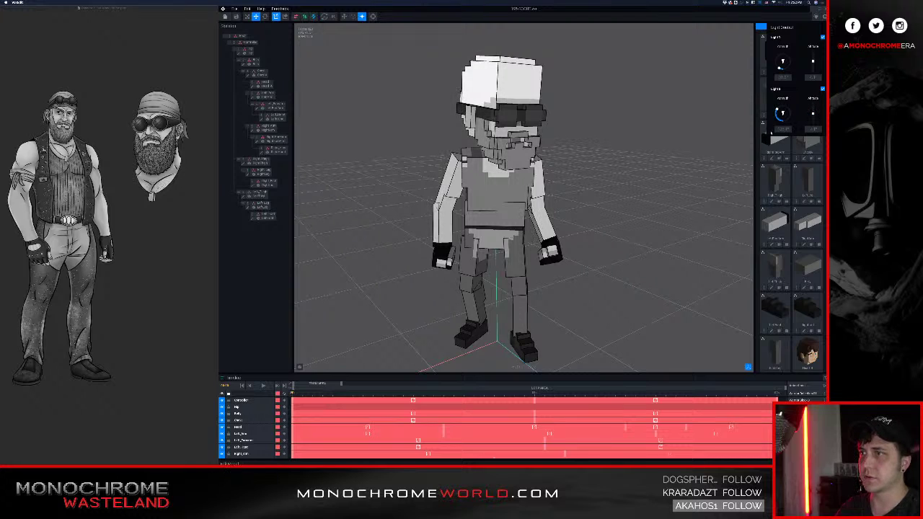
click(697, 155)
right_drag(696, 155, 625, 178)
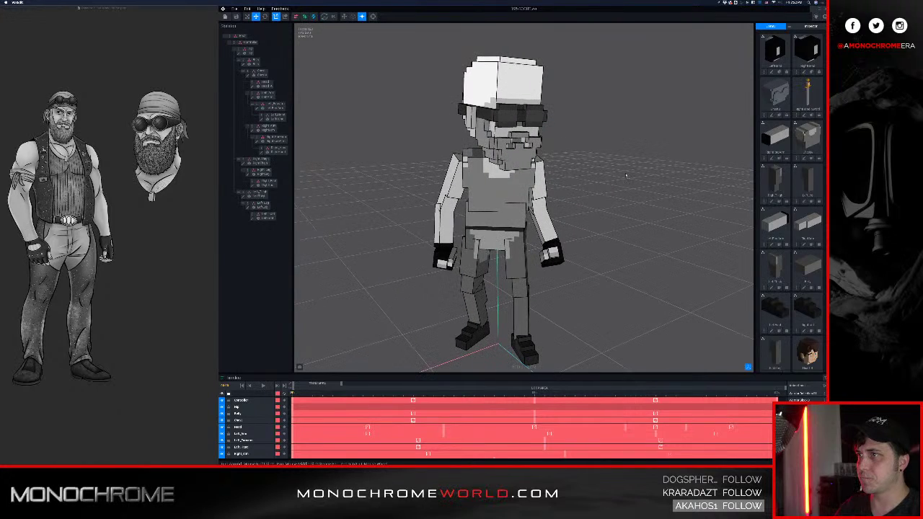
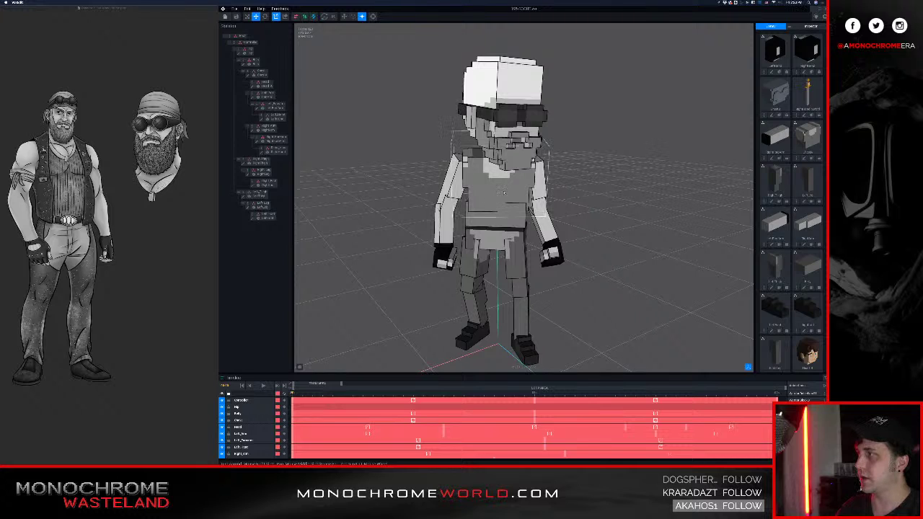
- Open the rig's chest model for voxel editing and darken the drawing colour to a very dark grey
click(496, 191)
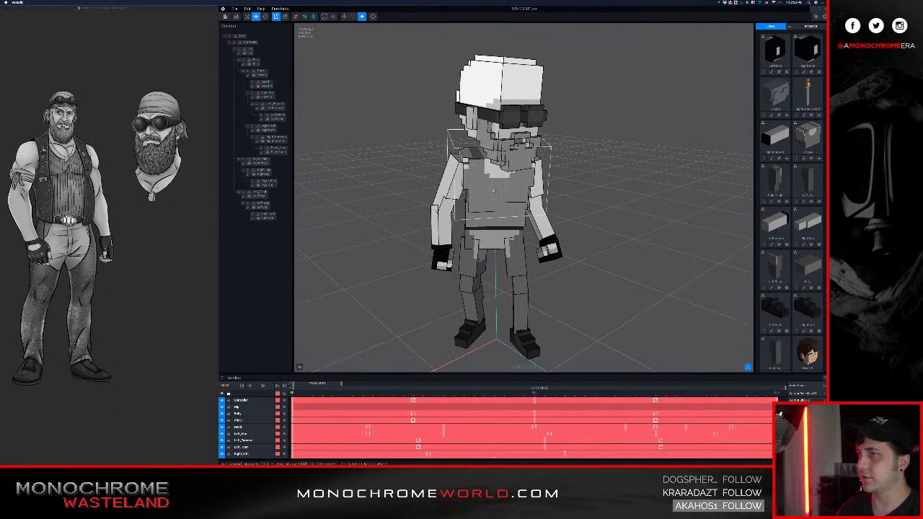
click(493, 189)
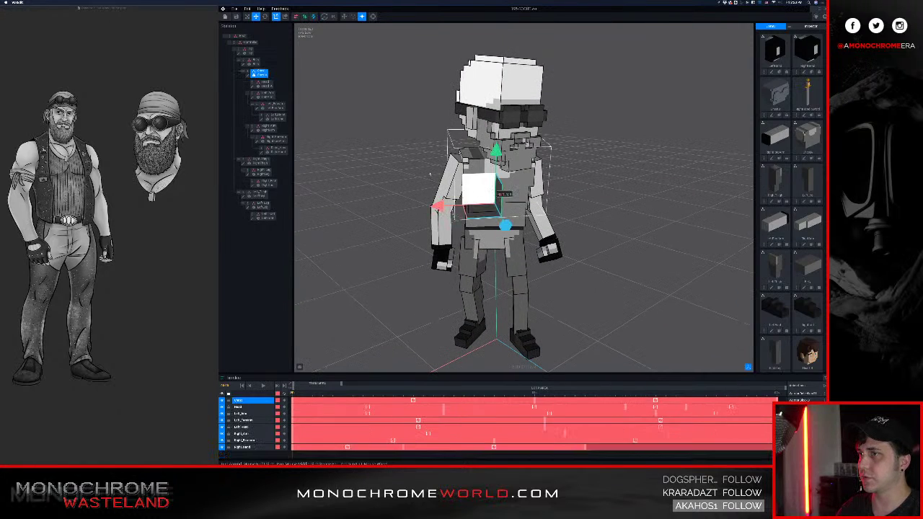
double_click(247, 75)
right_drag(329, 159, 451, 190)
scroll(422, 189, up, 3)
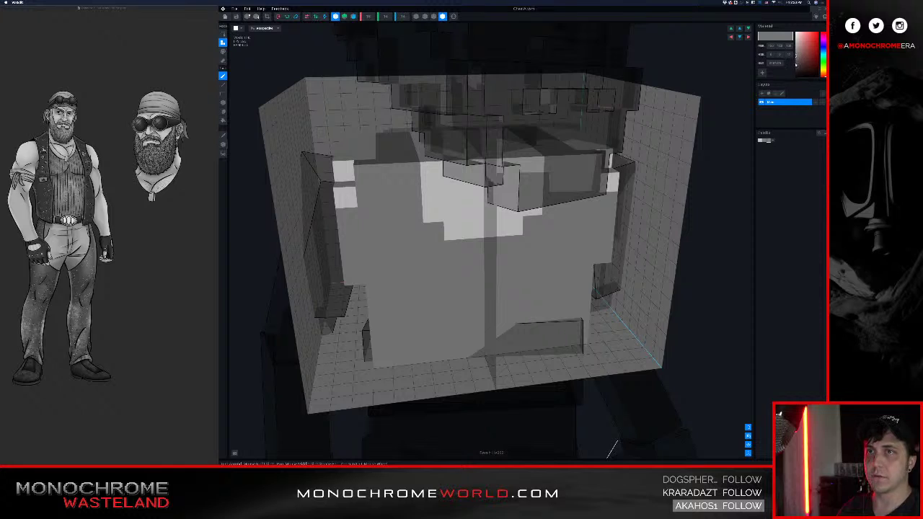
drag(796, 64, 794, 69)
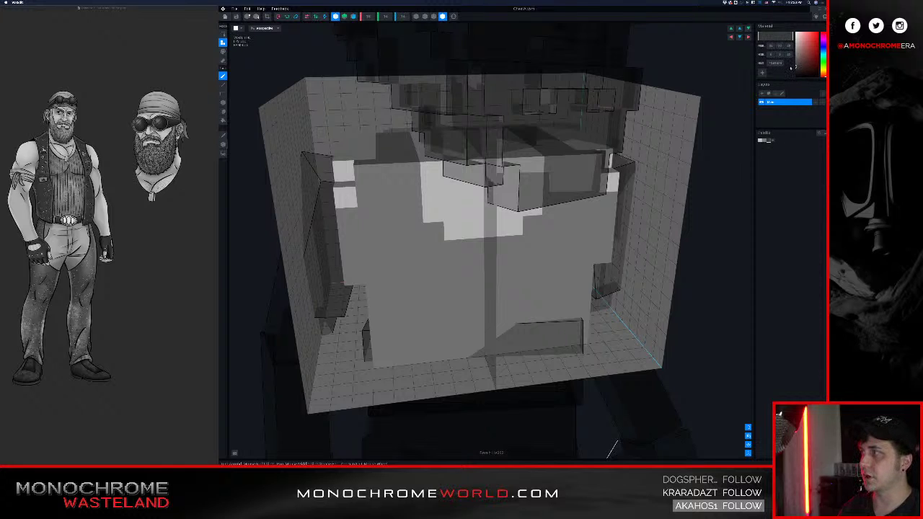
drag(796, 68, 794, 70)
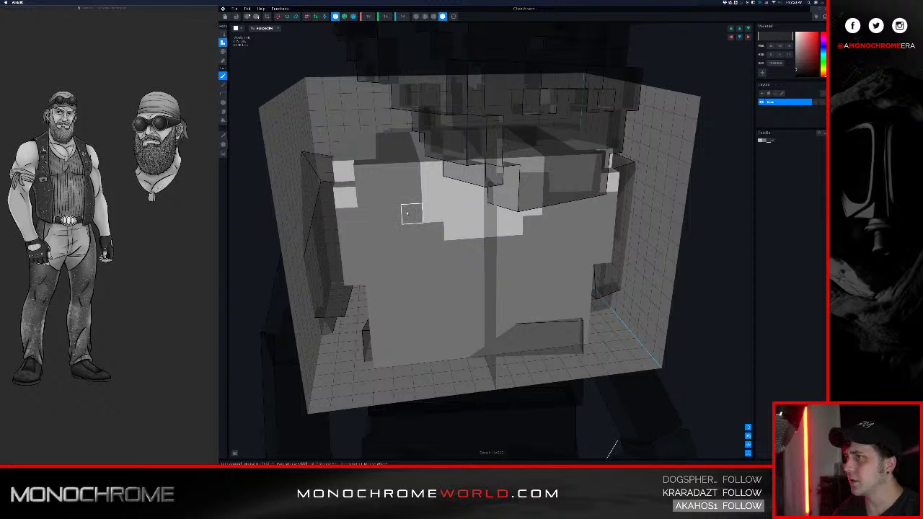
right_drag(408, 212, 405, 182)
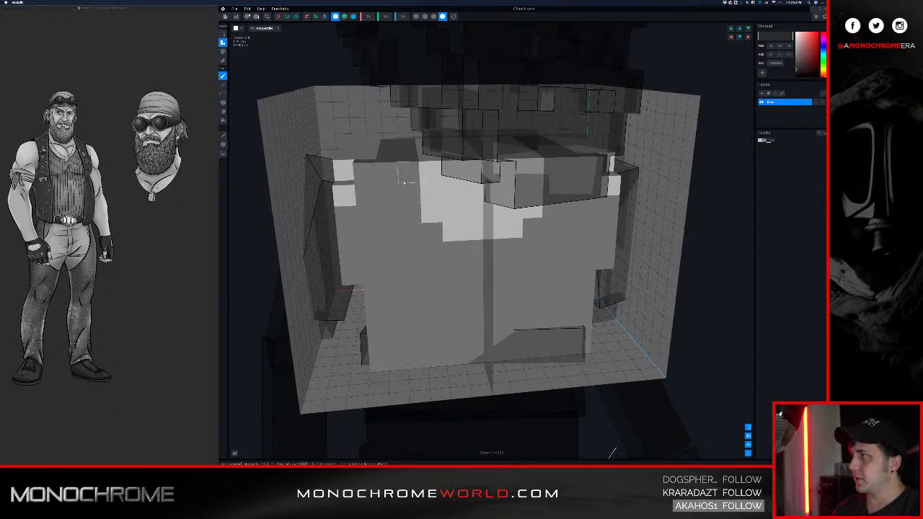
- Attach a raised layer of dark grey voxels on both sides of the chest front as open vest panels, leaving the shirt exposed down the centre
mouse_move(407, 176)
mouse_down()
mouse_move(408, 242)
mouse_move(438, 326)
mouse_move(436, 358)
mouse_move(435, 350)
mouse_up()
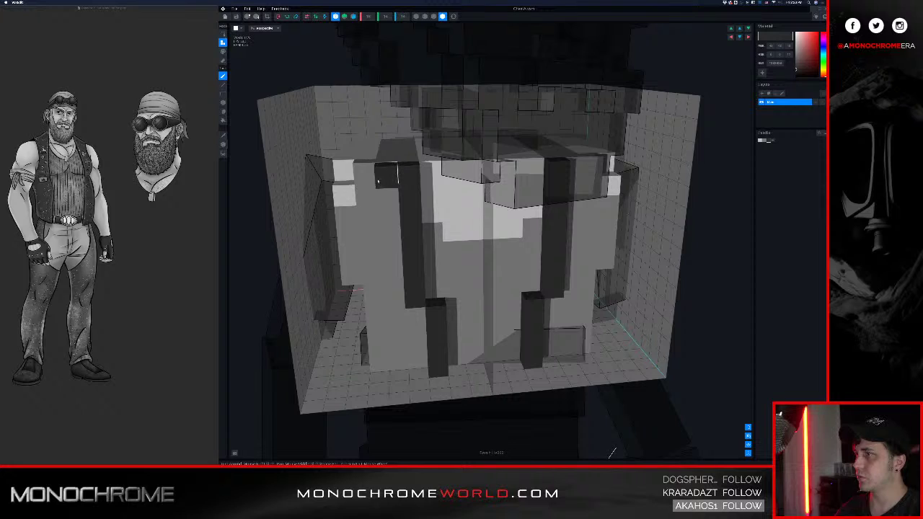
drag(385, 173, 364, 177)
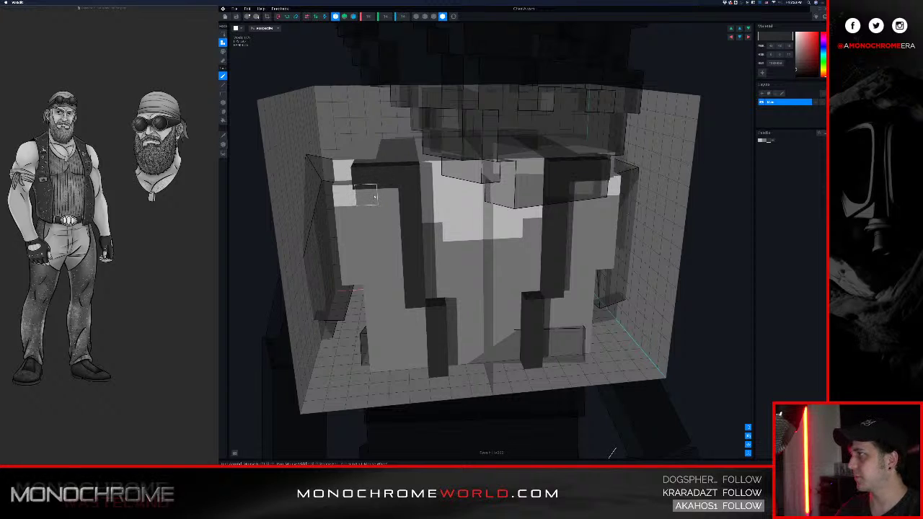
click(365, 196)
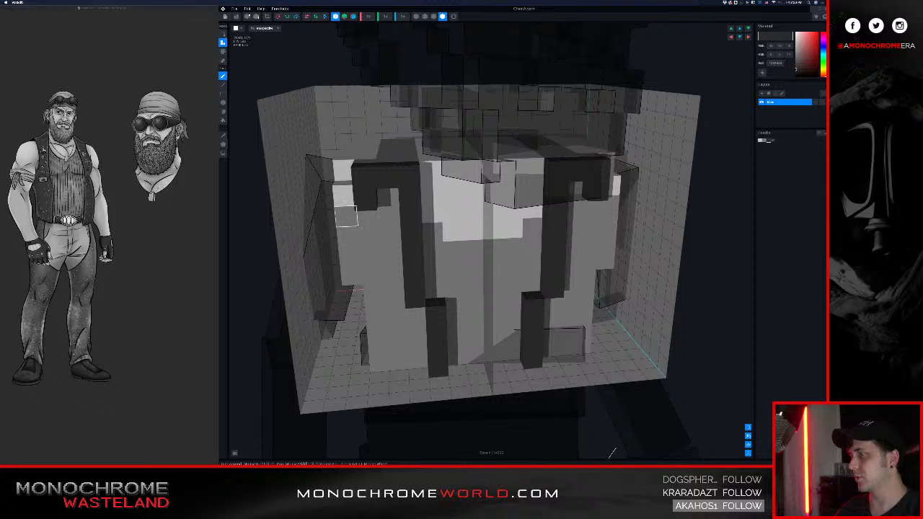
mouse_move(346, 216)
mouse_down()
mouse_move(350, 277)
mouse_move(386, 281)
mouse_move(367, 216)
mouse_move(393, 205)
mouse_move(390, 253)
mouse_up()
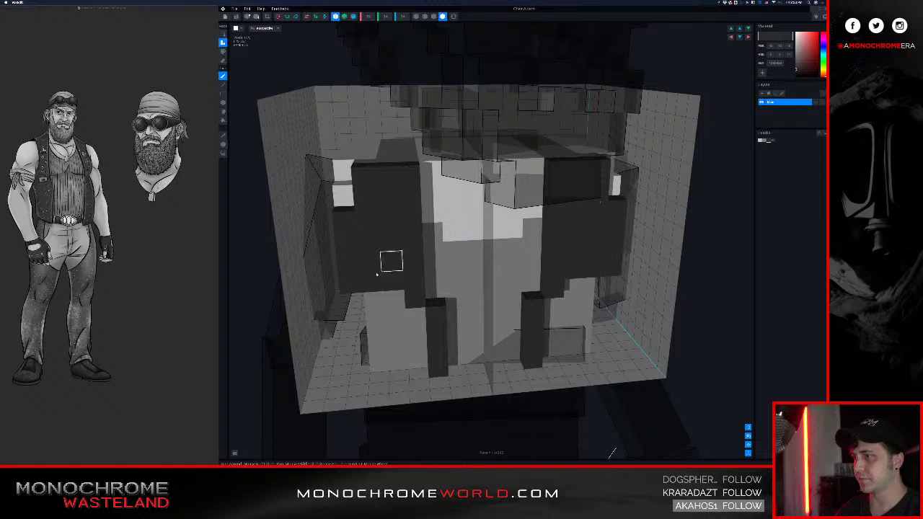
mouse_move(374, 294)
mouse_down()
mouse_move(378, 353)
mouse_move(399, 368)
mouse_move(415, 321)
mouse_move(393, 302)
mouse_move(396, 337)
mouse_up()
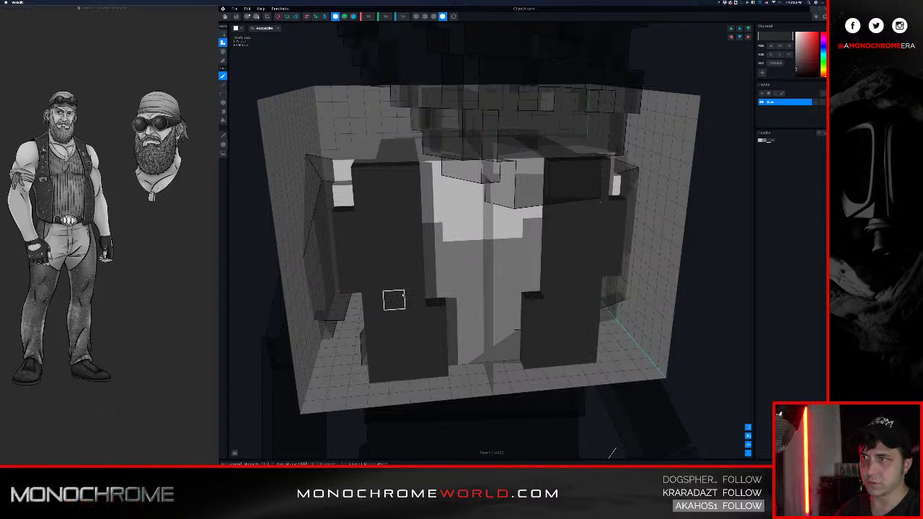
- Save the edited chest and return to the full character rig to check the vest from the side
right_drag(403, 295, 402, 294)
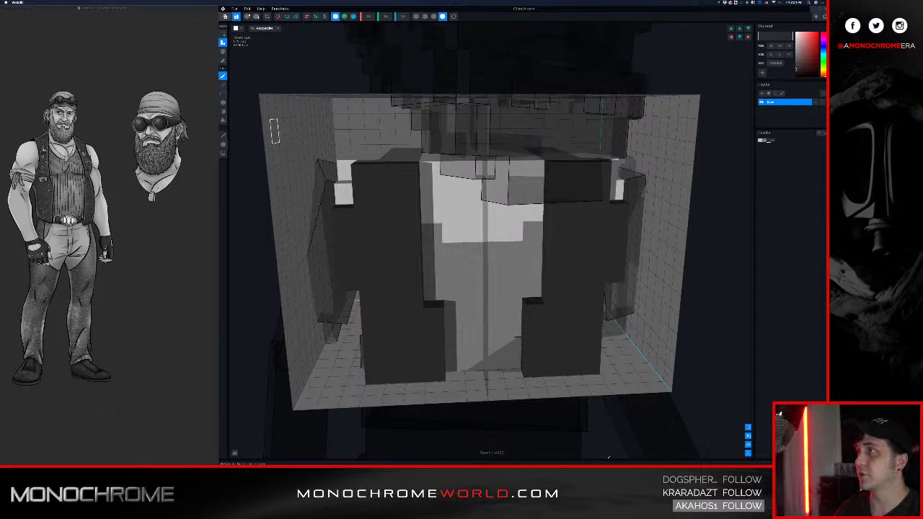
click(225, 16)
click(484, 138)
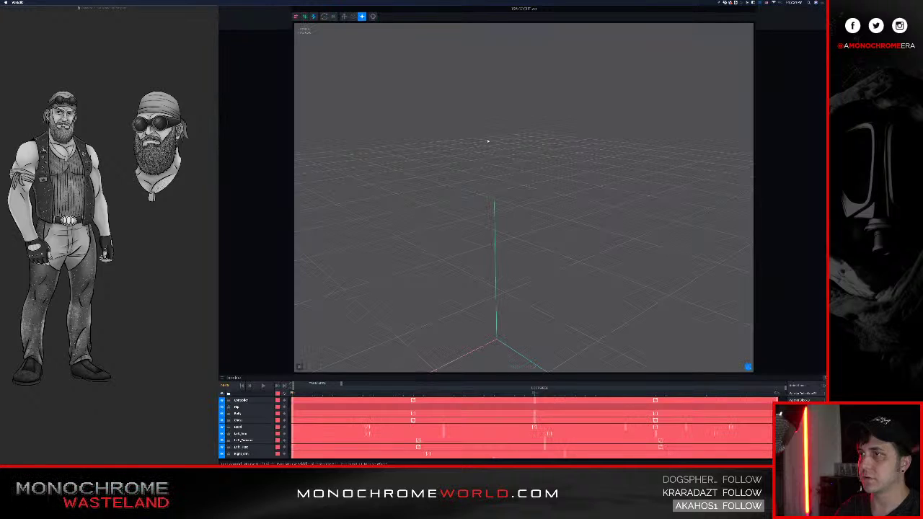
mouse_move(418, 141)
right_down()
mouse_move(501, 190)
mouse_move(419, 140)
right_up()
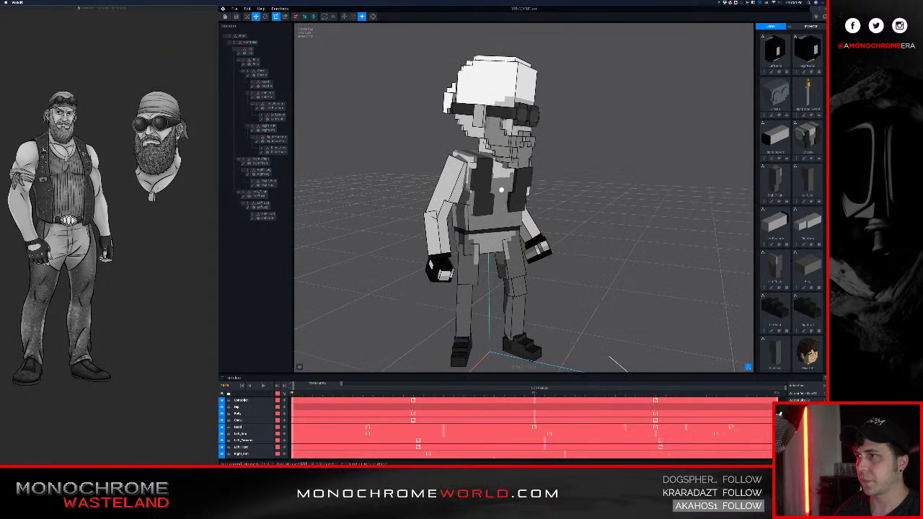
right_drag(501, 190, 431, 141)
scroll(437, 156, up, 5)
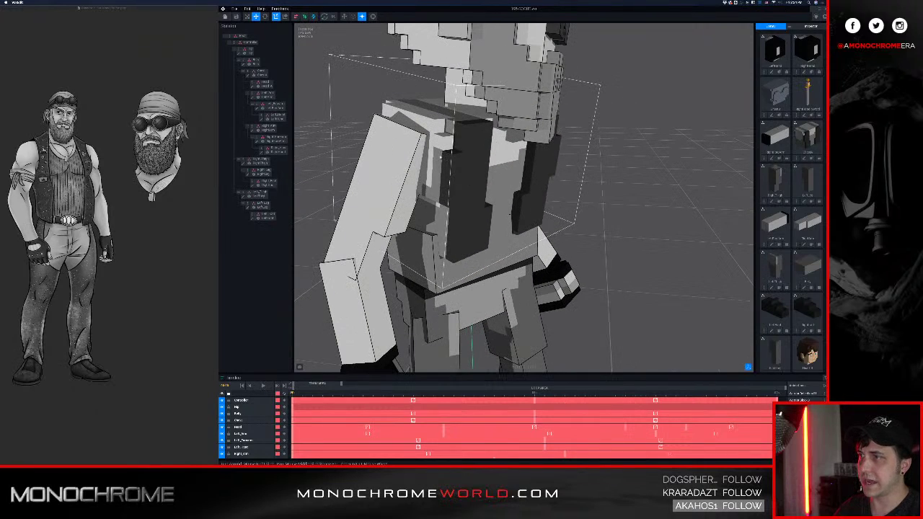
scroll(433, 155, up, 4)
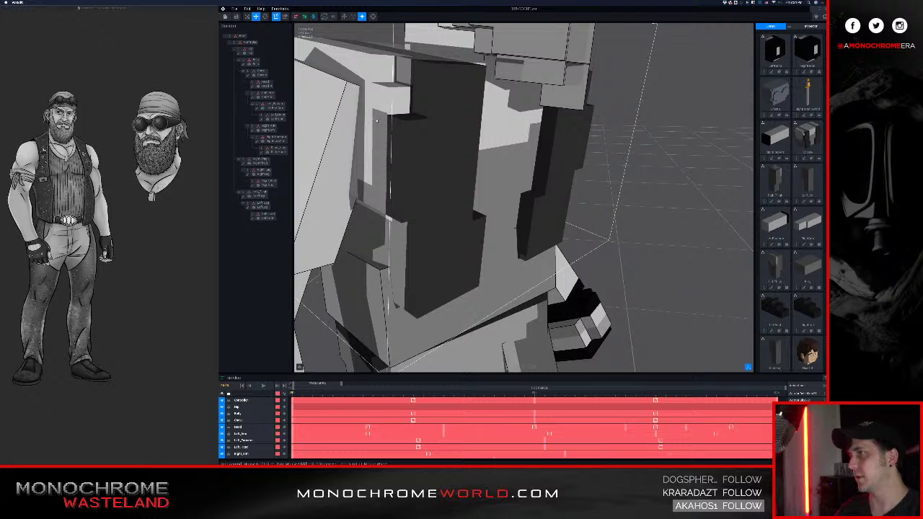
- Reopen the chest model and paint the vest's armhole edge and the lower torso sides dark grey
middle_drag(379, 120, 385, 120)
click(383, 122)
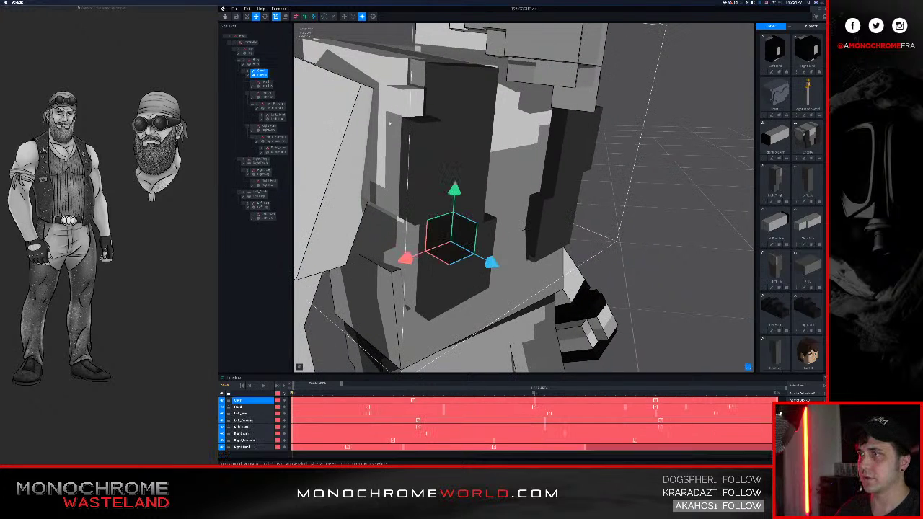
click(249, 76)
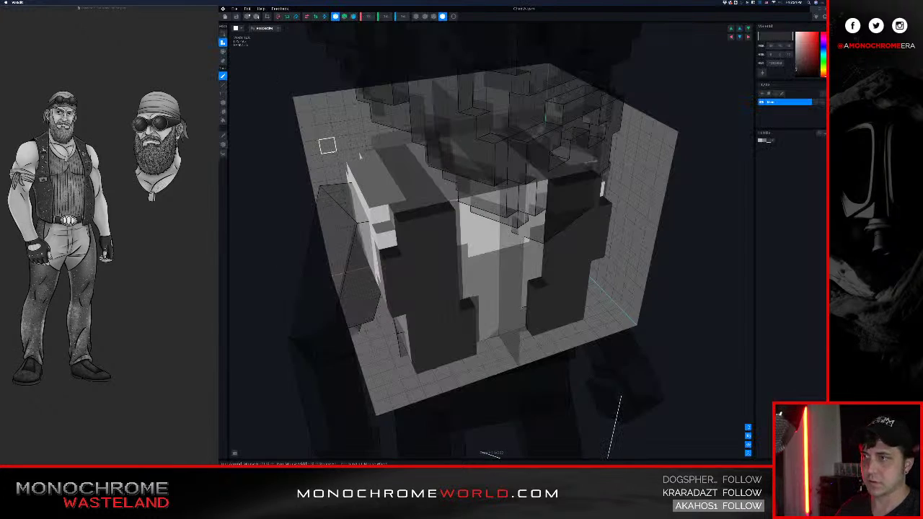
middle_drag(365, 215, 396, 220)
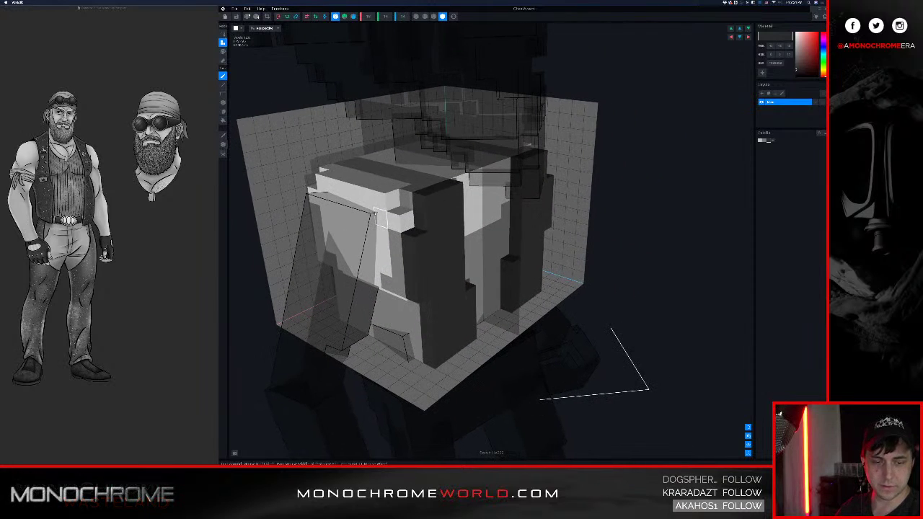
key(g)
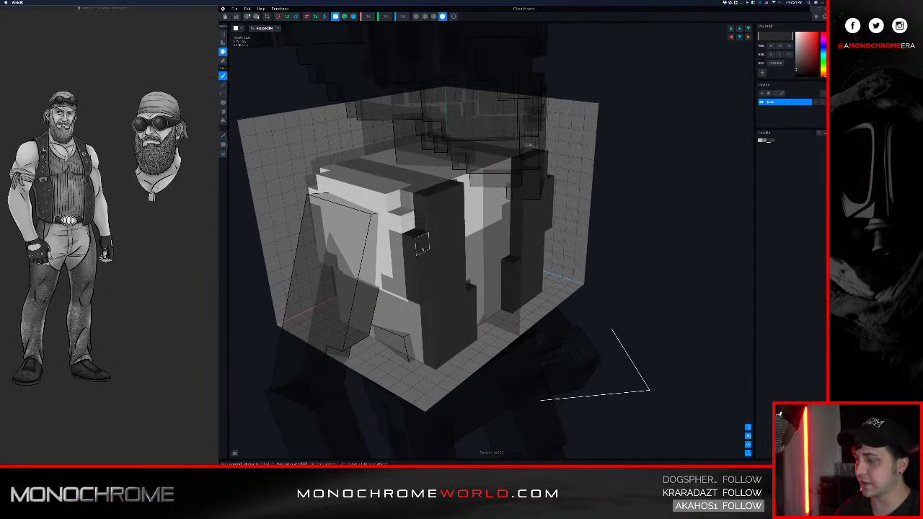
mouse_move(396, 248)
mouse_down()
mouse_move(397, 283)
mouse_move(389, 282)
mouse_up()
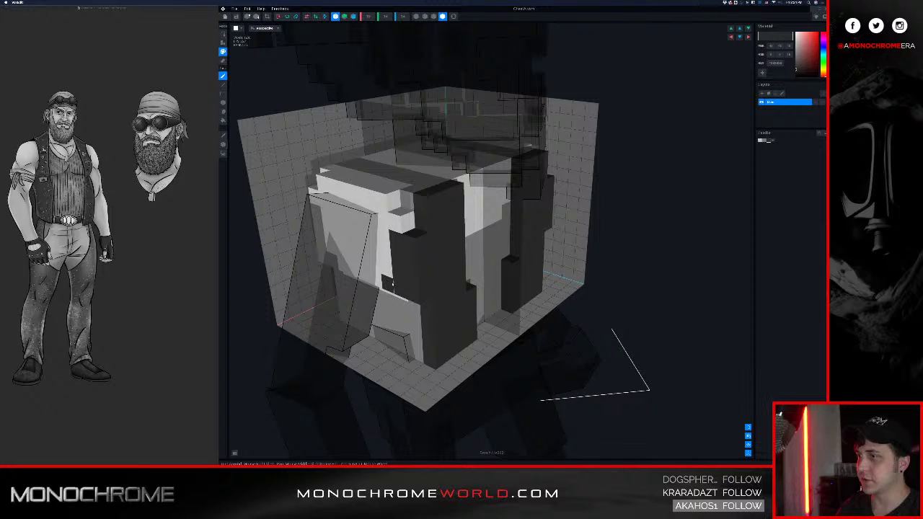
mouse_move(393, 278)
right_down()
mouse_move(404, 271)
mouse_move(382, 321)
right_up()
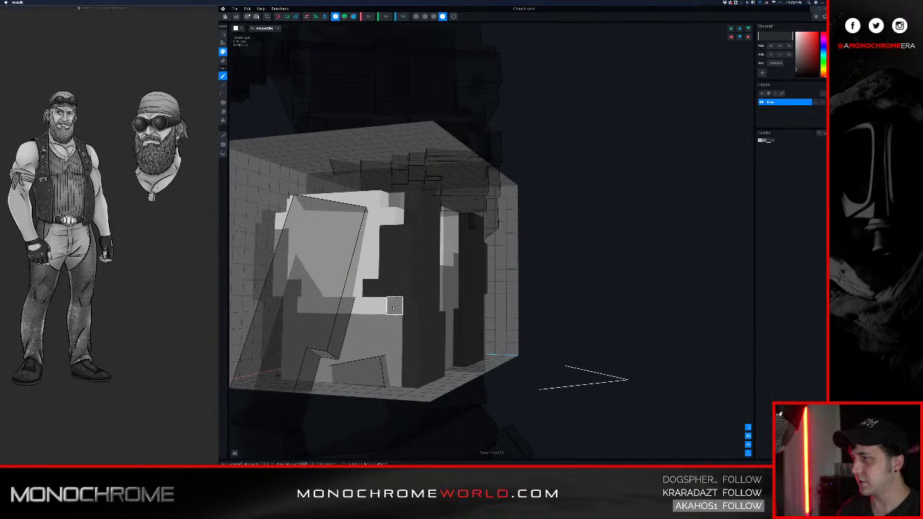
mouse_move(395, 308)
mouse_down()
mouse_move(281, 311)
mouse_move(361, 367)
mouse_move(391, 373)
mouse_up()
click(222, 102)
right_drag(408, 322, 560, 285)
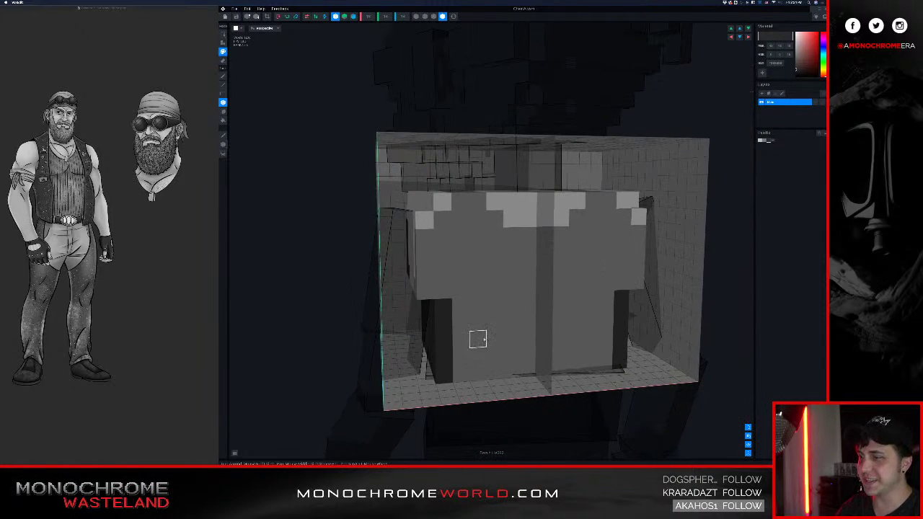
- Attach a dark grey voxel layer across the back of the chest up to the shoulder blades, including the wider outer columns
right_drag(476, 322, 440, 352)
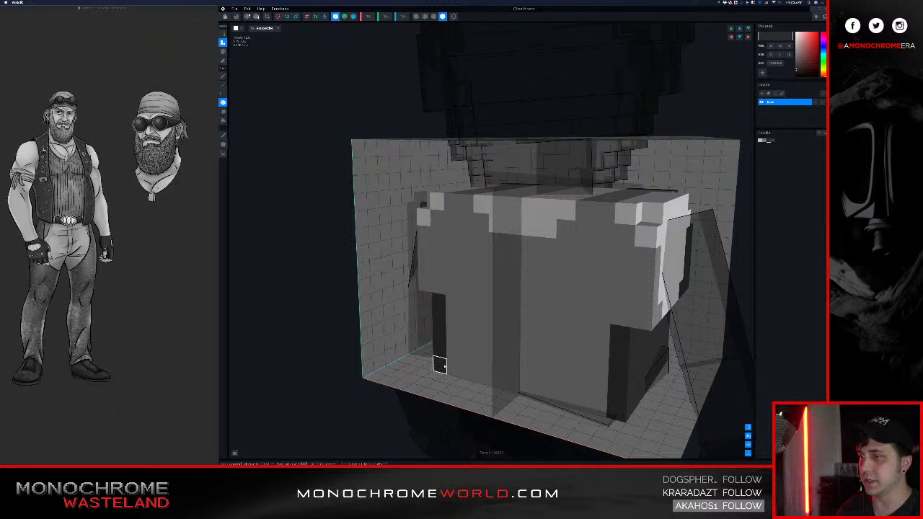
drag(440, 364, 630, 260)
right_drag(631, 259, 641, 279)
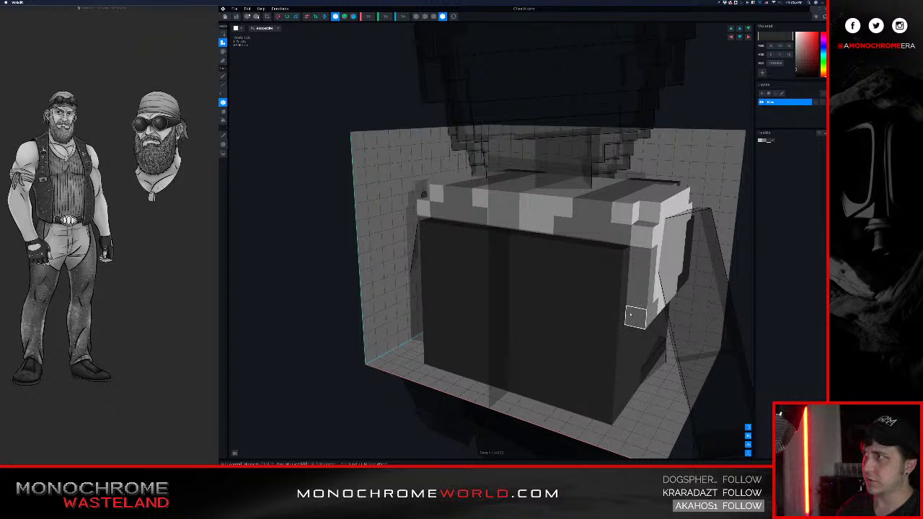
drag(643, 269, 643, 264)
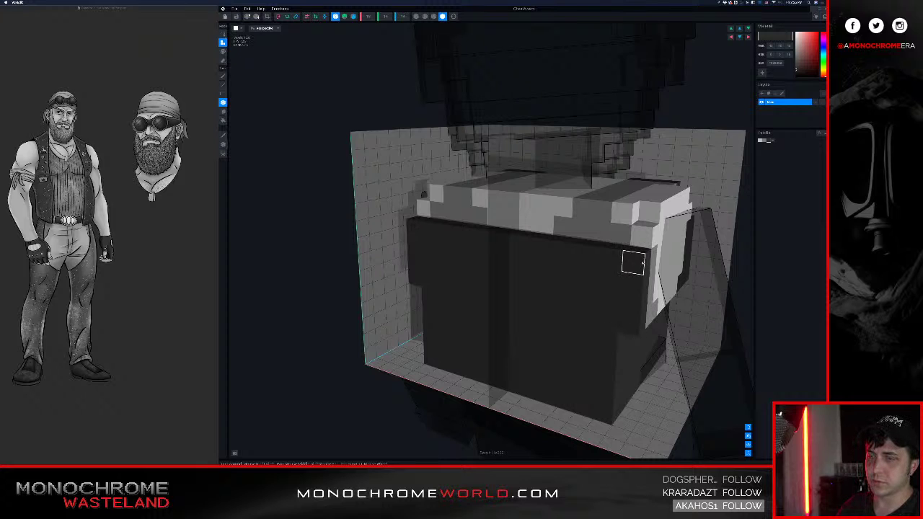
mouse_move(636, 261)
right_down()
mouse_move(610, 252)
mouse_move(639, 265)
right_up()
- Paint the torso side near the back dark grey, undoing the first stroke and repainting a narrower strip below the armhole
key(g)
drag(657, 266, 664, 321)
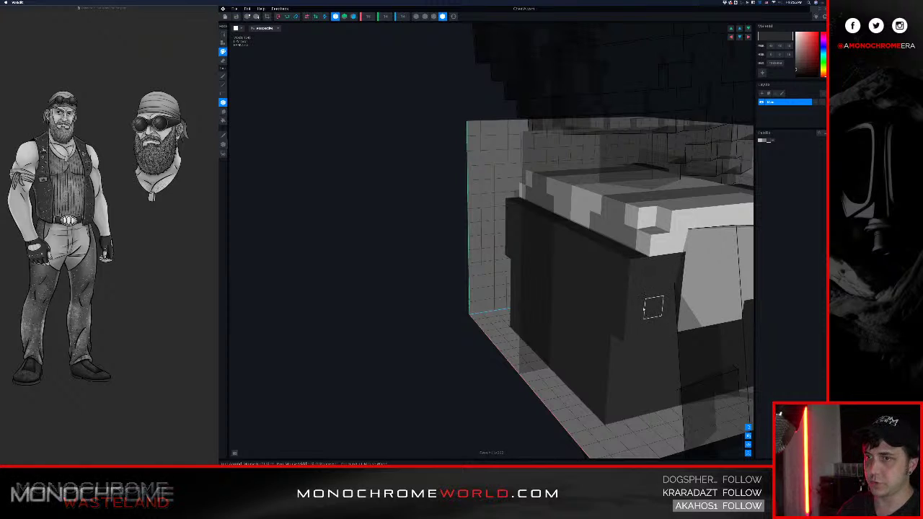
key(super+z)
mouse_move(652, 276)
mouse_down()
mouse_move(657, 321)
mouse_move(668, 325)
mouse_up()
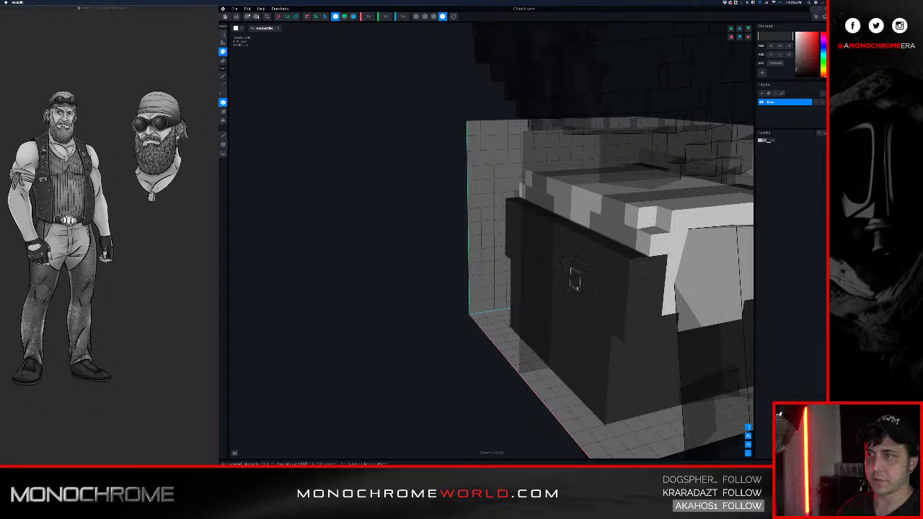
right_drag(565, 284, 474, 250)
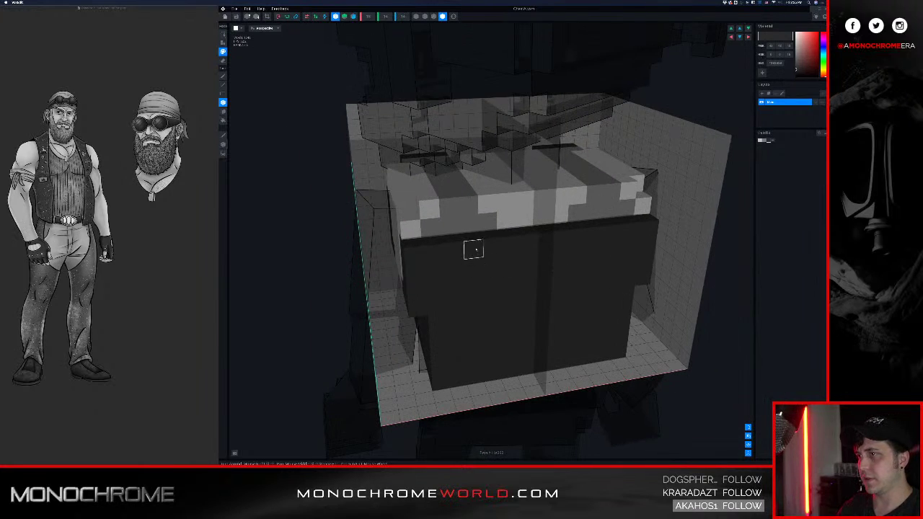
- Attach dark grey voxels stepping up the upper back to the shoulders, mirrored on both sides, to form the vest's rear straps
key(a)
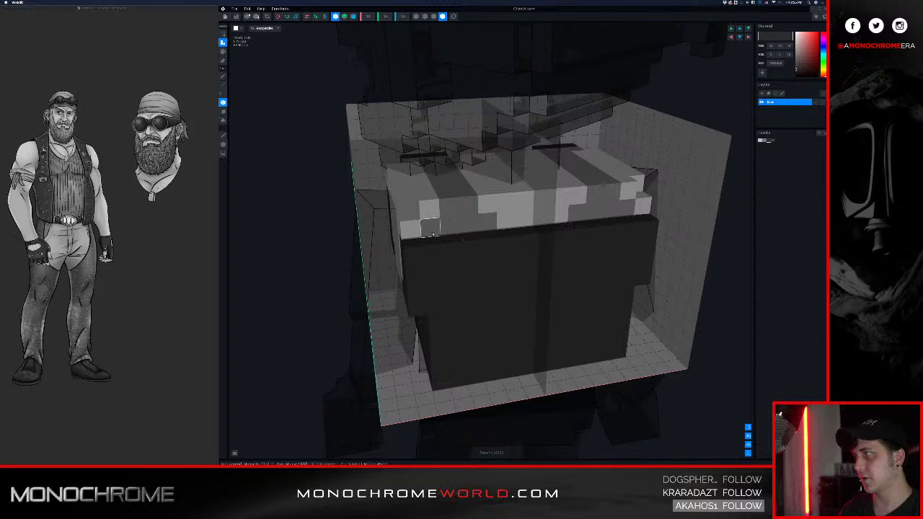
mouse_move(476, 208)
mouse_down()
mouse_move(492, 219)
mouse_move(476, 220)
mouse_up()
click(489, 222)
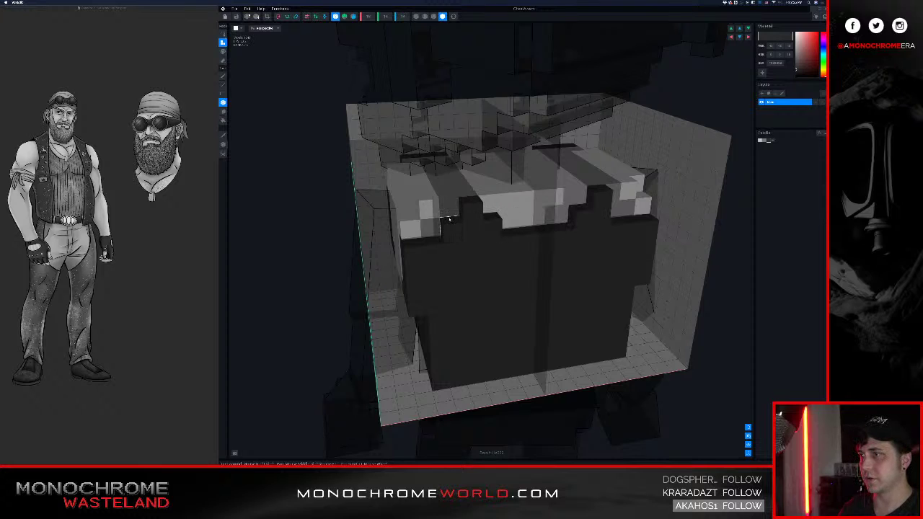
click(449, 219)
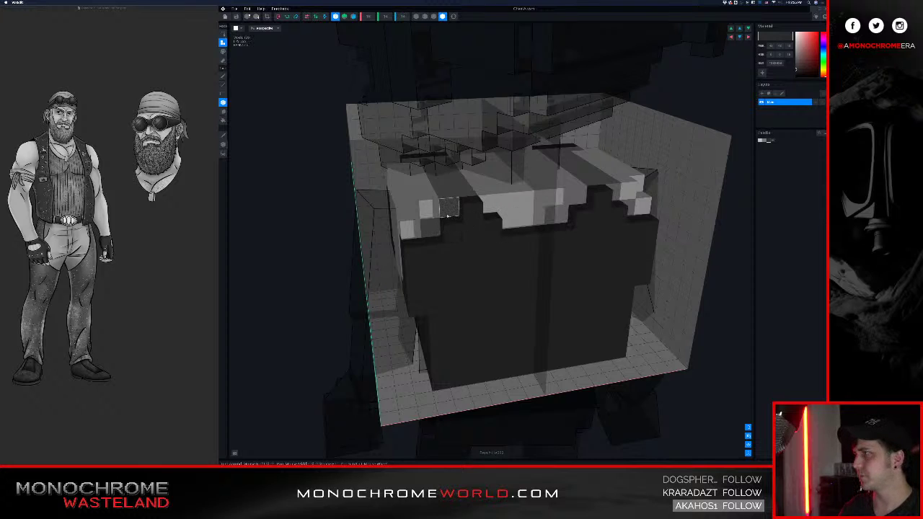
click(448, 215)
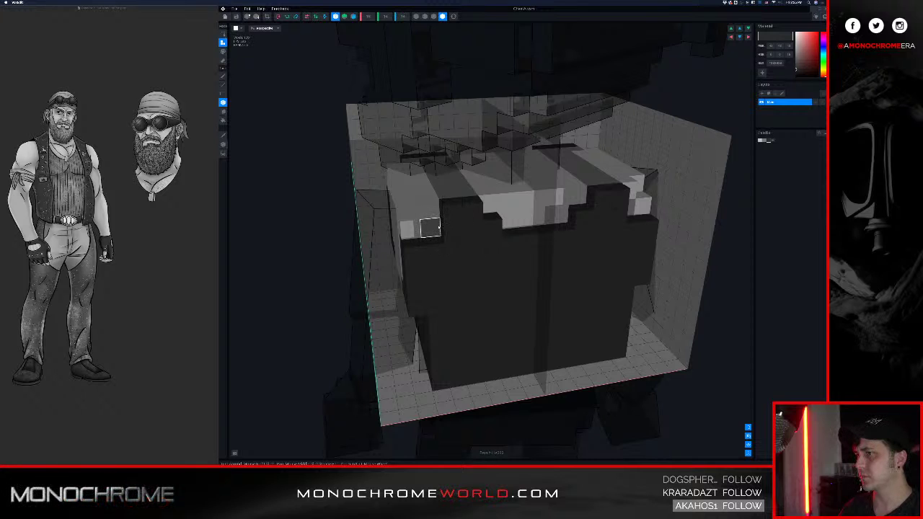
click(432, 228)
- Check the chest from the front, save it and go back to the full character rig
right_drag(477, 203, 367, 167)
scroll(484, 202, up, 3)
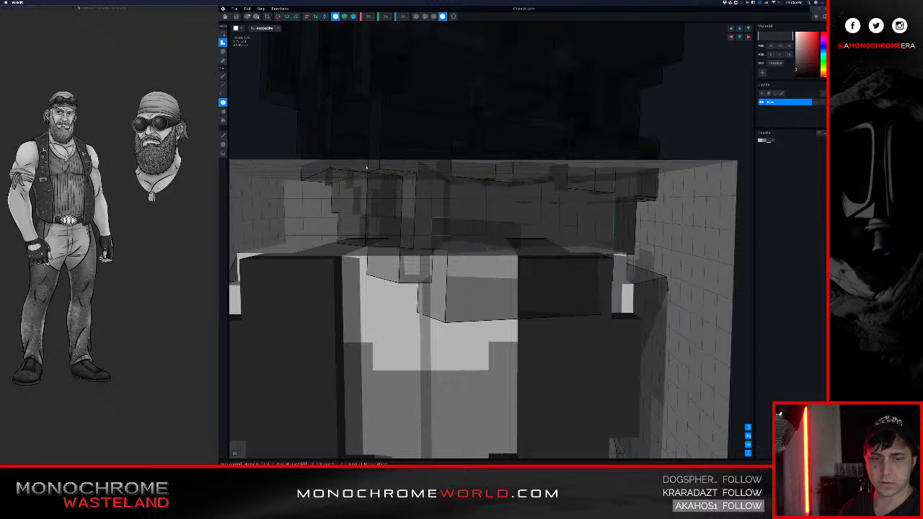
click(226, 16)
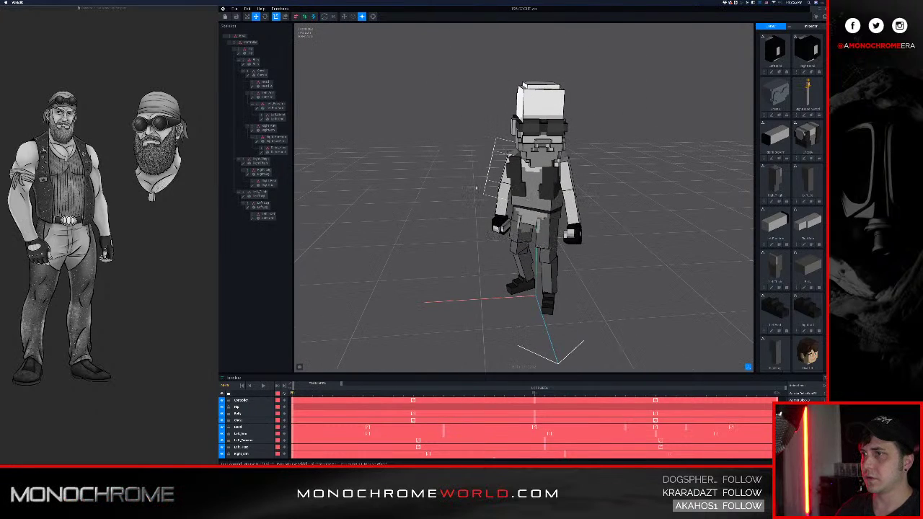
- Examine the vest's shoulder area up close on the rig and open the chest for editing
right_drag(476, 188, 533, 191)
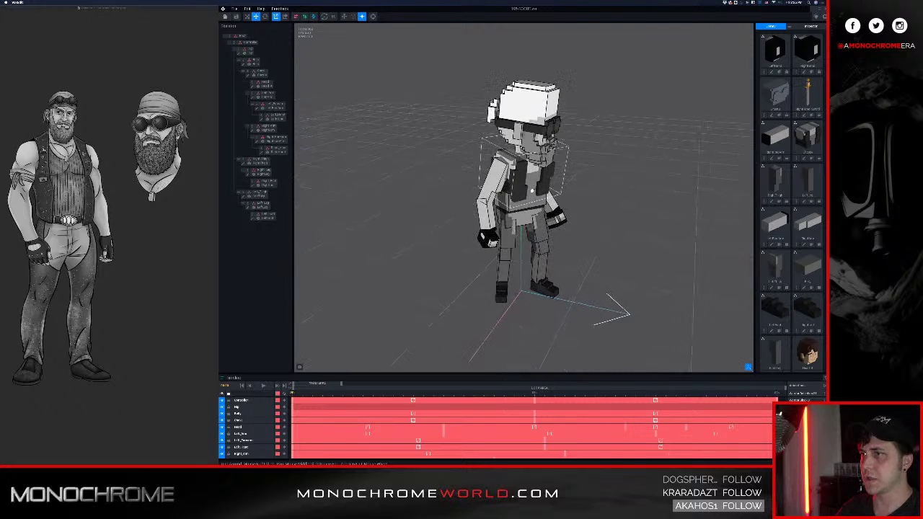
scroll(532, 191, up, 6)
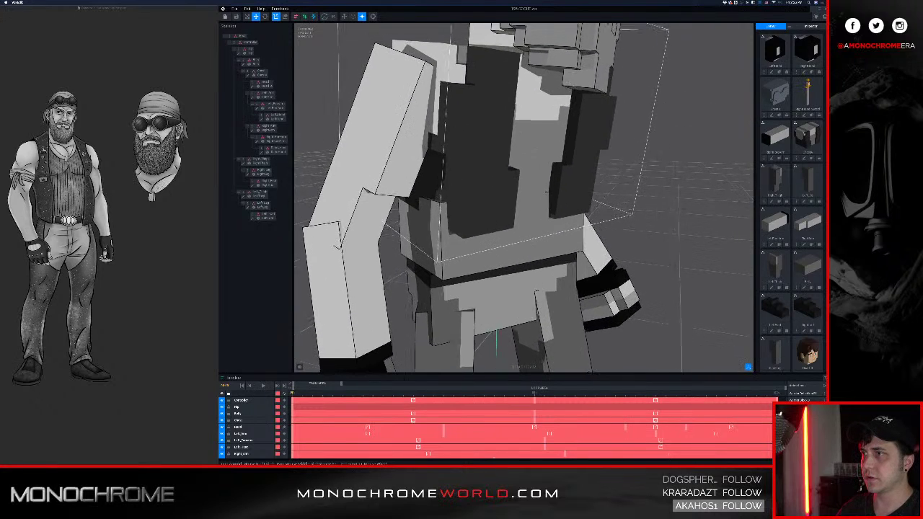
scroll(454, 157, up, 8)
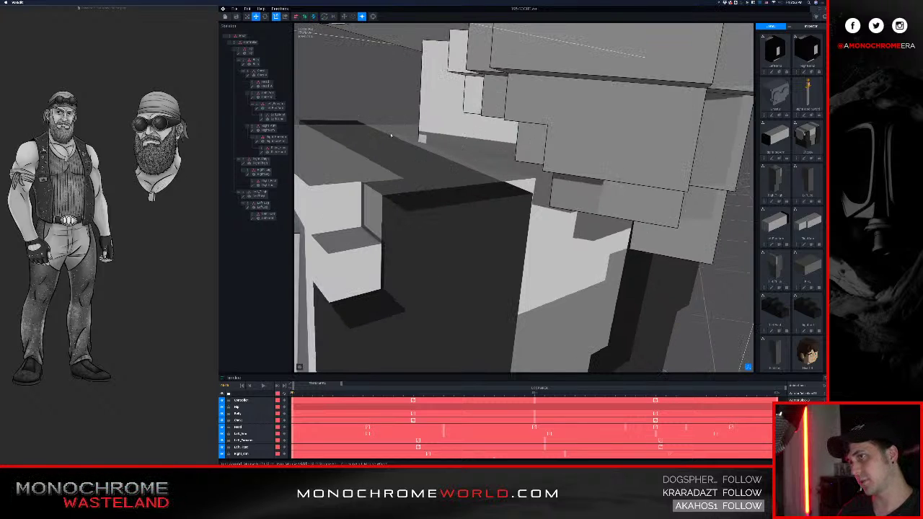
scroll(375, 124, up, 2)
scroll(392, 133, up, 1)
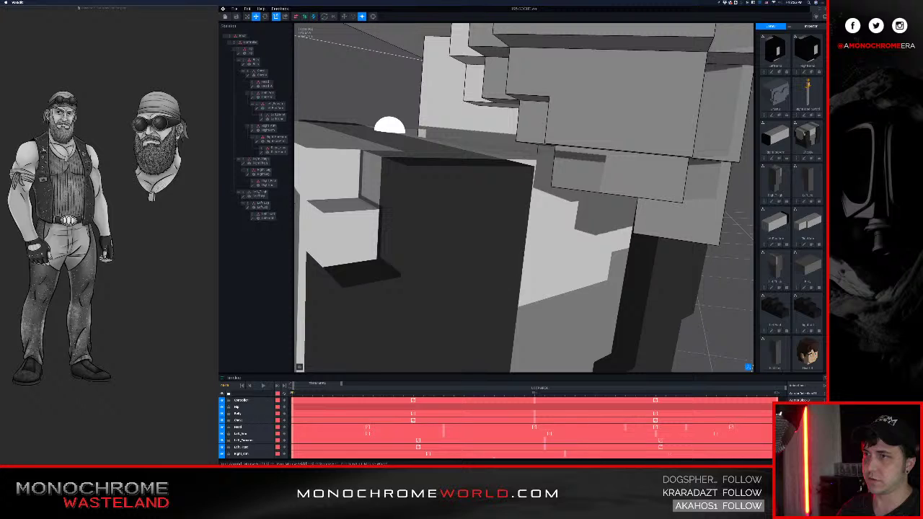
right_drag(431, 133, 434, 144)
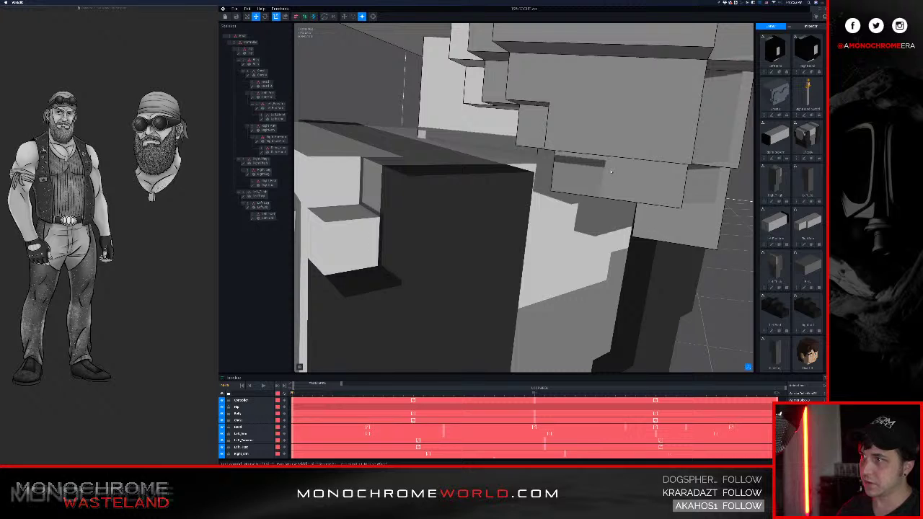
scroll(400, 177, down, 5)
click(396, 163)
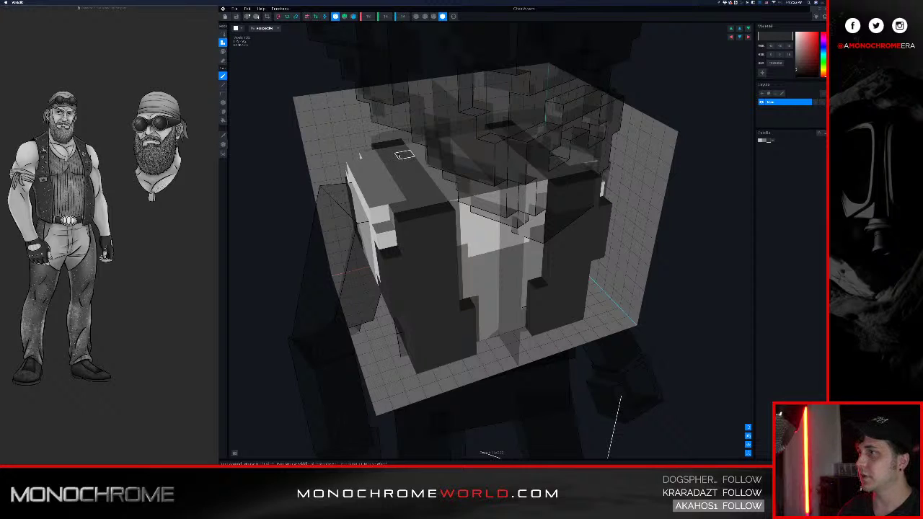
- Attach raised dark voxel strips along both shoulder tops, trying and erasing a wider block at their front ends
mouse_move(399, 150)
mouse_down()
mouse_move(389, 157)
mouse_move(415, 177)
mouse_move(424, 203)
mouse_move(440, 184)
mouse_move(406, 170)
mouse_up()
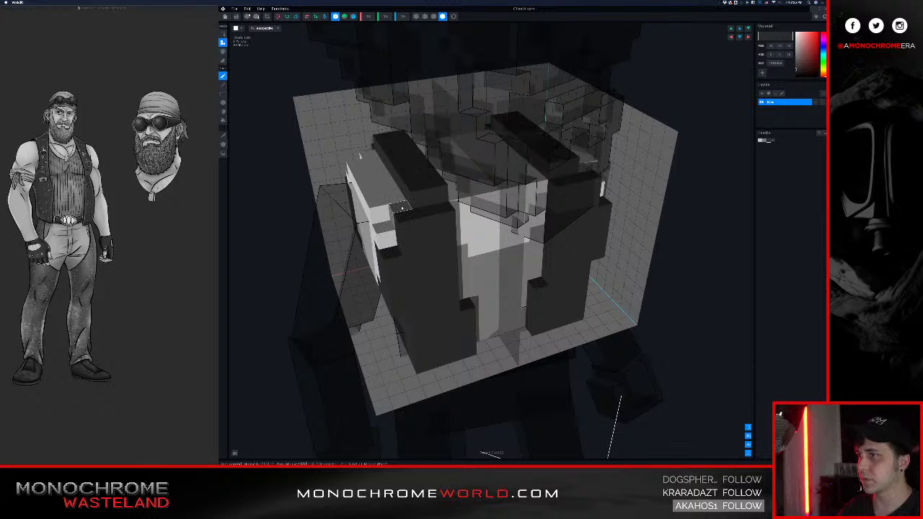
drag(402, 208, 450, 253)
key(e)
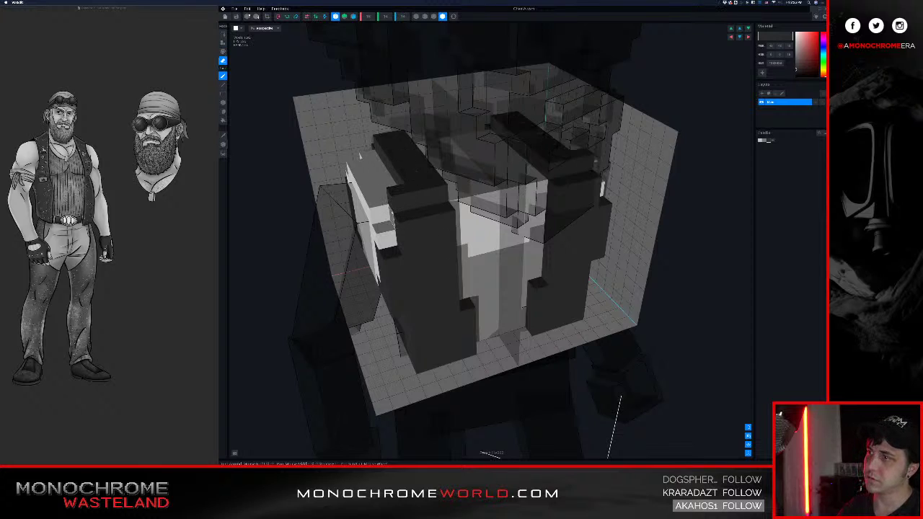
key(p)
key(e)
click(399, 208)
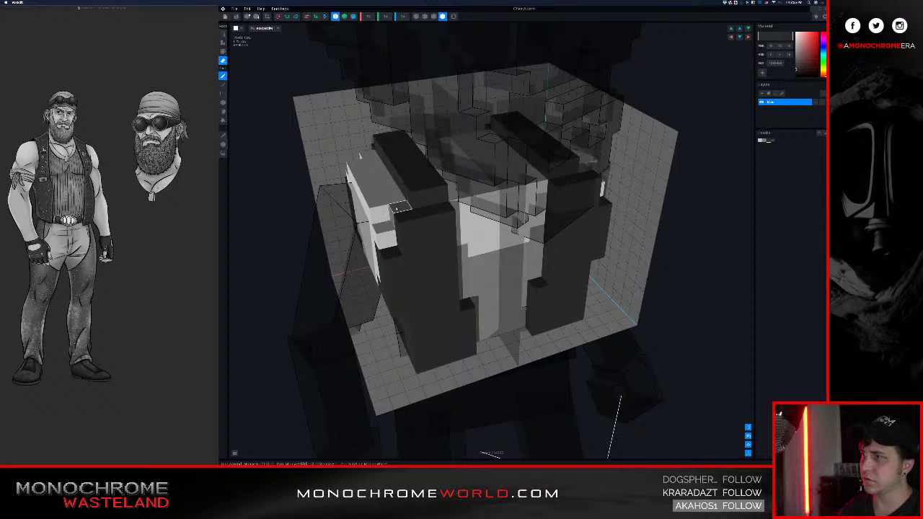
- Paint the front outer corner of the shoulder tops dark grey, save the chest and return to the rig
key(p)
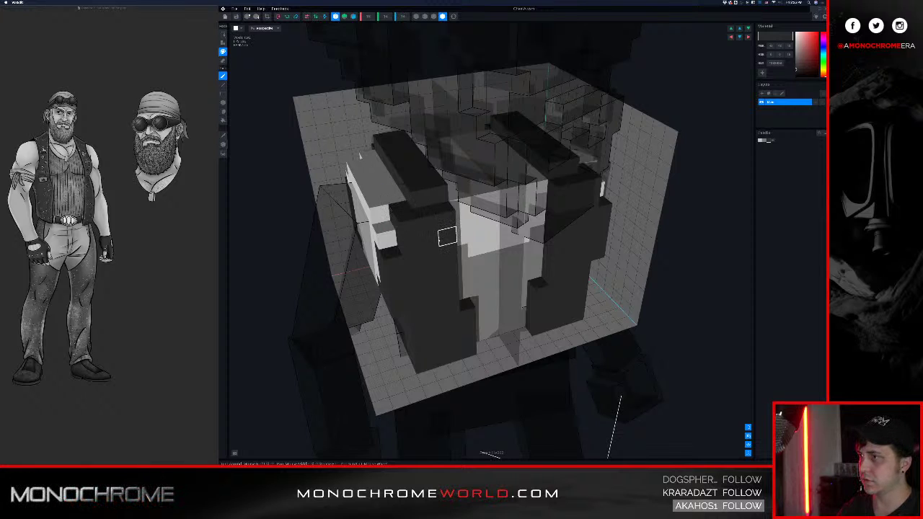
mouse_move(447, 236)
right_down()
mouse_move(438, 237)
mouse_move(446, 236)
right_up()
right_drag(444, 238, 367, 165)
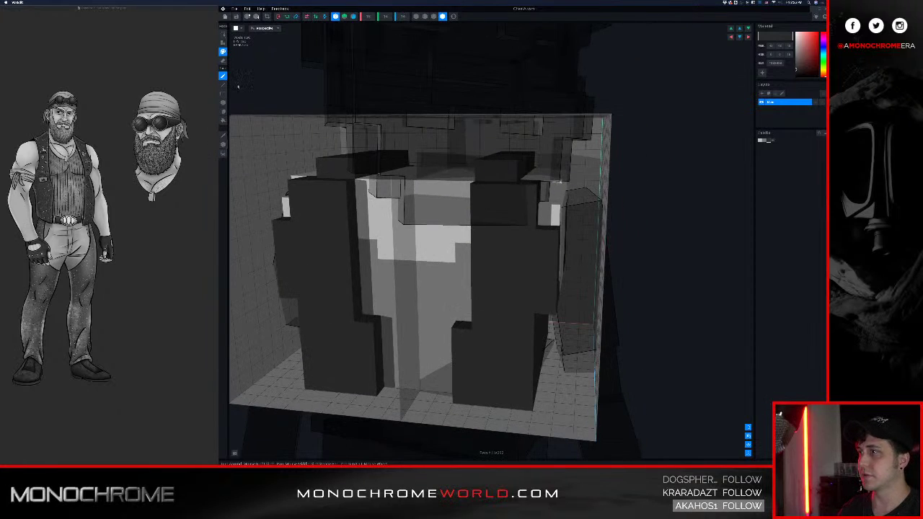
click(226, 17)
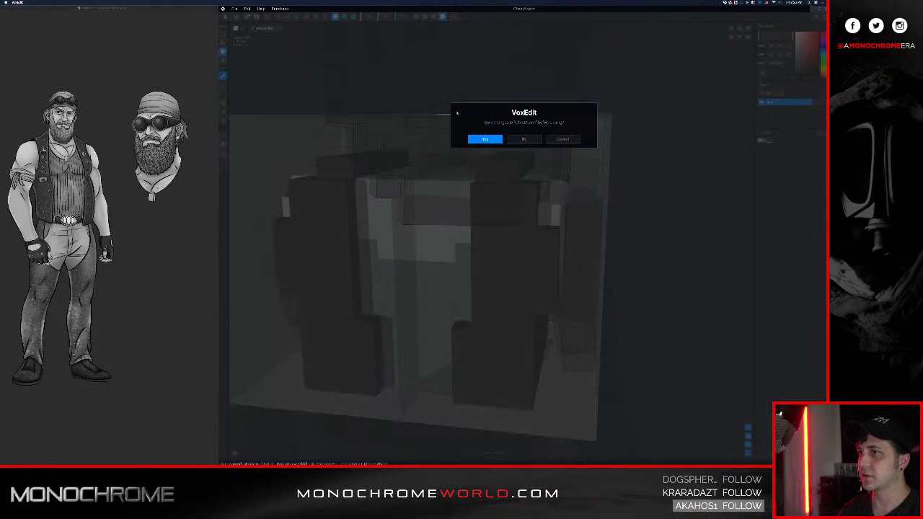
click(490, 140)
- Check the raised shoulder strips on the full rig and reopen the chest for editing
scroll(502, 161, down, 5)
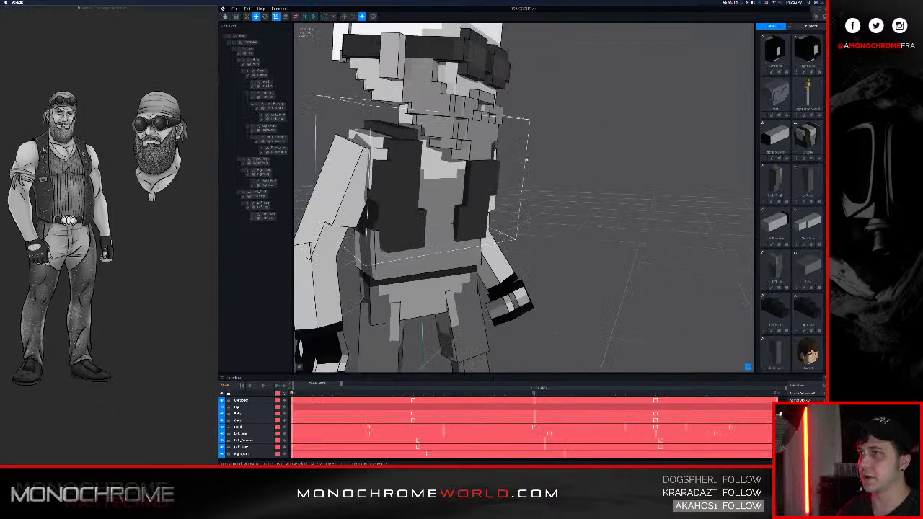
right_drag(548, 160, 400, 144)
scroll(498, 143, down, 2)
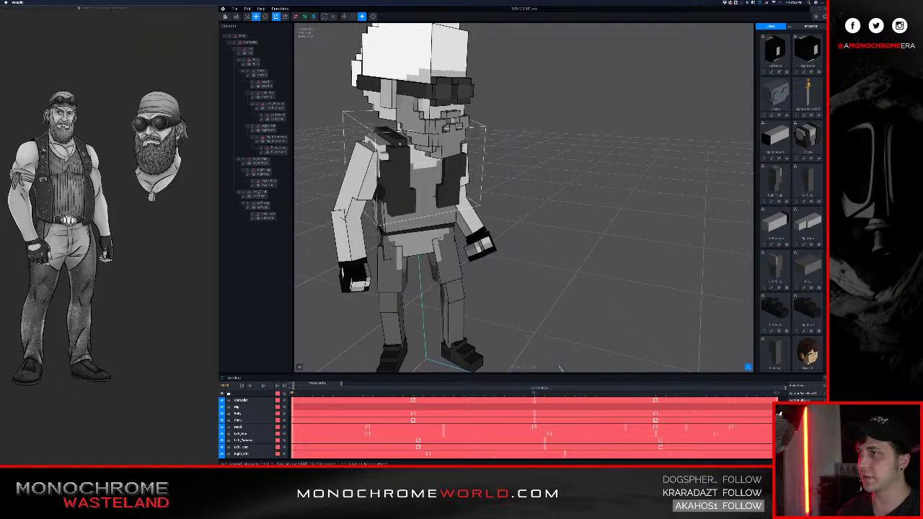
click(398, 153)
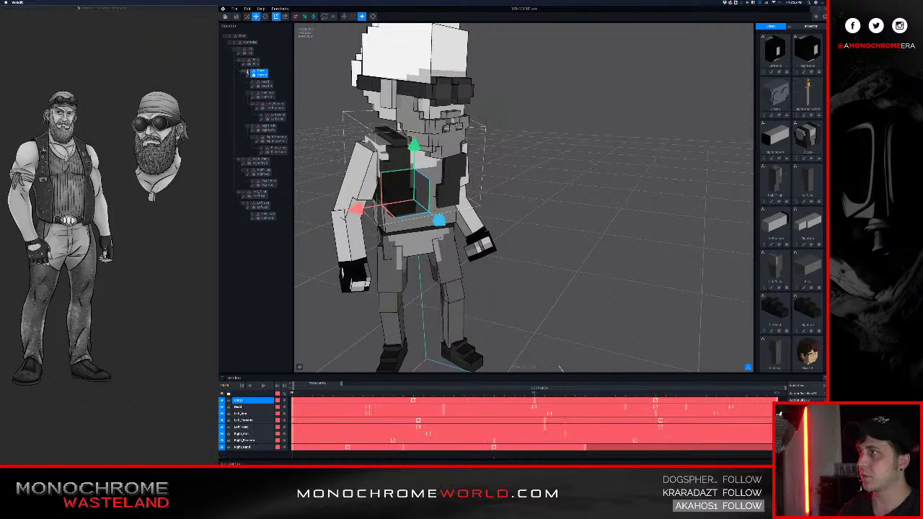
click(248, 75)
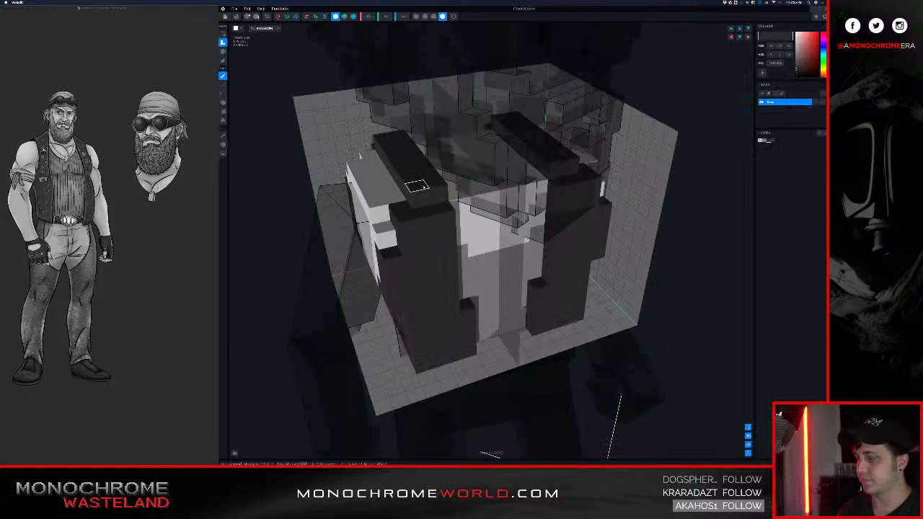
- Erase the raised voxel strips from the tops of both shoulders
key(r)
mouse_move(437, 184)
mouse_down()
mouse_move(424, 188)
mouse_move(388, 165)
mouse_move(384, 143)
mouse_up()
click(427, 175)
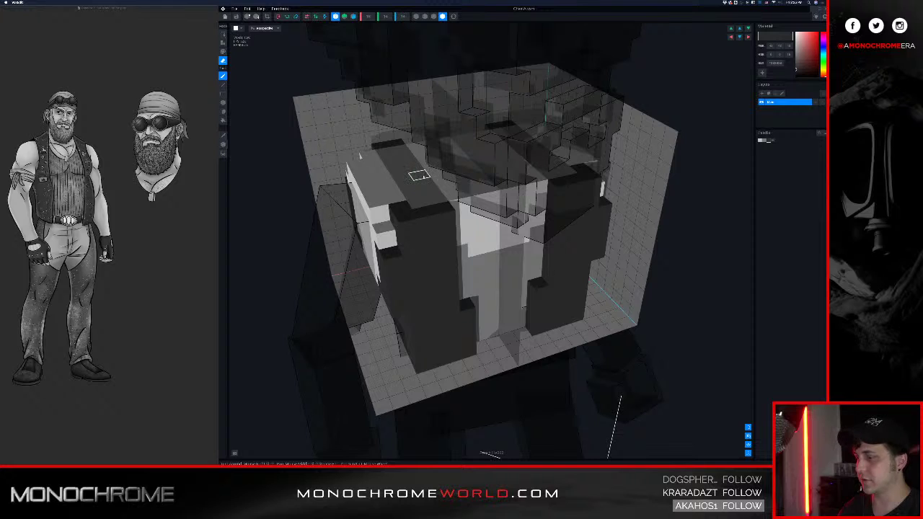
- Paint the vest straps dark grey flat along both shoulder tops and around to the upper back edge
key(g)
mouse_move(419, 202)
mouse_down()
mouse_move(437, 198)
mouse_move(393, 163)
mouse_up()
mouse_move(396, 159)
right_down()
mouse_move(385, 156)
mouse_move(393, 158)
right_up()
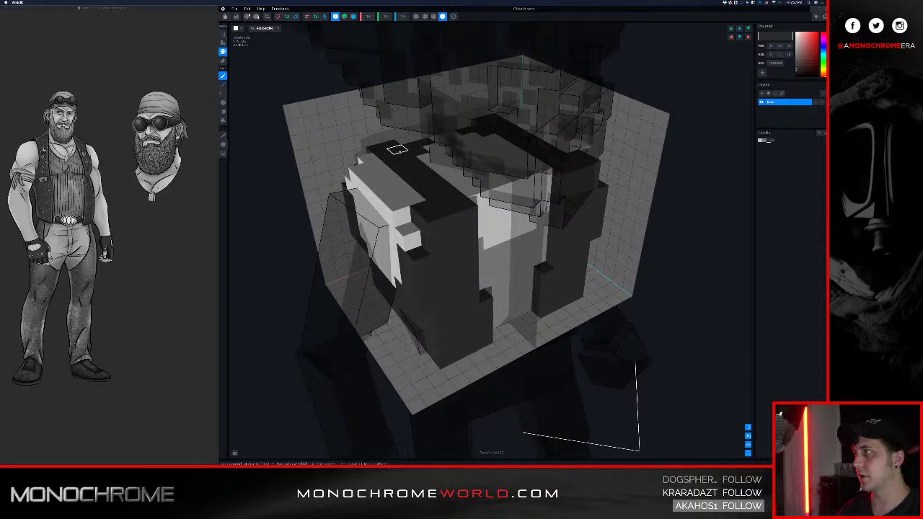
mouse_move(399, 151)
right_down()
mouse_move(523, 145)
mouse_move(415, 148)
right_up()
mouse_move(328, 165)
mouse_down()
mouse_move(344, 165)
mouse_move(348, 185)
mouse_move(366, 182)
mouse_move(293, 178)
mouse_up()
- Widen the dark shoulder straps outward by painting the adjoining light column from the front toward the back
key(a)
right_drag(311, 206, 386, 209)
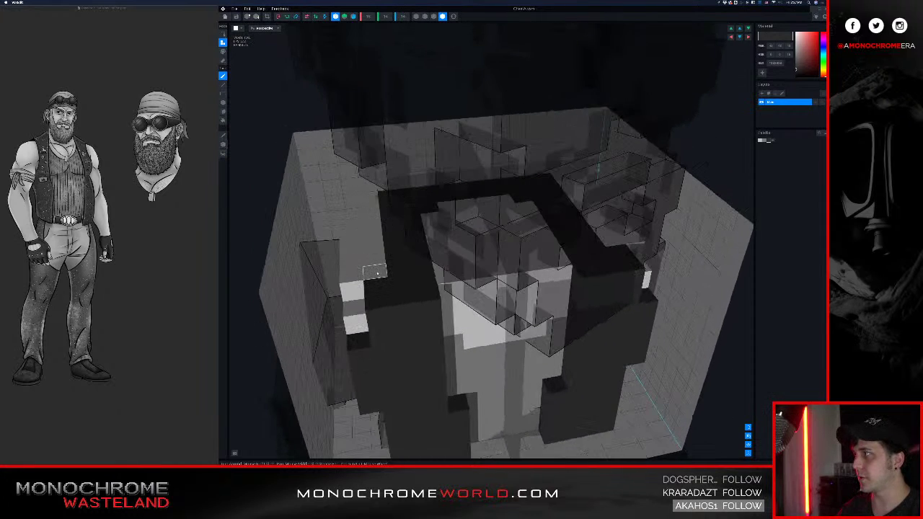
key(3)
drag(376, 272, 371, 210)
- Sample the light neckline colour, paint the shirt's neck opening one stepped row deeper, and save the chest back to the rig
right_drag(370, 202, 431, 191)
middle_drag(432, 192, 451, 190)
right_drag(451, 190, 453, 188)
middle_drag(453, 187, 431, 186)
middle_drag(469, 219, 455, 219)
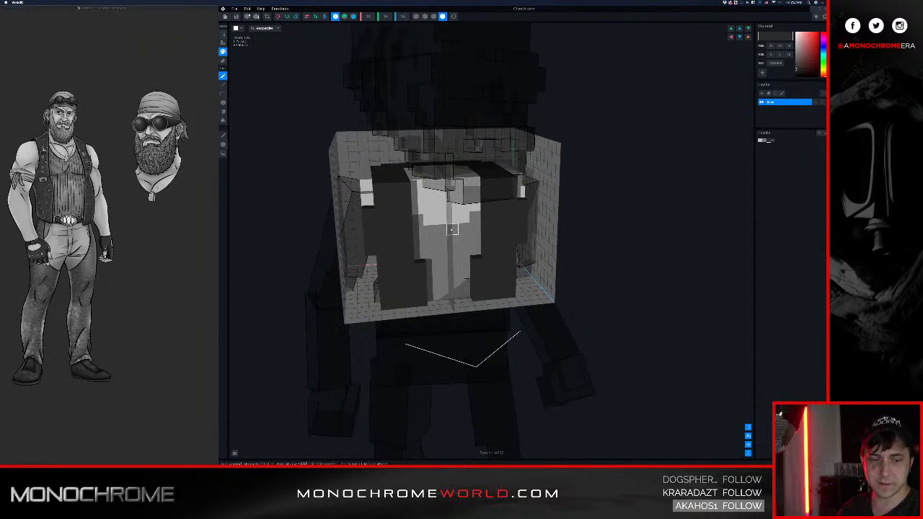
key(i)
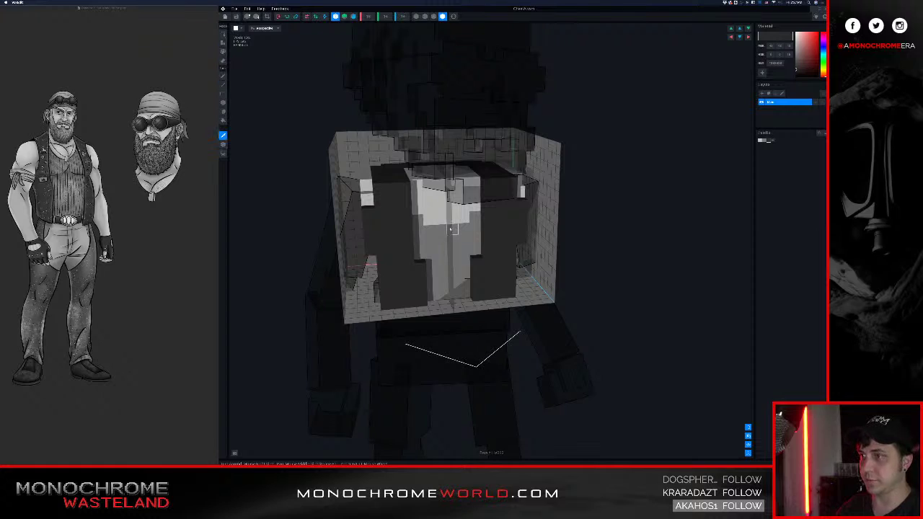
click(455, 216)
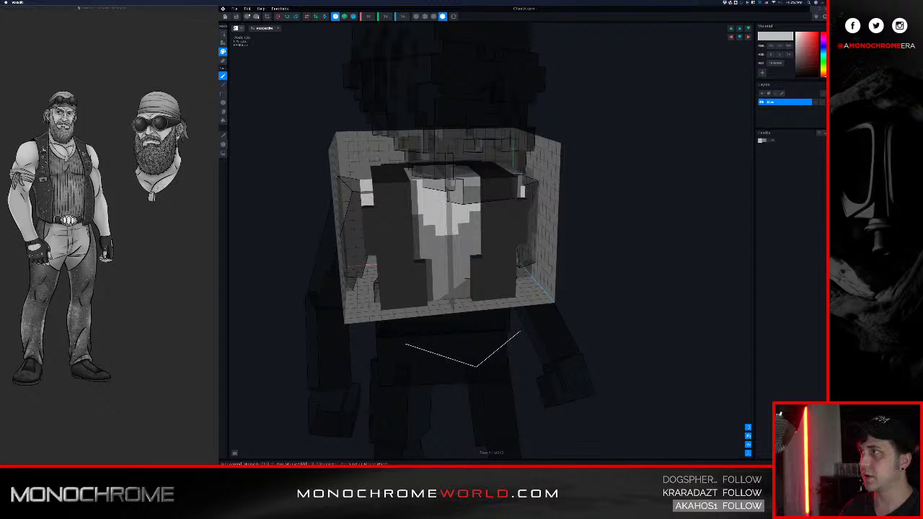
click(225, 17)
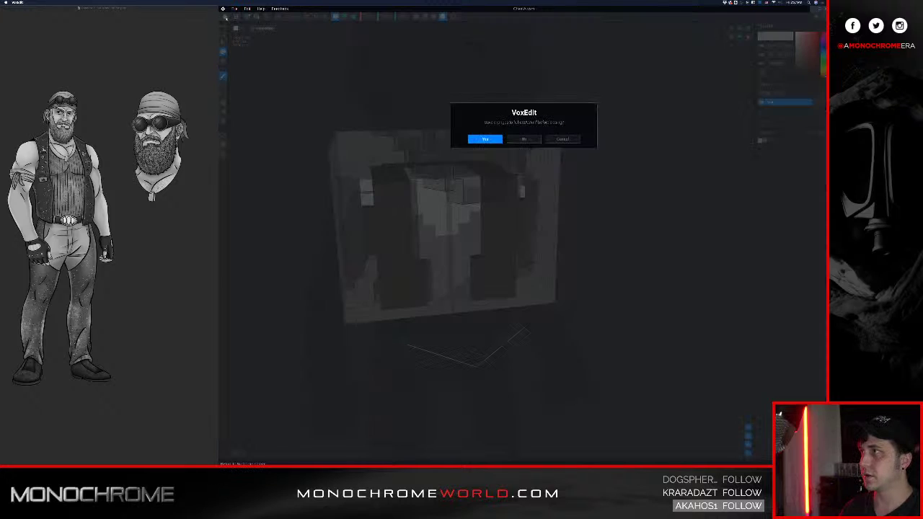
click(482, 139)
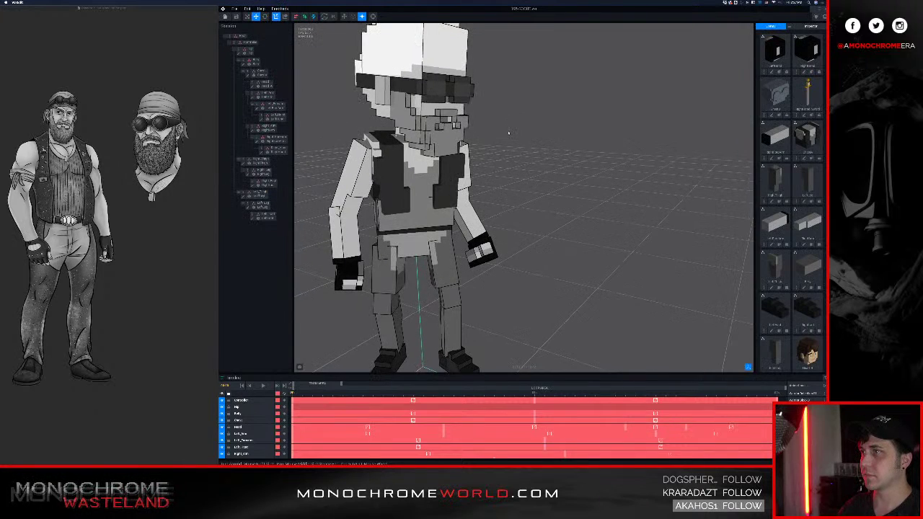
- Examine the vest's front panels, sides and neckline on the full rig from several angles and distances
scroll(510, 134, down, 3)
drag(513, 134, 502, 133)
mouse_move(496, 132)
right_down()
mouse_move(376, 136)
mouse_move(453, 131)
mouse_move(392, 128)
mouse_move(507, 135)
right_up()
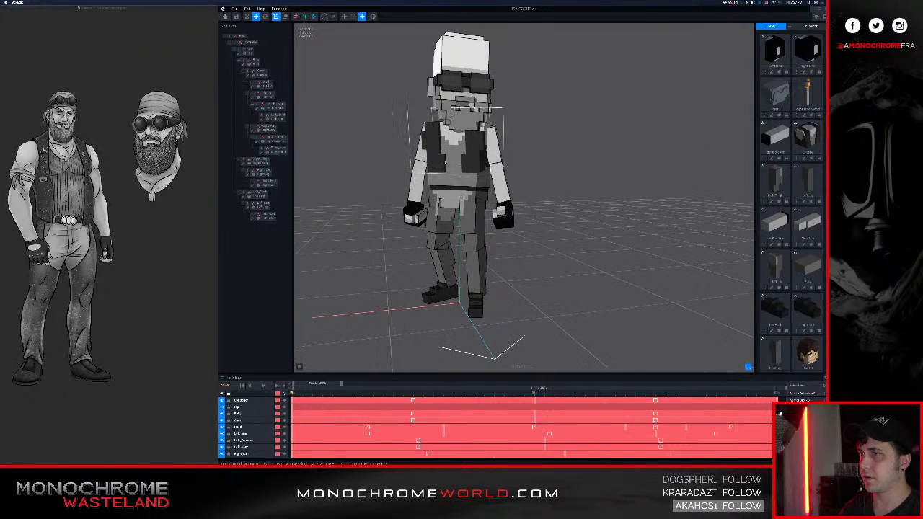
scroll(411, 141, up, 5)
right_drag(482, 167, 447, 166)
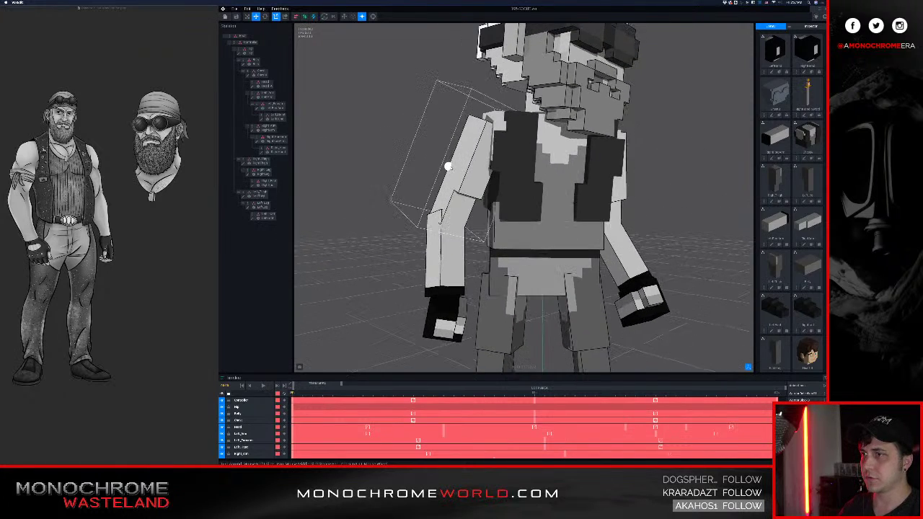
scroll(530, 234, up, 5)
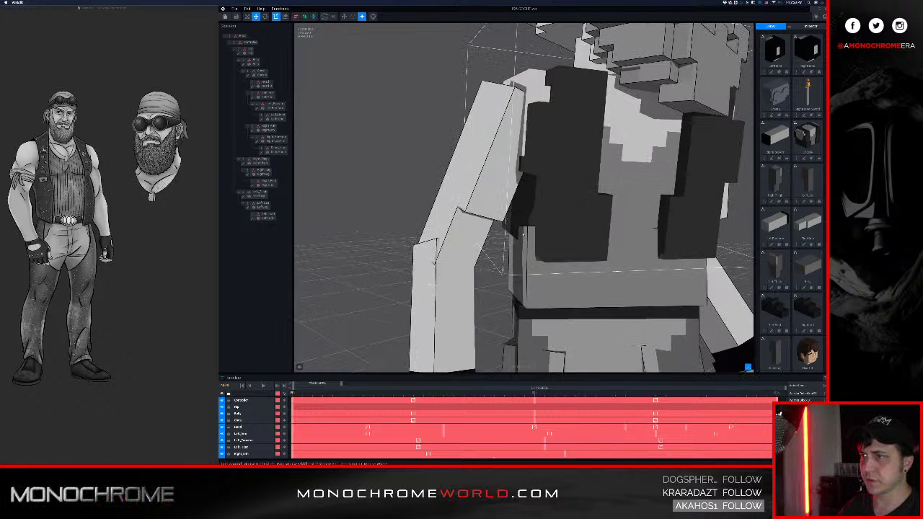
mouse_move(530, 228)
right_down()
mouse_move(521, 225)
mouse_move(530, 224)
right_up()
scroll(522, 224, up, 4)
middle_drag(529, 224, 525, 221)
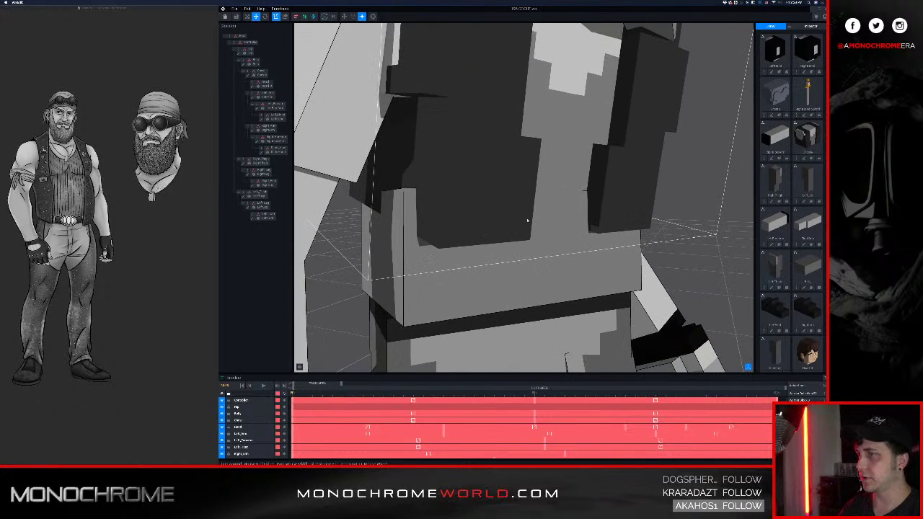
scroll(527, 220, down, 3)
right_drag(527, 221, 525, 222)
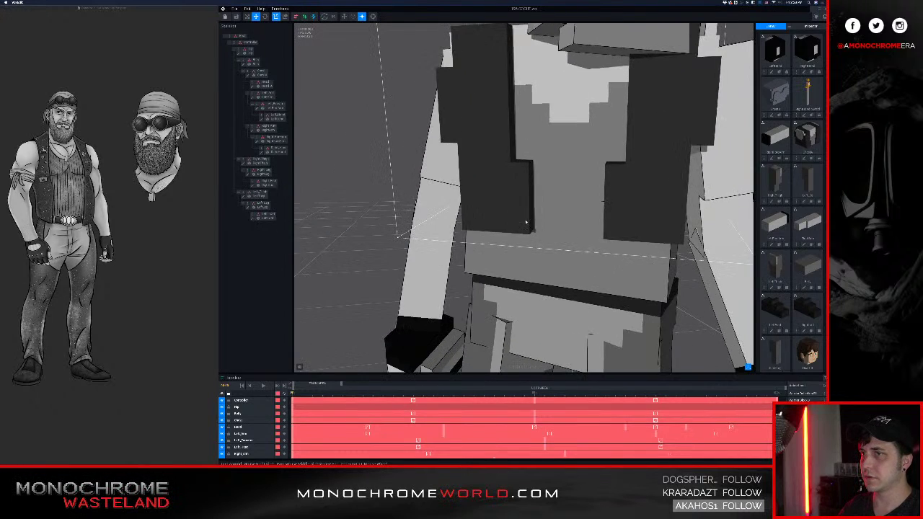
scroll(526, 216, down, 4)
scroll(431, 271, up, 2)
- Play the character's movement animation, check the vest and arms in motion from several angles, and stop playback
click(262, 386)
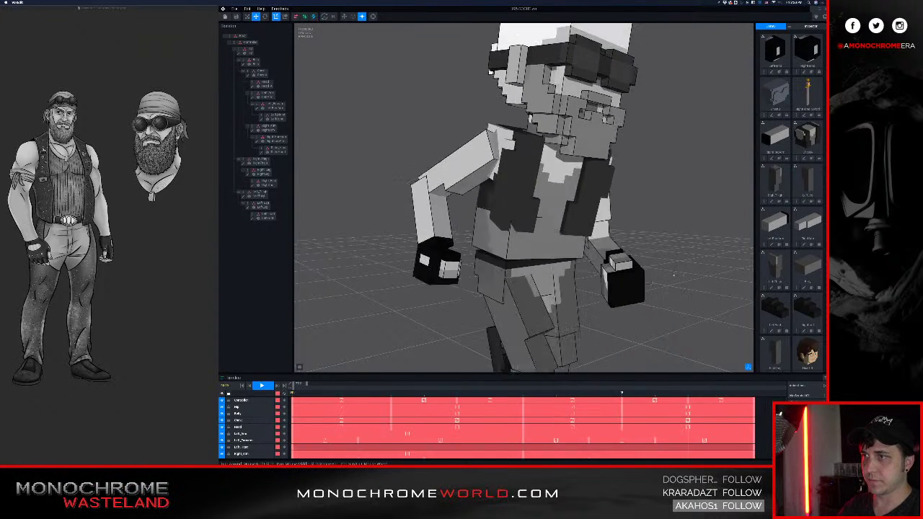
scroll(578, 217, up, 5)
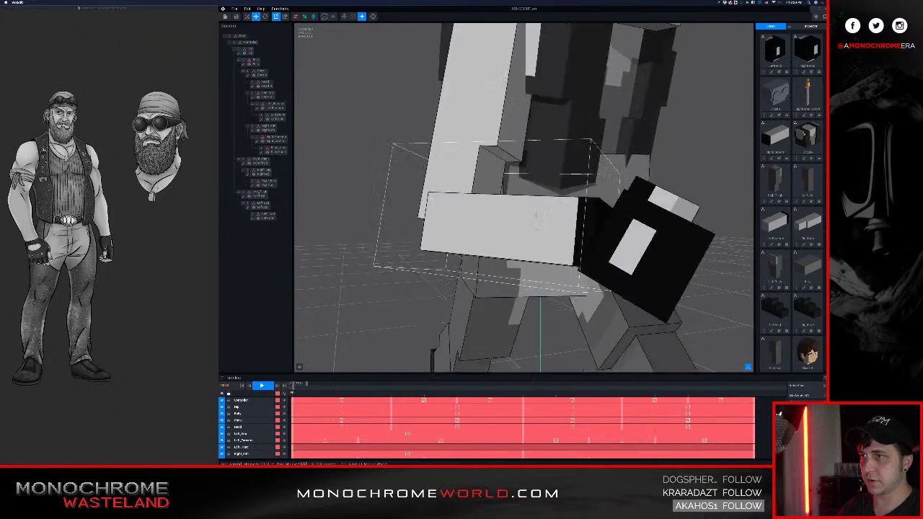
scroll(578, 217, down, 5)
scroll(577, 219, down, 5)
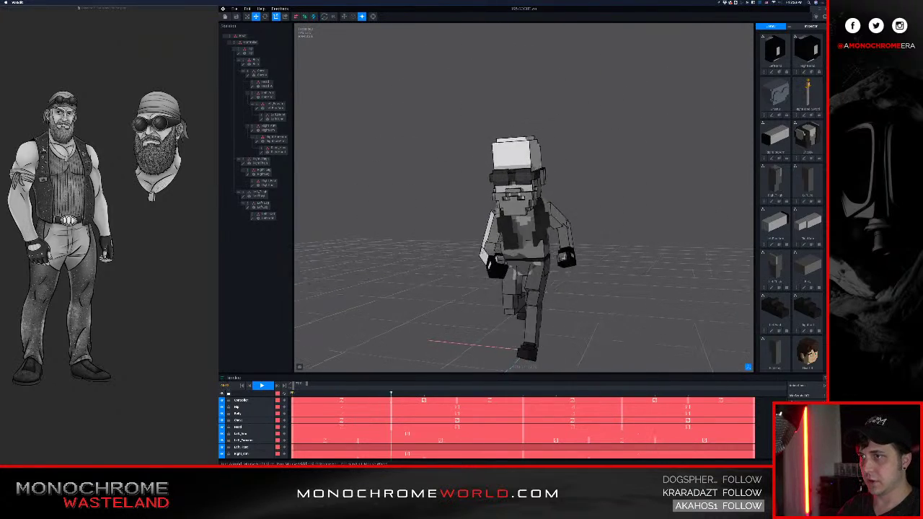
scroll(571, 221, up, 3)
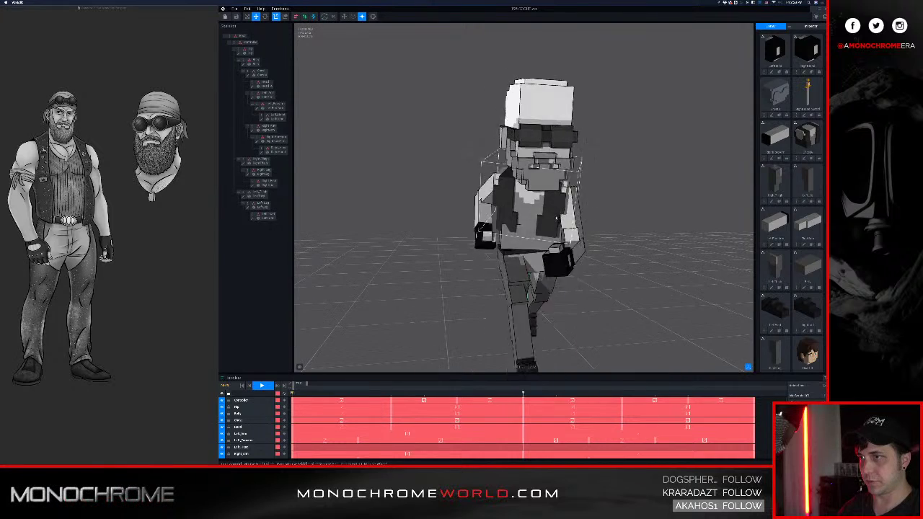
right_drag(527, 231, 437, 263)
middle_drag(436, 263, 395, 298)
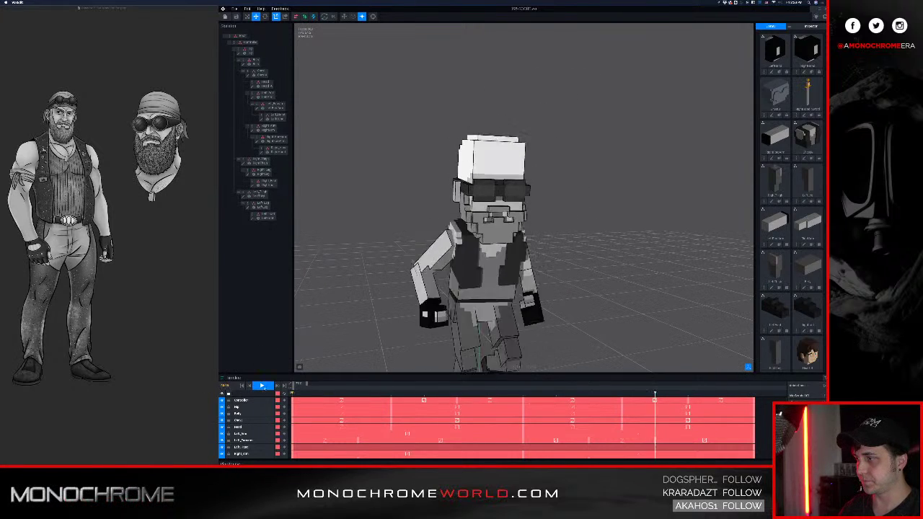
click(262, 386)
scroll(598, 332, up, 2)
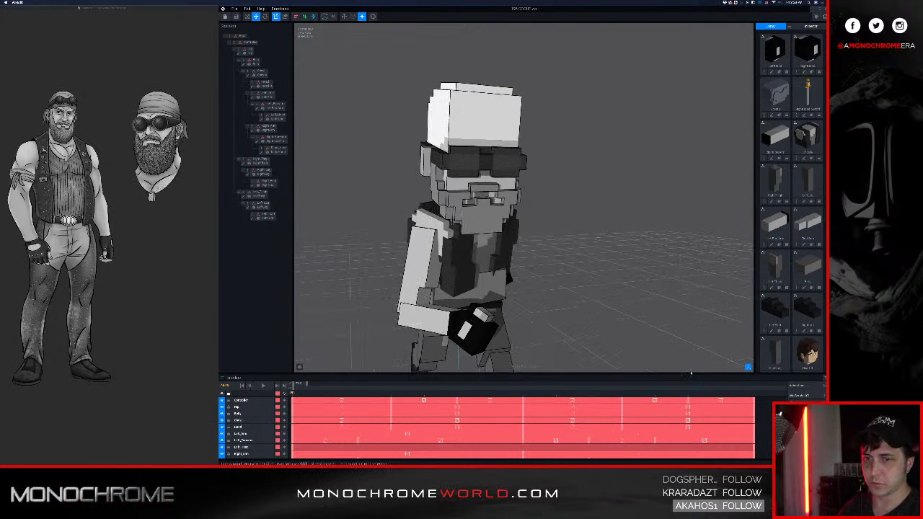
- Open the belly part below the chest, examine its front and sides against the vest, and return to the full rig
scroll(663, 326, up, 2)
right_drag(663, 326, 557, 289)
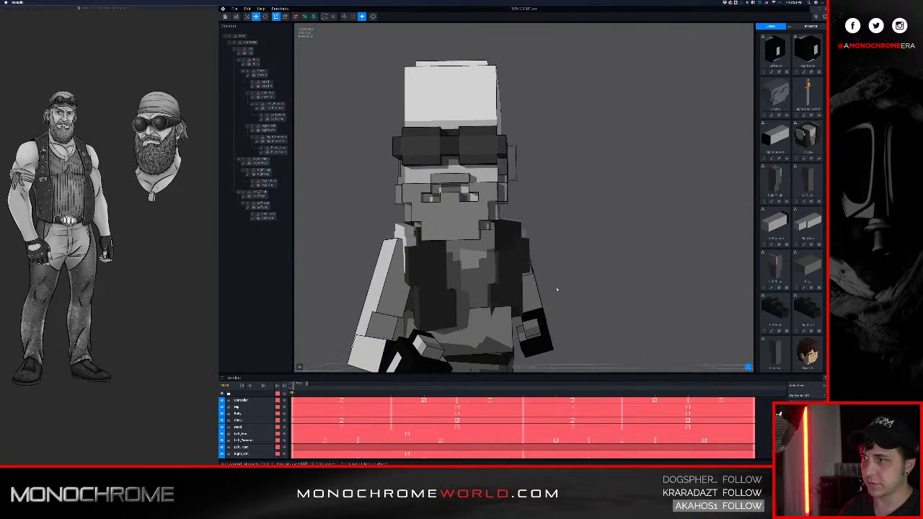
click(502, 324)
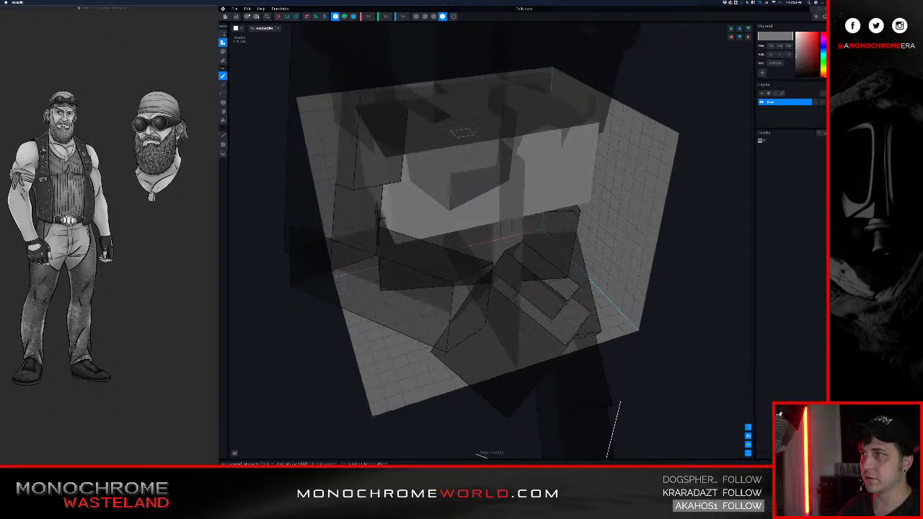
mouse_move(463, 133)
right_down()
mouse_move(433, 108)
mouse_move(389, 137)
mouse_move(378, 173)
mouse_move(462, 130)
right_up()
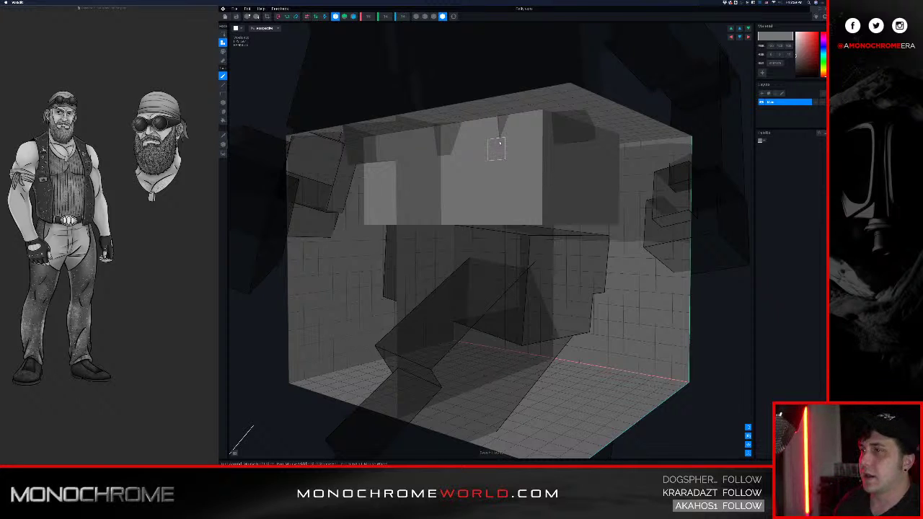
middle_drag(496, 148, 508, 166)
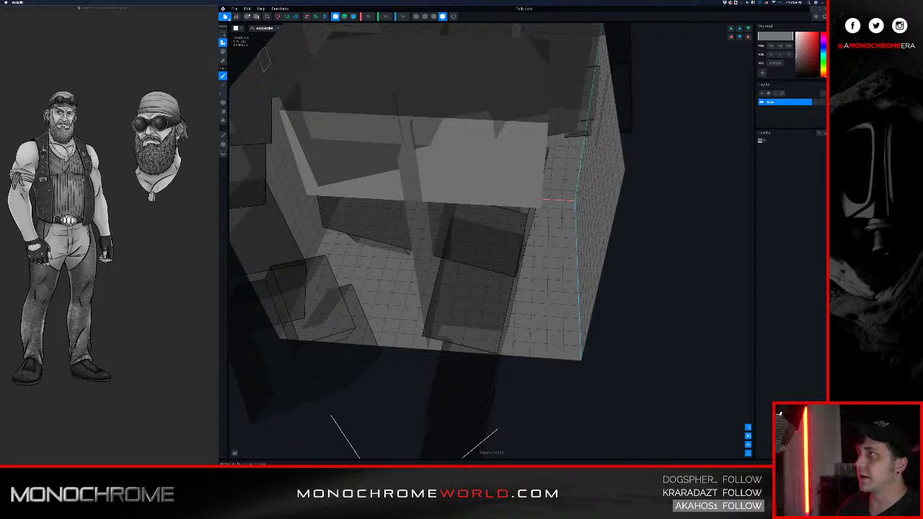
click(225, 16)
click(483, 140)
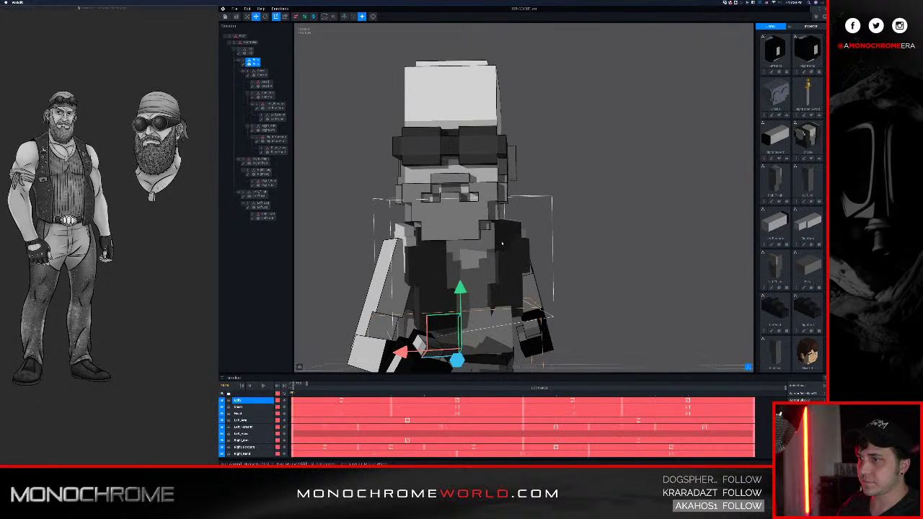
- Open the chest part, pick up the vest's dark colour, and return to the full rig with the chest saved
click(261, 74)
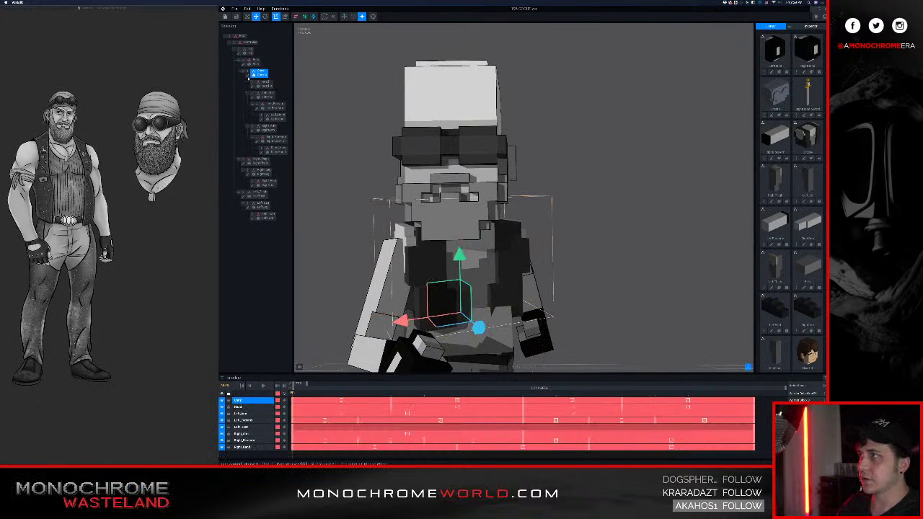
double_click(249, 77)
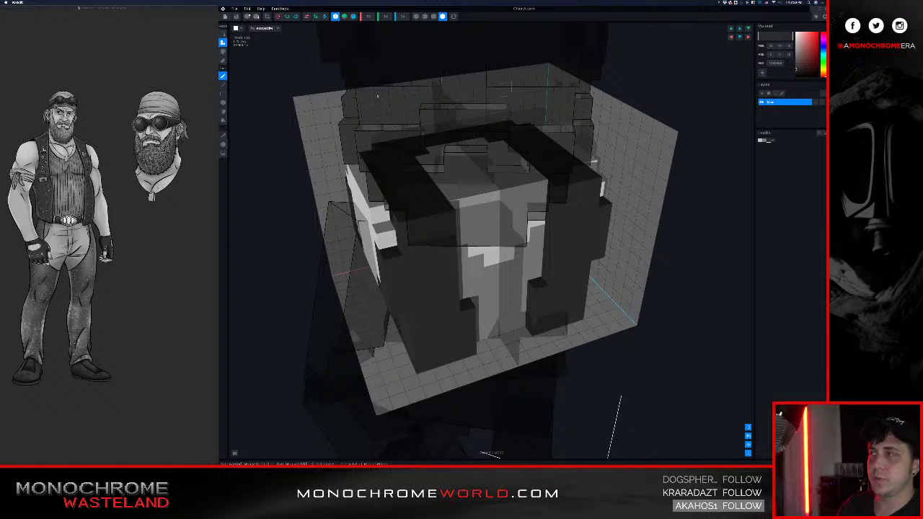
click(225, 16)
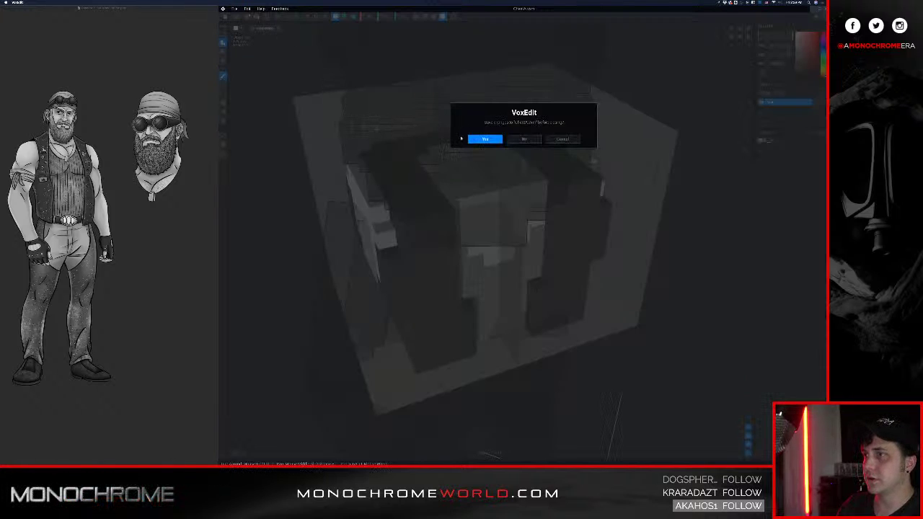
click(477, 139)
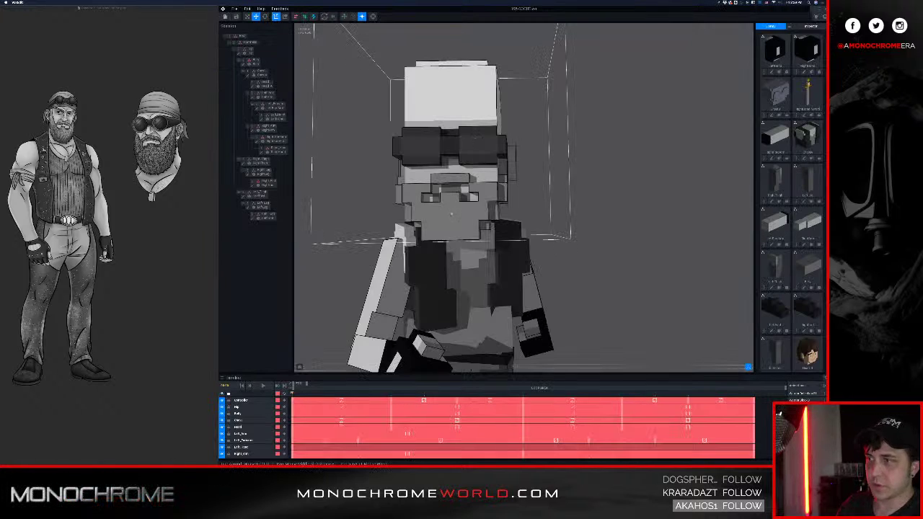
- Open the belly part, recolour the whole block with the vest's dark colour code, and save it back to the rig
click(446, 278)
middle_drag(454, 332, 429, 260)
right_drag(505, 281, 450, 267)
click(449, 268)
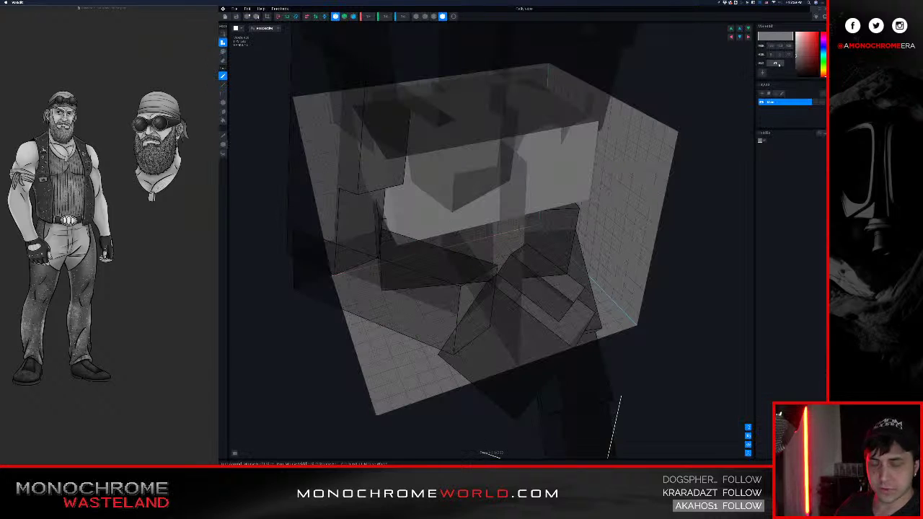
key(Return)
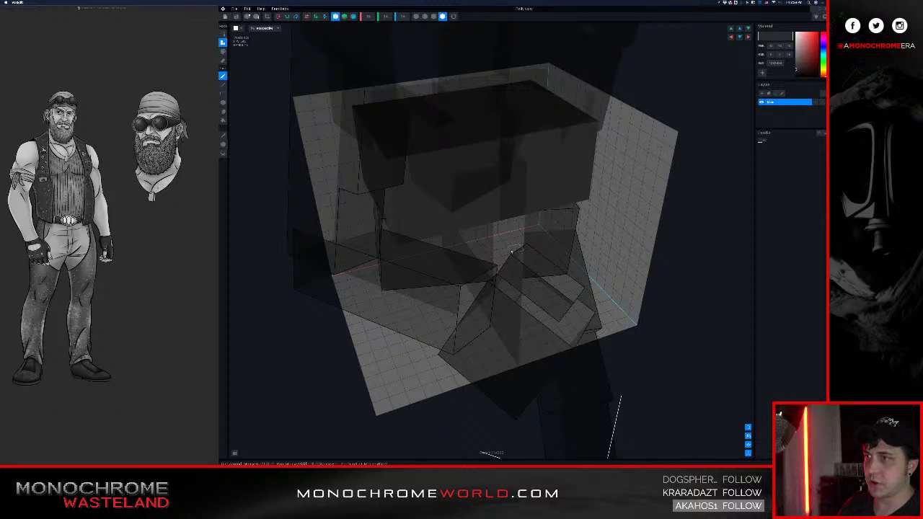
middle_drag(507, 242, 506, 153)
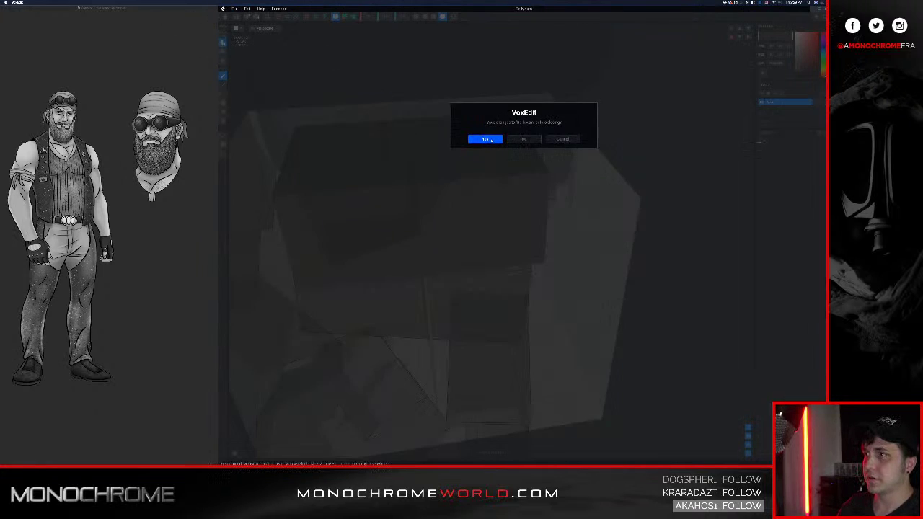
click(488, 140)
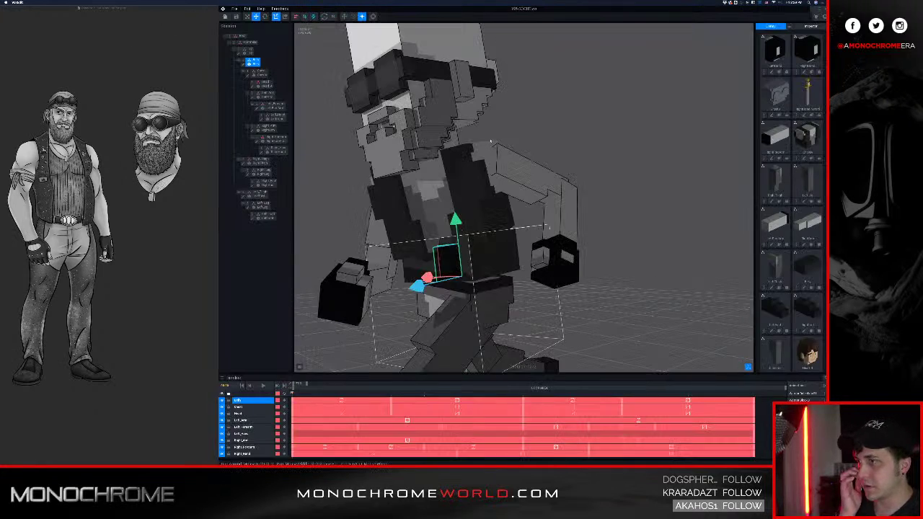
right_drag(485, 277, 580, 252)
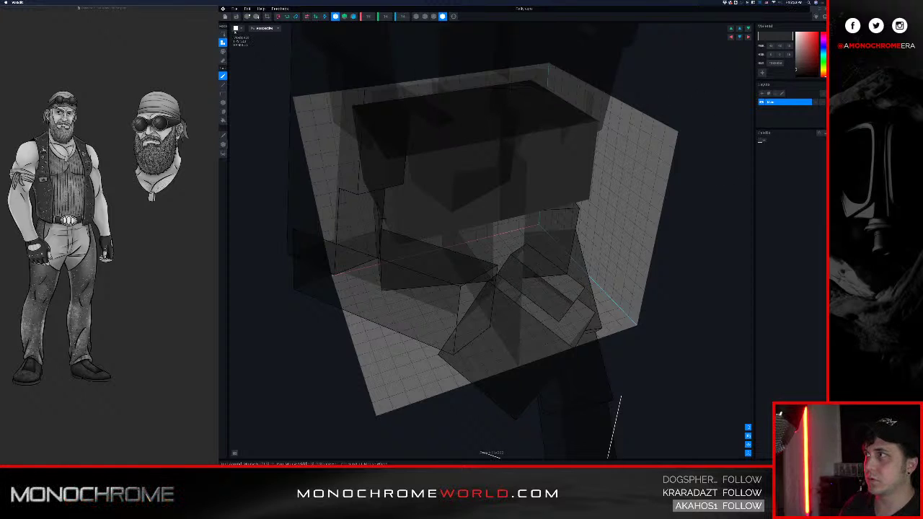
click(225, 16)
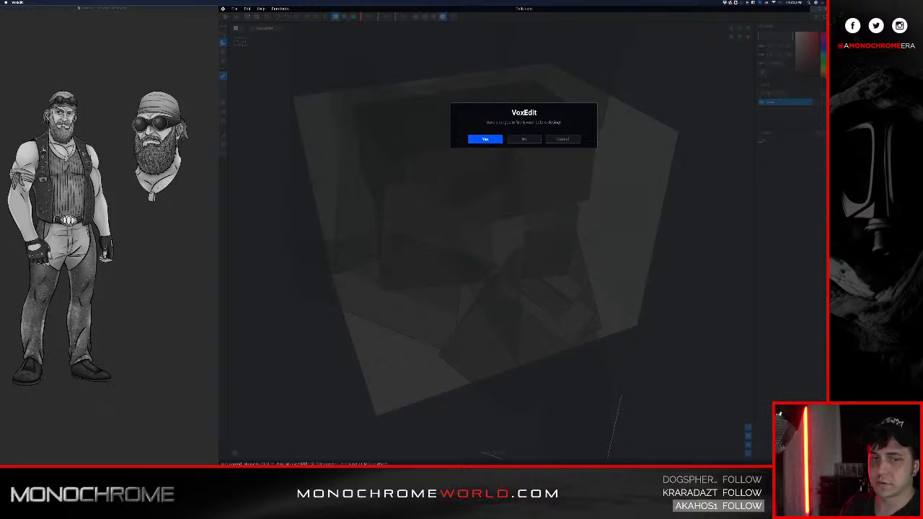
click(485, 139)
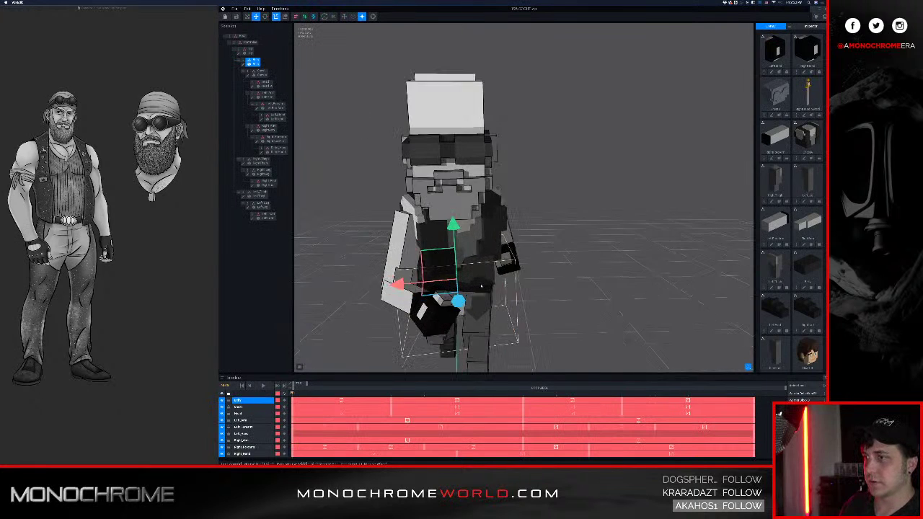
- Open the chest part, sample the grey of the shirt between the vest panels, and return to the full rig
scroll(481, 286, up, 5)
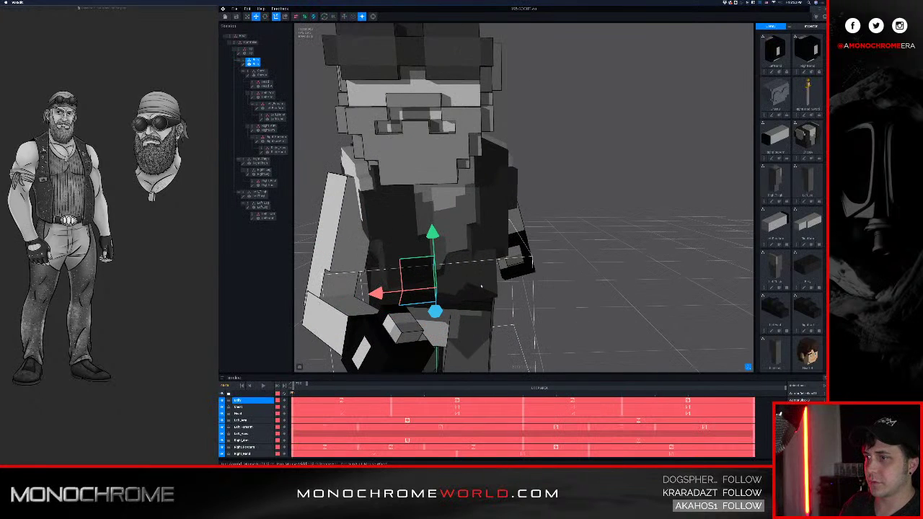
click(458, 231)
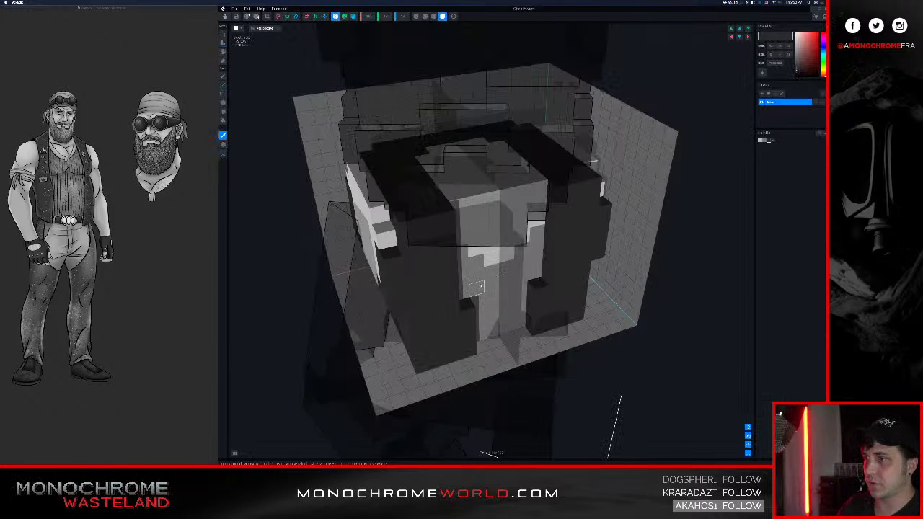
alt+click(477, 290)
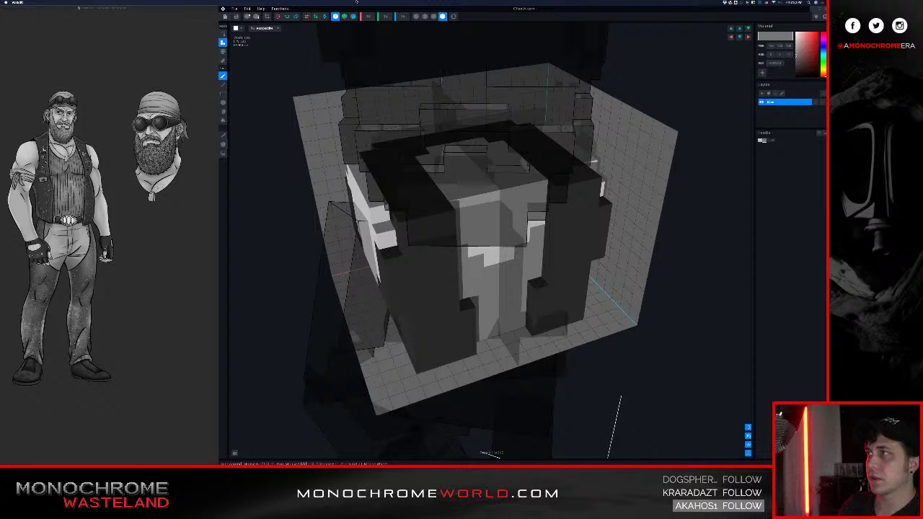
click(225, 16)
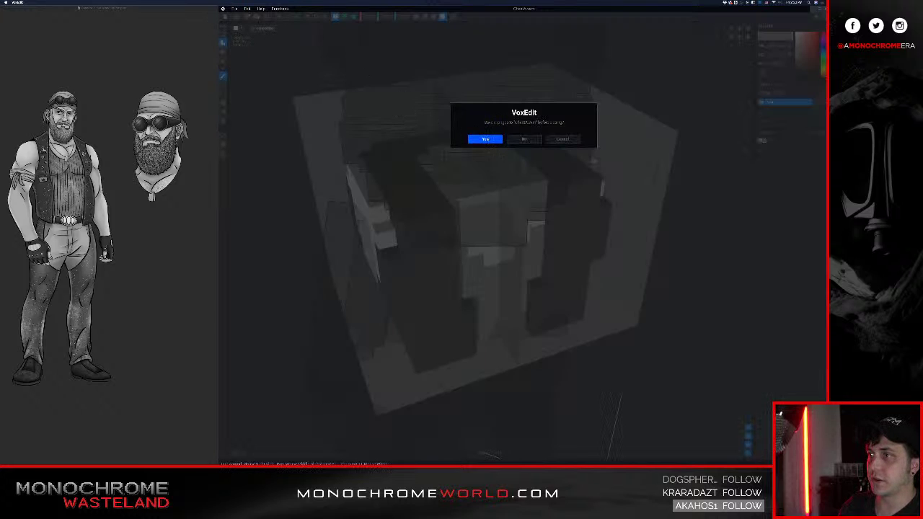
click(485, 139)
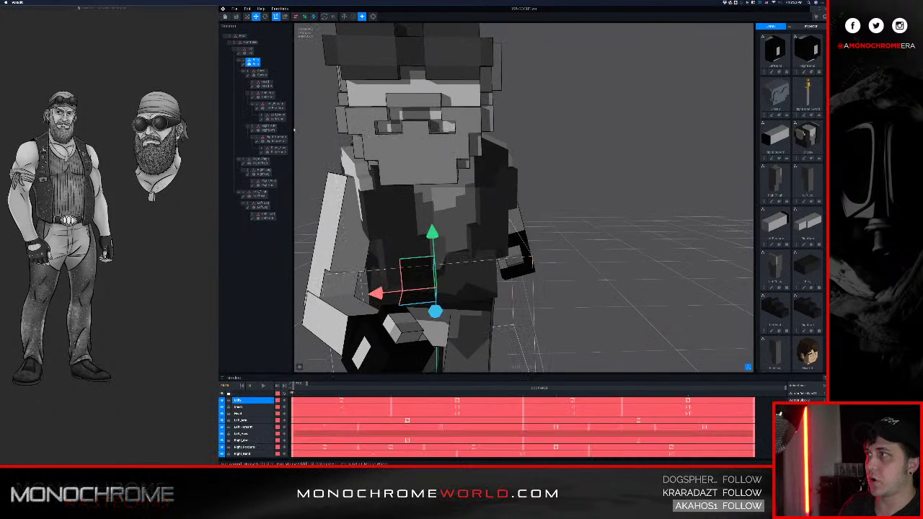
- Open the belly part, enter colour 787878 to recolour the block shirt grey, and save it back to the rig
double_click(246, 64)
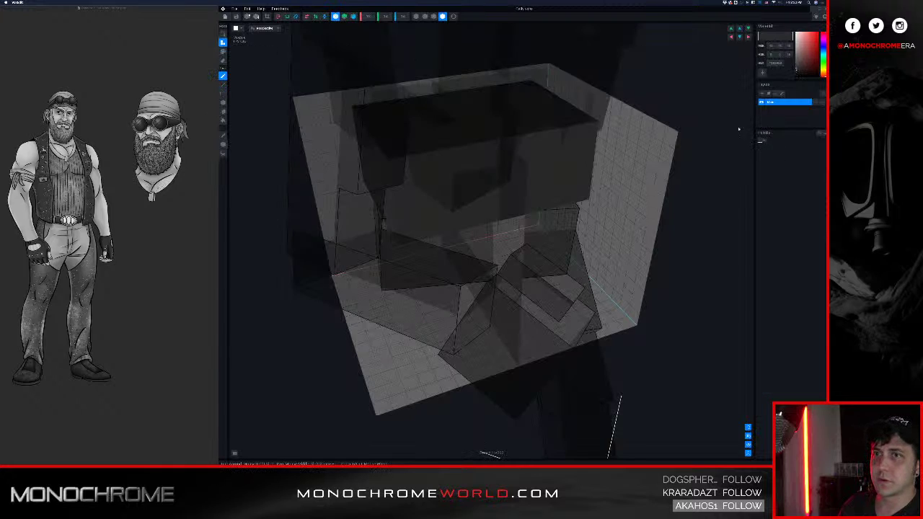
click(779, 65)
text(7878)
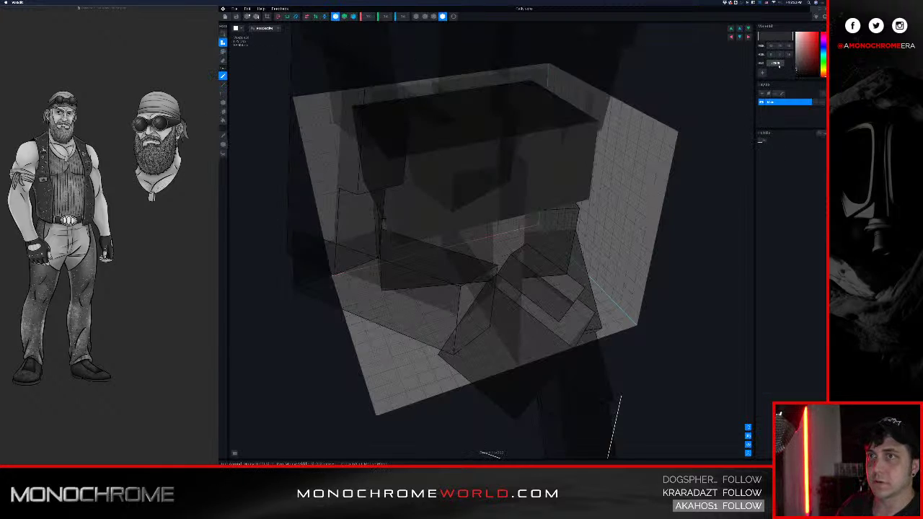
text(78)
key(Return)
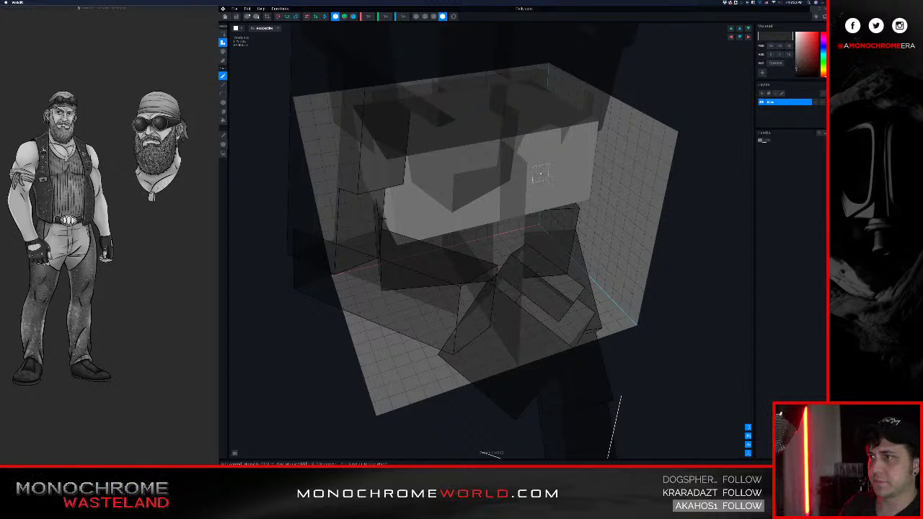
mouse_move(554, 171)
right_down()
mouse_move(540, 172)
mouse_move(549, 169)
right_up()
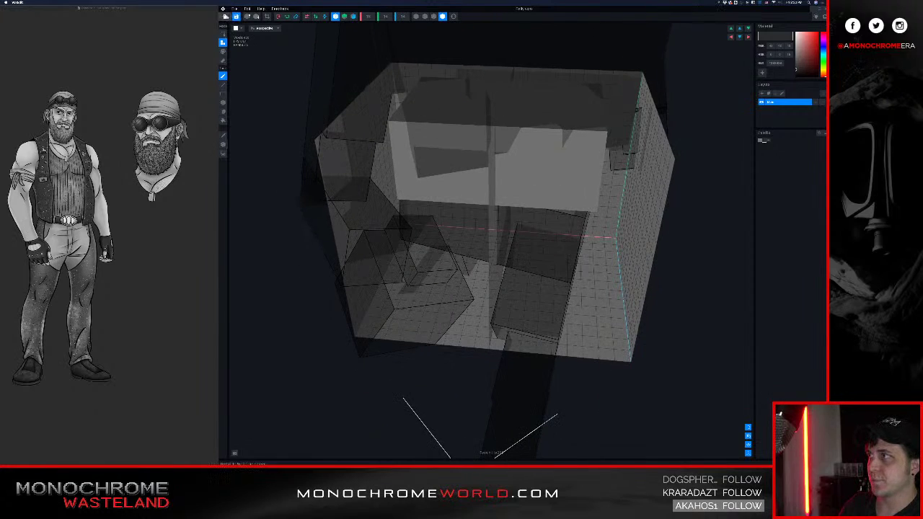
click(226, 15)
click(484, 139)
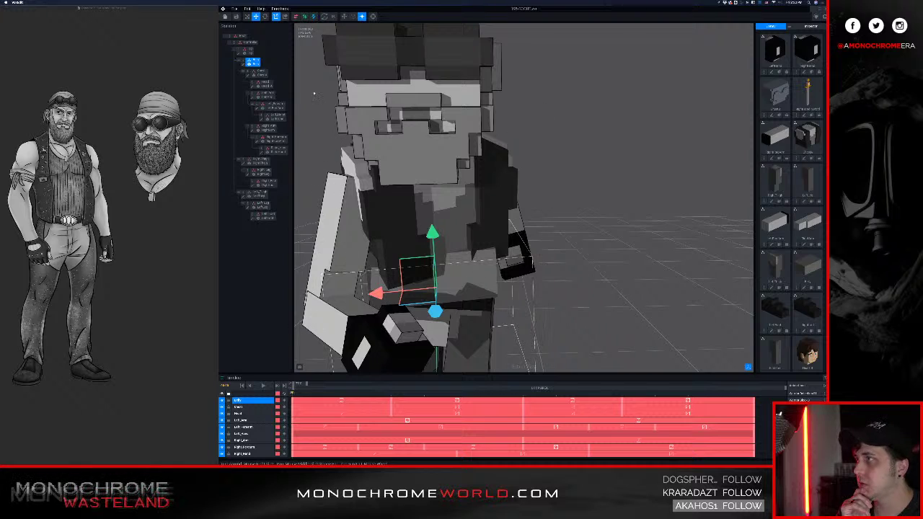
- Attach mirrored dark vest panels, one voxel thick and full height, on both outer ends of the belly's front face
double_click(254, 65)
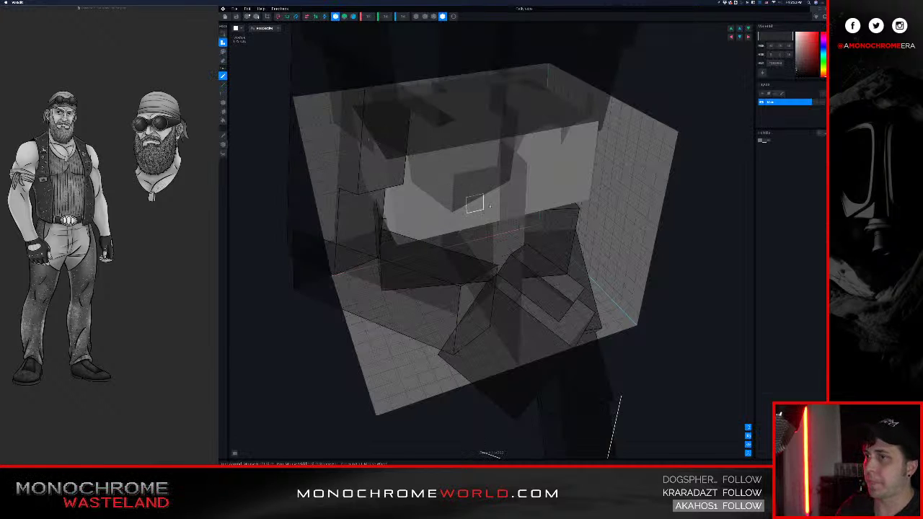
right_drag(530, 206, 558, 202)
key(p)
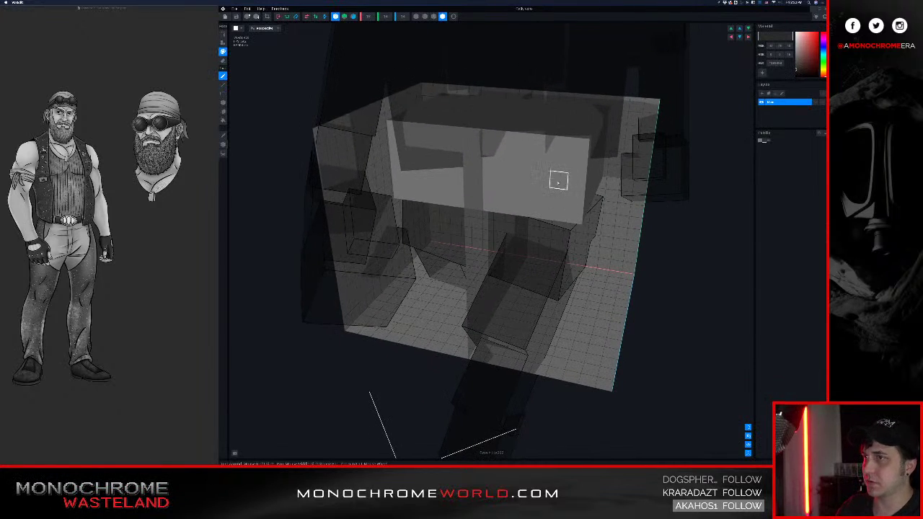
key(e)
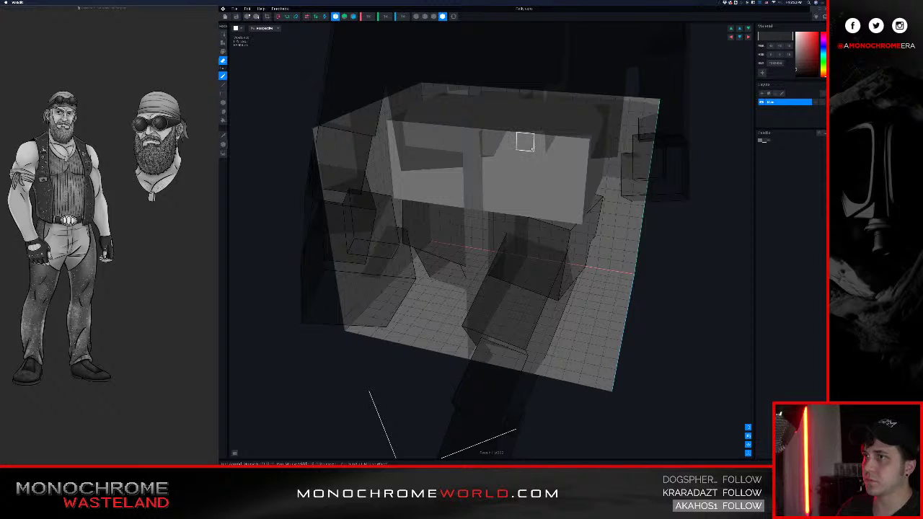
key(p)
key(a)
mouse_move(539, 148)
mouse_down()
mouse_move(573, 170)
mouse_move(573, 217)
mouse_move(541, 180)
mouse_move(552, 200)
mouse_move(577, 152)
mouse_up()
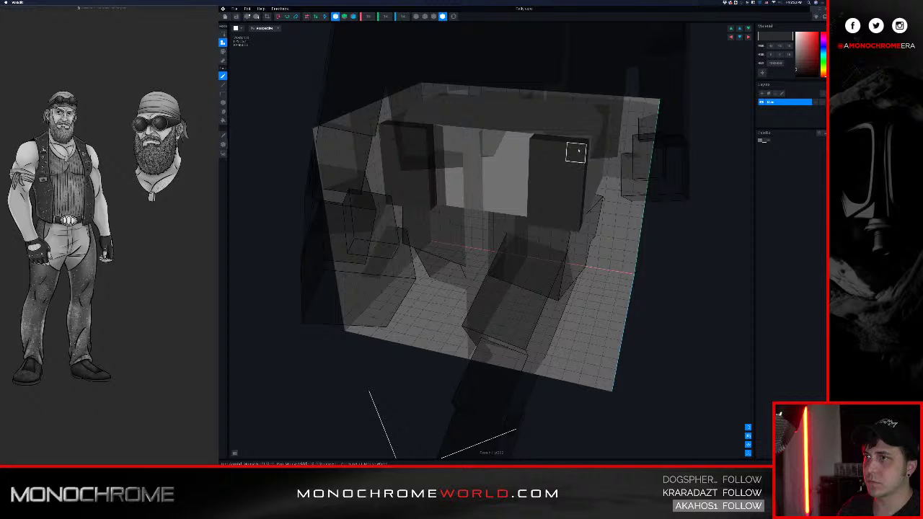
right_drag(574, 165, 554, 160)
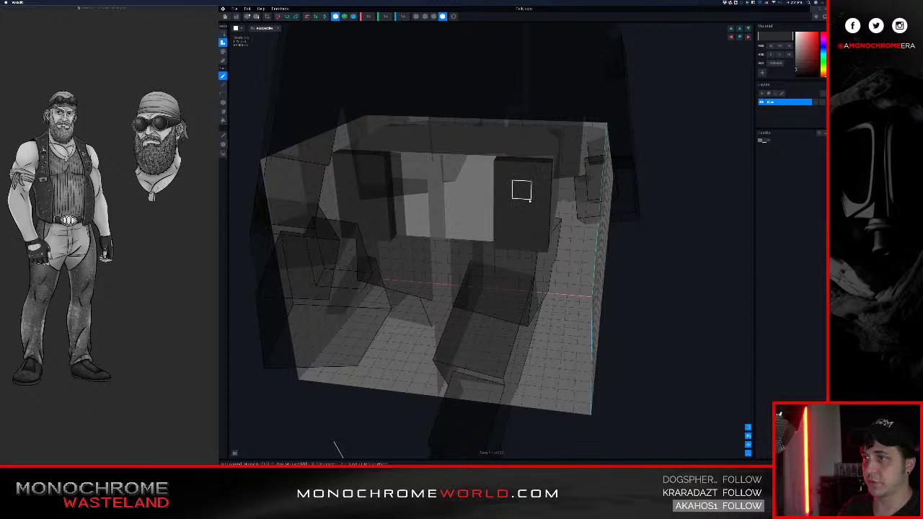
- Paint both side faces of the belly and their adjoining top edges with the vest's dark colour, using mirrored strokes
right_drag(549, 198, 553, 172)
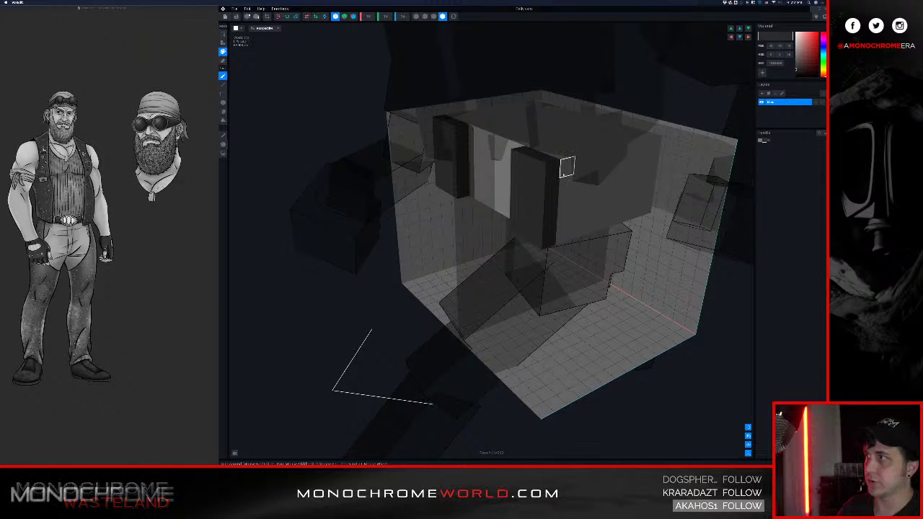
click(548, 155)
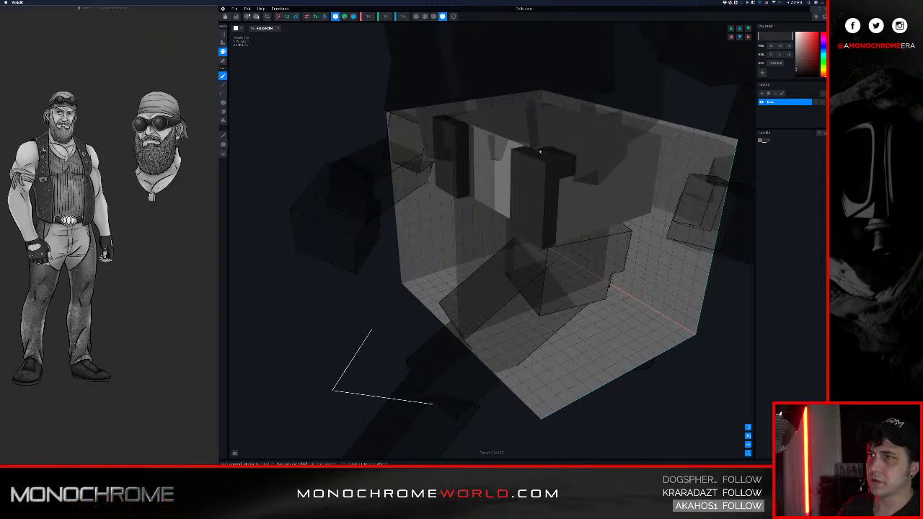
mouse_move(566, 181)
mouse_down()
mouse_move(580, 181)
mouse_move(588, 223)
mouse_move(553, 231)
mouse_move(653, 210)
mouse_move(649, 141)
mouse_move(657, 151)
mouse_move(584, 166)
mouse_move(610, 151)
mouse_move(602, 194)
mouse_move(647, 197)
mouse_move(603, 208)
mouse_up()
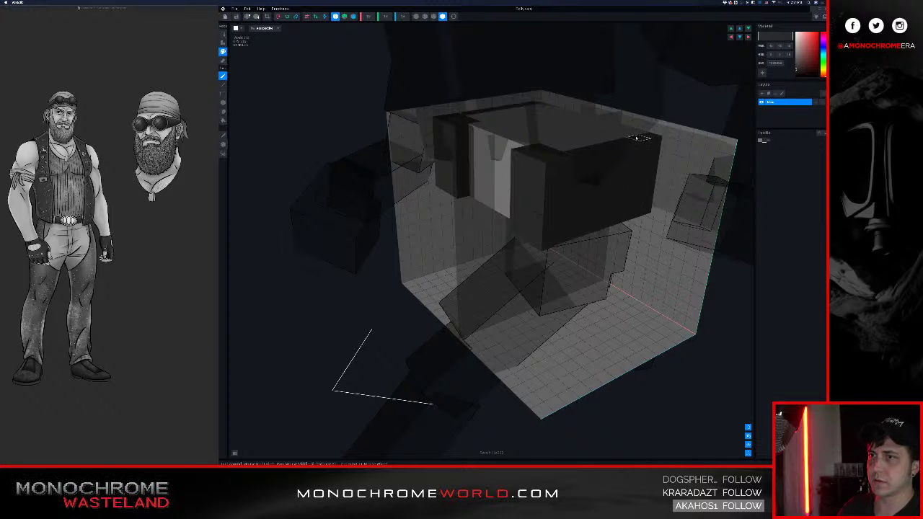
drag(638, 137, 631, 129)
- Paint the whole back face of the belly with the vest's dark colour and save the part back to the rig
right_drag(561, 178, 656, 138)
middle_drag(712, 176, 637, 123)
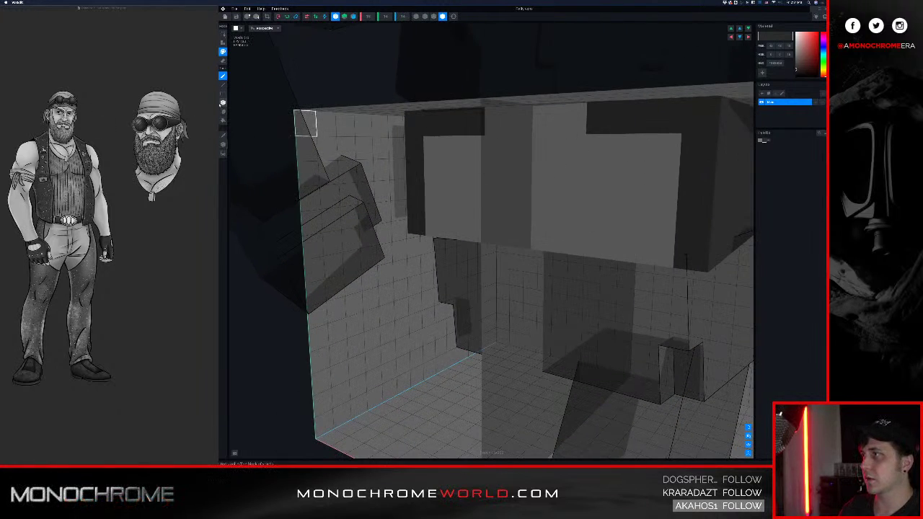
click(223, 103)
drag(434, 224, 664, 161)
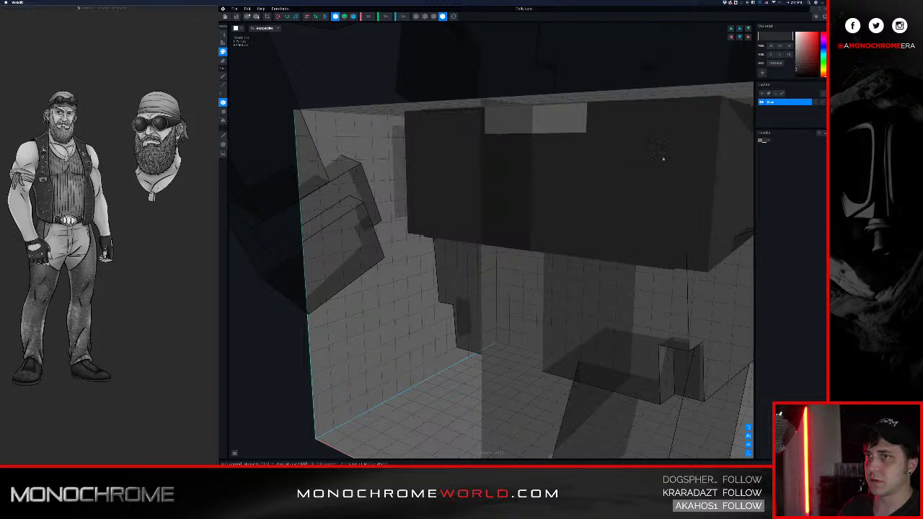
click(495, 128)
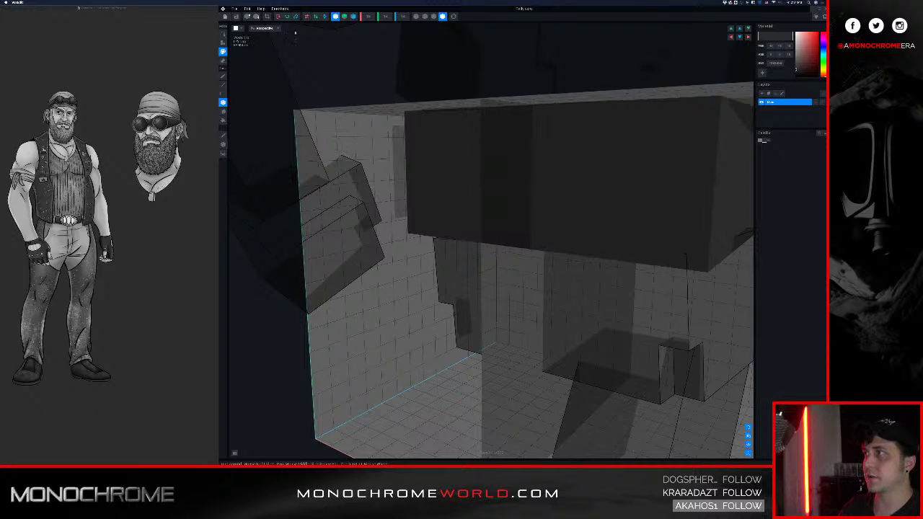
click(225, 17)
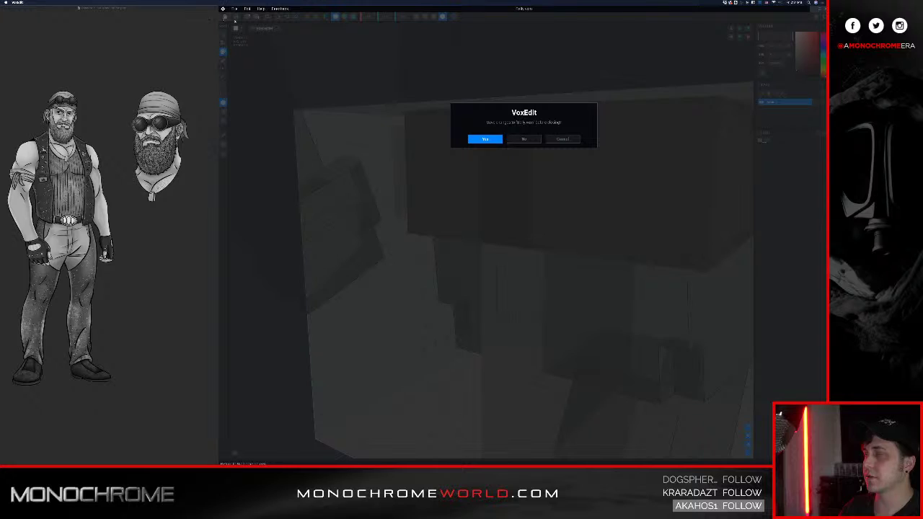
click(488, 138)
- Play the current animation and examine the vest and belly on the moving character from the front and side
scroll(519, 144, down, 5)
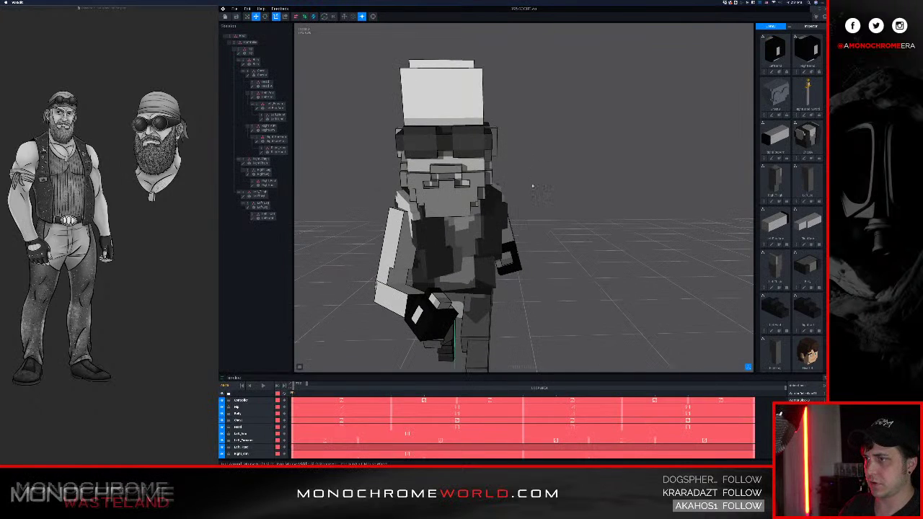
click(263, 386)
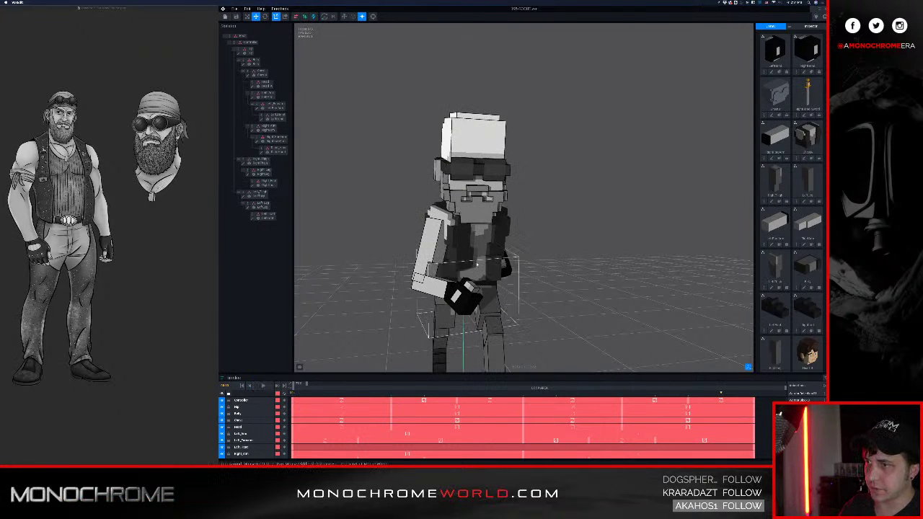
scroll(457, 283, up, 2)
scroll(456, 283, up, 5)
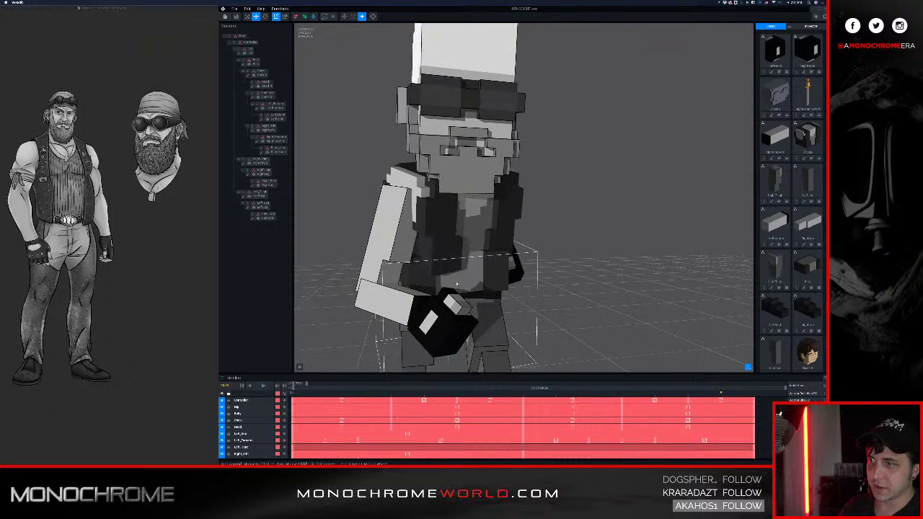
right_drag(537, 254, 501, 252)
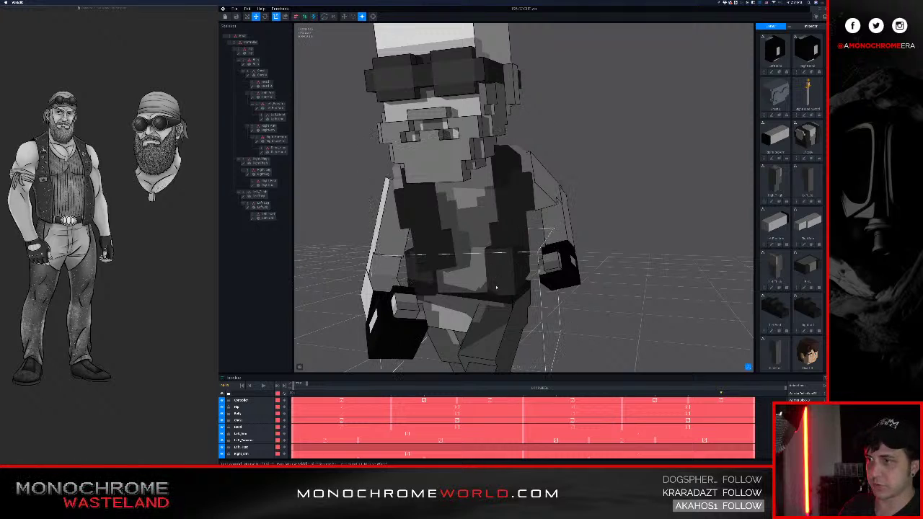
- Reopen the belly part, widen both front vest panels inward by one full-height voxel column, and save it back to the rig
click(521, 227)
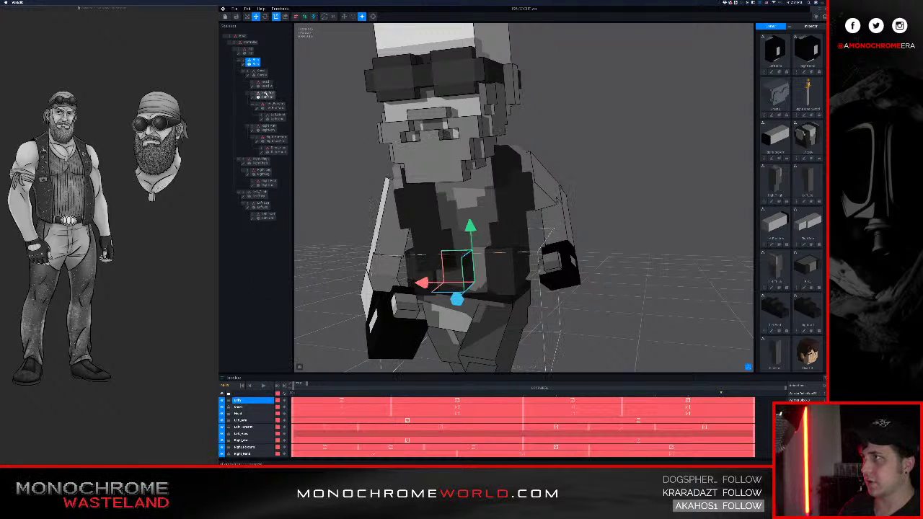
click(244, 64)
right_drag(447, 161, 445, 164)
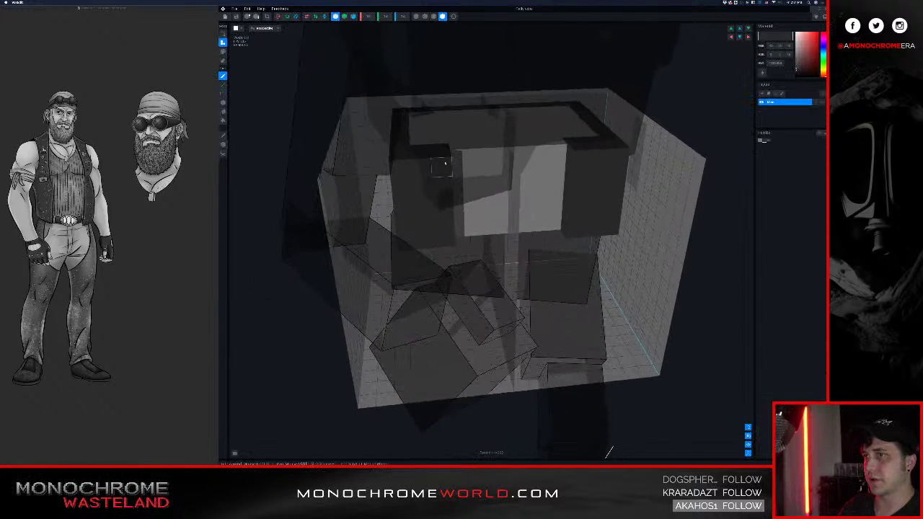
drag(561, 154, 561, 231)
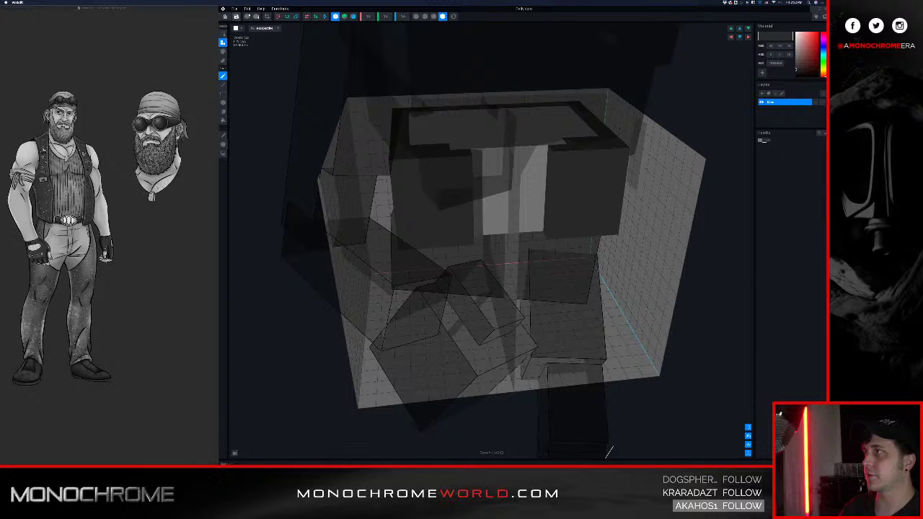
click(227, 17)
click(480, 139)
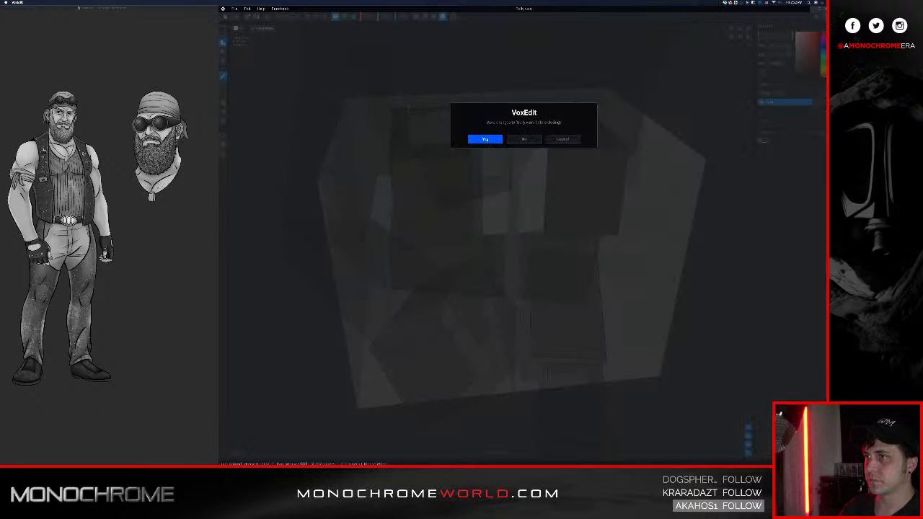
- Play the current animation to check the widened vest panels, stop it, and switch to another animation in the list
scroll(509, 150, down, 3)
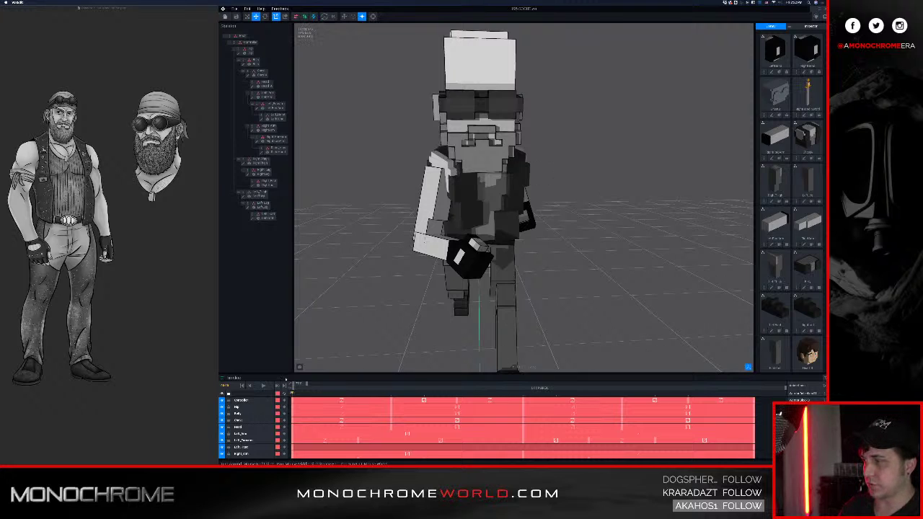
click(264, 386)
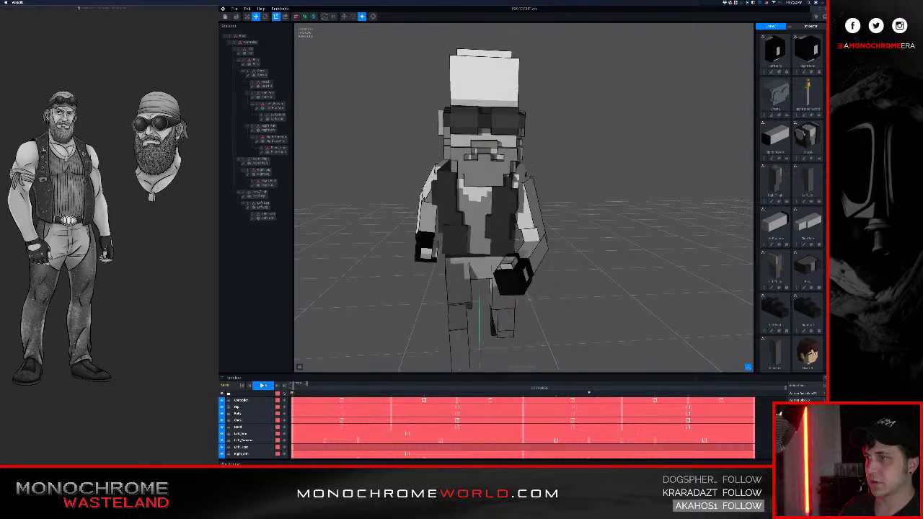
key(space)
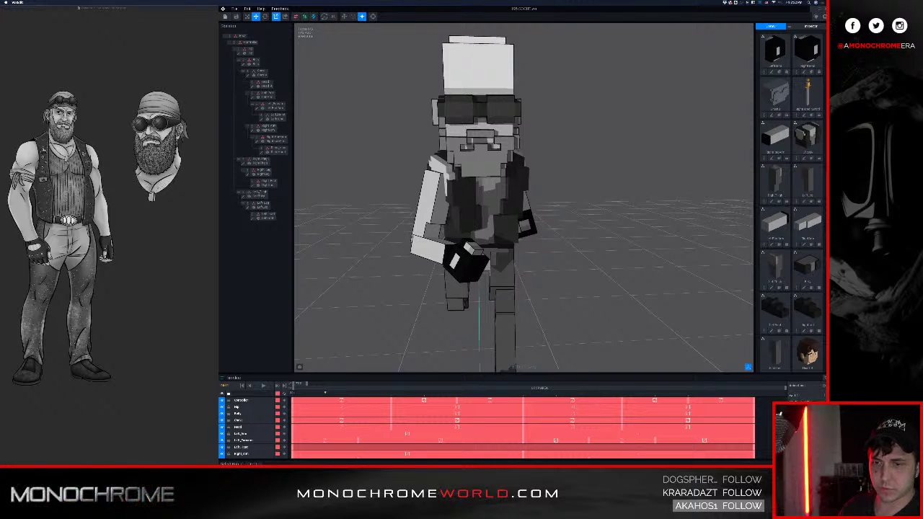
click(796, 409)
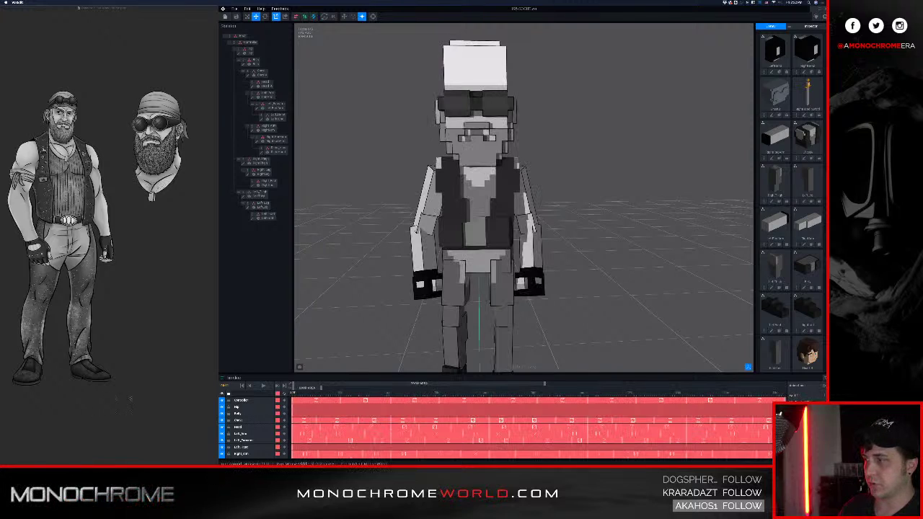
- Preview the current animation, switch to the walk animation, and examine the character's arms and vest from several angles during playback
key(space)
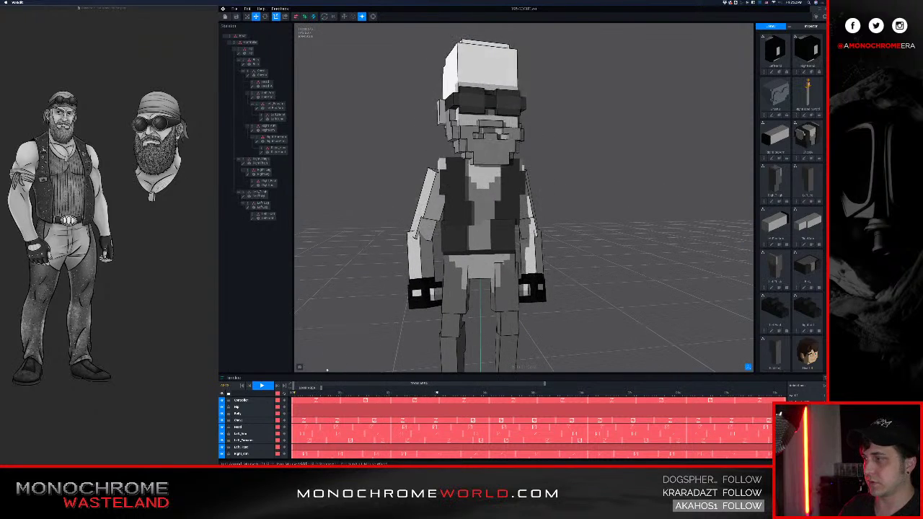
key(space)
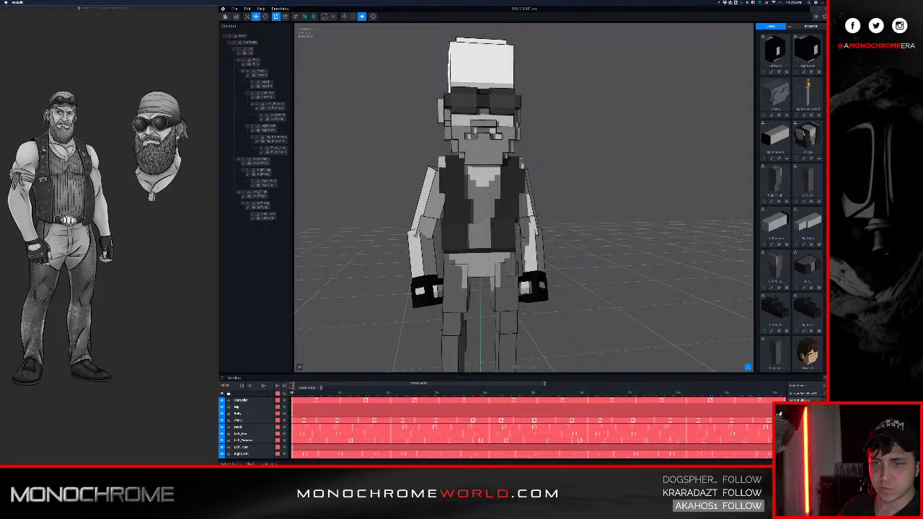
click(797, 433)
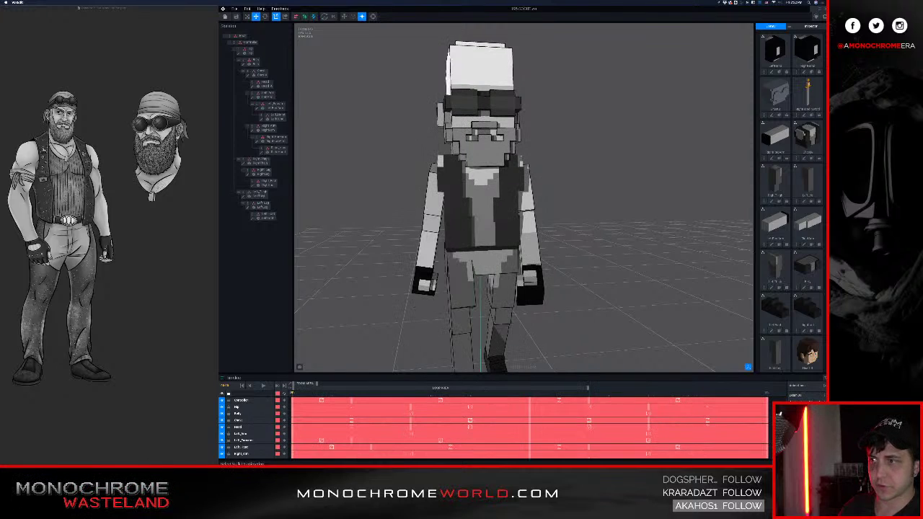
click(262, 386)
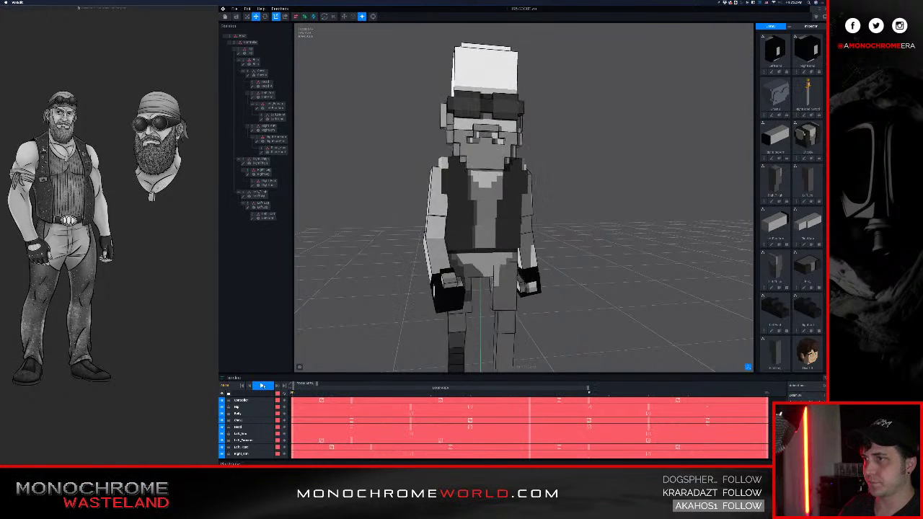
right_drag(391, 261, 366, 282)
scroll(367, 274, down, 3)
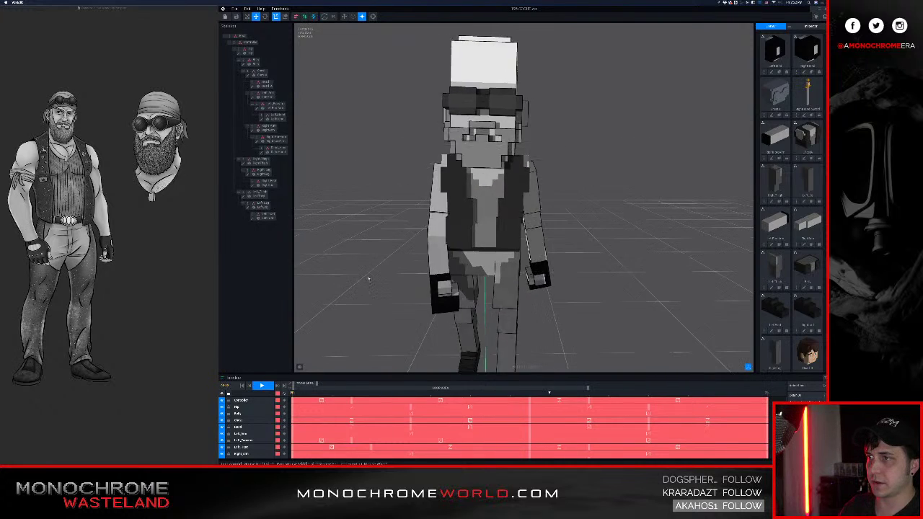
right_drag(304, 284, 403, 249)
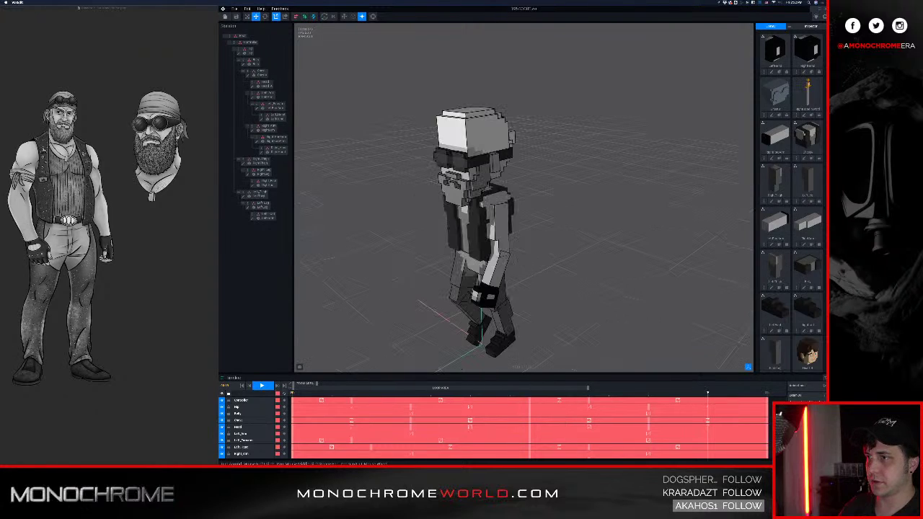
scroll(523, 198, up, 5)
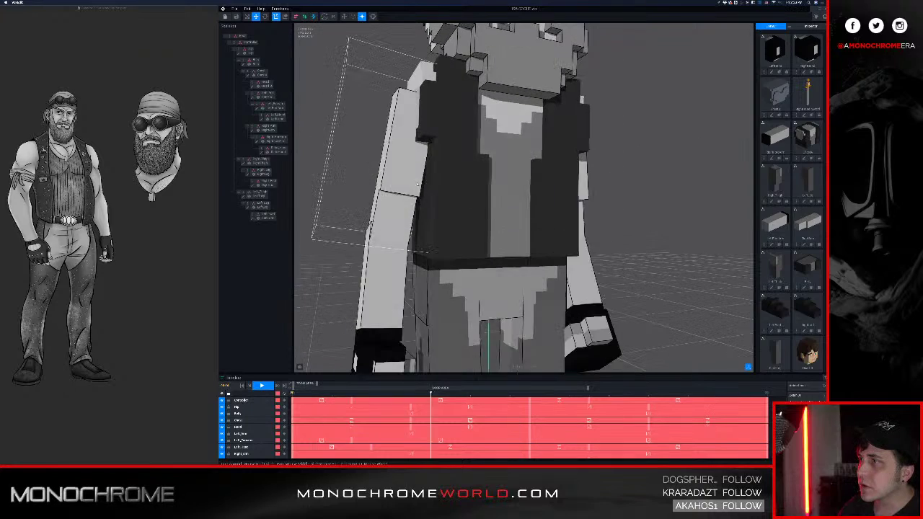
right_drag(382, 180, 427, 185)
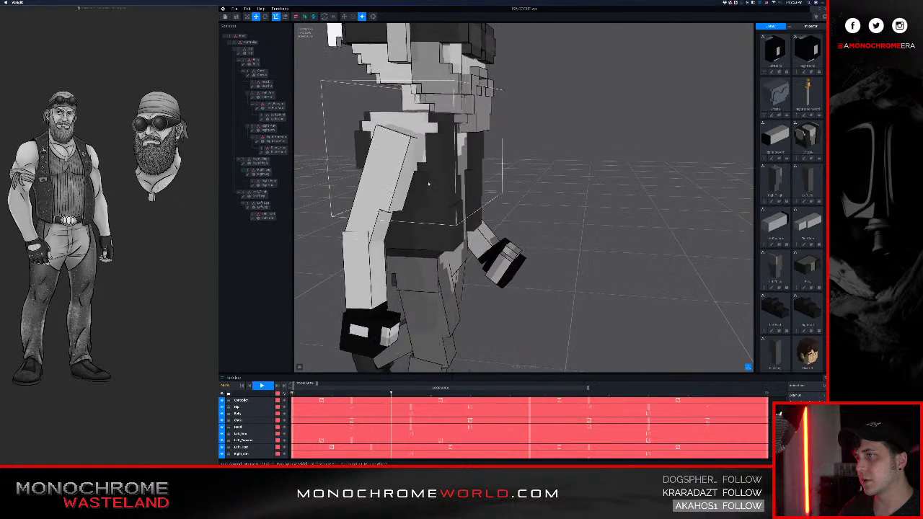
- Stop the walk playback and open the Chest node's voxel model for editing
click(249, 194)
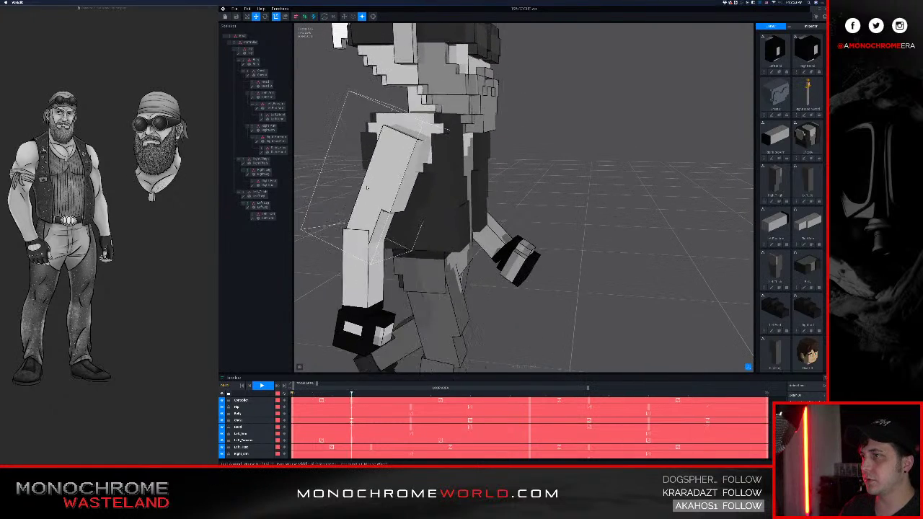
click(263, 387)
click(465, 205)
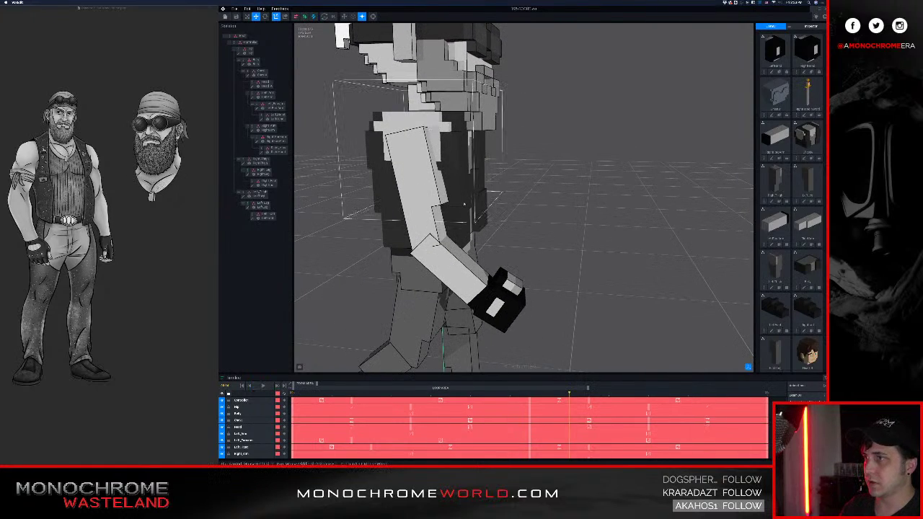
click(448, 156)
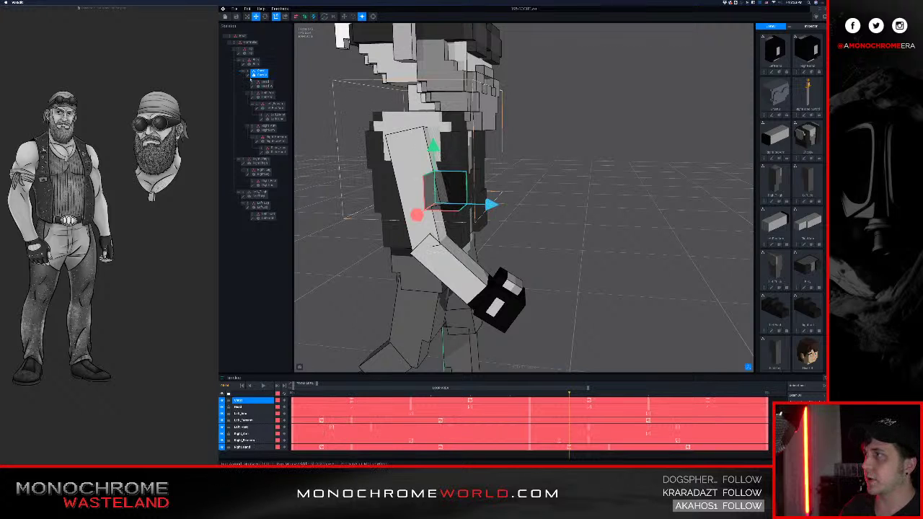
click(248, 75)
right_drag(355, 128, 382, 133)
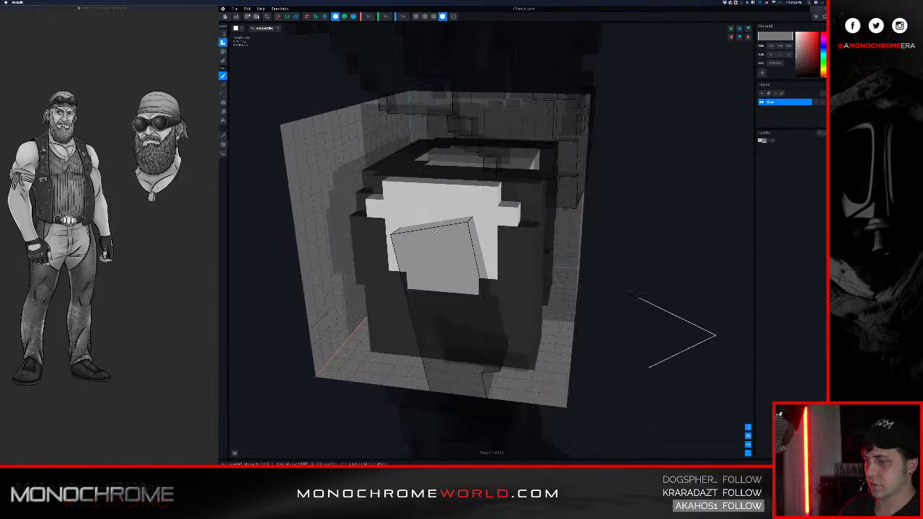
- Paint the lower part of the vest's armhole light gray down to an even edge, then save and close the chest model
click(223, 136)
key(alt)
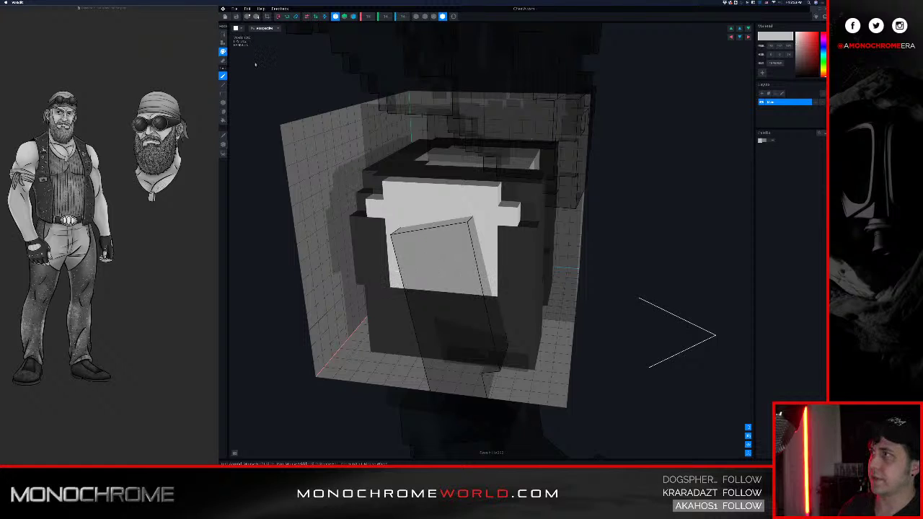
click(236, 16)
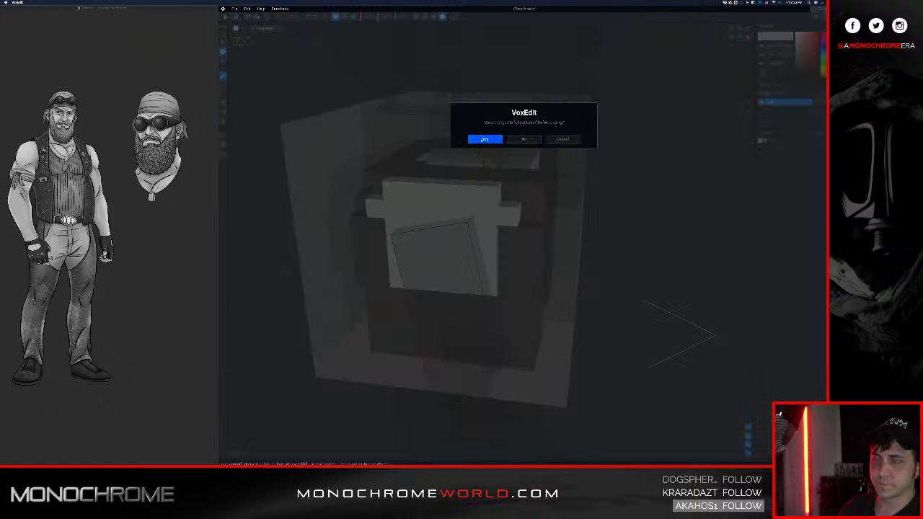
click(484, 139)
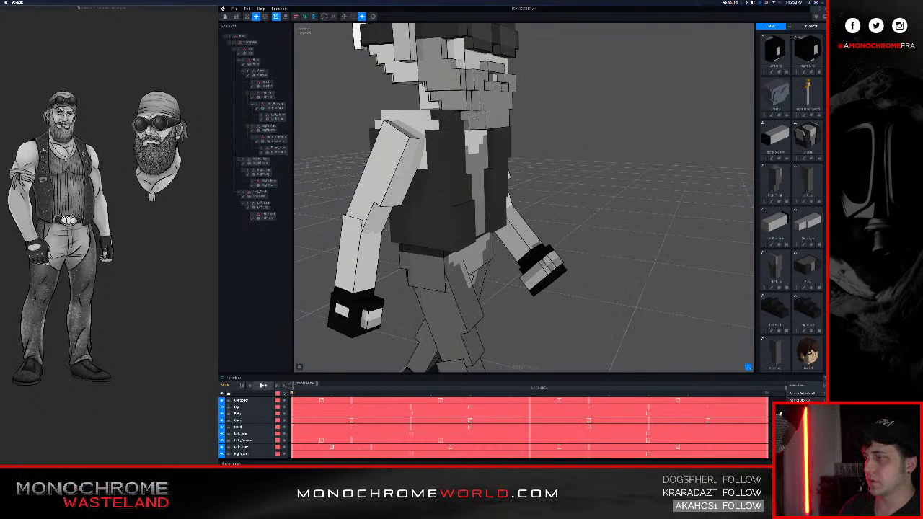
- Play the walk animation and examine the character's torso, arms and legs from the side, front and close up
click(261, 385)
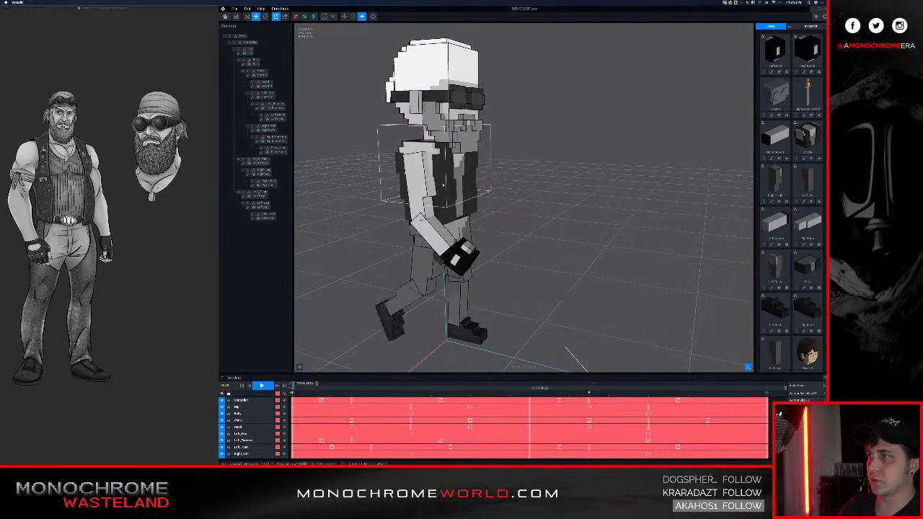
scroll(523, 198, down, 3)
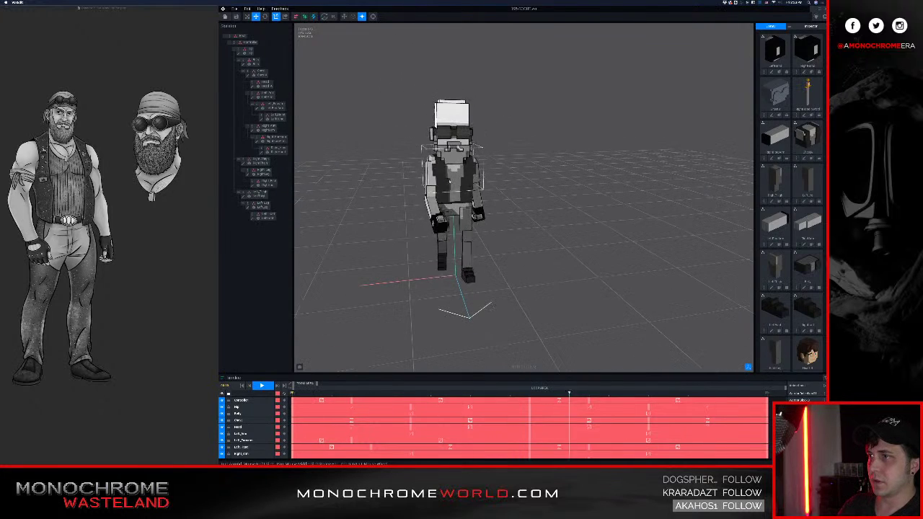
right_drag(442, 184, 476, 185)
right_drag(393, 194, 433, 202)
right_drag(477, 229, 473, 227)
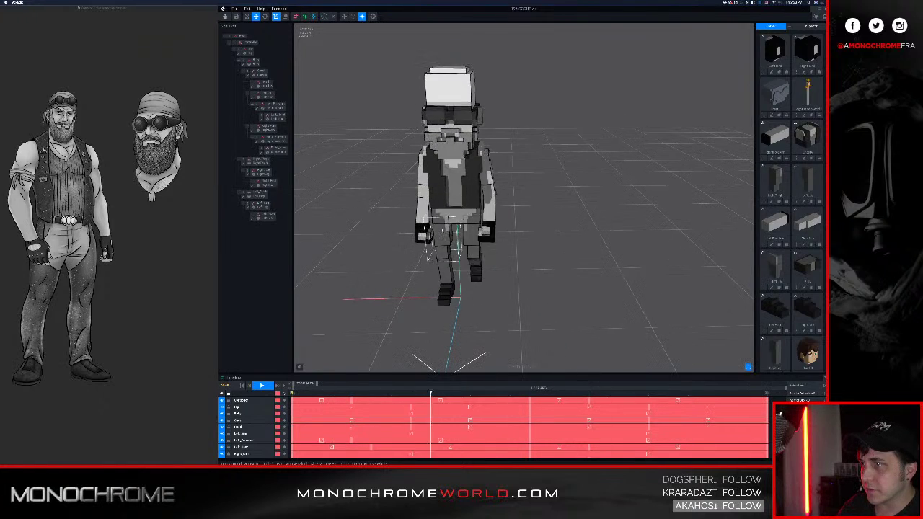
scroll(442, 229, up, 5)
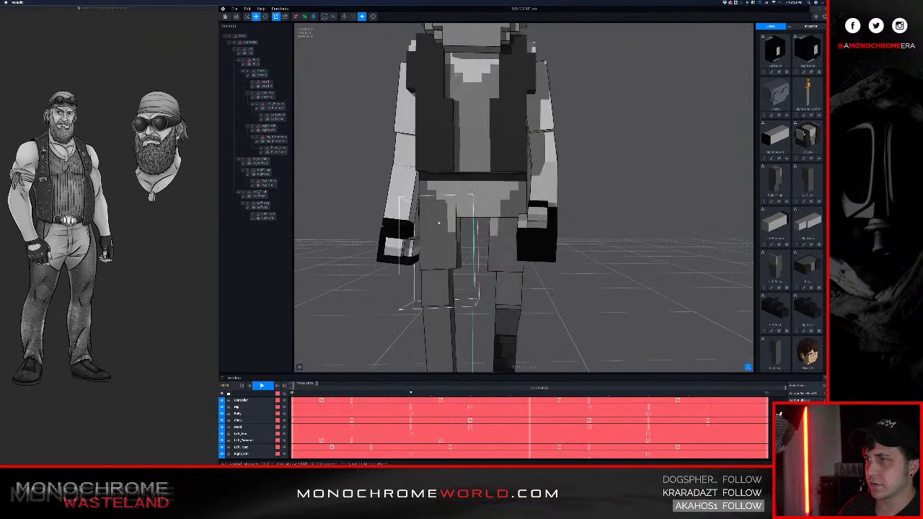
right_drag(438, 223, 441, 224)
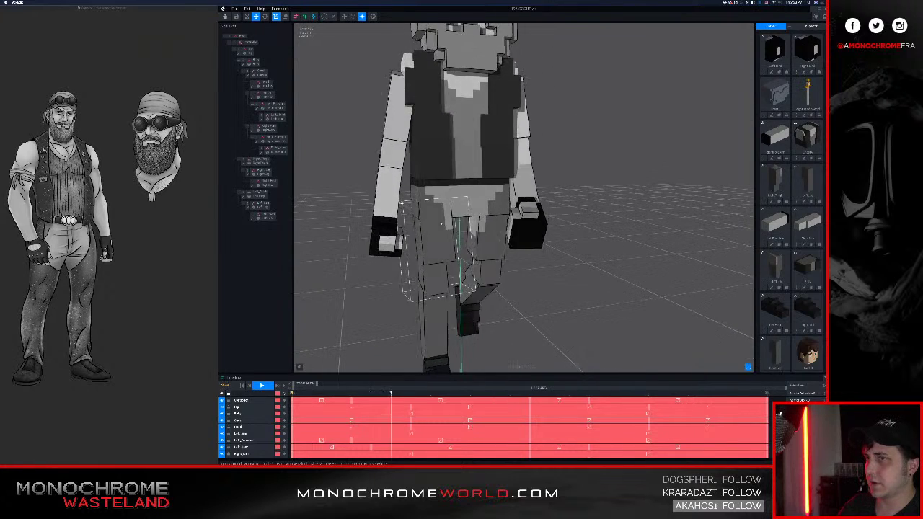
scroll(440, 224, down, 3)
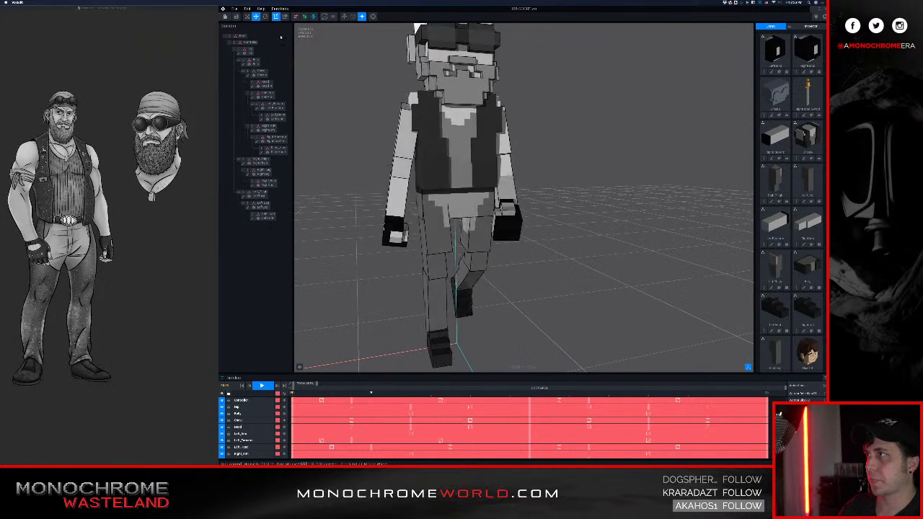
click(262, 386)
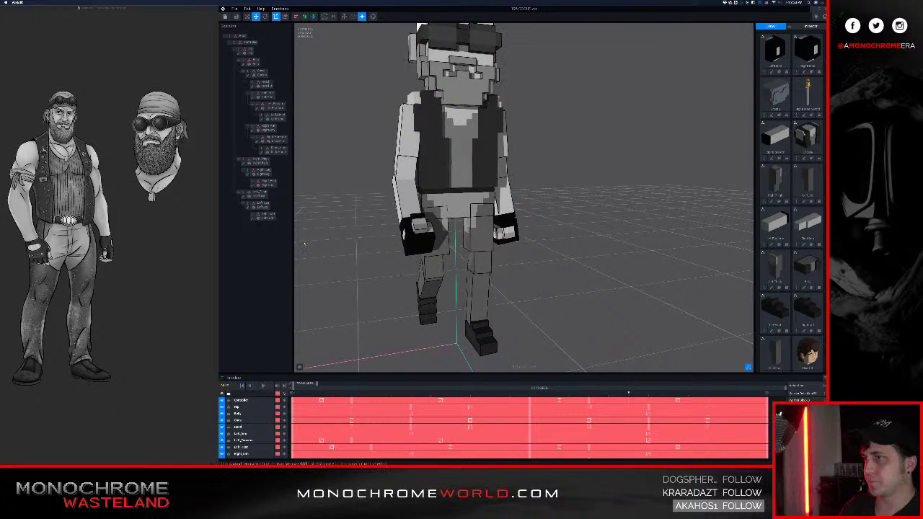
- Save the character project and open the hip's voxel model for editing
click(238, 17)
right_drag(379, 101, 400, 109)
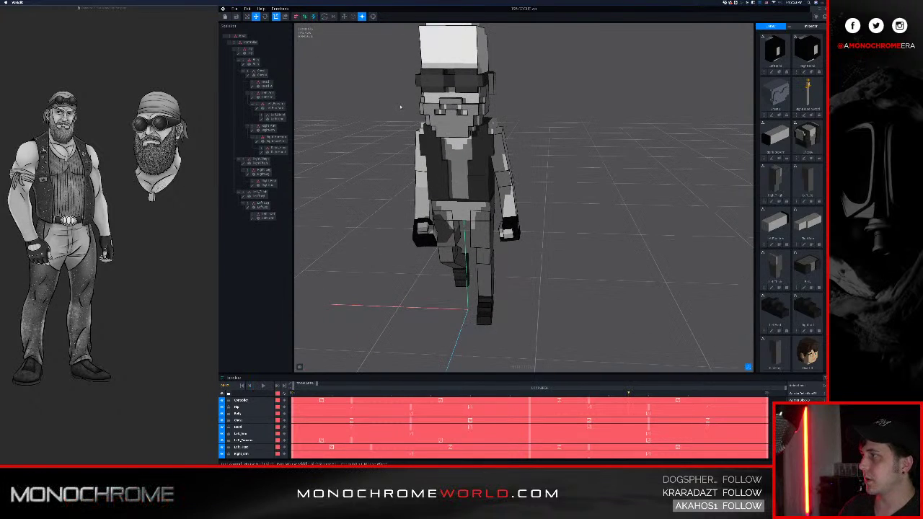
right_drag(404, 106, 410, 99)
right_drag(424, 147, 457, 252)
scroll(451, 160, up, 5)
scroll(456, 173, up, 5)
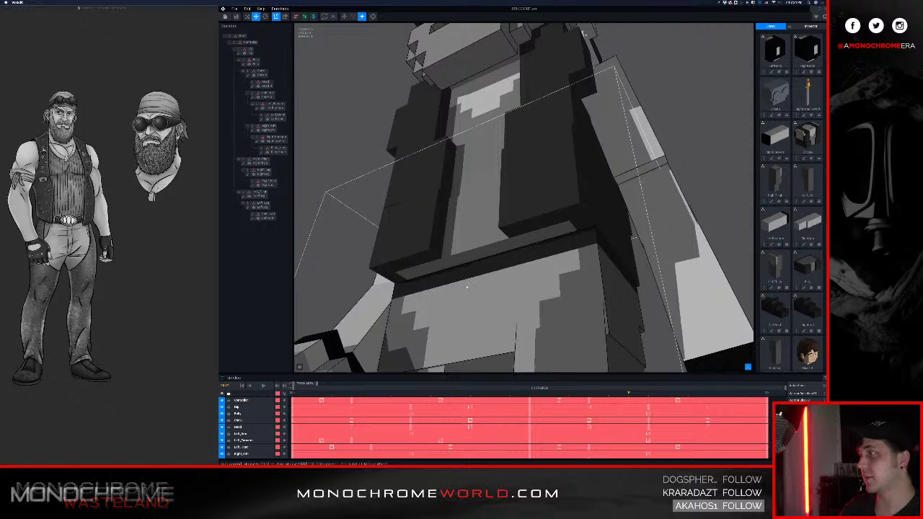
click(466, 288)
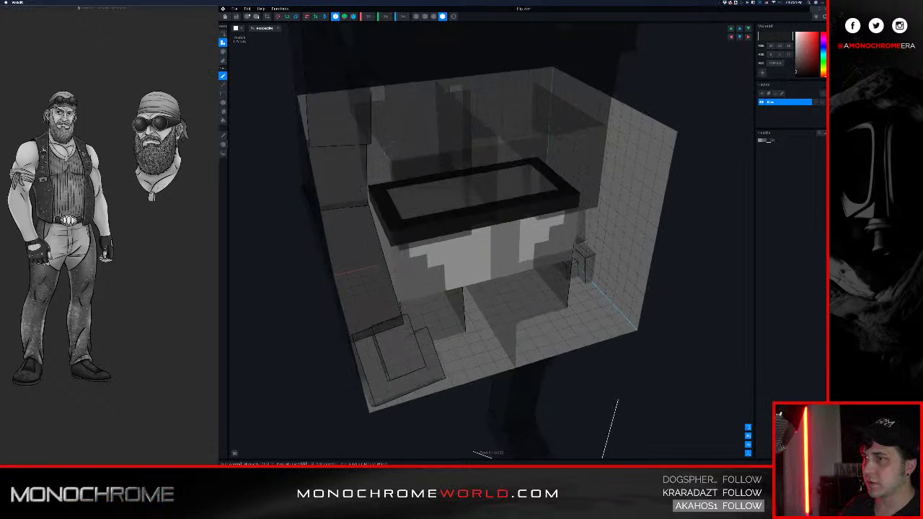
- Add a layer of dark voxels along the front of the belt, then save and close the hip model
mouse_move(427, 177)
right_down()
mouse_move(418, 166)
mouse_move(442, 175)
mouse_move(437, 189)
right_up()
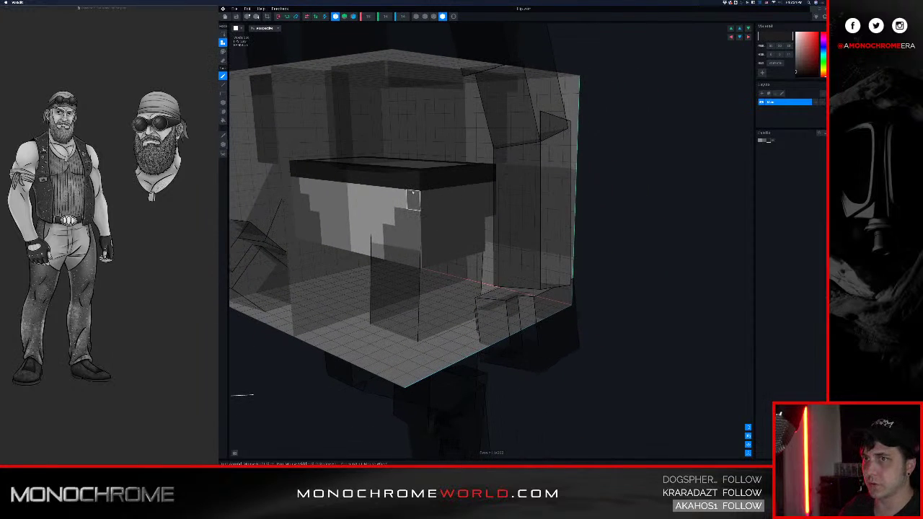
key(p)
key(a)
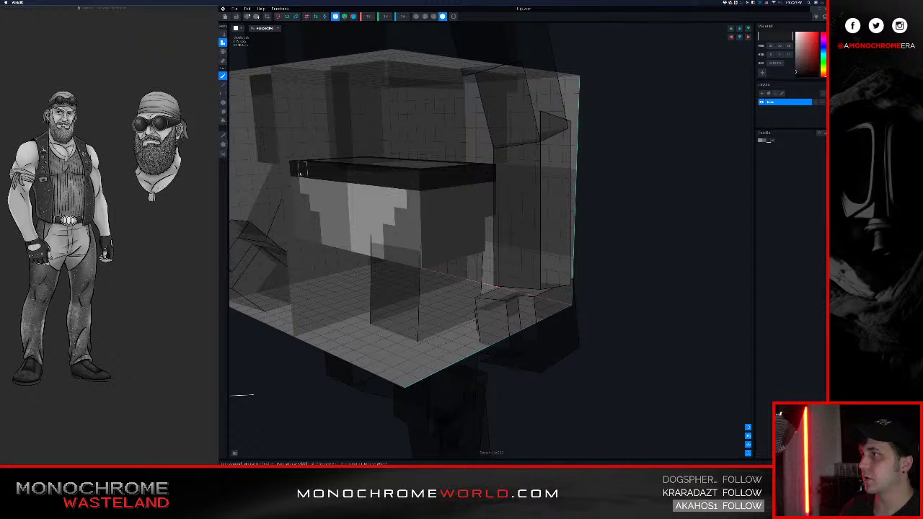
drag(296, 168, 411, 181)
right_drag(358, 168, 414, 160)
click(236, 17)
click(223, 8)
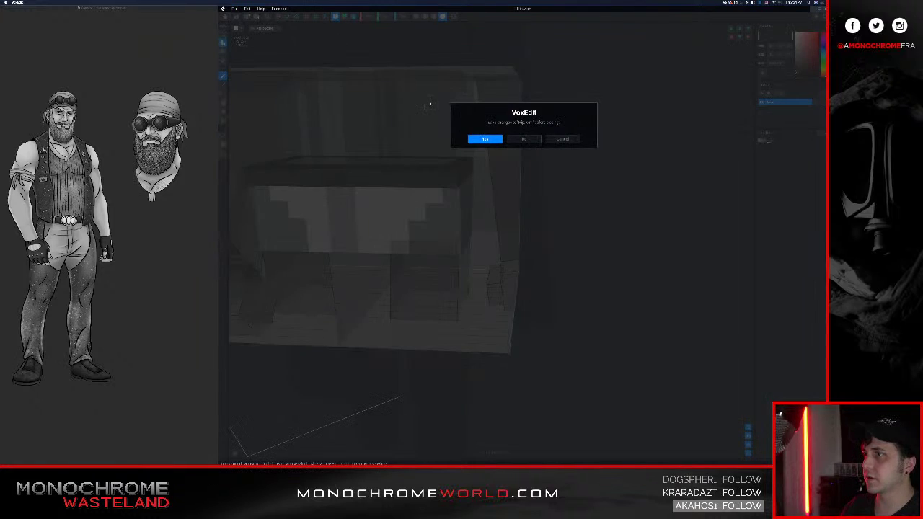
click(485, 139)
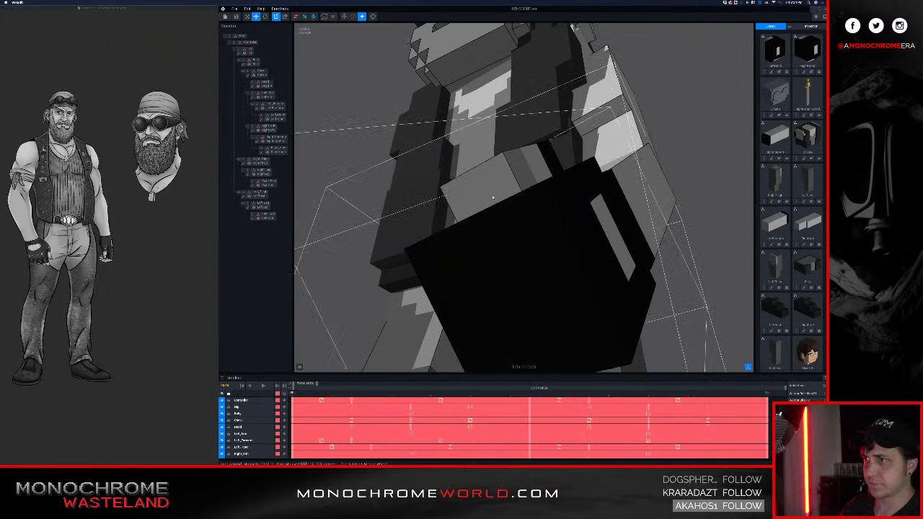
- Reopen the hip model, add a matching dark voxel layer along the back of the belt, and save it on closing
right_drag(489, 198, 425, 187)
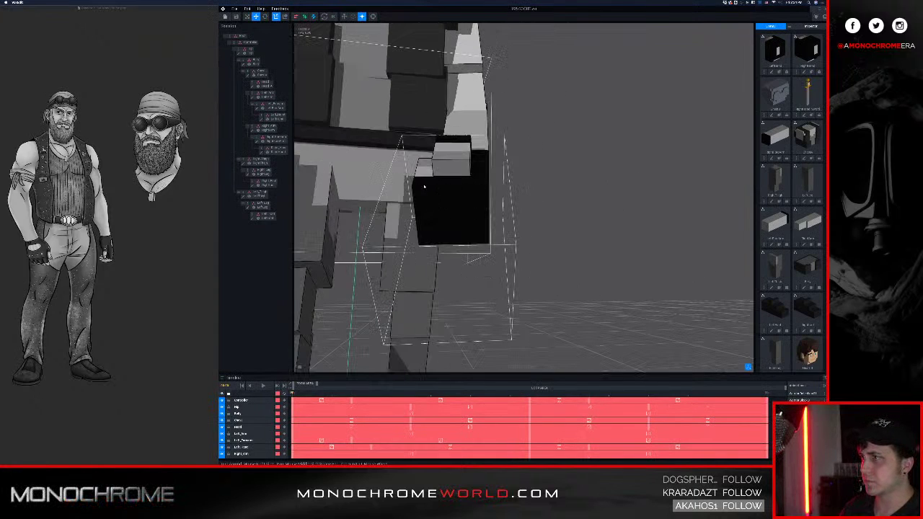
middle_drag(368, 141, 453, 189)
right_drag(452, 188, 478, 163)
click(394, 268)
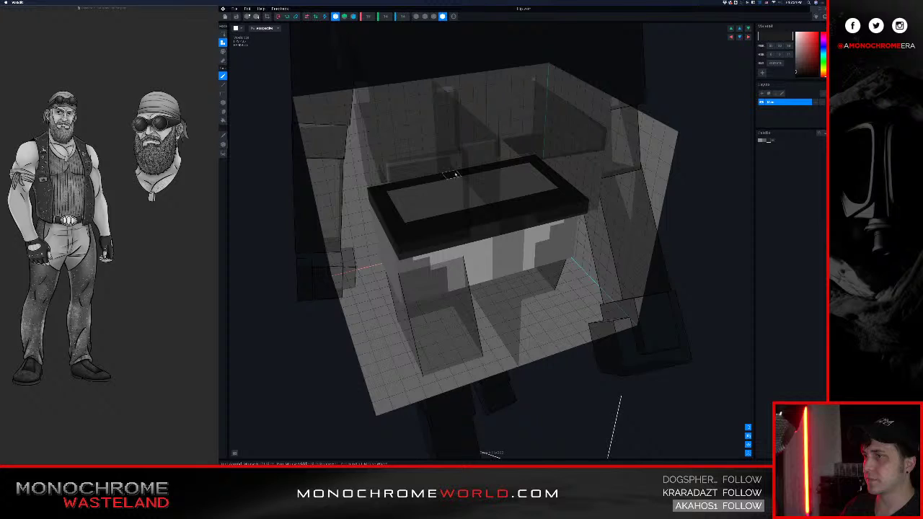
right_drag(453, 175, 427, 140)
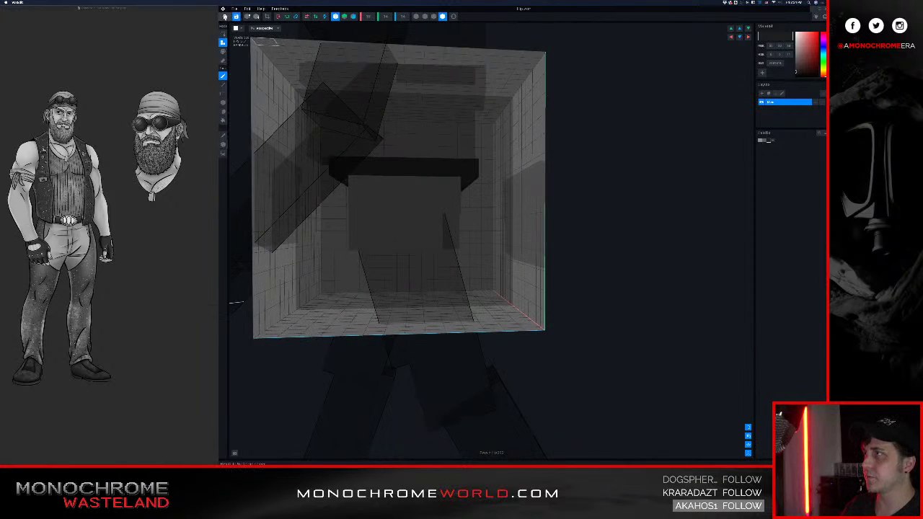
click(224, 15)
click(485, 139)
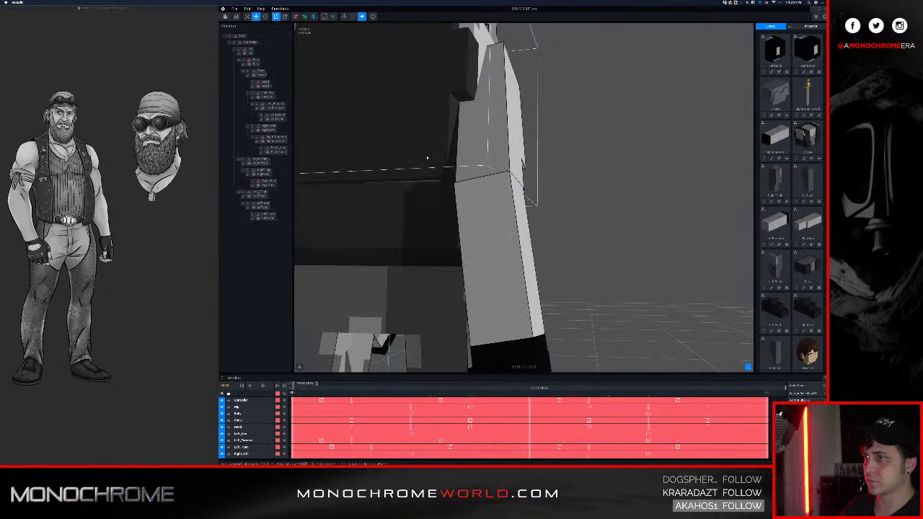
- Save the character project with the updated belt and view the full character from the front
right_drag(427, 157, 543, 168)
scroll(541, 159, down, 5)
scroll(529, 158, down, 5)
click(237, 16)
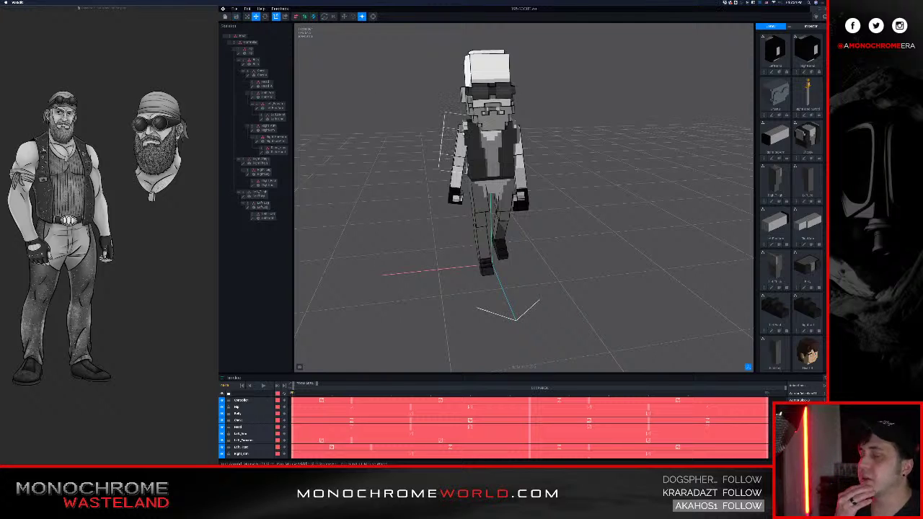
middle_drag(530, 160, 525, 175)
scroll(801, 412, down, 5)
scroll(800, 395, down, 2)
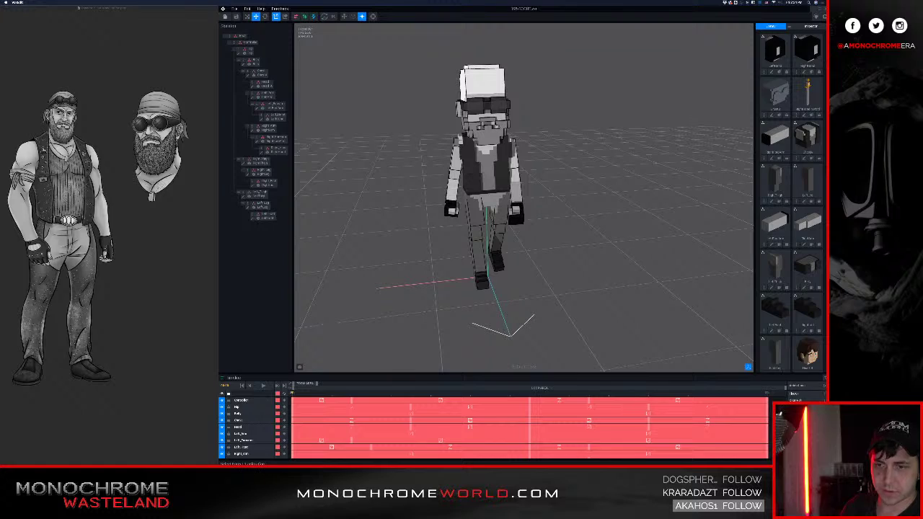
- Load another of the character's animations and examine the head, beard and vest from the front and side
scroll(802, 398, down, 3)
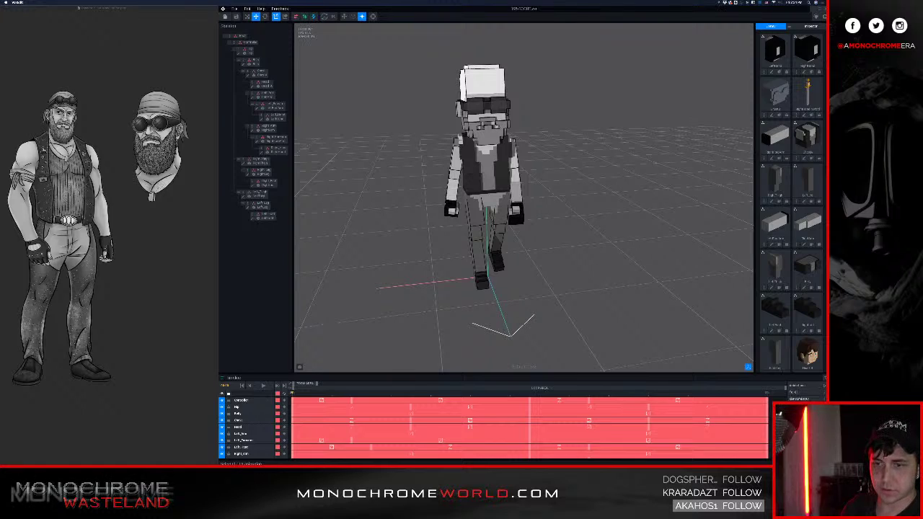
click(800, 411)
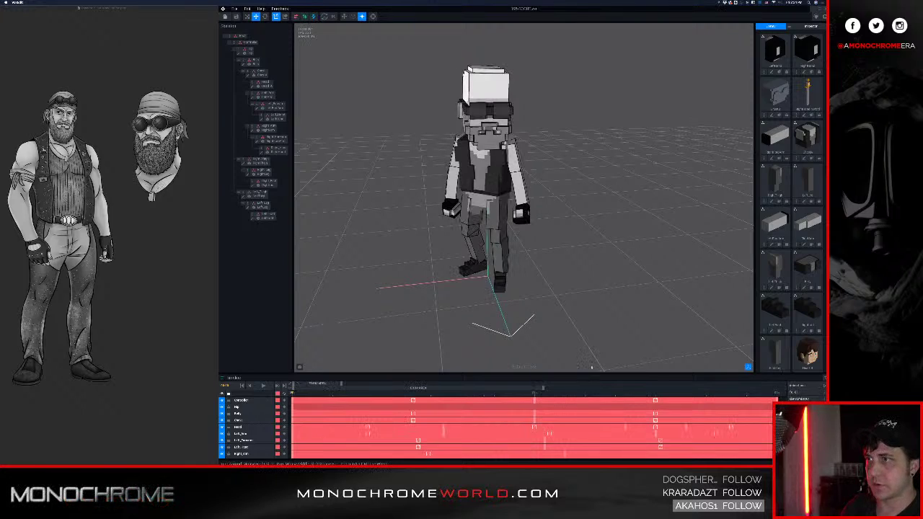
right_drag(595, 269, 602, 268)
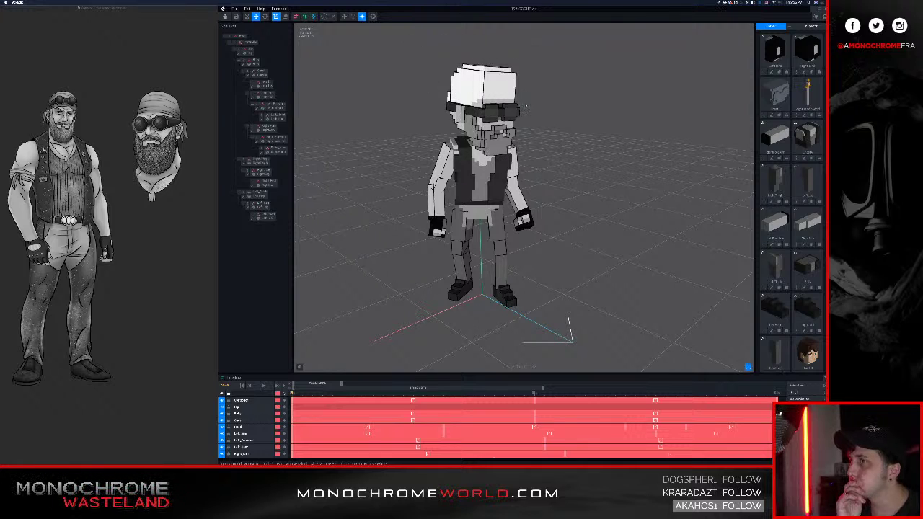
scroll(505, 108, up, 5)
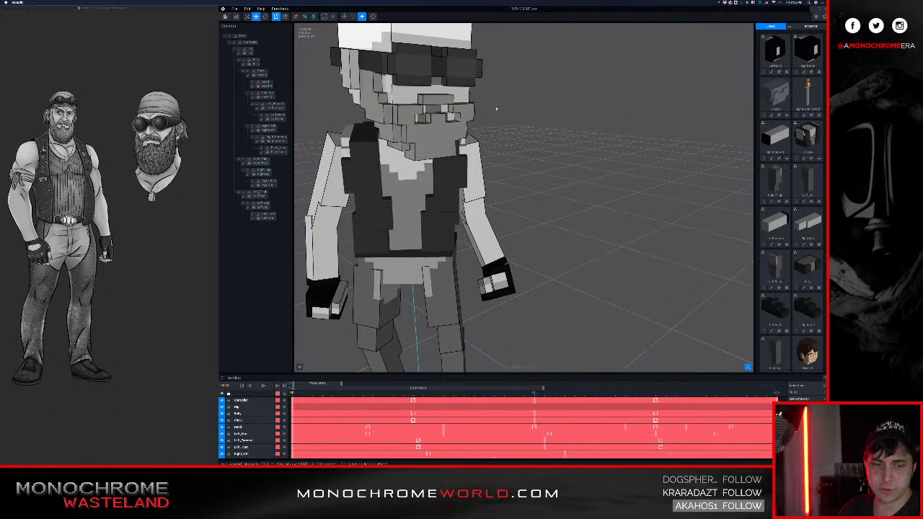
right_drag(496, 109, 522, 115)
middle_drag(468, 51, 499, 103)
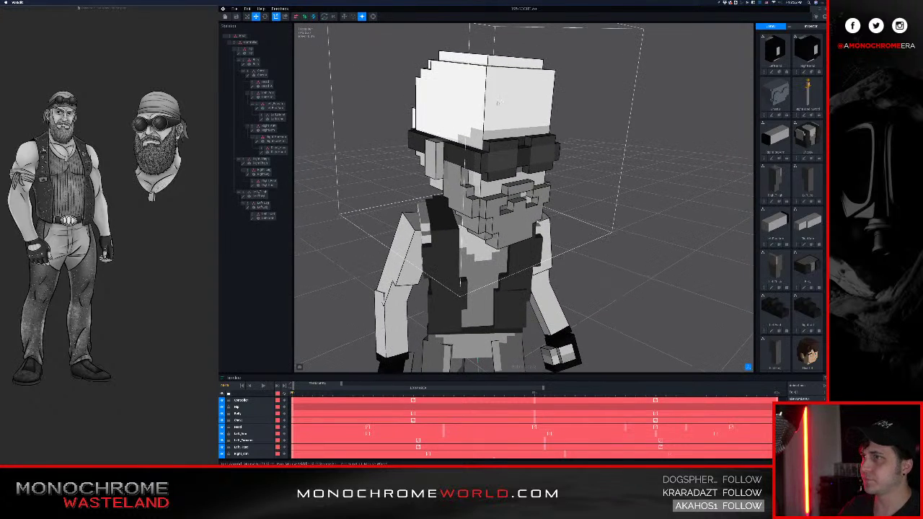
- Open the head's voxel model for editing and turn off the symmetry plane across the face
click(497, 103)
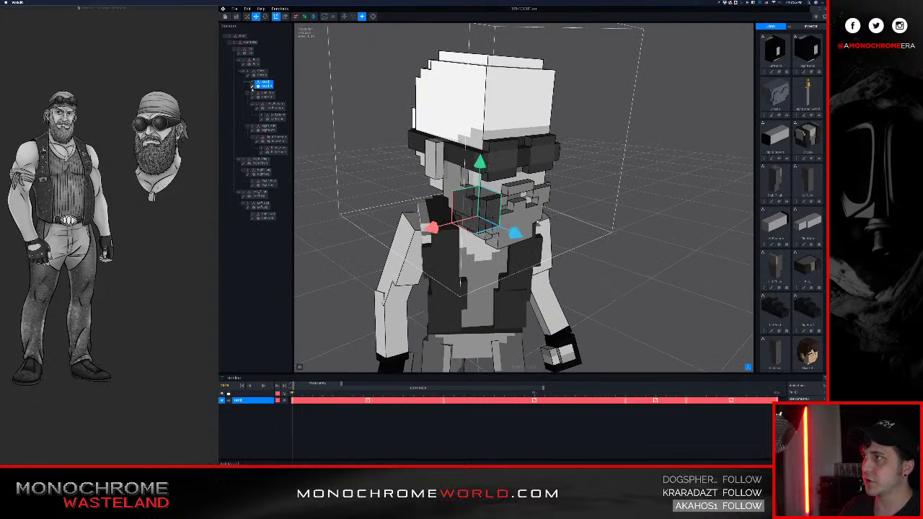
click(253, 87)
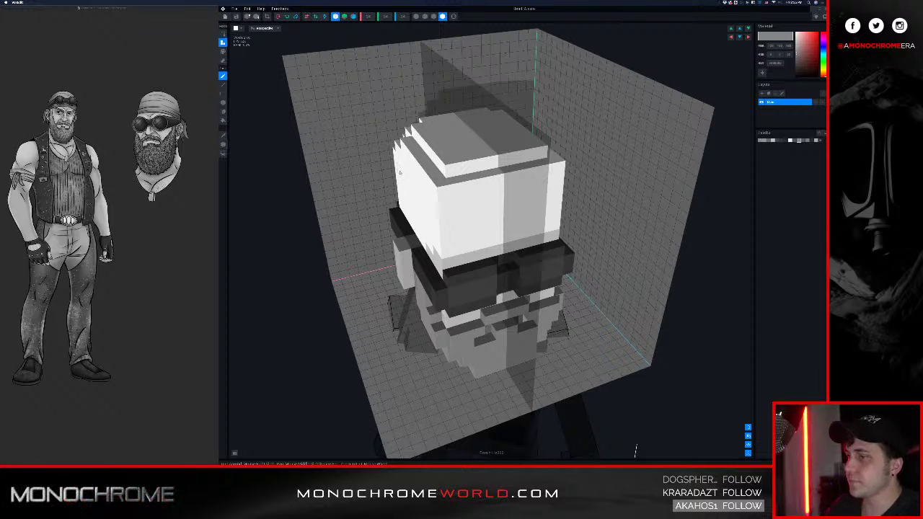
right_drag(400, 173, 397, 170)
click(336, 17)
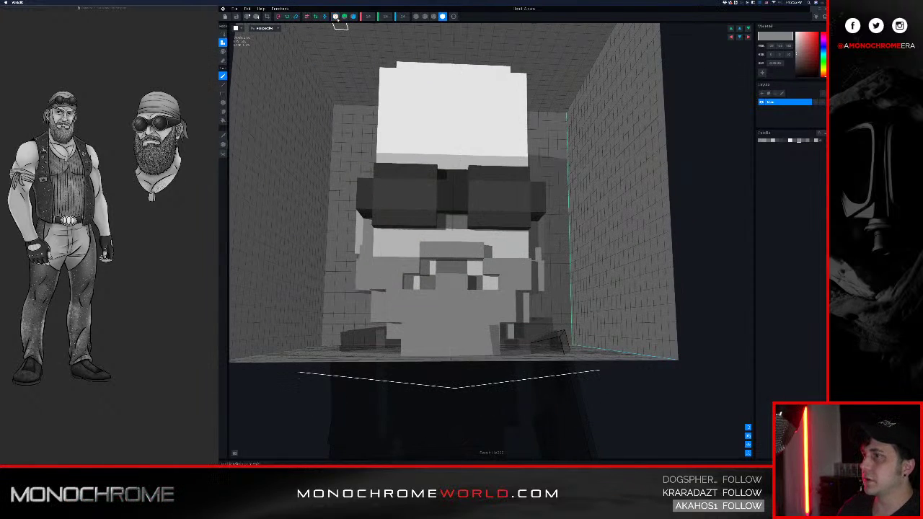
right_drag(431, 105, 468, 134)
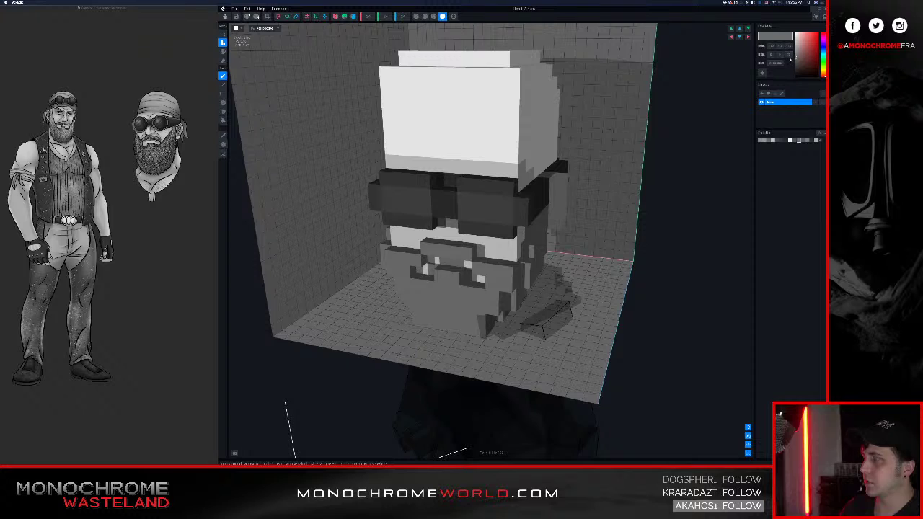
- Darken the beard's grey color, then close the head model and save its changes
drag(790, 59, 788, 61)
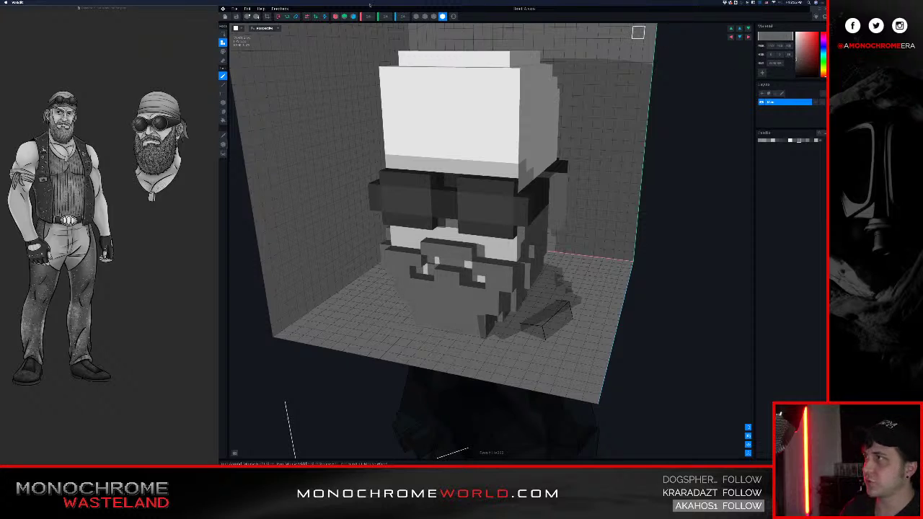
click(225, 16)
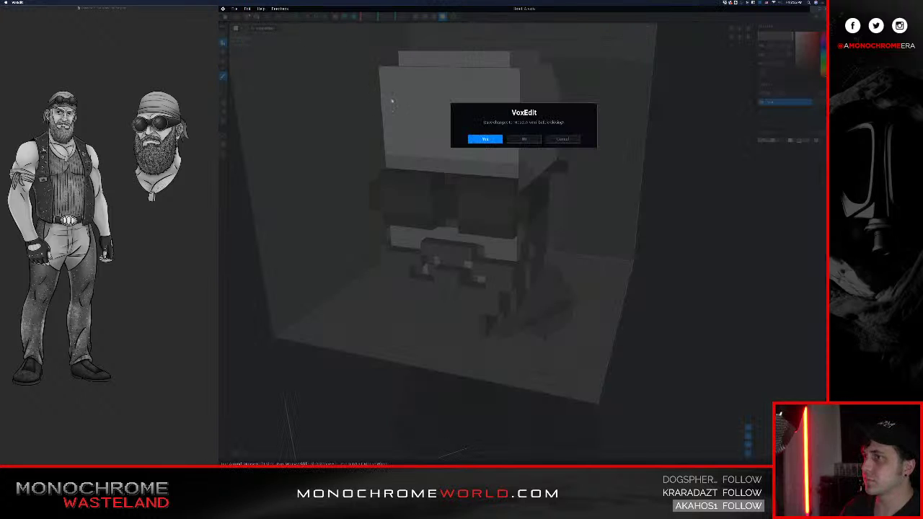
key(Return)
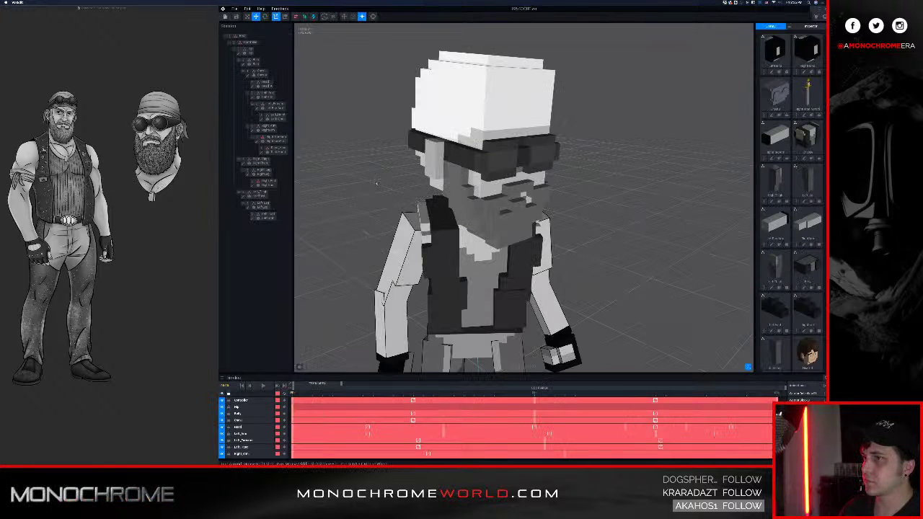
- Rotate the second scene light's azimuth so that the light falls on the other side of the character
right_drag(392, 187, 553, 150)
scroll(383, 178, down, 3)
right_drag(383, 177, 419, 176)
right_drag(503, 114, 424, 182)
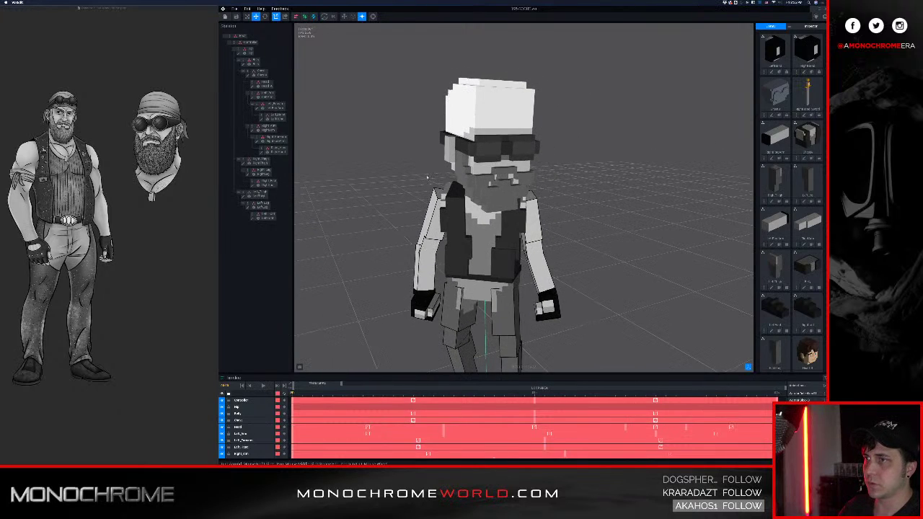
click(815, 16)
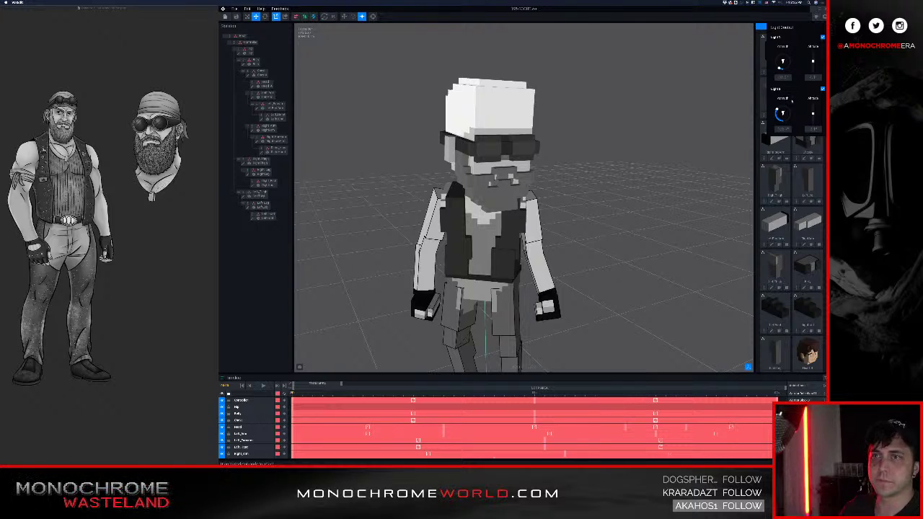
drag(776, 112, 788, 108)
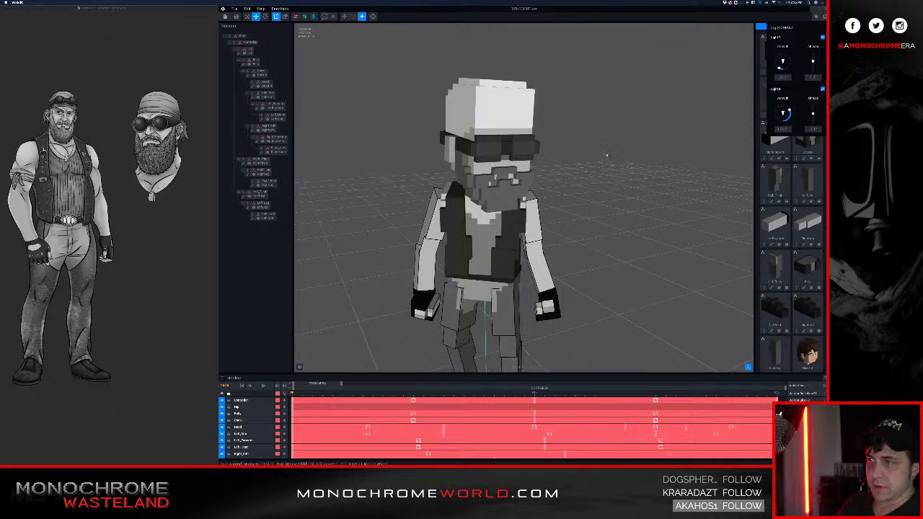
click(591, 166)
- Reopen the head's voxel model and darken the color of the voxels inside the mouth
right_drag(592, 165, 516, 164)
scroll(580, 166, up, 3)
scroll(517, 164, up, 3)
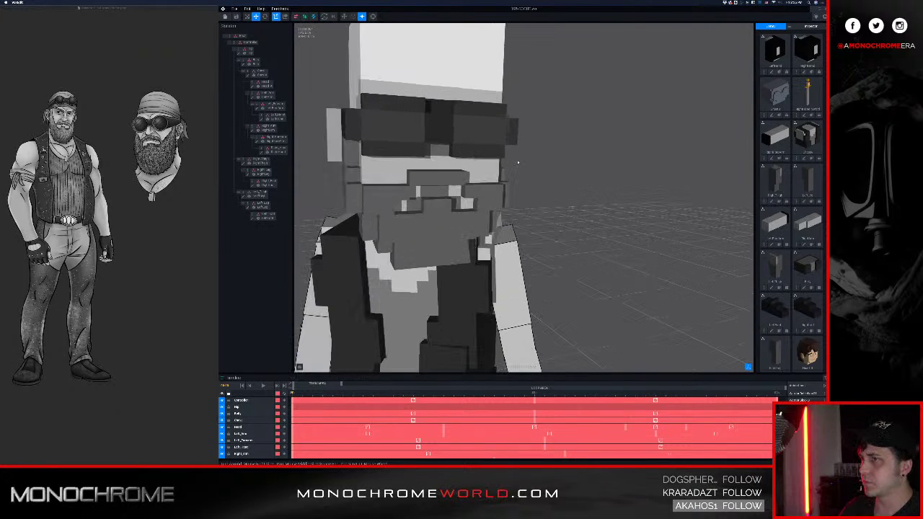
click(470, 171)
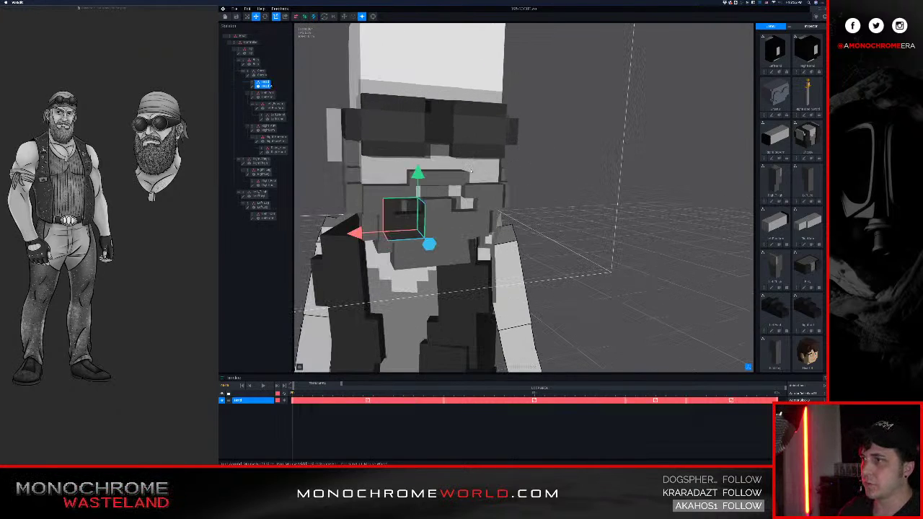
click(252, 87)
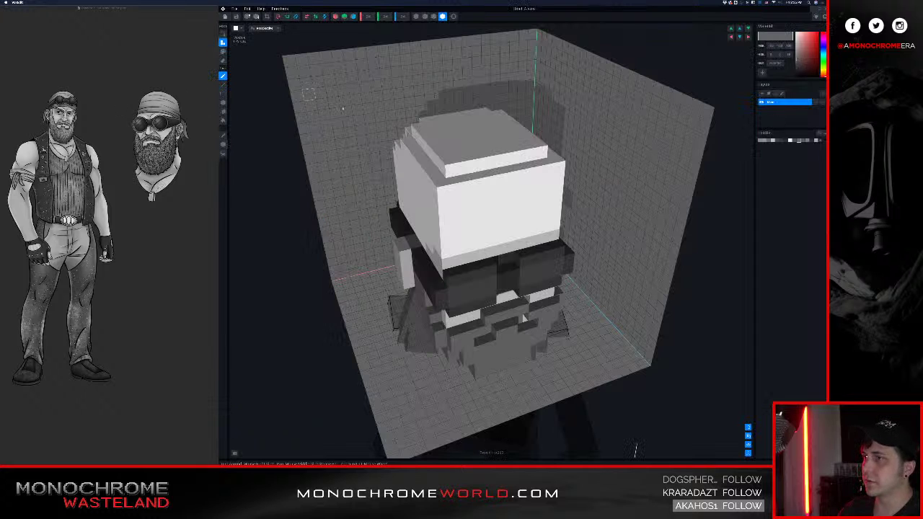
right_drag(482, 202, 510, 325)
middle_drag(520, 363, 509, 318)
scroll(510, 321, up, 4)
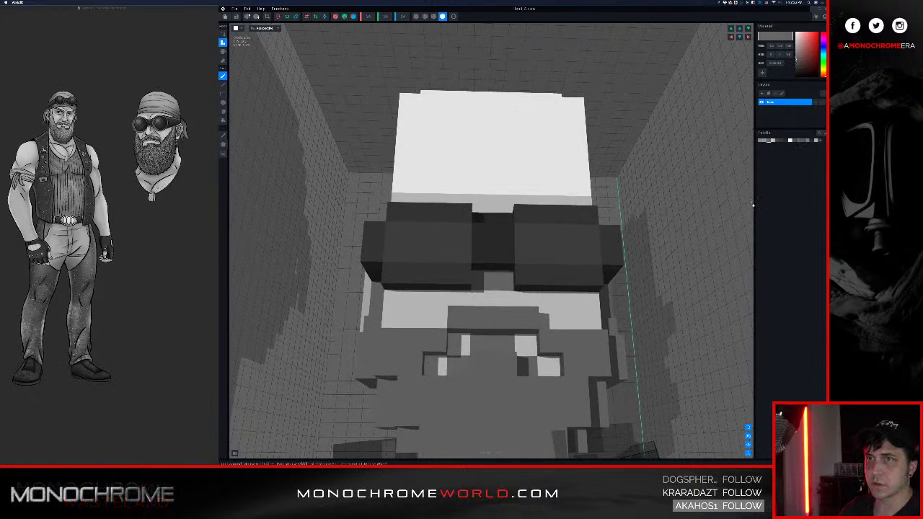
drag(804, 51, 775, 70)
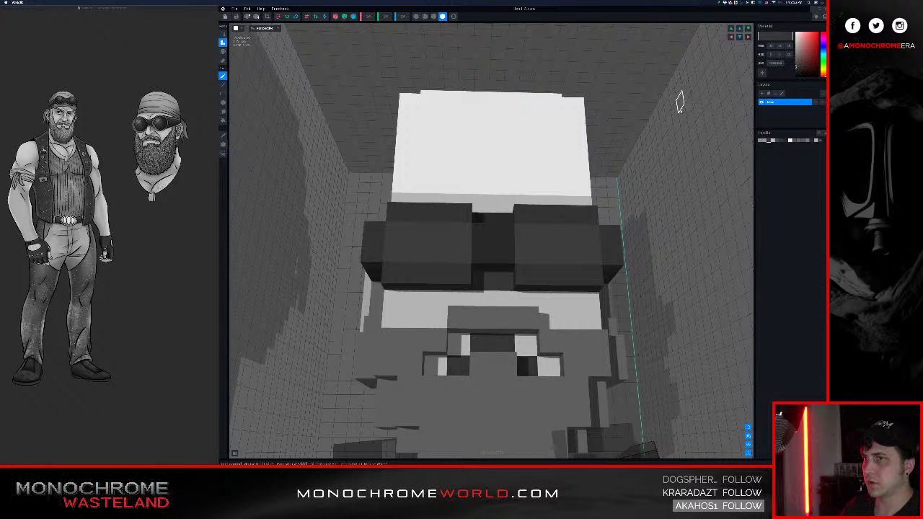
- Paint the nose voxels below the sunglasses' bridge in the light skin color and slightly lighten the mouth's dark grey
right_drag(678, 103, 497, 267)
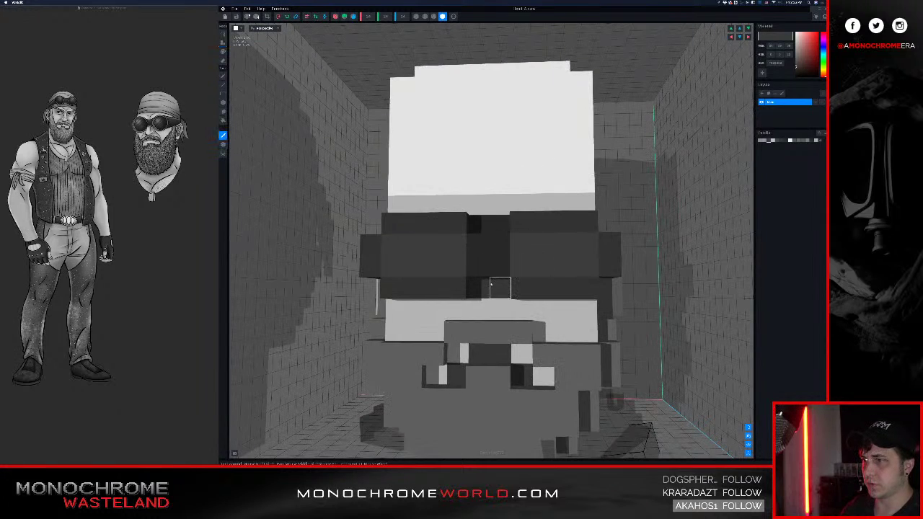
right_drag(568, 271, 521, 298)
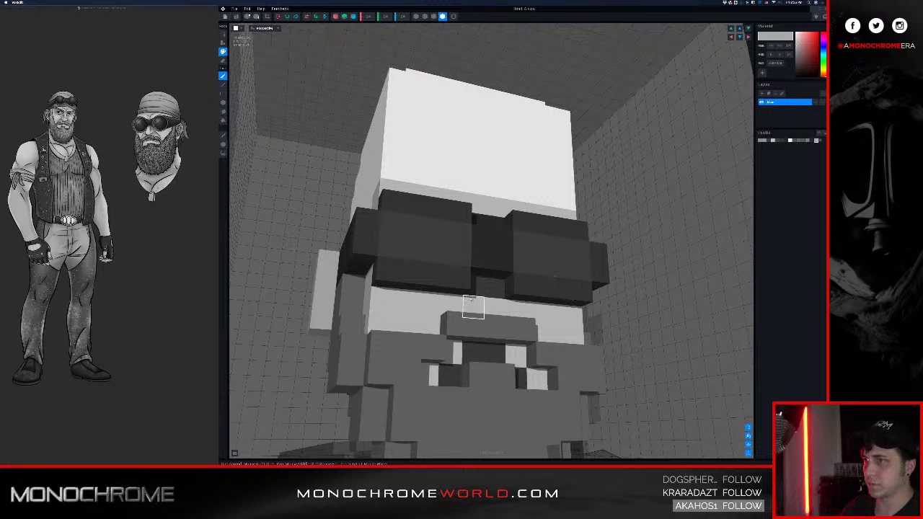
right_drag(540, 263, 525, 240)
key(i)
ctrl+click(470, 287)
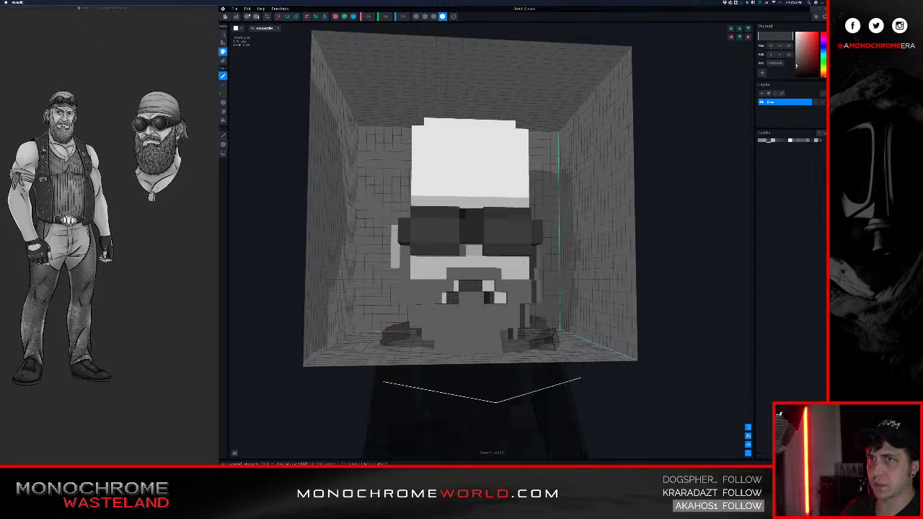
drag(797, 66, 795, 63)
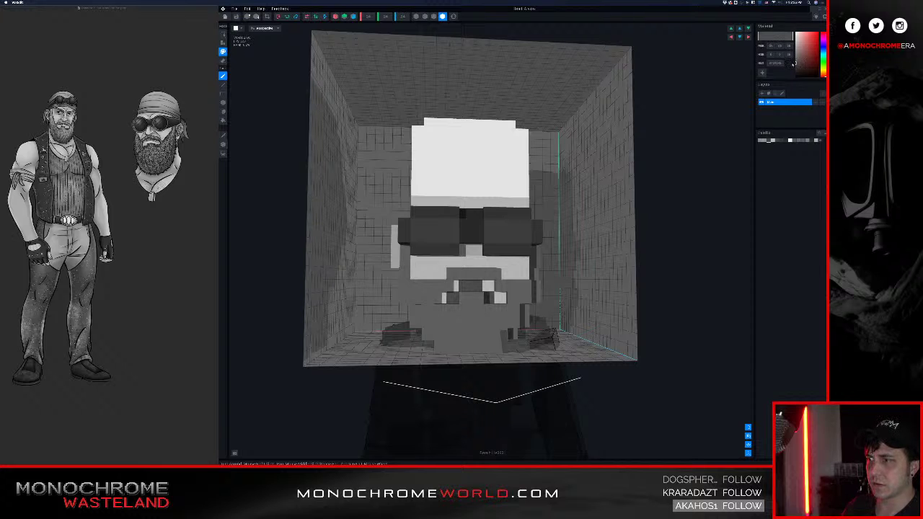
right_drag(583, 138, 547, 171)
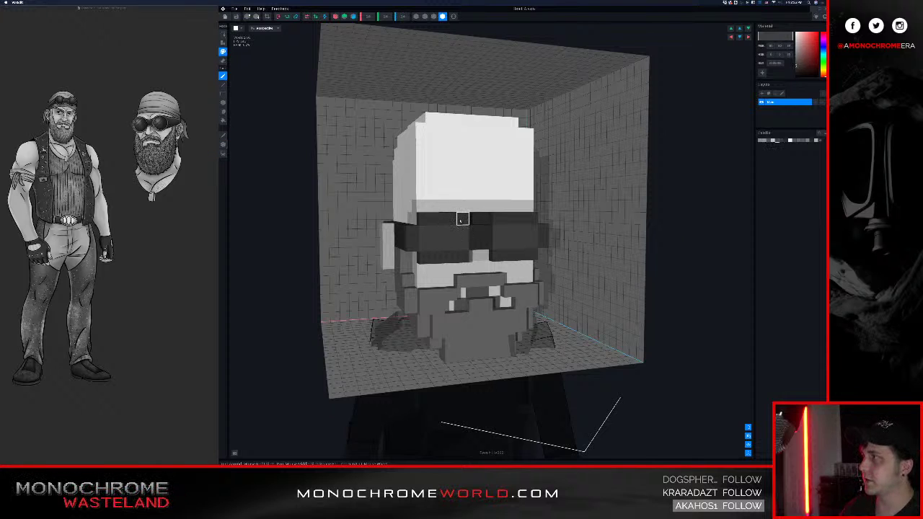
- Darken both sunglasses lenses to a near-black color distinct from the grey frame
scroll(464, 227, up, 3)
scroll(465, 227, up, 3)
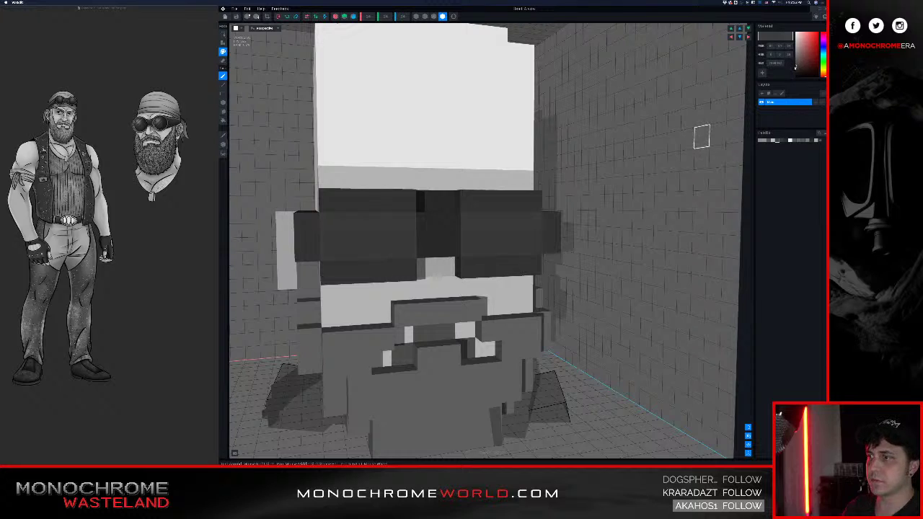
drag(796, 67, 789, 73)
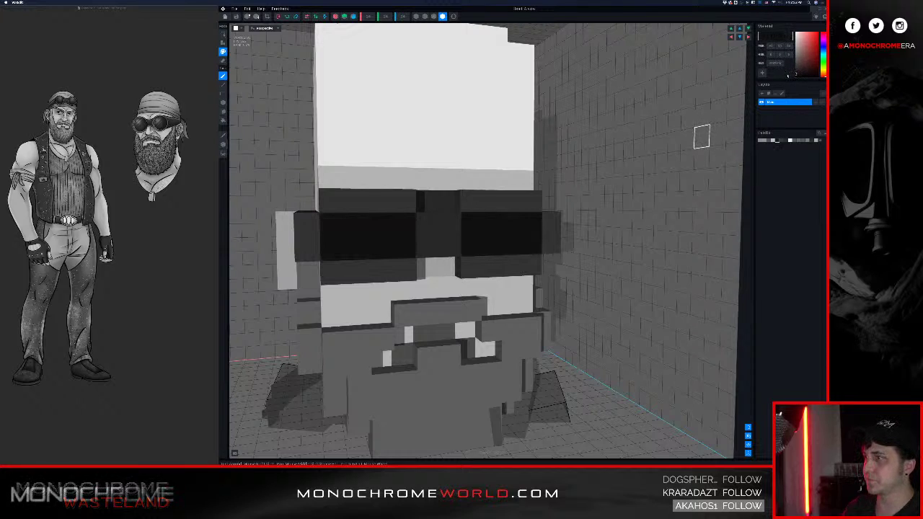
drag(786, 76, 779, 85)
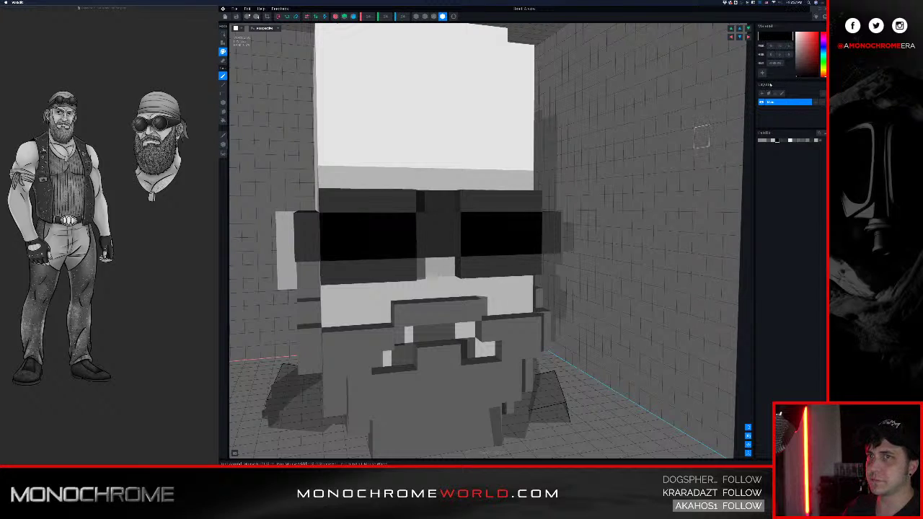
mouse_move(769, 84)
mouse_down()
mouse_move(785, 72)
mouse_move(771, 76)
mouse_up()
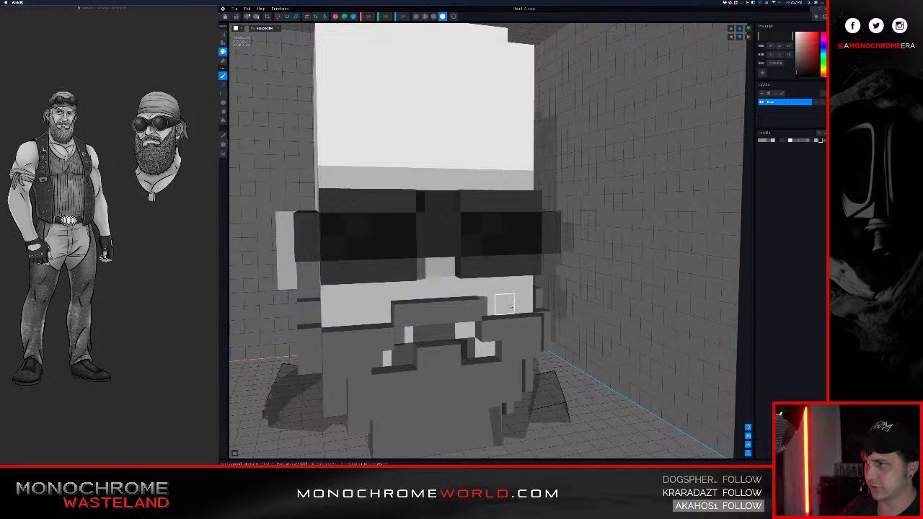
- Paint stepped reflection voxels in slightly lighter dark greys across both sunglasses lenses
mouse_move(507, 305)
right_down()
mouse_move(485, 304)
mouse_move(495, 303)
right_up()
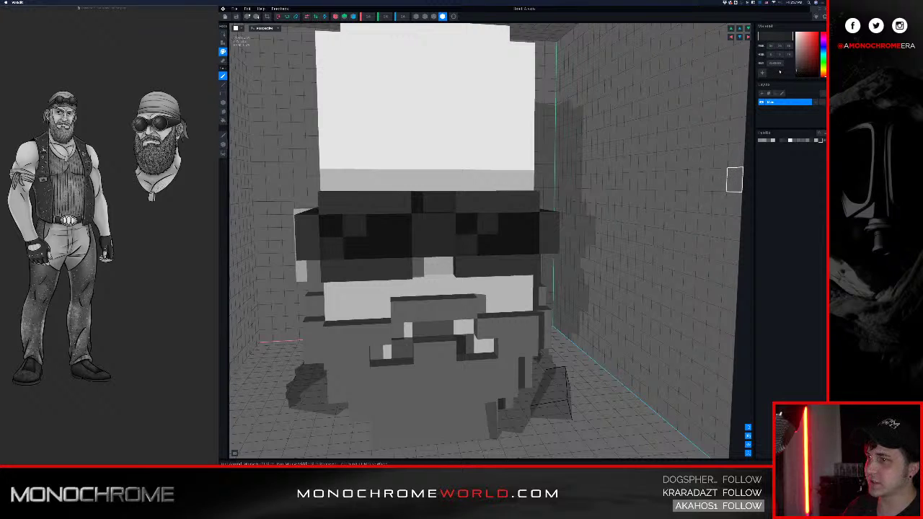
drag(779, 71, 770, 72)
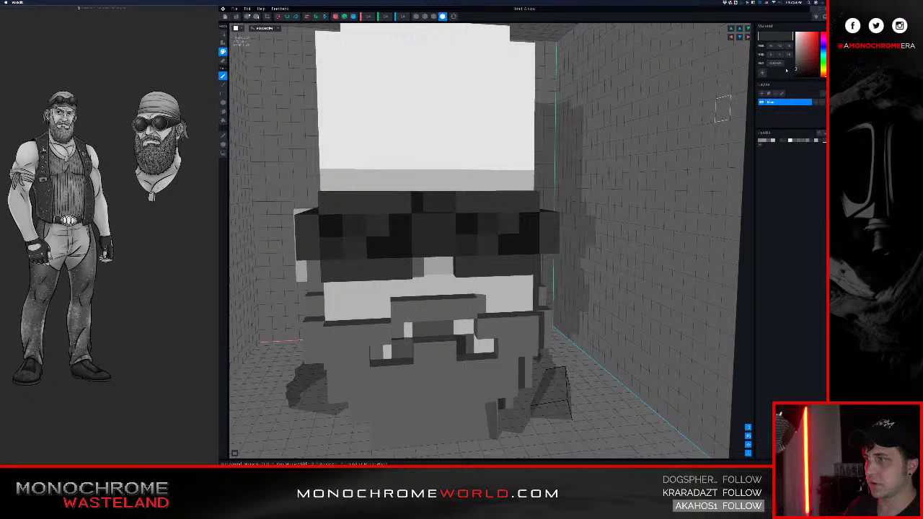
mouse_move(657, 142)
right_down()
mouse_move(644, 150)
mouse_move(645, 139)
right_up()
scroll(645, 138, down, 4)
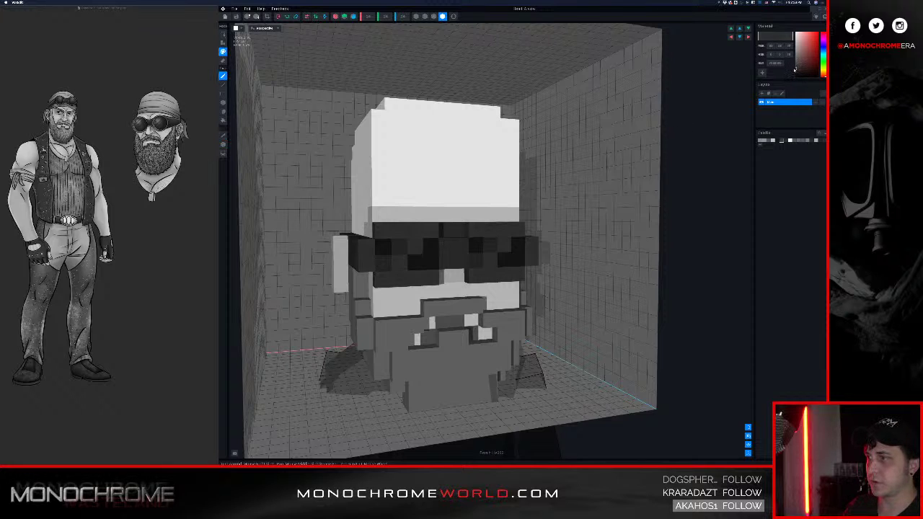
right_drag(611, 131, 552, 168)
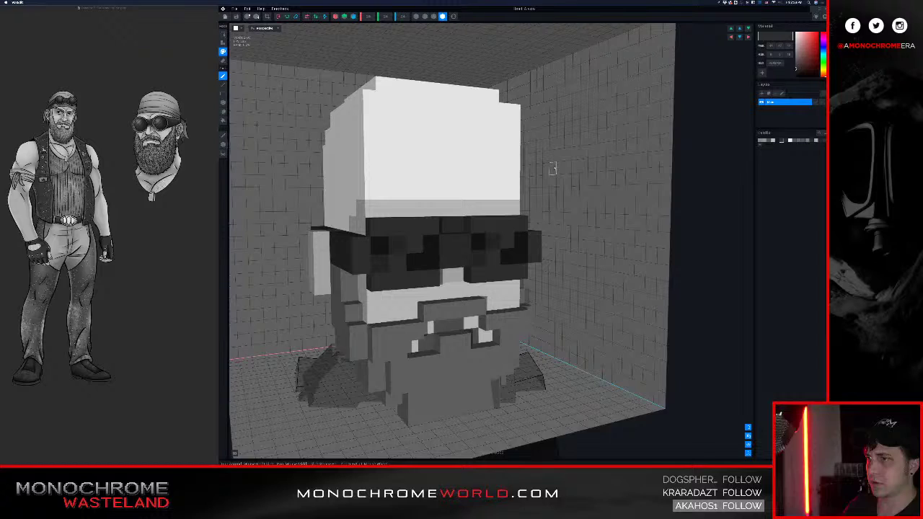
- Sample the lens grey, shift it slightly, and paint additional subtle reflection voxels across both sunglasses lenses
scroll(555, 168, up, 2)
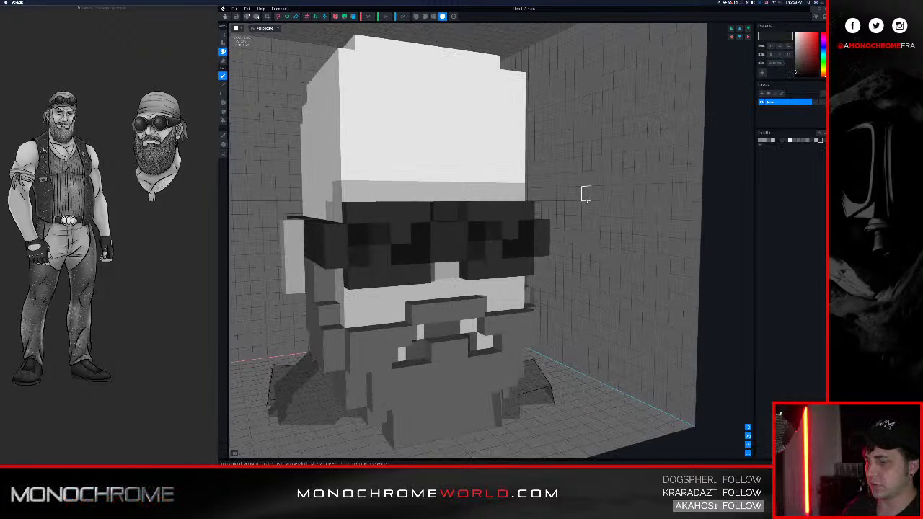
key(i)
click(495, 237)
click(511, 231)
key(b)
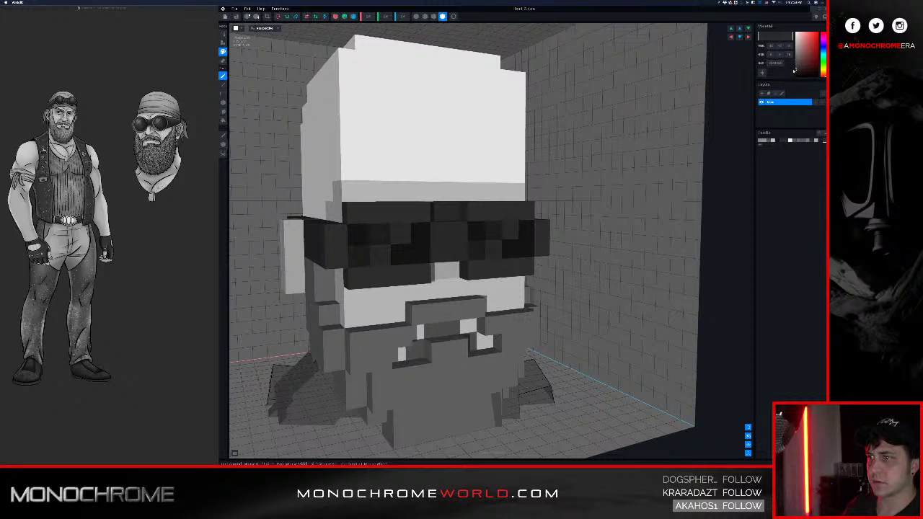
click(795, 70)
right_drag(652, 137, 579, 138)
scroll(595, 149, down, 4)
scroll(579, 139, up, 5)
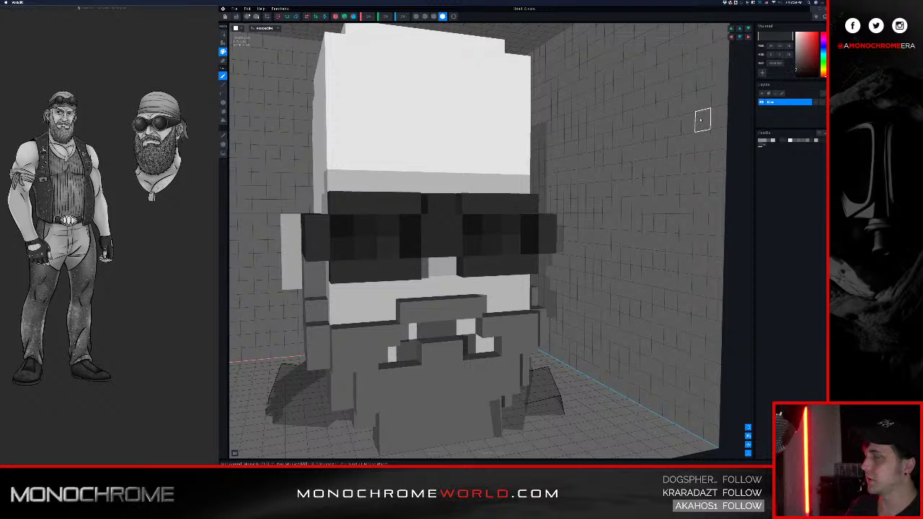
right_drag(661, 148, 538, 192)
scroll(661, 141, down, 5)
scroll(538, 192, up, 3)
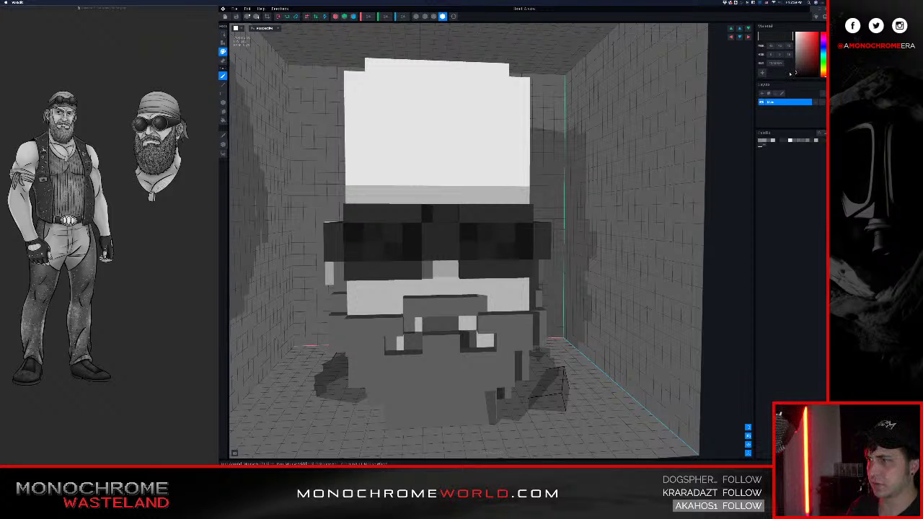
right_drag(585, 115, 571, 126)
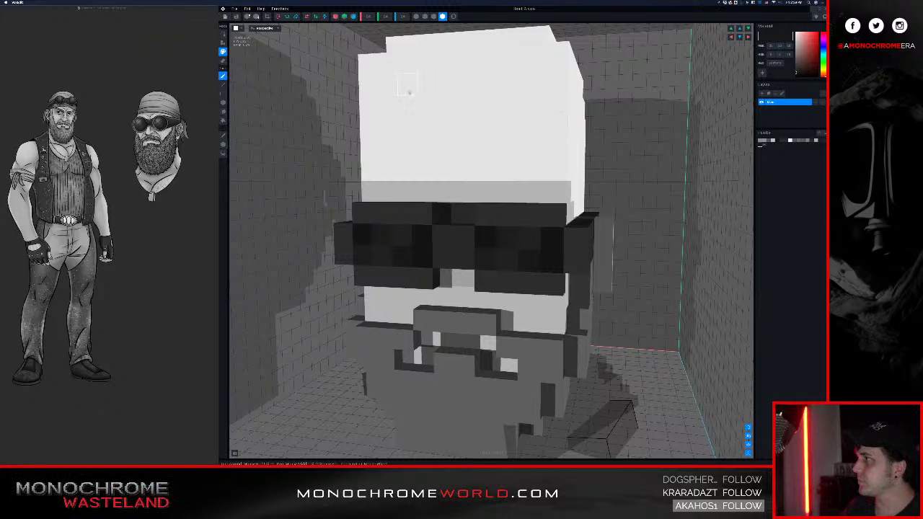
- Sample the sunglasses frame's dark grey and paint subtle shade variations across the front of the frame
right_drag(410, 93, 476, 199)
scroll(476, 200, up, 2)
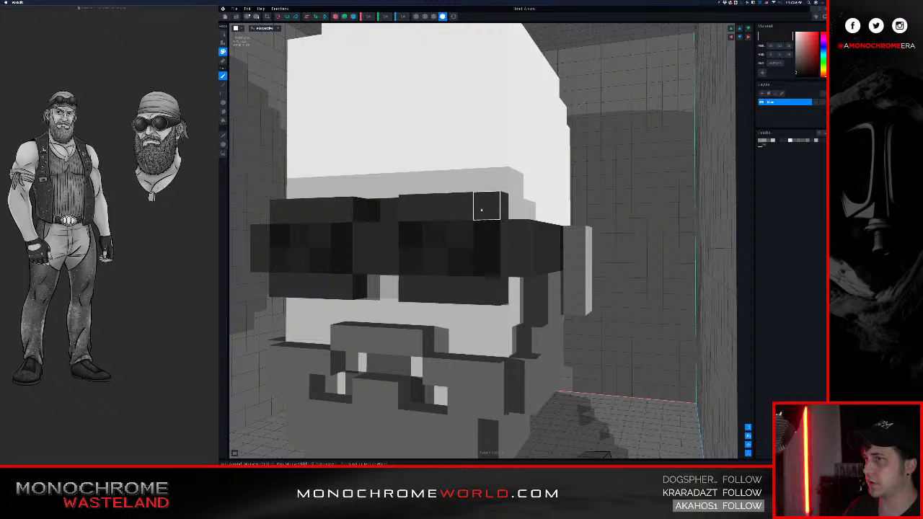
right_drag(482, 209, 551, 241)
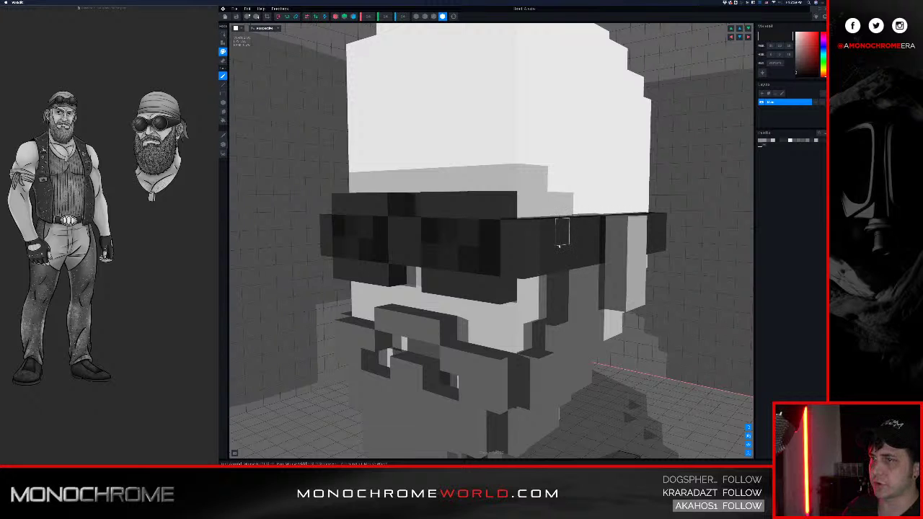
scroll(560, 246, up, 5)
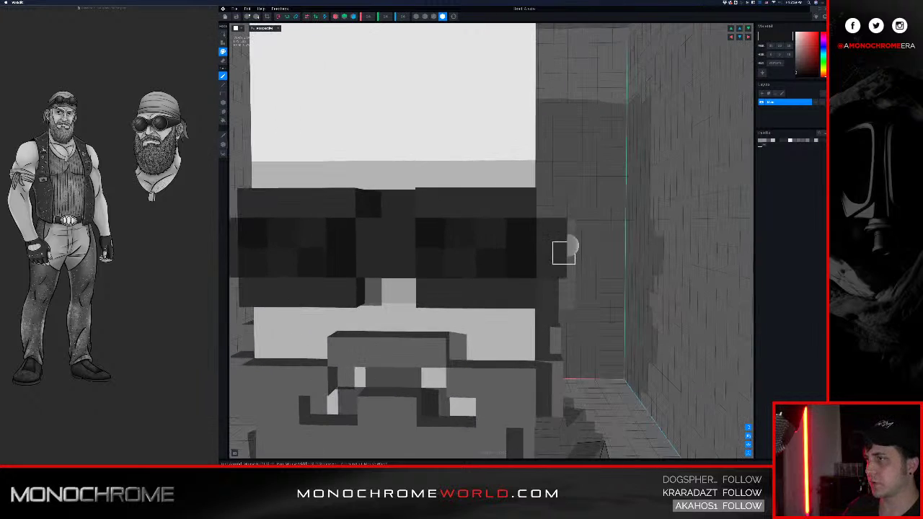
scroll(564, 253, down, 2)
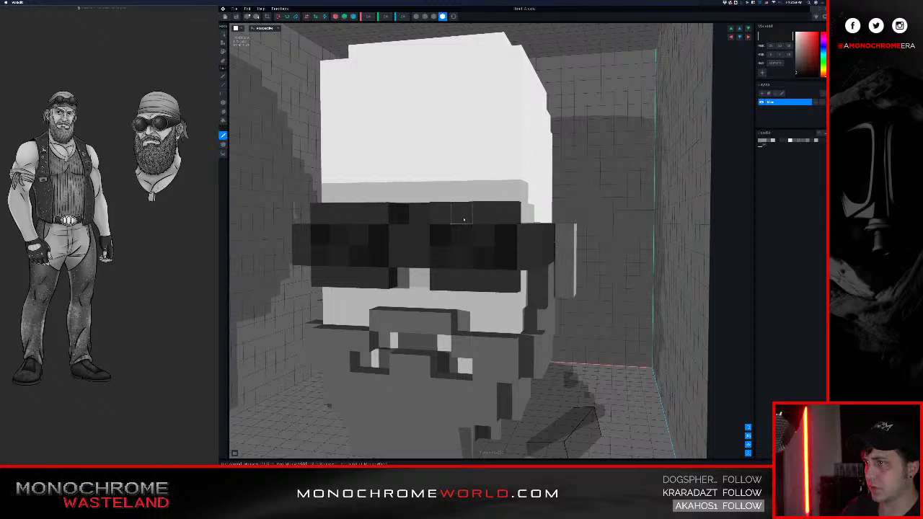
click(463, 218)
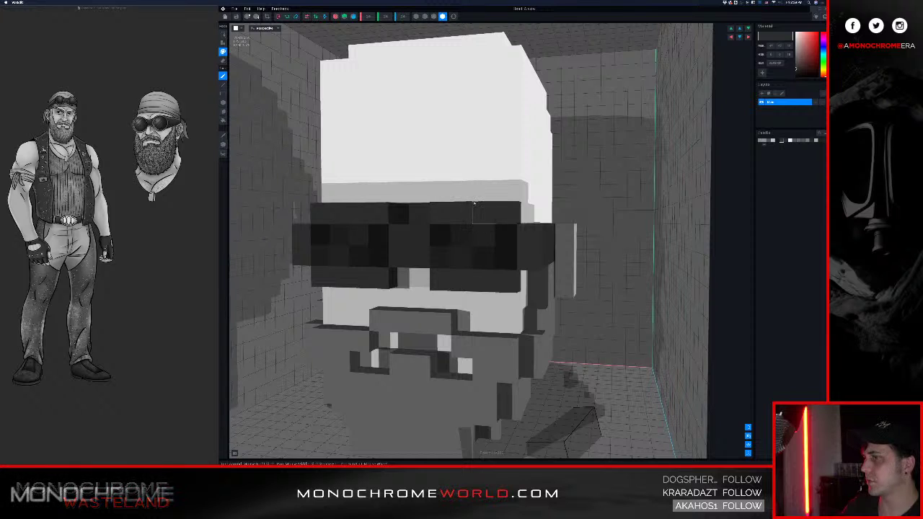
right_drag(475, 203, 484, 203)
right_drag(486, 207, 503, 183)
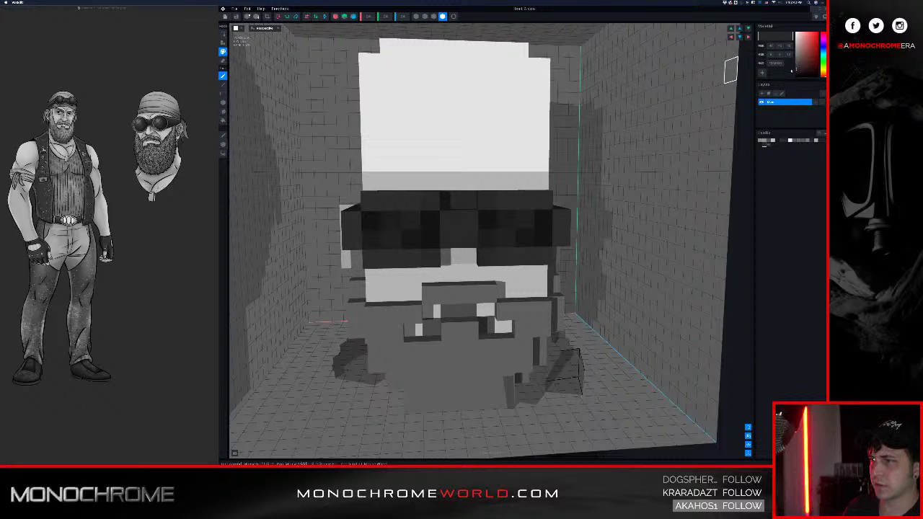
right_drag(607, 153, 571, 157)
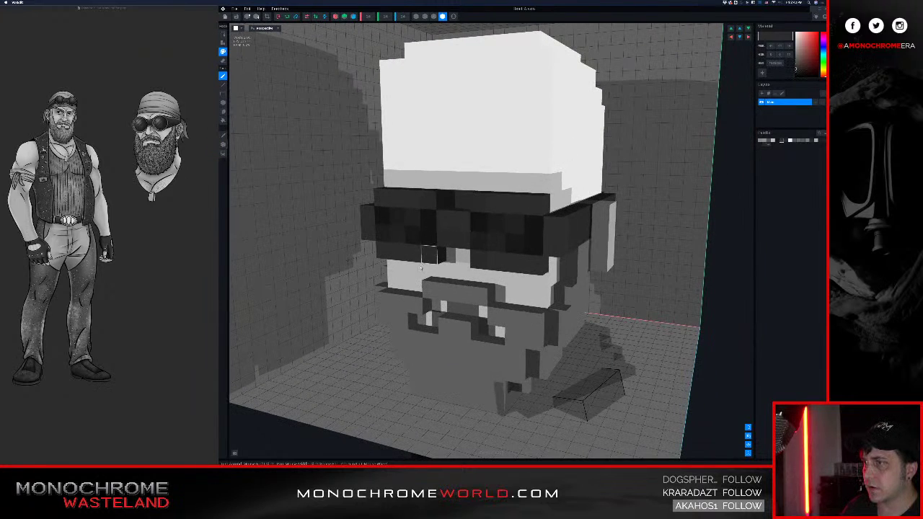
right_drag(435, 274, 464, 251)
scroll(473, 259, up, 5)
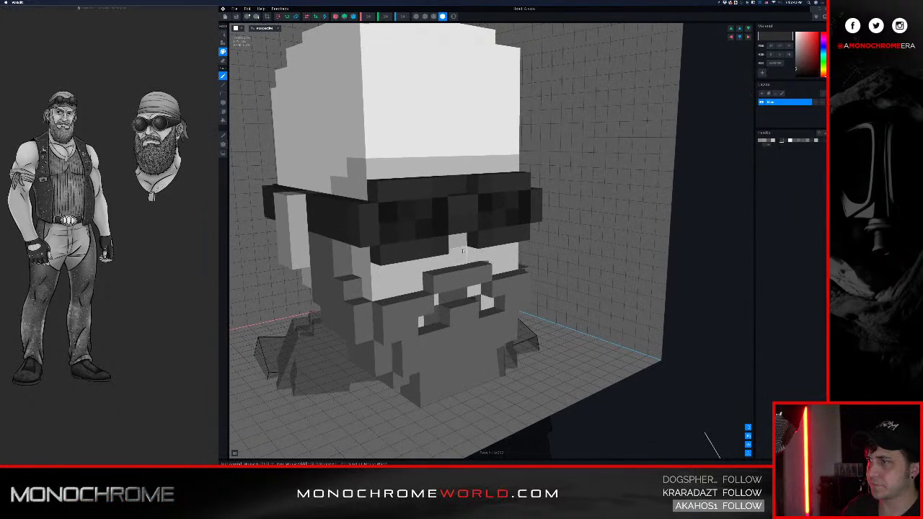
- Resample the frame's dark greys and paint shading voxels along the sunglasses' side temple beside the ear
key(i)
click(444, 195)
key(b)
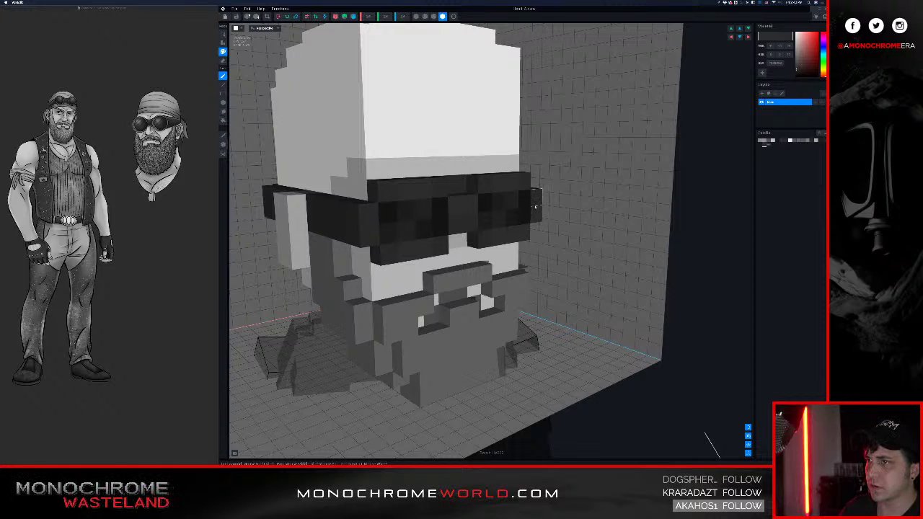
mouse_move(585, 164)
right_down()
mouse_move(569, 153)
mouse_move(590, 150)
right_up()
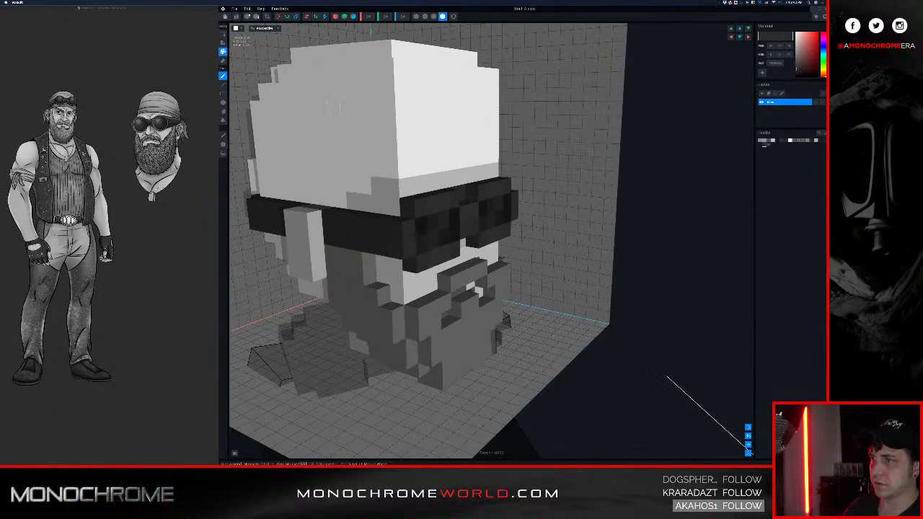
right_drag(334, 106, 338, 106)
key(i)
click(369, 227)
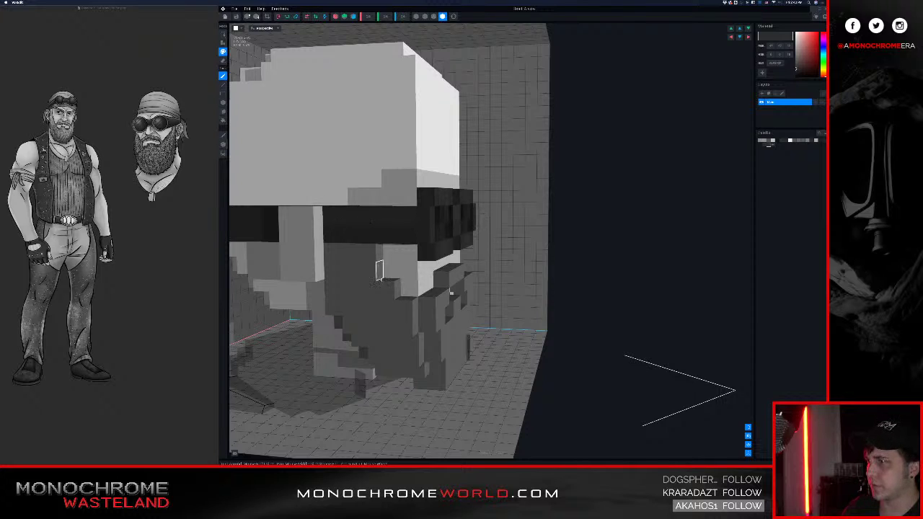
mouse_move(382, 271)
right_down()
mouse_move(338, 282)
mouse_move(381, 238)
right_up()
drag(401, 221, 321, 226)
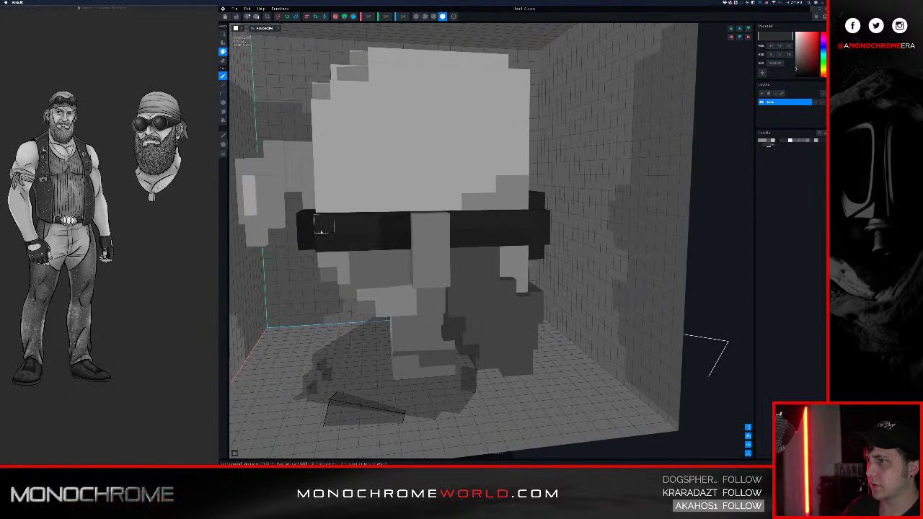
- Continue the dark grey shading voxels on the sunglasses' band around the back and opposite side of the head
right_drag(318, 227, 377, 241)
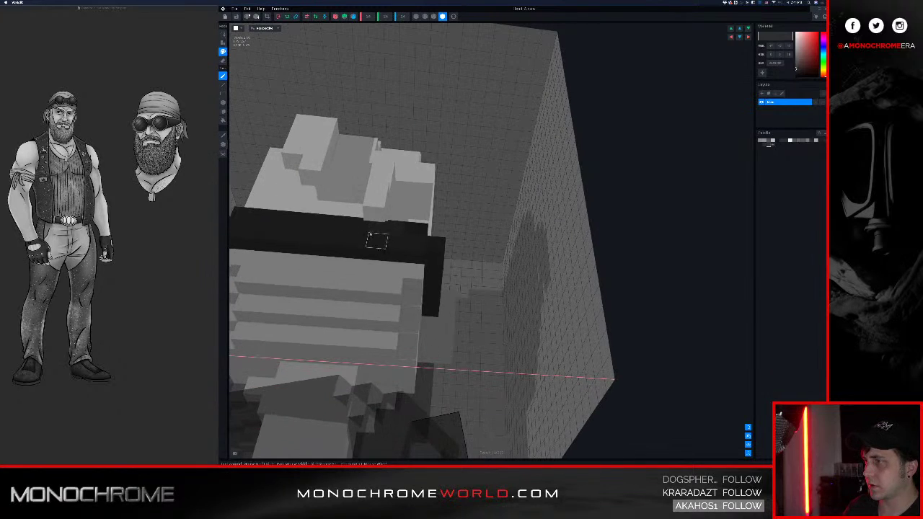
mouse_move(319, 219)
right_down()
mouse_move(299, 216)
mouse_move(326, 237)
mouse_move(367, 247)
right_up()
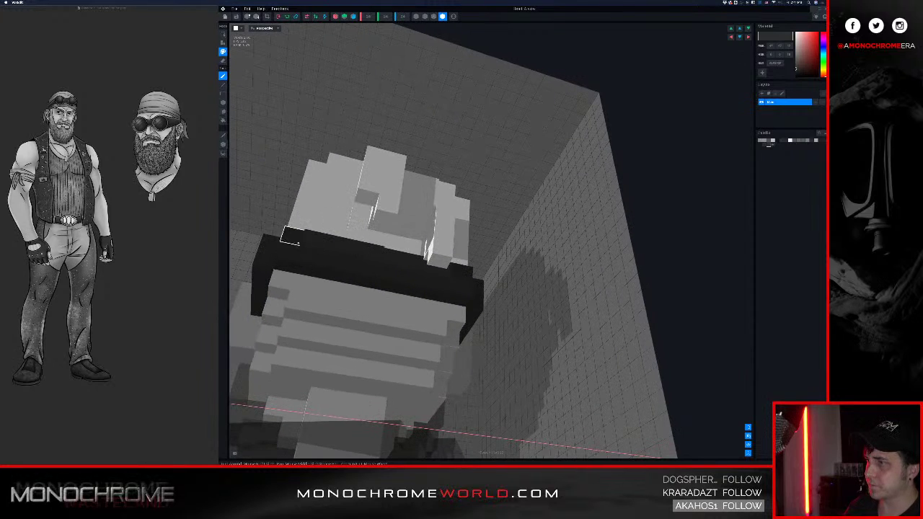
right_drag(300, 218, 400, 319)
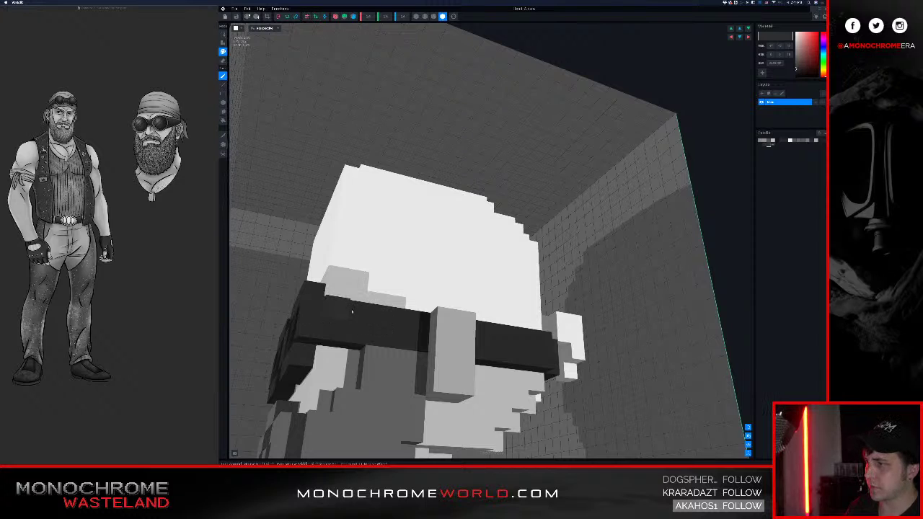
right_drag(491, 329, 462, 337)
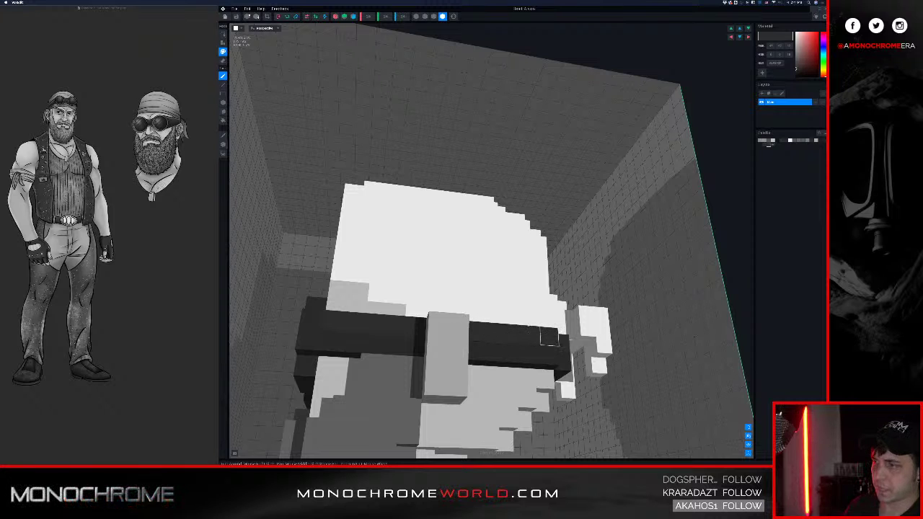
- Check the shaded sunglasses from all around the head and save the voxel model
right_drag(552, 339, 481, 292)
scroll(481, 296, down, 5)
right_drag(431, 278, 491, 277)
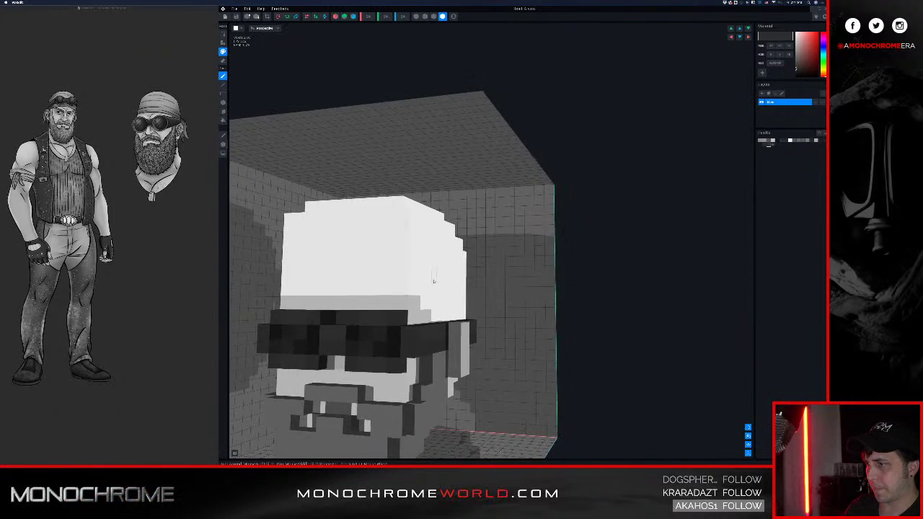
middle_drag(434, 275, 477, 250)
right_drag(476, 252, 444, 253)
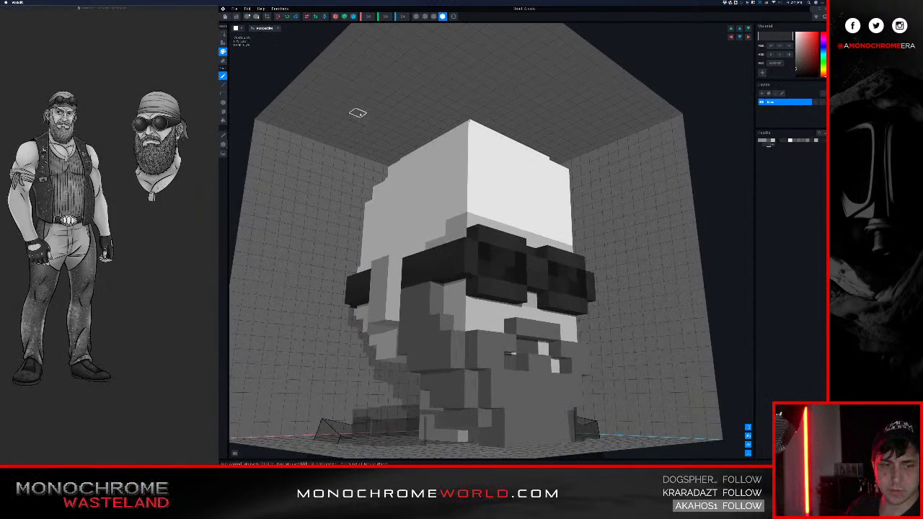
right_drag(431, 175, 424, 223)
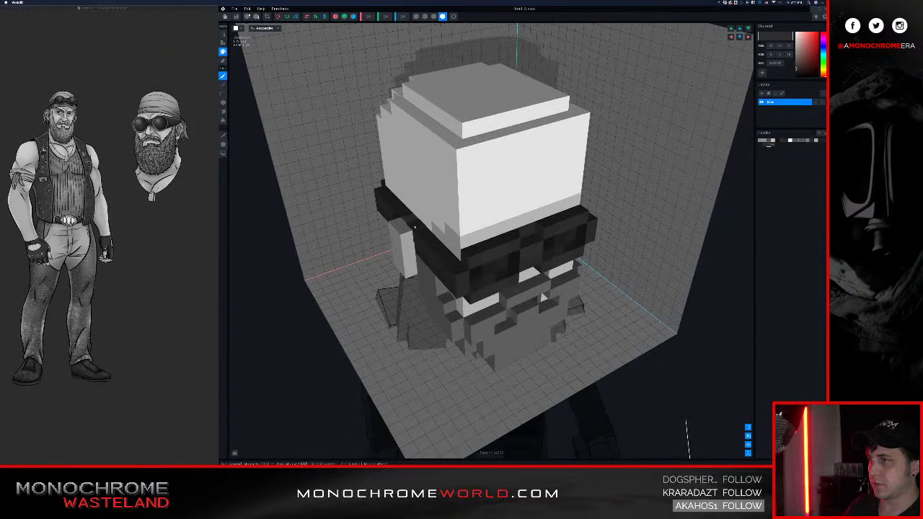
right_drag(519, 169, 562, 177)
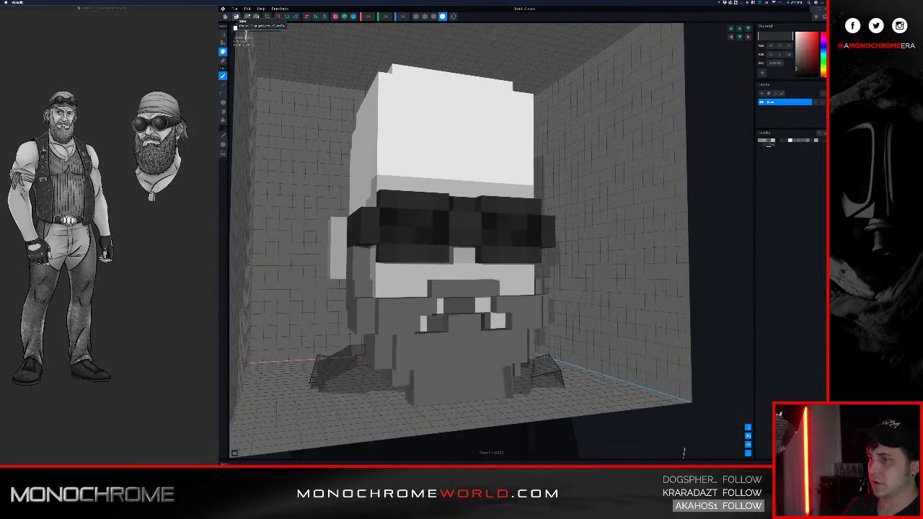
click(236, 17)
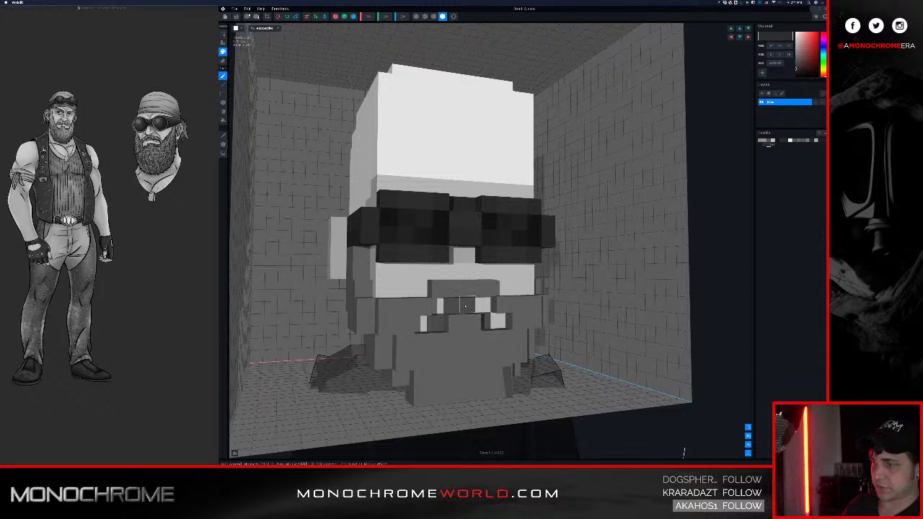
- Sample the beard's grey and paint scattered darker grey voxels across the front of the beard, including below the mouth corners
middle_drag(468, 305, 450, 293)
right_drag(450, 294, 464, 290)
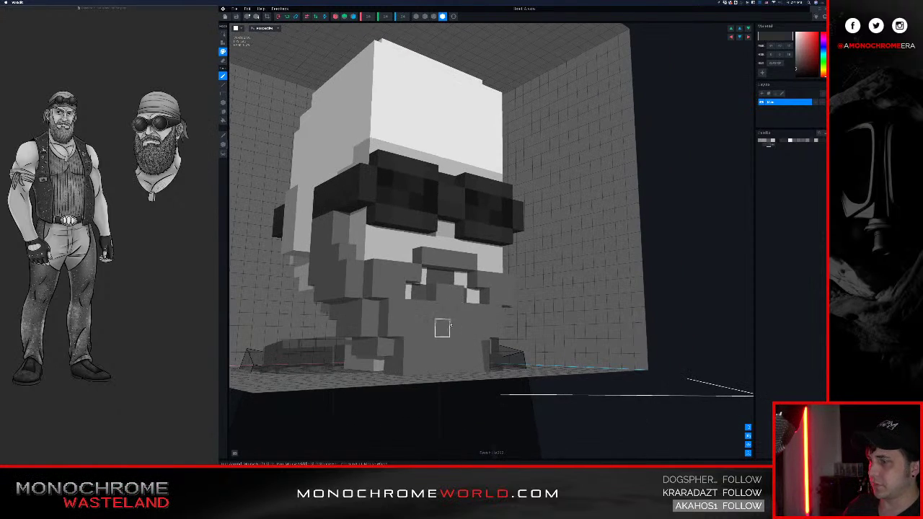
key(i)
click(442, 328)
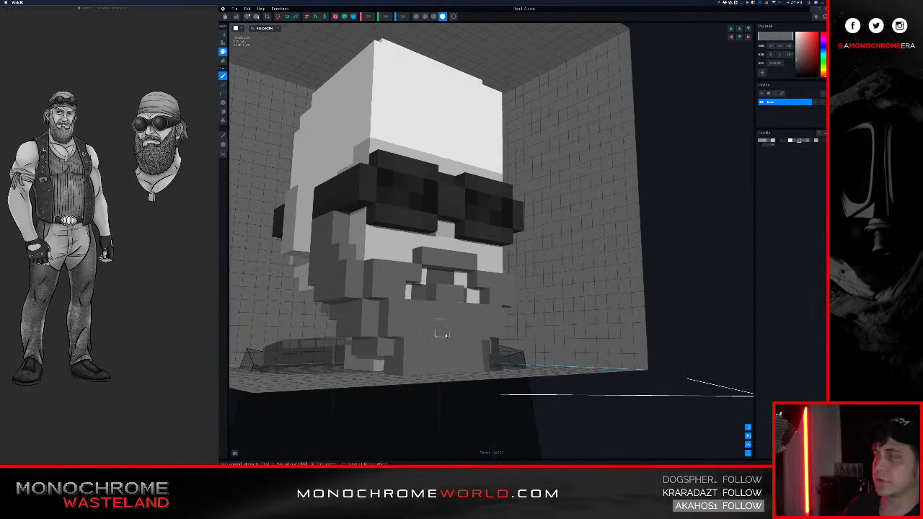
right_drag(445, 333, 460, 315)
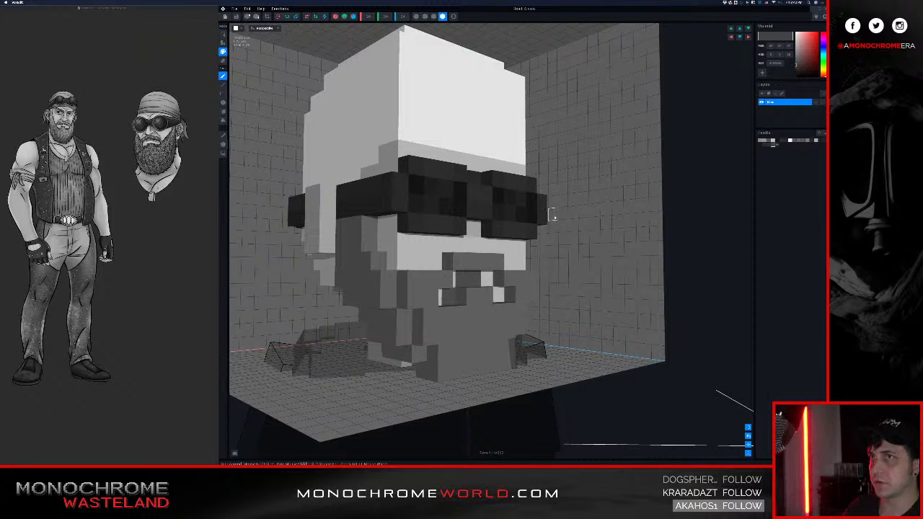
right_drag(445, 332, 459, 352)
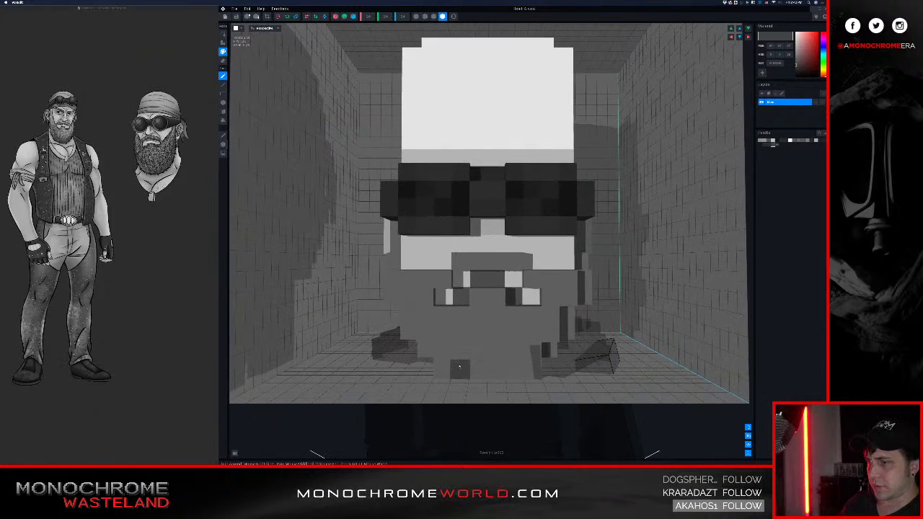
click(476, 351)
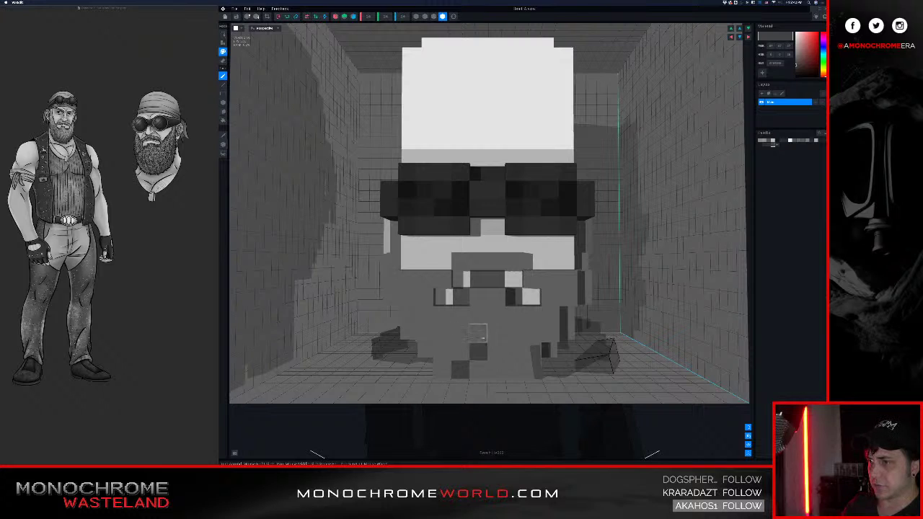
click(478, 334)
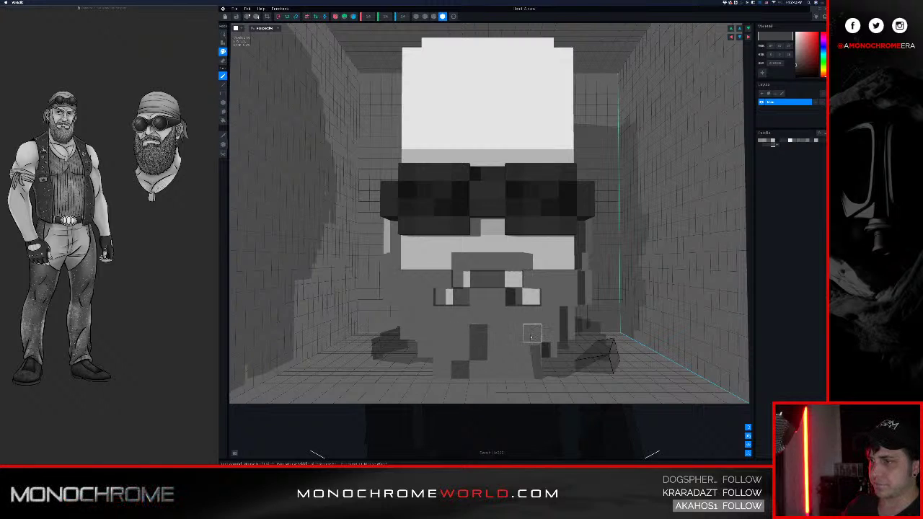
click(514, 352)
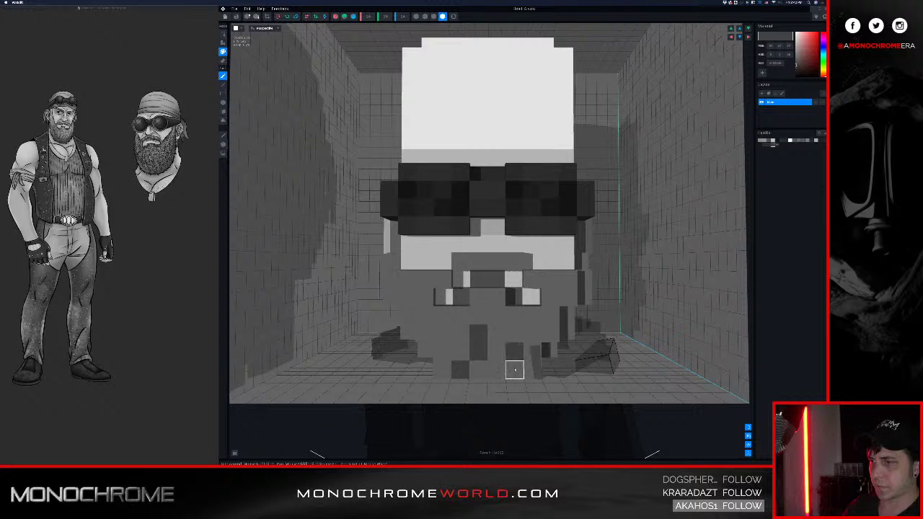
click(514, 370)
right_drag(541, 328, 499, 326)
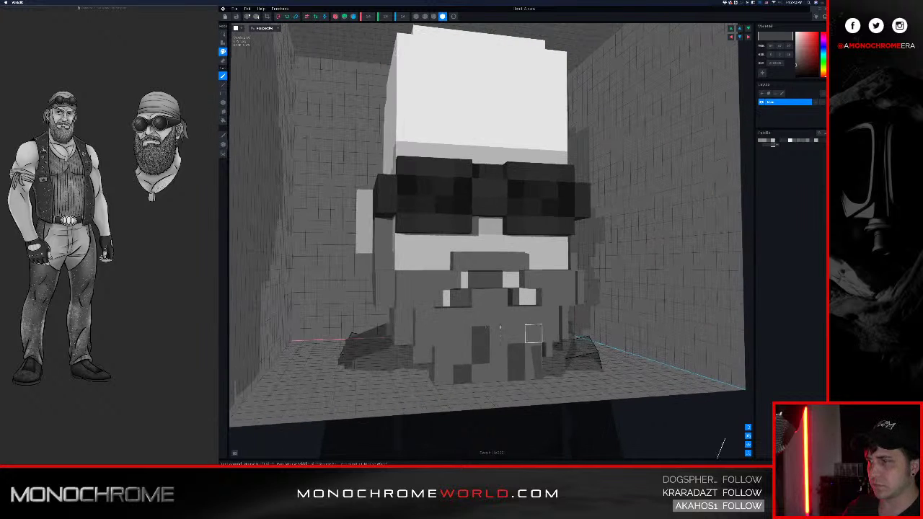
click(445, 324)
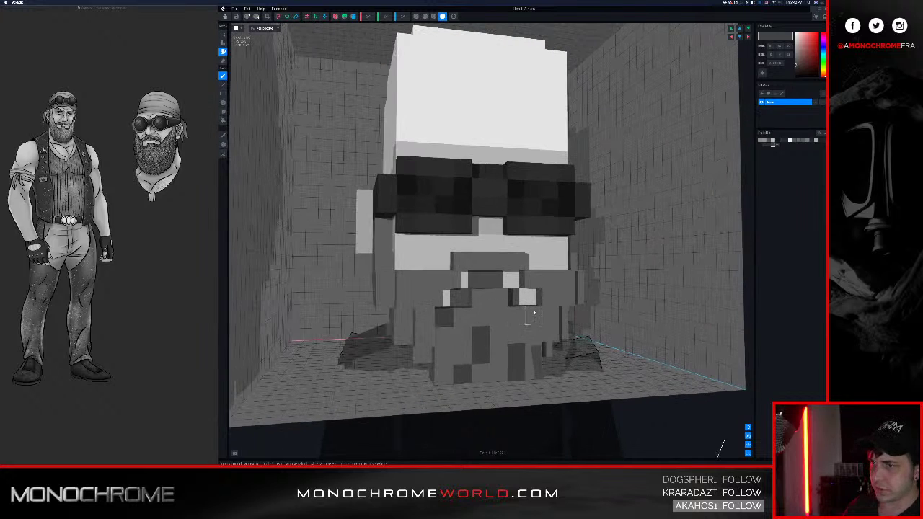
click(534, 313)
- Continue the scattered darker grey voxels along the jaw on the character's left side of the beard
right_drag(441, 298, 583, 301)
click(546, 349)
click(571, 358)
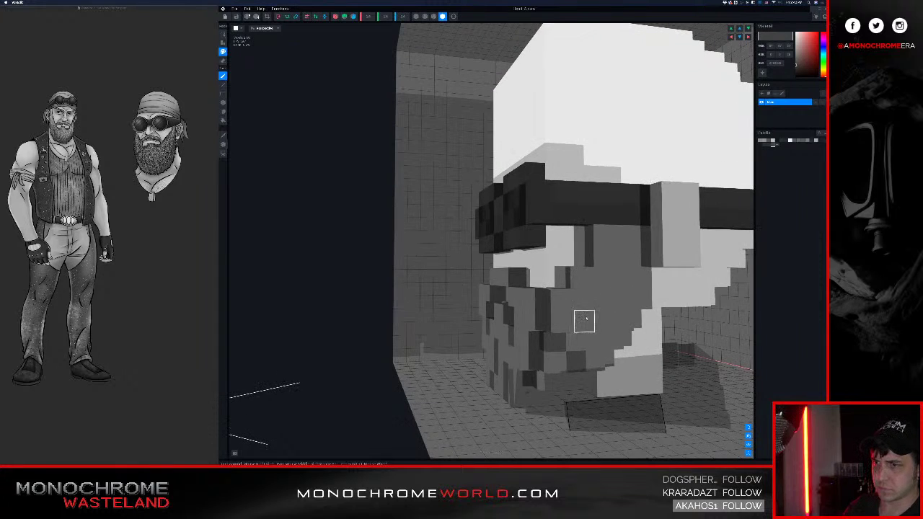
click(584, 322)
- Paint matching scattered darker grey voxels on the character's right side of the beard, from the cheek down to the jaw
mouse_move(524, 258)
right_down()
mouse_move(450, 282)
mouse_move(437, 303)
mouse_move(450, 307)
right_up()
click(384, 301)
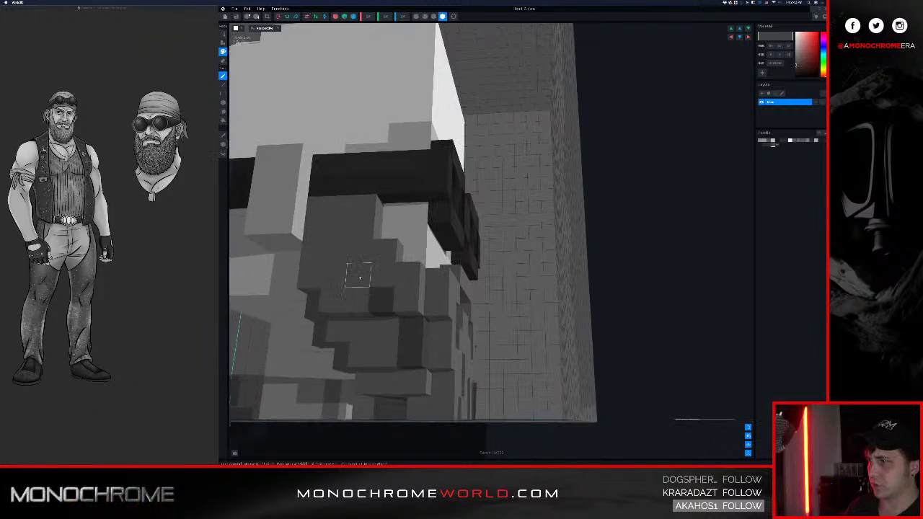
click(361, 276)
right_drag(412, 273, 406, 275)
click(393, 328)
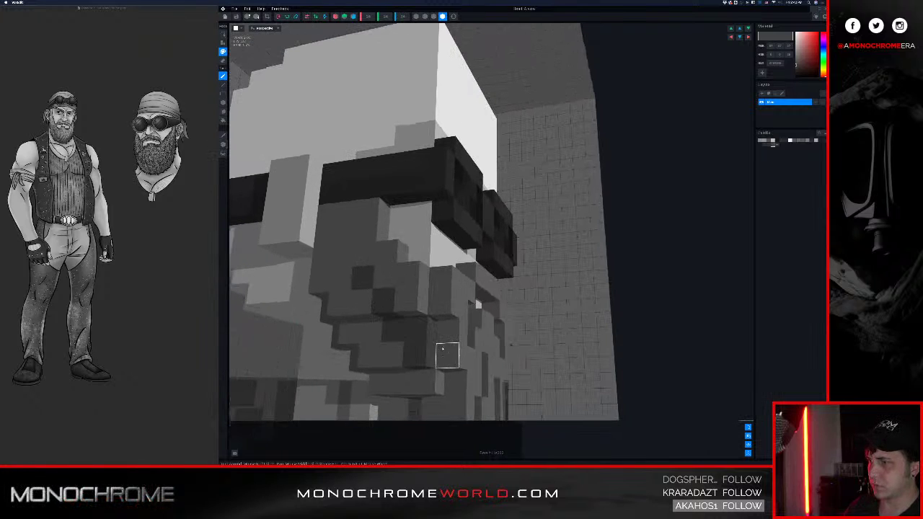
mouse_move(448, 352)
right_down()
mouse_move(438, 349)
mouse_move(455, 348)
mouse_move(468, 332)
right_up()
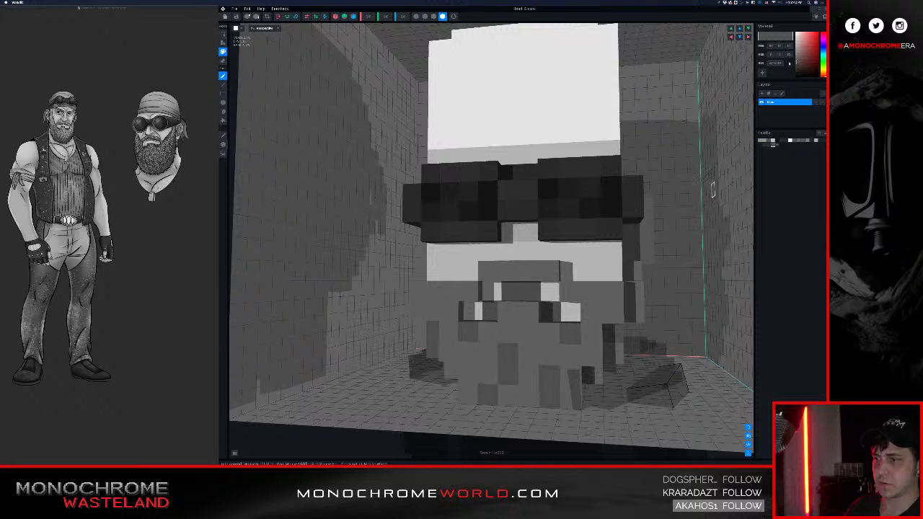
- Switch to a softer mid-grey and paint blending voxels over the beard's dark patches on the front and both sides
right_drag(611, 134, 549, 142)
middle_drag(549, 142, 532, 144)
mouse_move(408, 355)
right_down()
mouse_move(395, 360)
mouse_move(411, 362)
right_up()
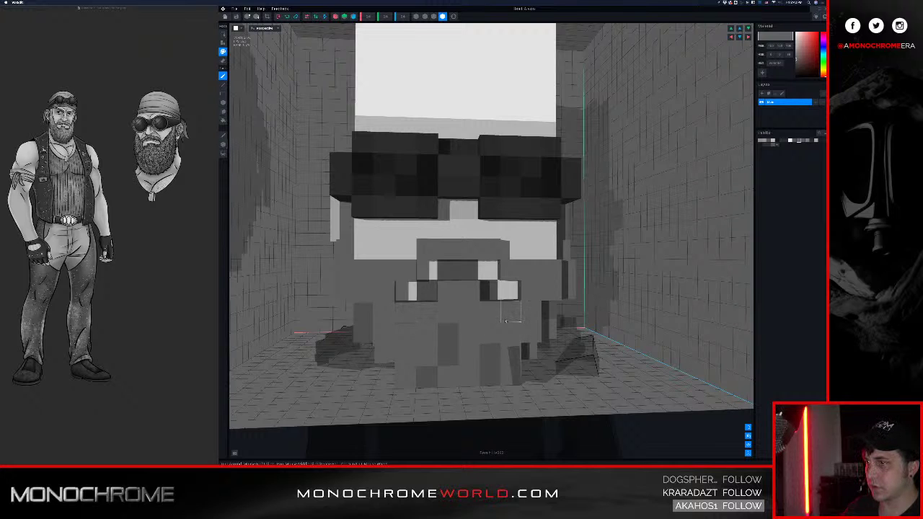
right_drag(470, 333, 488, 311)
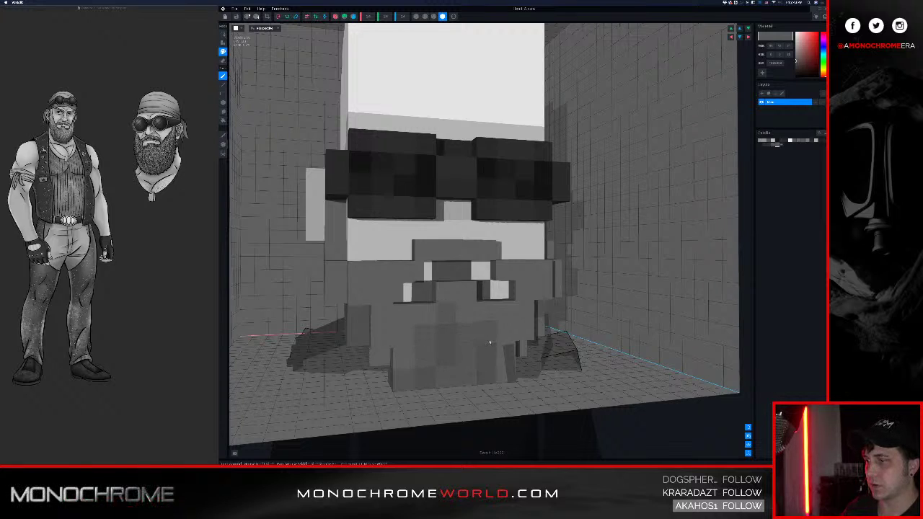
right_drag(350, 335, 345, 294)
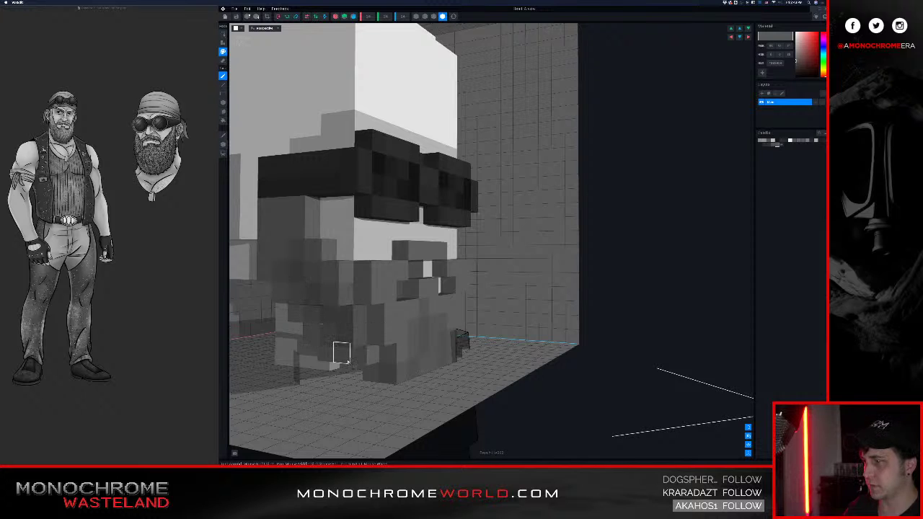
right_drag(375, 354, 457, 309)
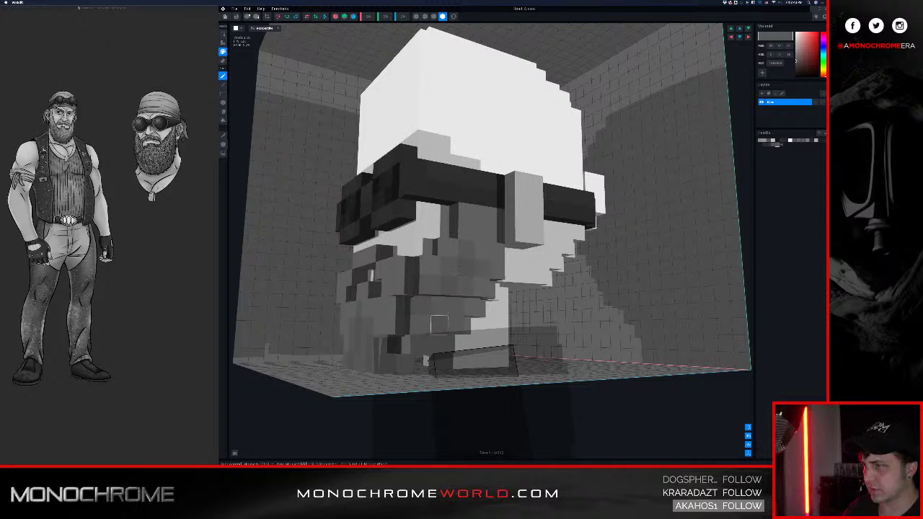
mouse_move(437, 326)
right_down()
mouse_move(491, 326)
mouse_move(417, 327)
mouse_move(440, 326)
right_up()
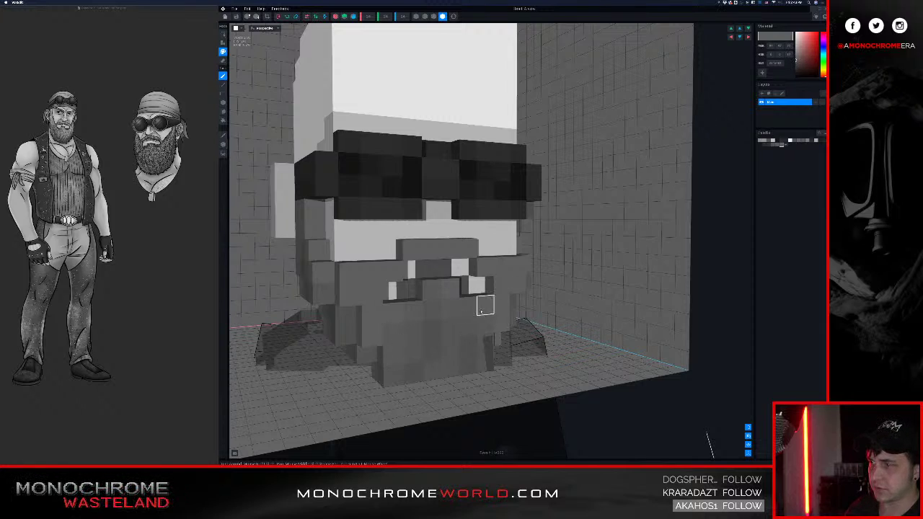
- Add another slightly different grey shade in scattered voxels across the beard's front, cheeks and jaw sides
right_drag(482, 312, 448, 313)
right_drag(498, 325, 537, 292)
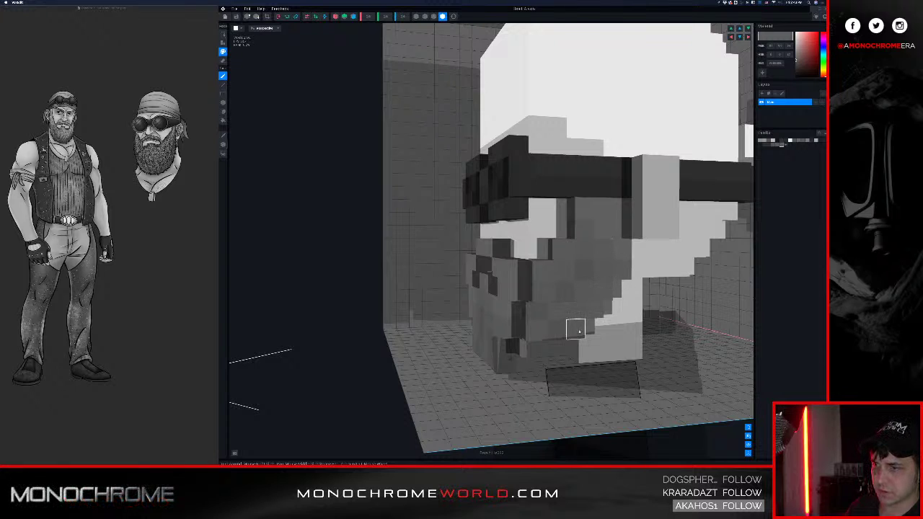
right_drag(599, 351, 517, 352)
right_drag(511, 304, 370, 330)
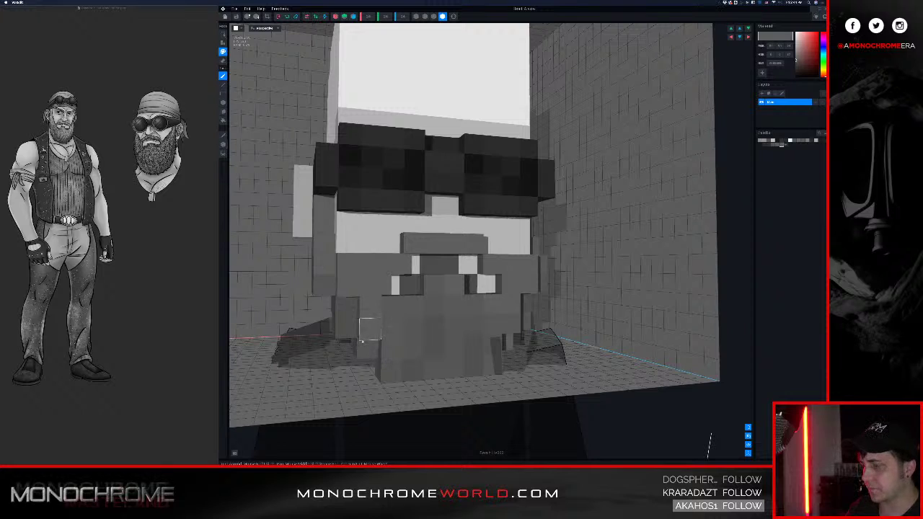
right_drag(365, 328, 339, 315)
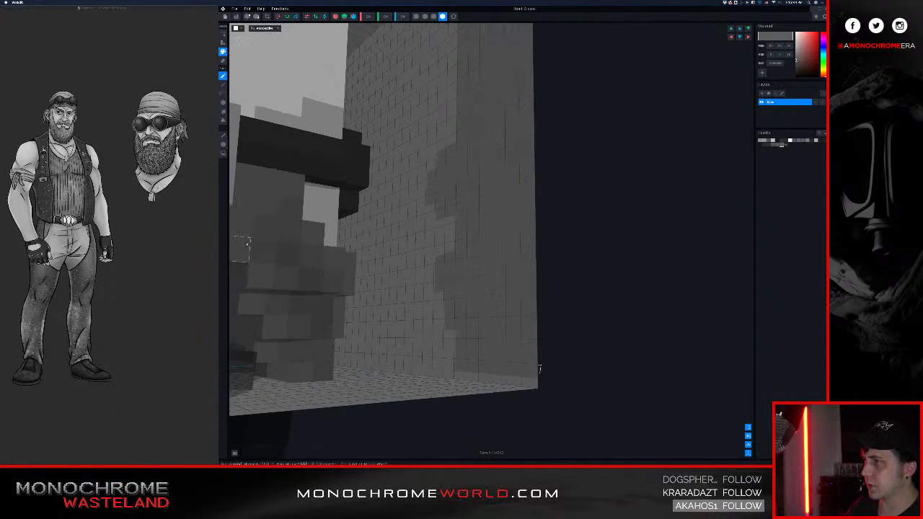
right_drag(250, 245, 351, 230)
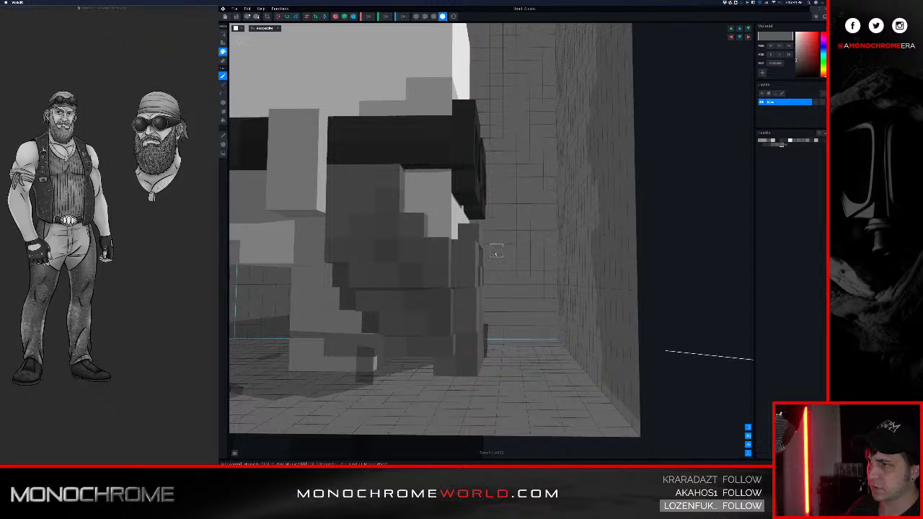
right_drag(463, 252, 515, 239)
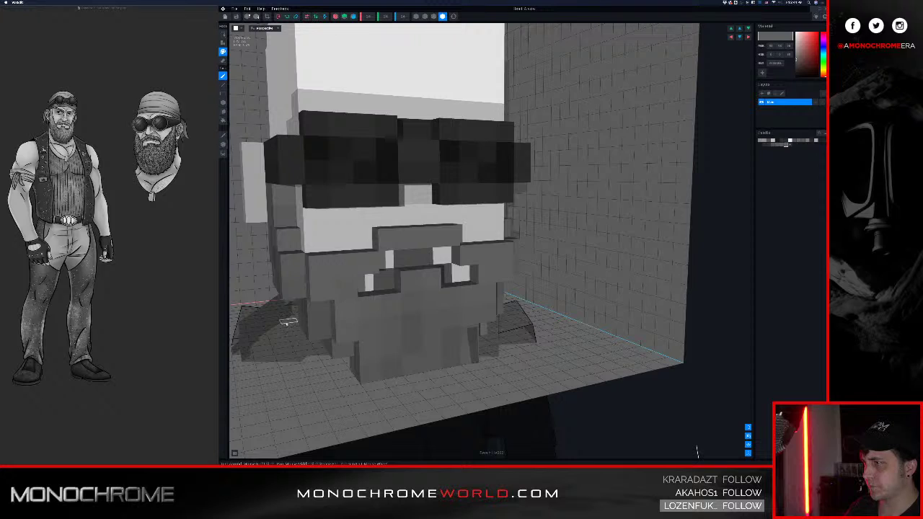
- Examine the beard's shading from the front and both sides of the head
right_drag(286, 325, 296, 319)
scroll(315, 305, down, 3)
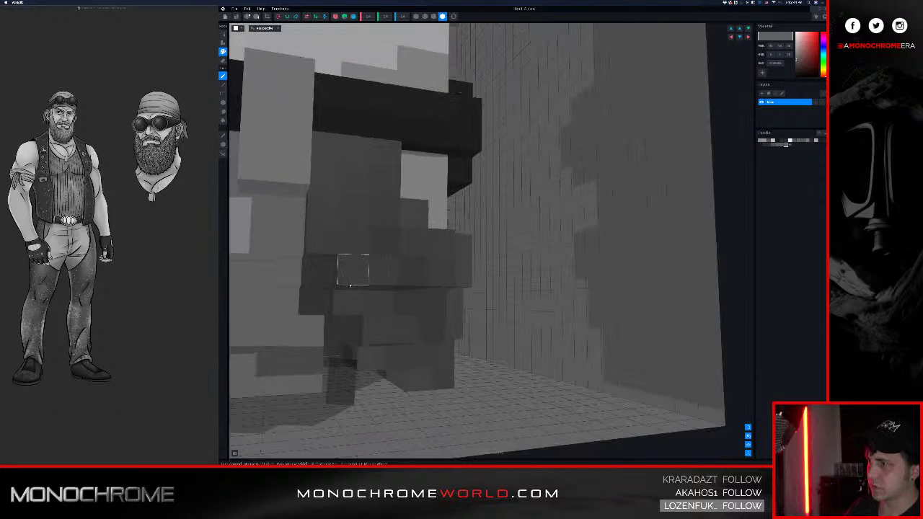
right_drag(418, 266, 353, 270)
scroll(411, 269, down, 3)
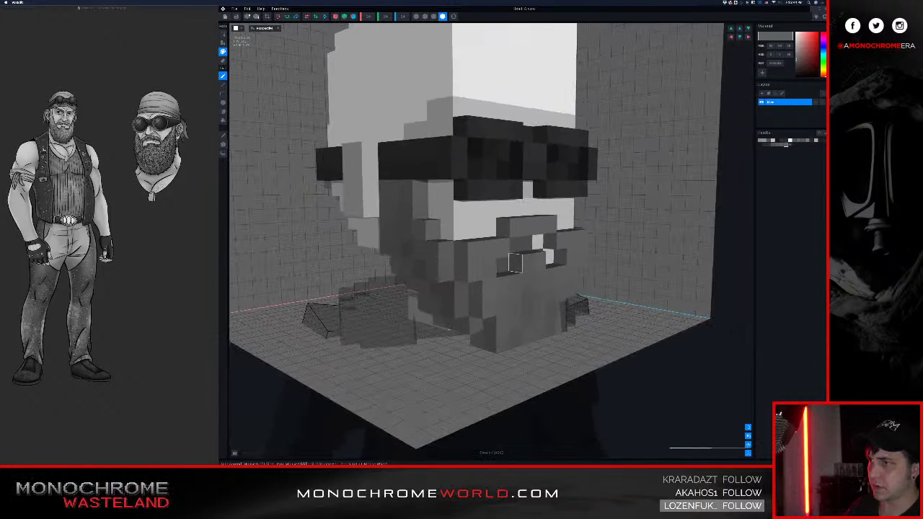
right_drag(516, 264, 473, 264)
middle_drag(596, 262, 521, 262)
mouse_move(561, 232)
right_down()
mouse_move(519, 235)
mouse_move(588, 232)
right_up()
middle_drag(614, 229, 542, 232)
right_drag(562, 227, 598, 225)
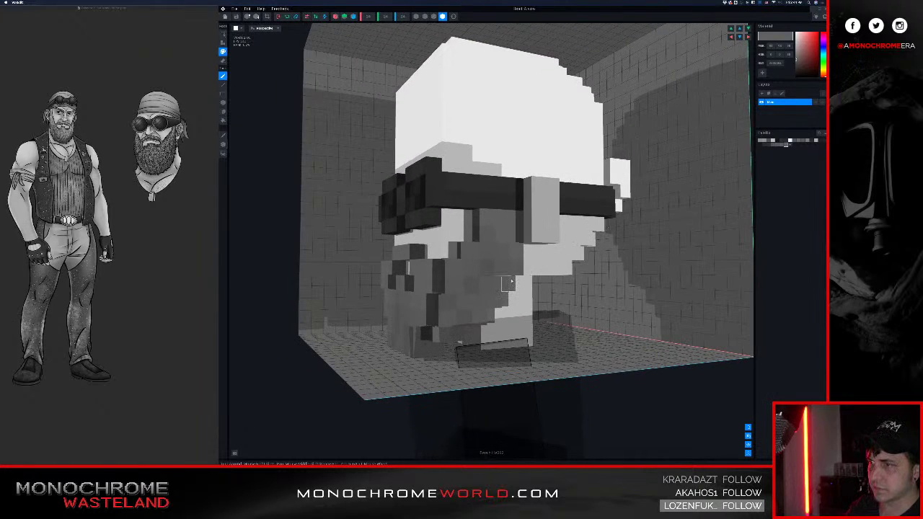
right_drag(538, 253, 498, 256)
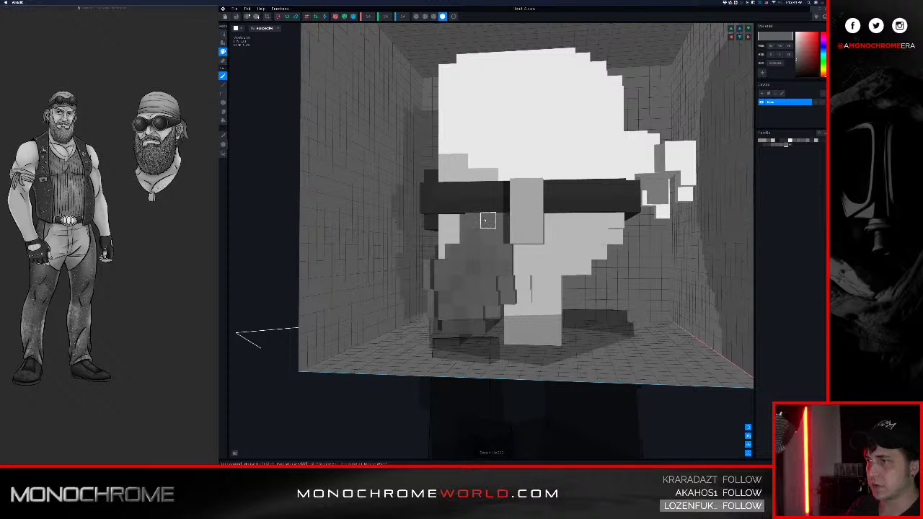
- Sample a grey from the side of the beard and paint shade voxels along the sideburns and rear jaw edge on both sides
key(i)
click(472, 267)
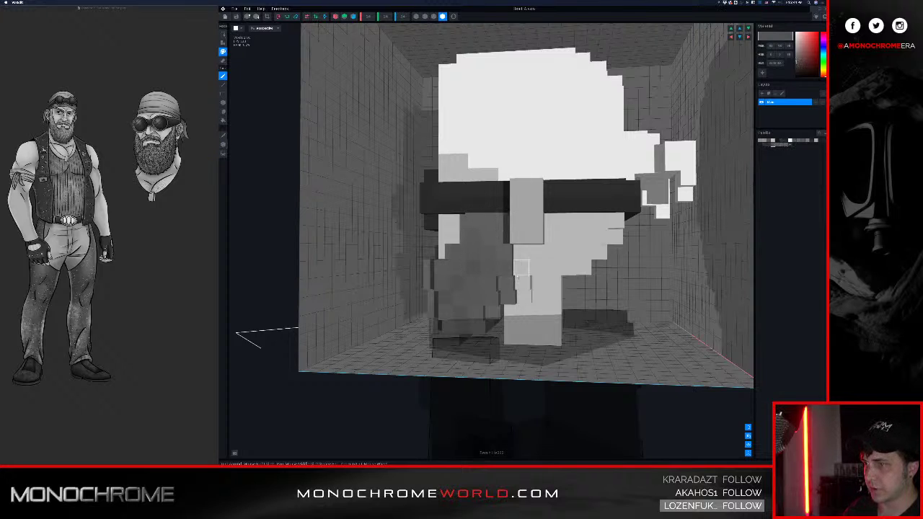
right_drag(521, 269, 527, 276)
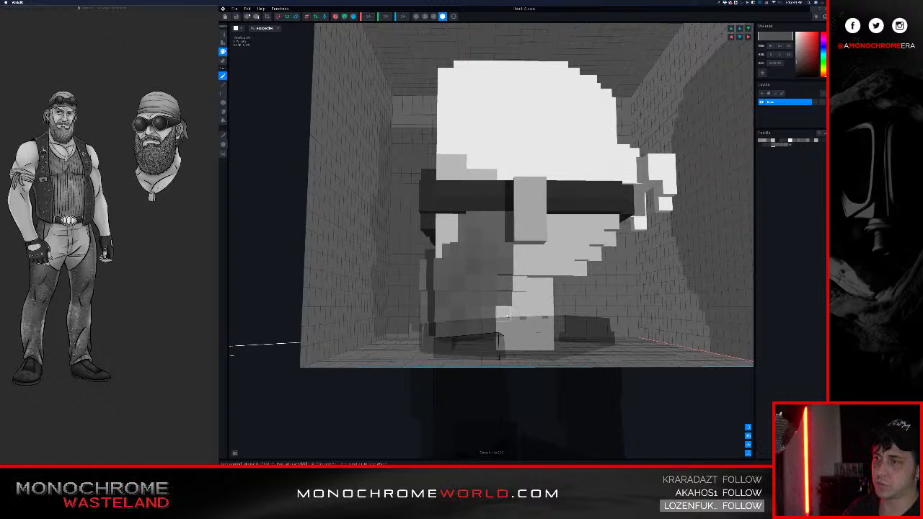
key(a)
key(s)
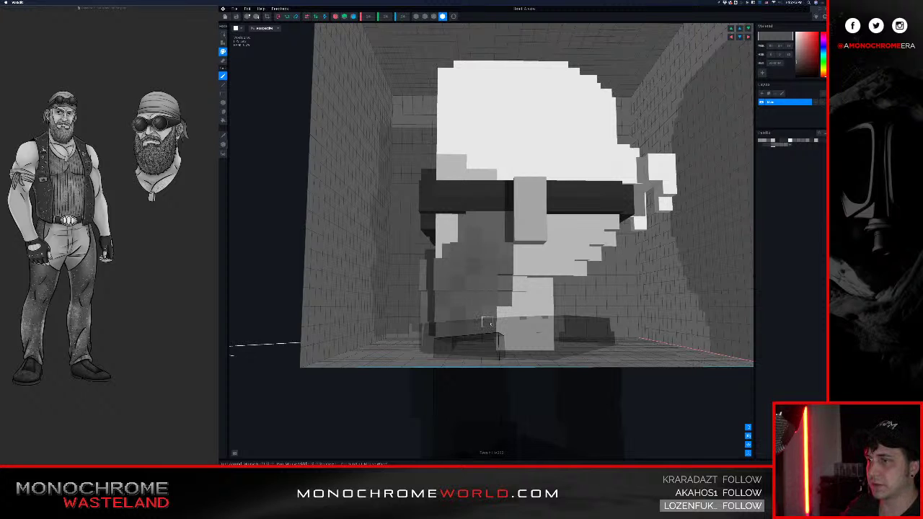
right_drag(537, 297, 474, 351)
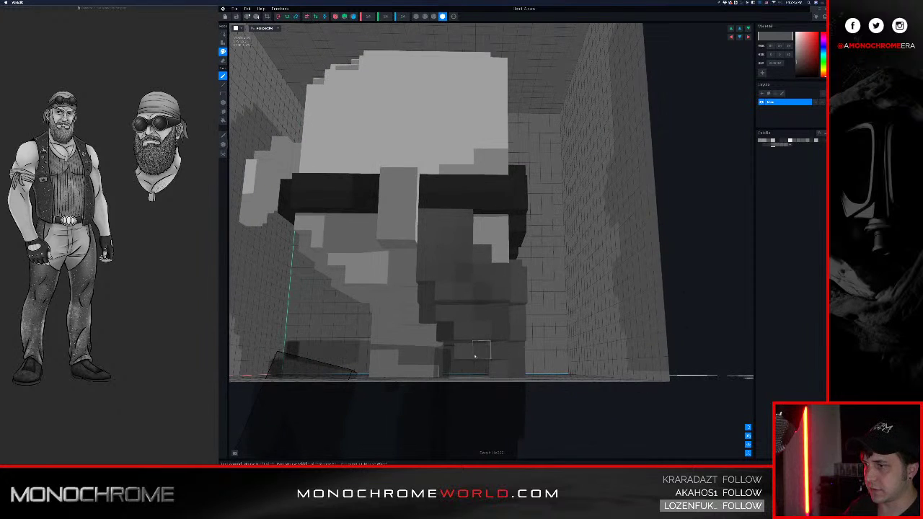
click(427, 314)
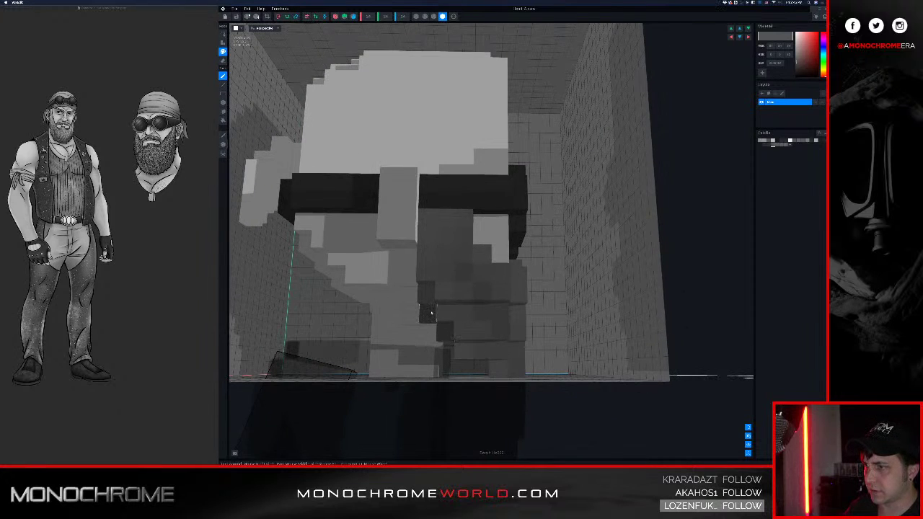
mouse_move(427, 314)
right_down()
mouse_move(478, 311)
mouse_move(487, 322)
mouse_move(476, 320)
mouse_move(546, 294)
right_up()
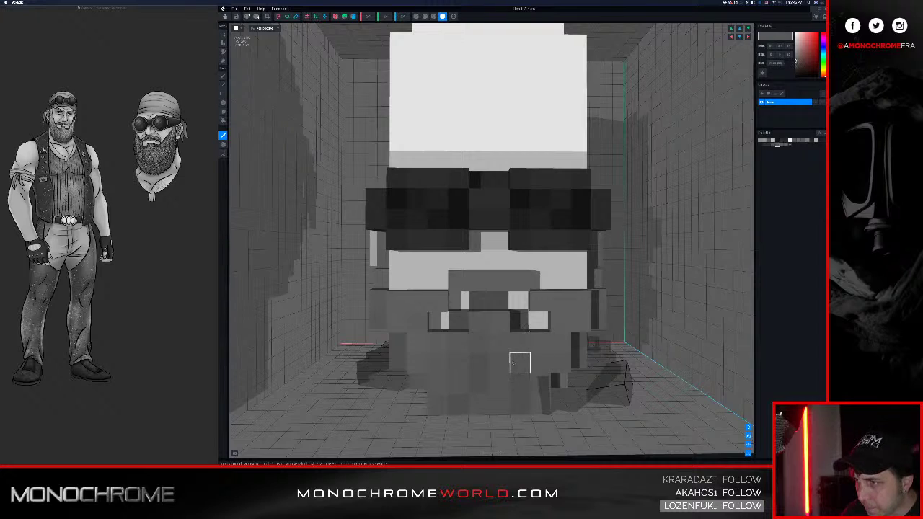
- Sample a grey from the beard's front and paint shade voxels across the mustache
click(513, 363)
click(479, 282)
click(520, 281)
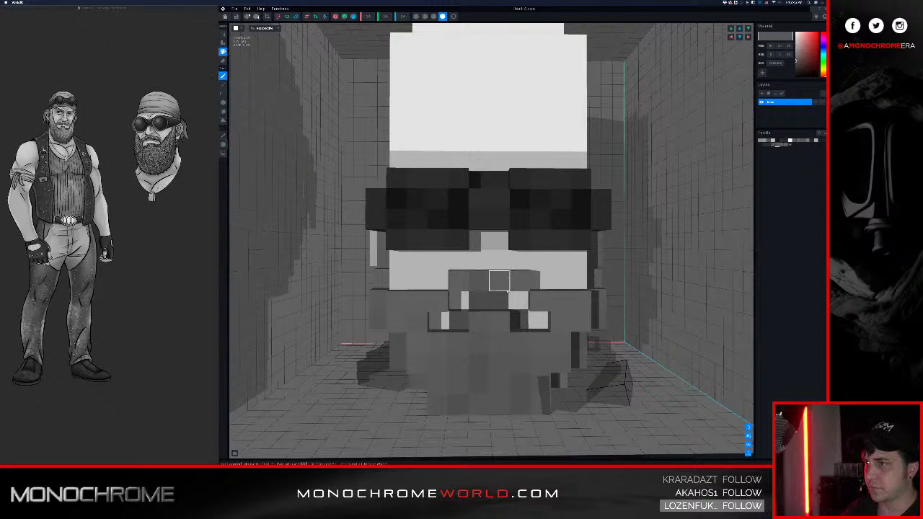
click(499, 281)
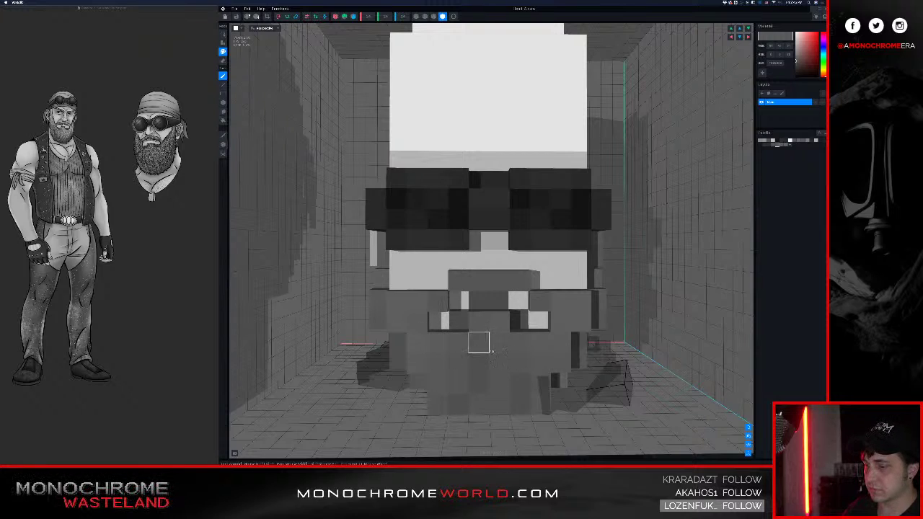
- Sample greys from the beard's front and paint shade voxels across the mustache
key(i)
click(495, 349)
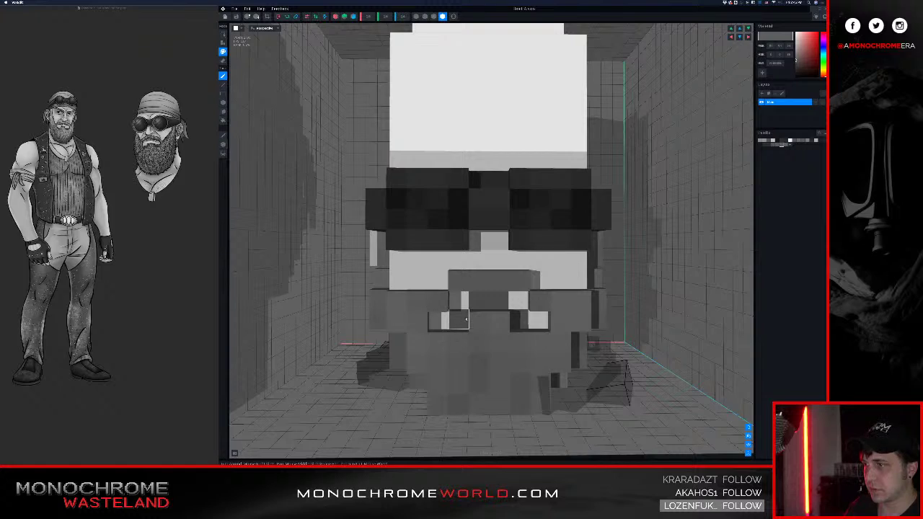
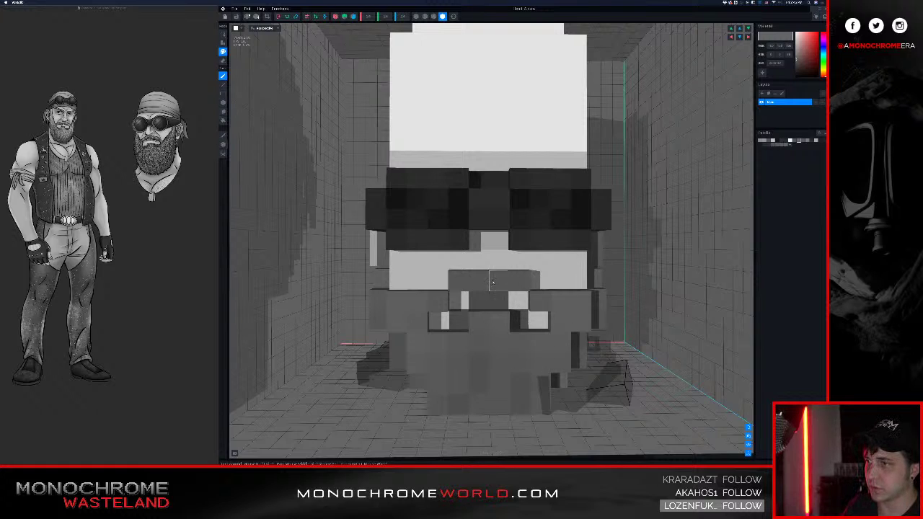
right_drag(557, 312, 554, 314)
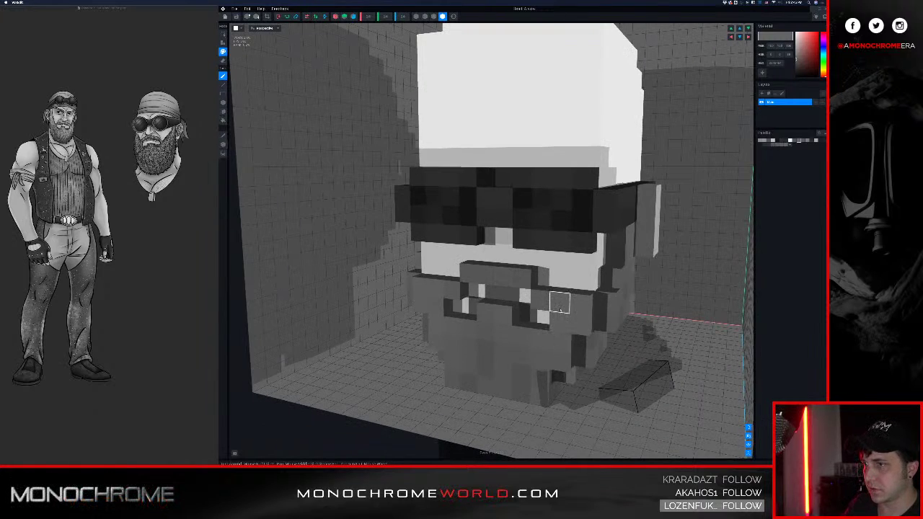
key(i)
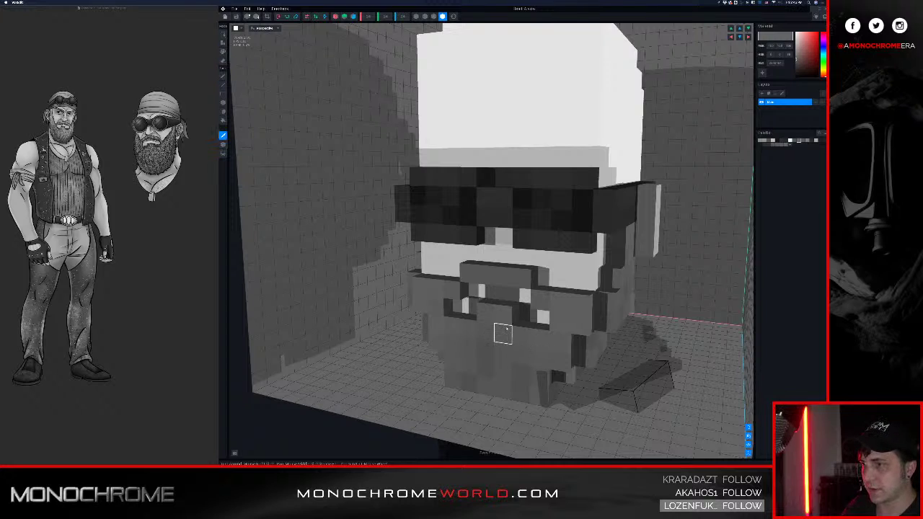
click(452, 345)
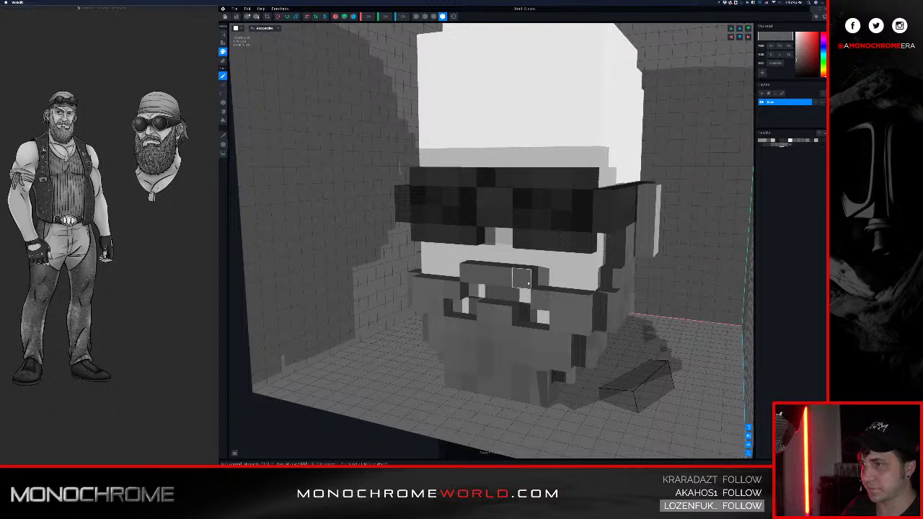
- Sample further greys from the beard's front and paint scattered shade voxels around the mustache, mouth corners and upper beard
right_drag(571, 324, 577, 325)
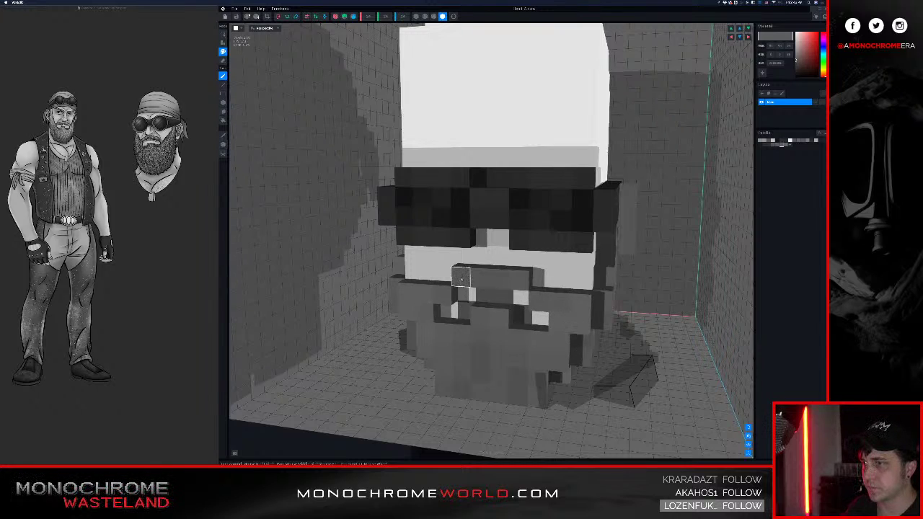
right_drag(427, 330, 425, 329)
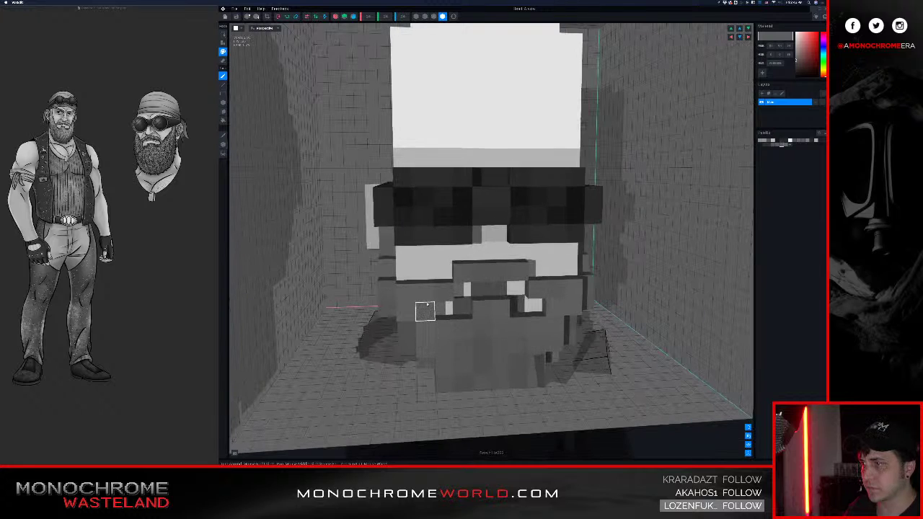
right_drag(500, 346, 499, 361)
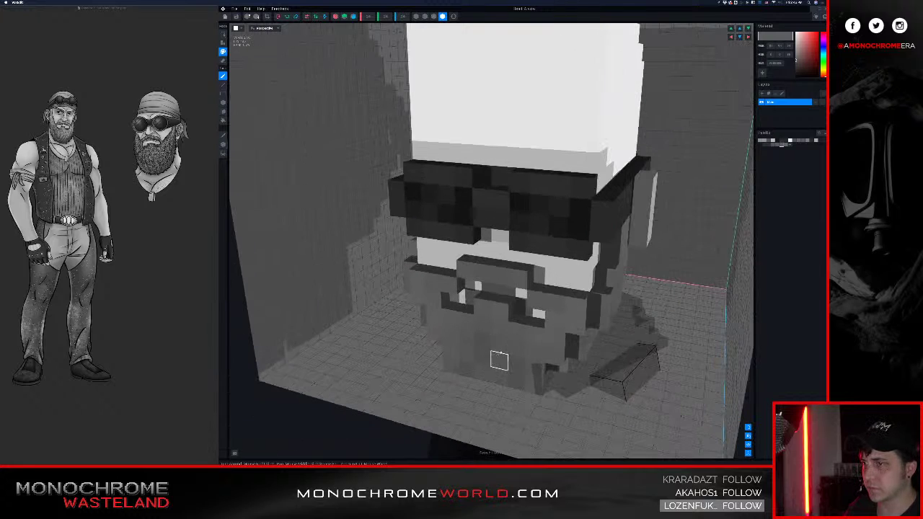
key(i)
click(520, 341)
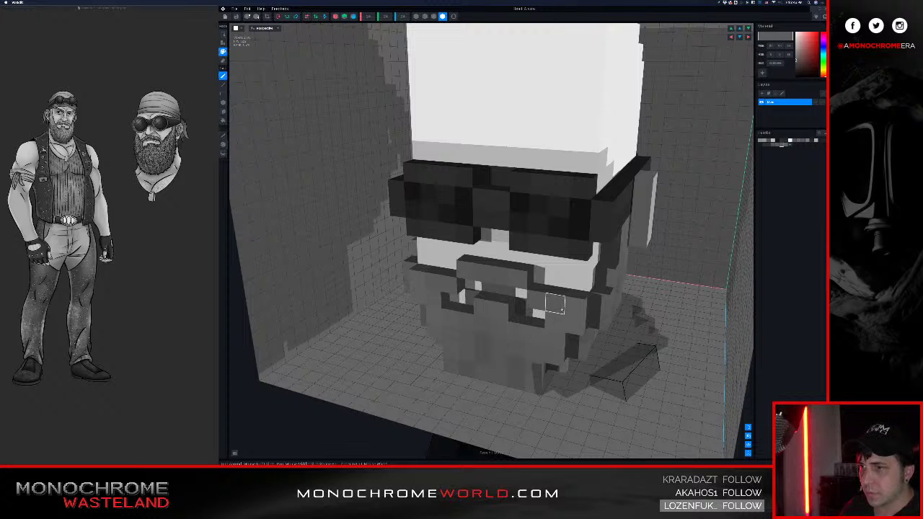
right_drag(554, 342, 566, 341)
scroll(564, 318, up, 4)
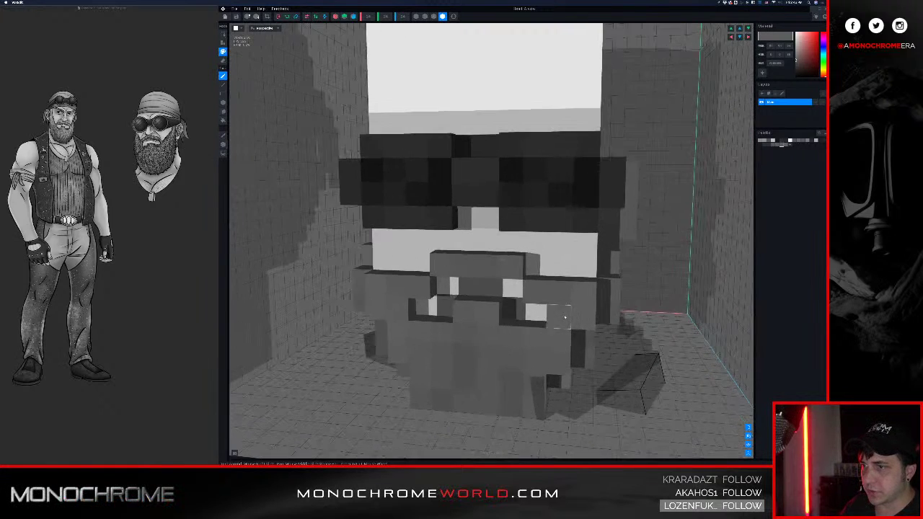
key(i)
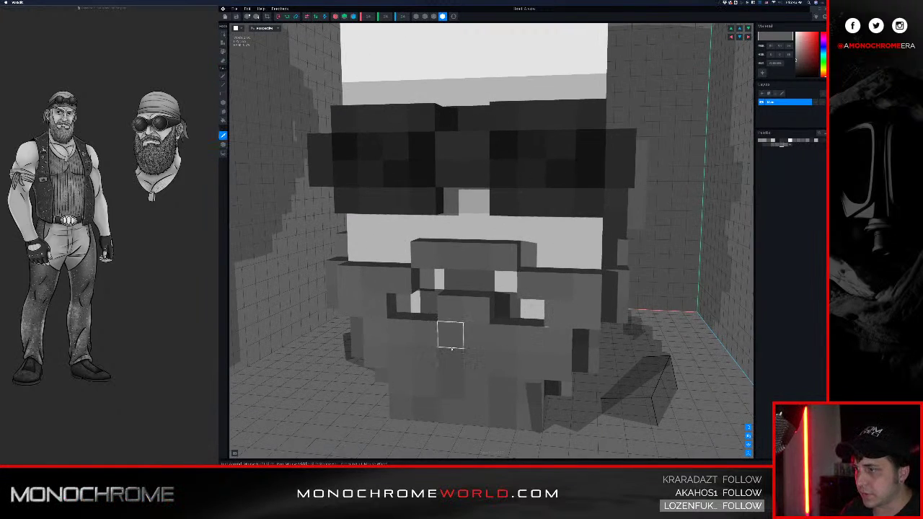
click(450, 335)
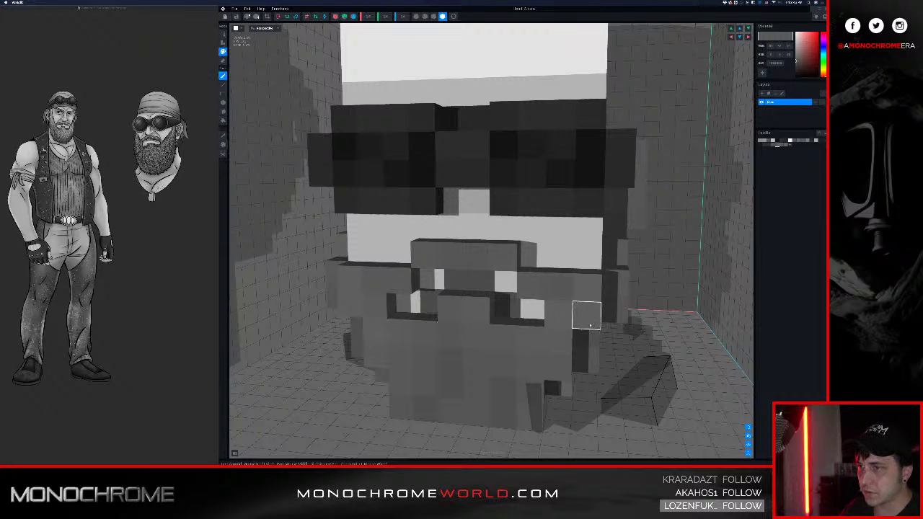
right_drag(449, 332, 460, 332)
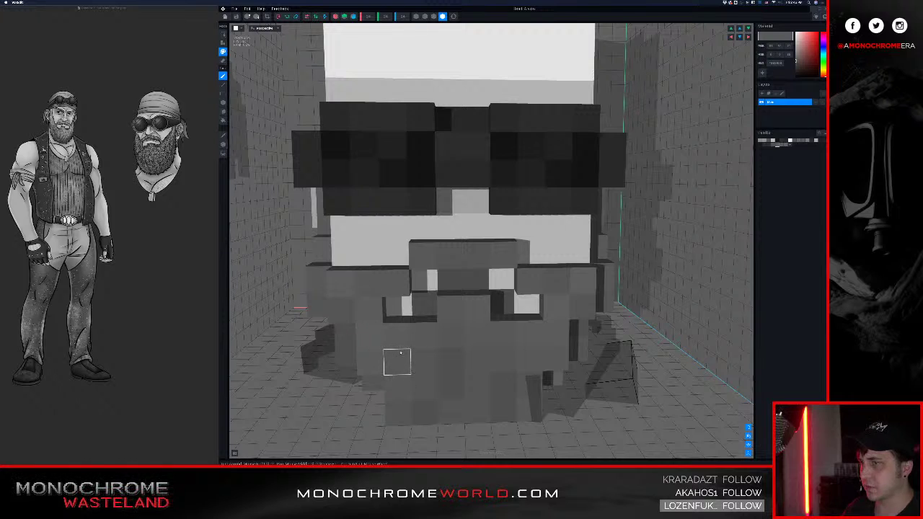
- Widen the mustache by attaching a grey voxel at each end, undoing the misplaced one
scroll(396, 363, down, 5)
right_drag(428, 352, 413, 319)
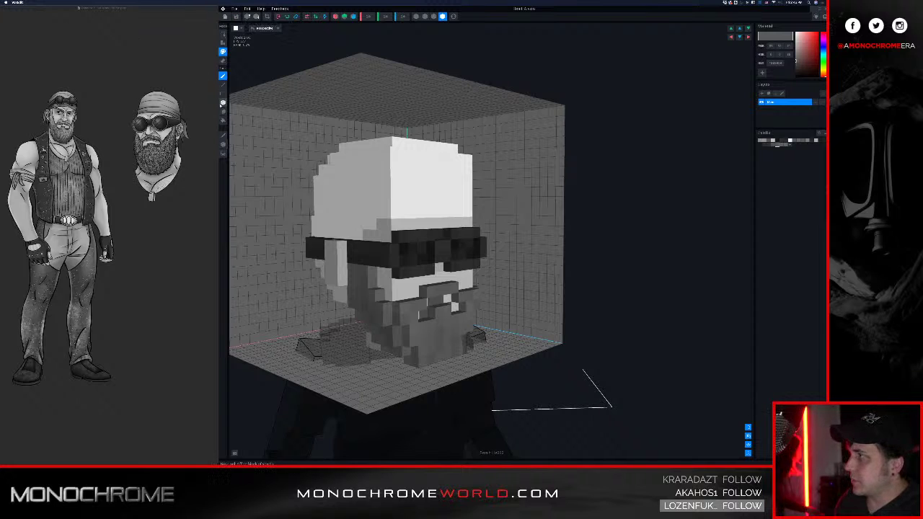
scroll(462, 306, up, 2)
mouse_move(463, 305)
right_down()
mouse_move(443, 303)
mouse_move(454, 303)
right_up()
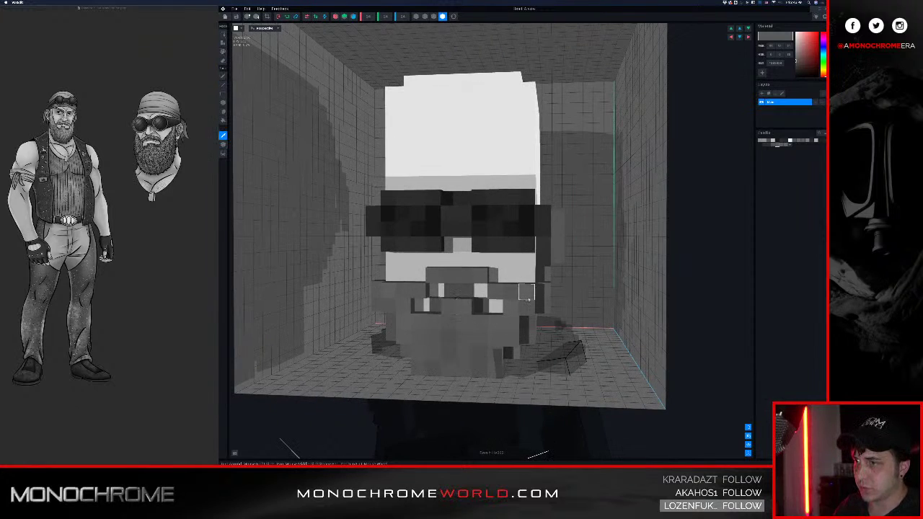
key(a)
click(499, 280)
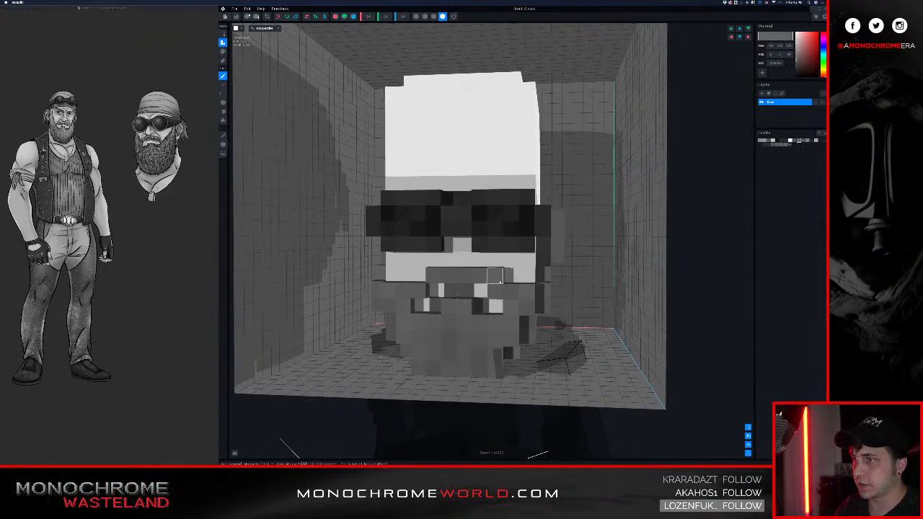
click(412, 277)
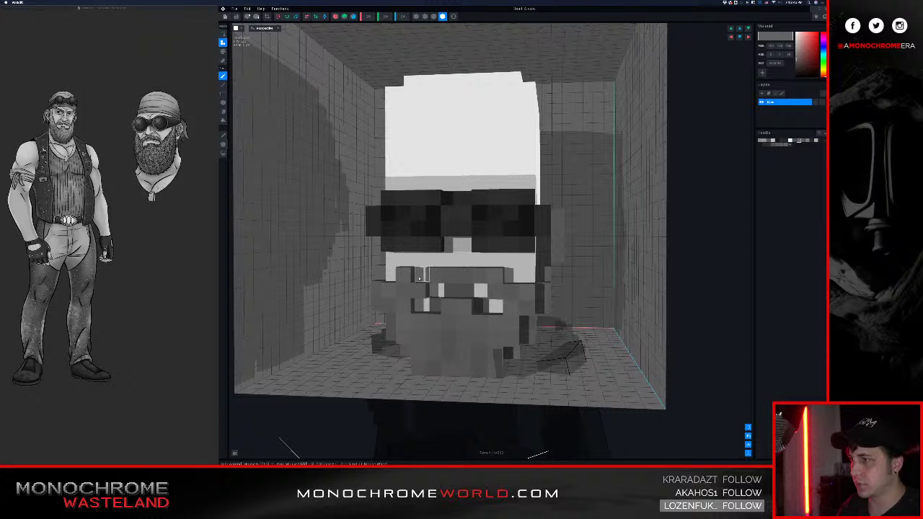
key(super+z)
right_drag(379, 281, 410, 300)
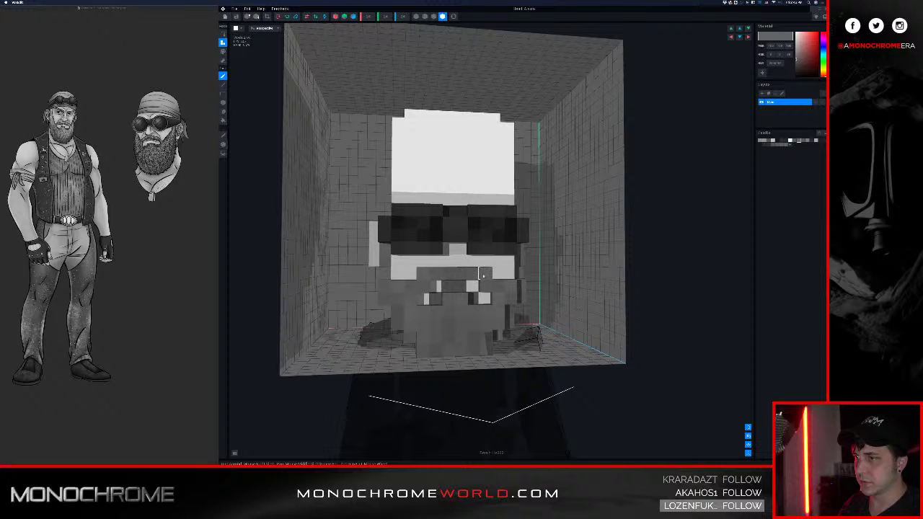
mouse_move(527, 268)
right_down()
mouse_move(516, 268)
mouse_move(525, 268)
right_up()
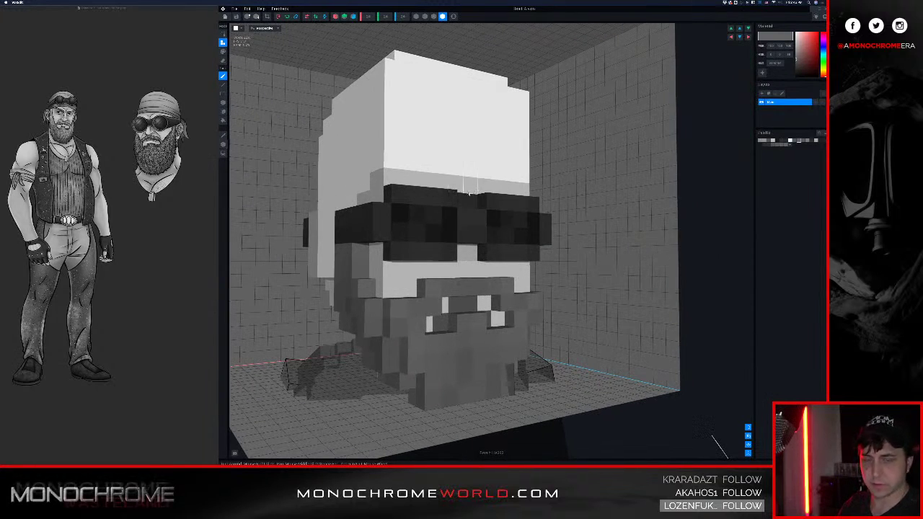
- Sample the light skin grey from the cheek and paint slightly darker shade voxels on the skin below the sunglasses
right_drag(445, 181, 435, 157)
scroll(481, 183, down, 5)
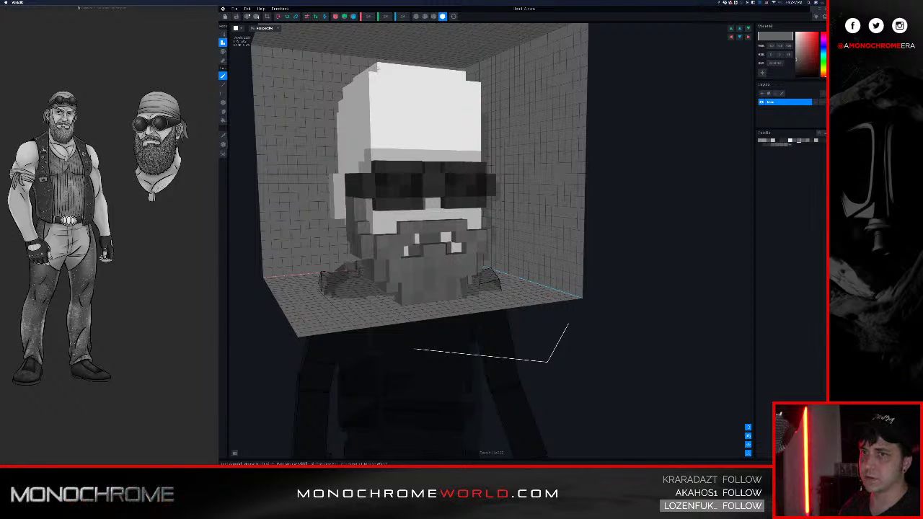
key(i)
click(387, 226)
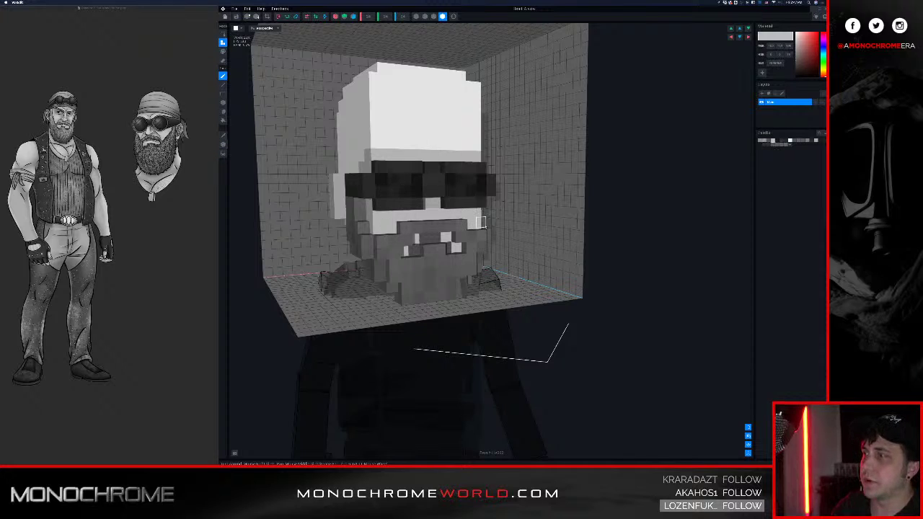
right_drag(498, 230, 493, 224)
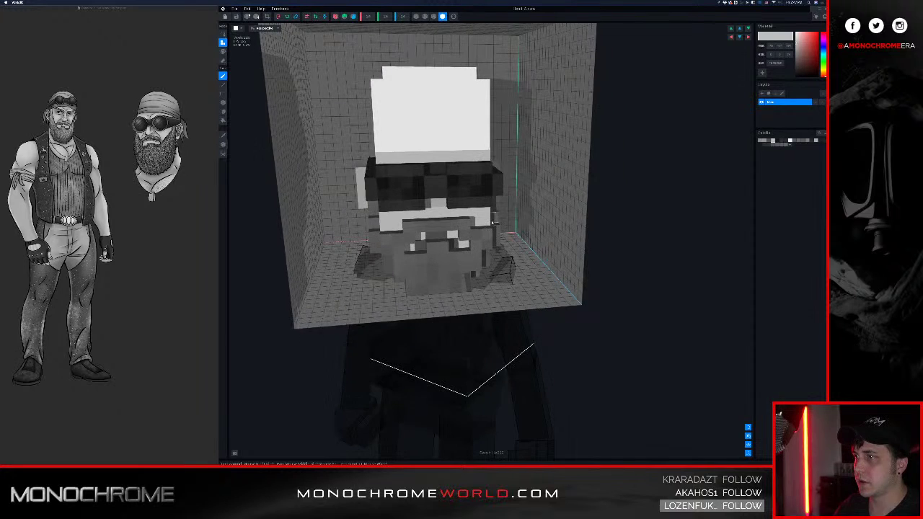
scroll(493, 223, up, 3)
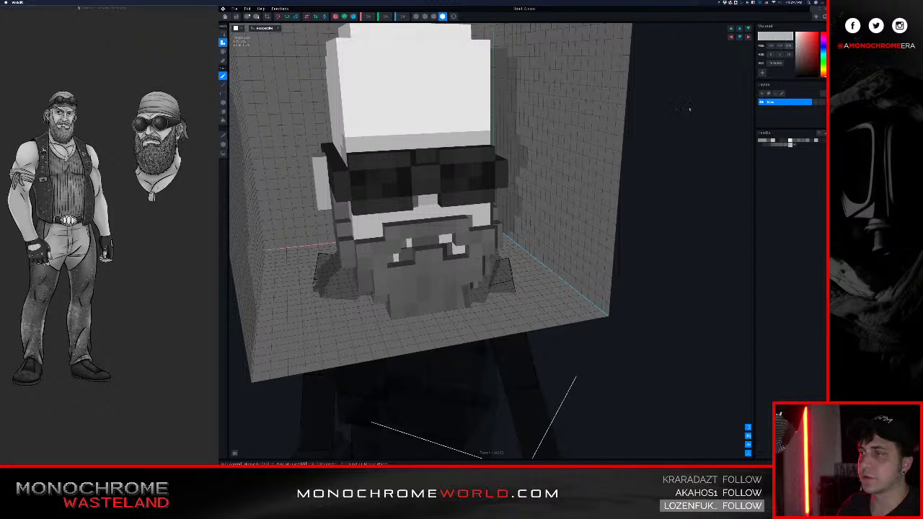
right_drag(528, 212, 526, 209)
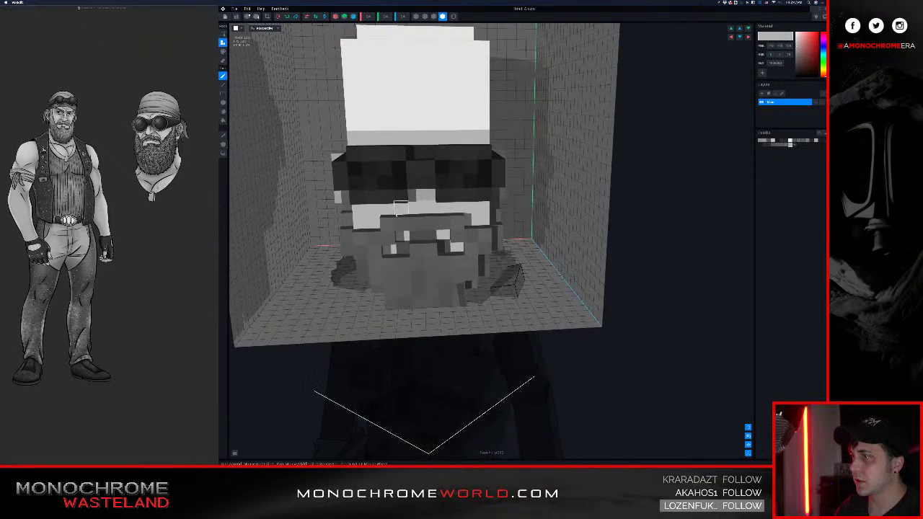
key(p)
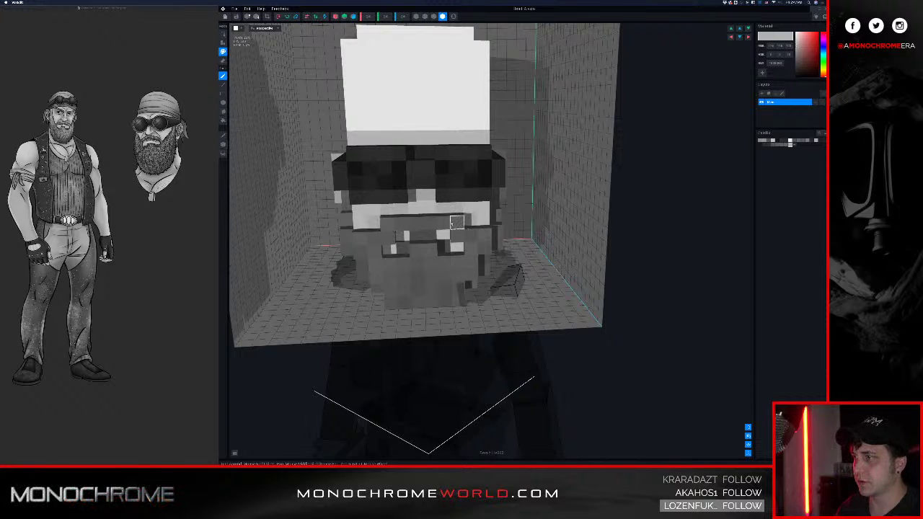
middle_drag(483, 220, 422, 232)
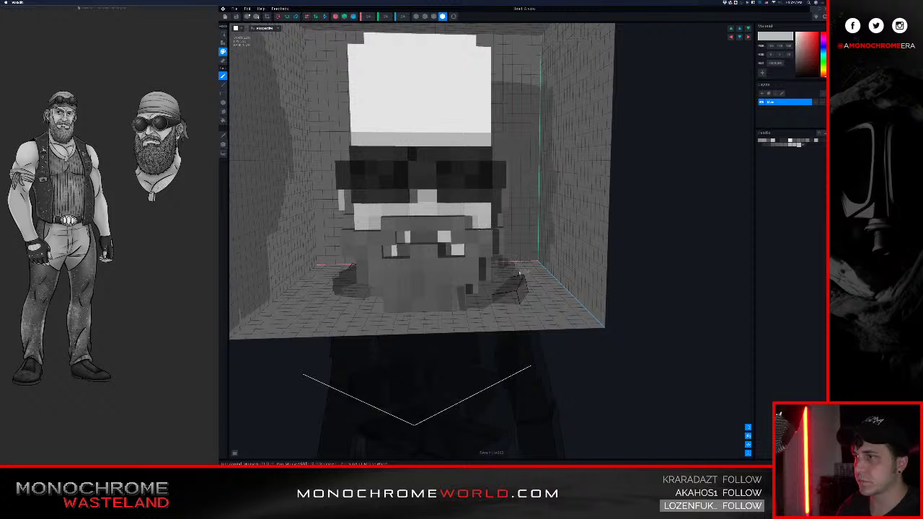
- Continue the skin shading on the sides of the face and along the forehead strip above the sunglasses
right_drag(519, 273, 473, 272)
right_drag(376, 247, 351, 235)
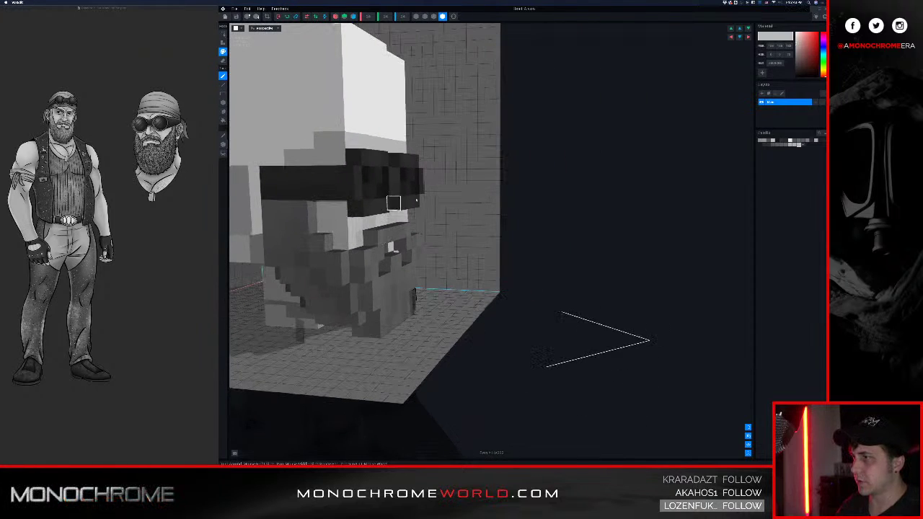
mouse_move(416, 200)
right_down()
mouse_move(439, 207)
mouse_move(384, 223)
mouse_move(404, 218)
mouse_move(412, 192)
right_up()
scroll(428, 155, up, 6)
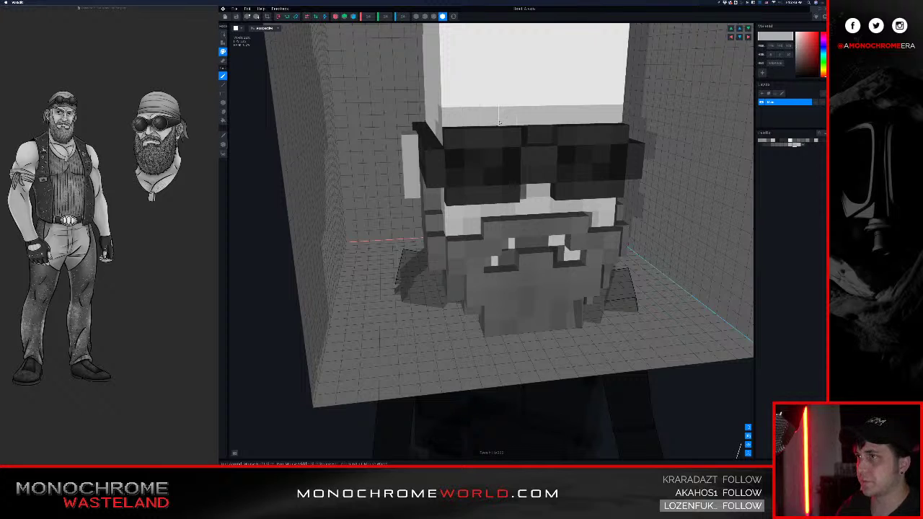
right_drag(479, 119, 487, 121)
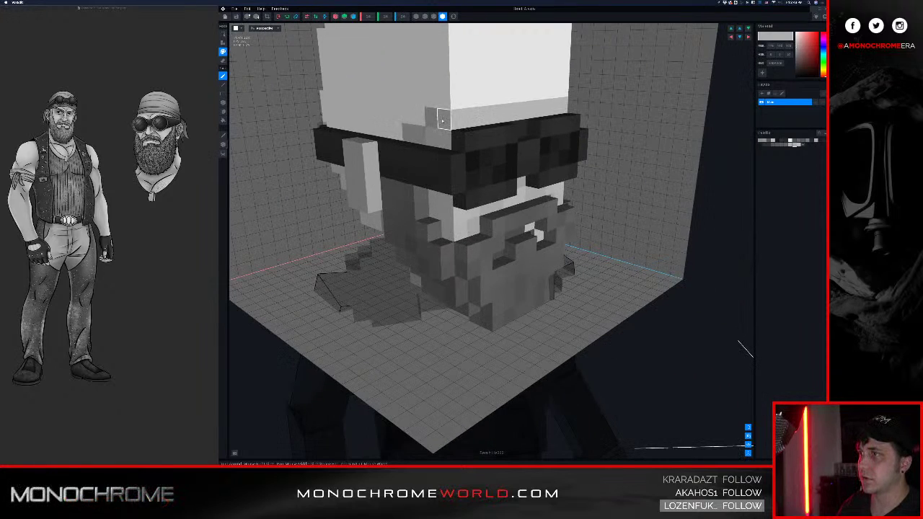
right_drag(517, 112, 541, 116)
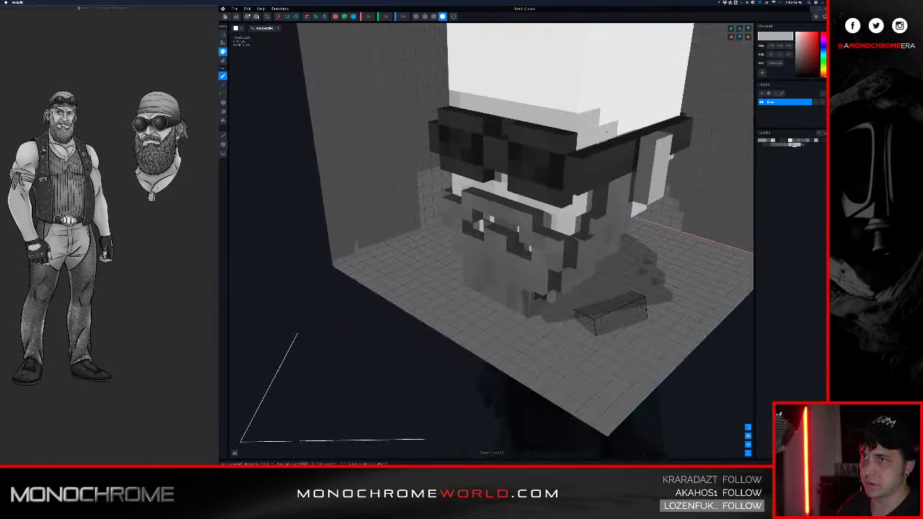
- Turn on X-axis symmetry, sample a skin shade from the cheek and paint mirrored voxels along the forehead strip
click(335, 16)
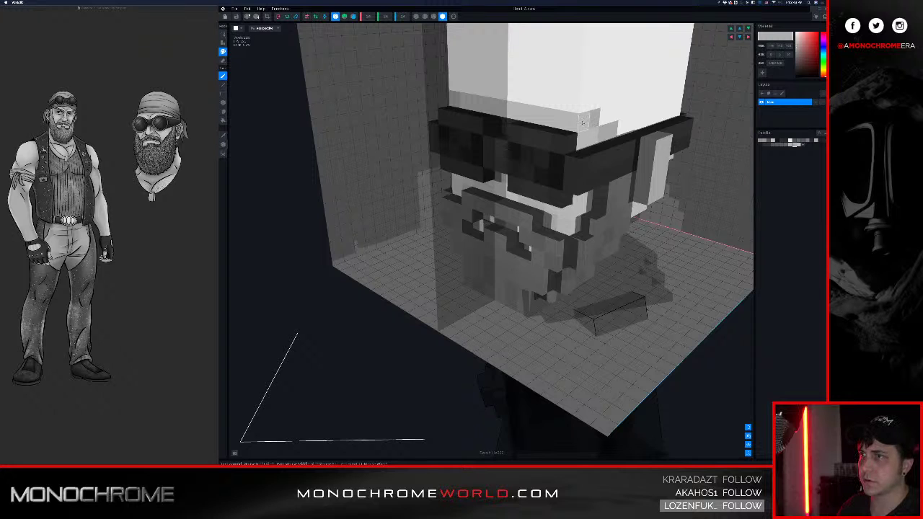
mouse_move(527, 113)
right_down()
mouse_move(542, 113)
mouse_move(535, 117)
right_up()
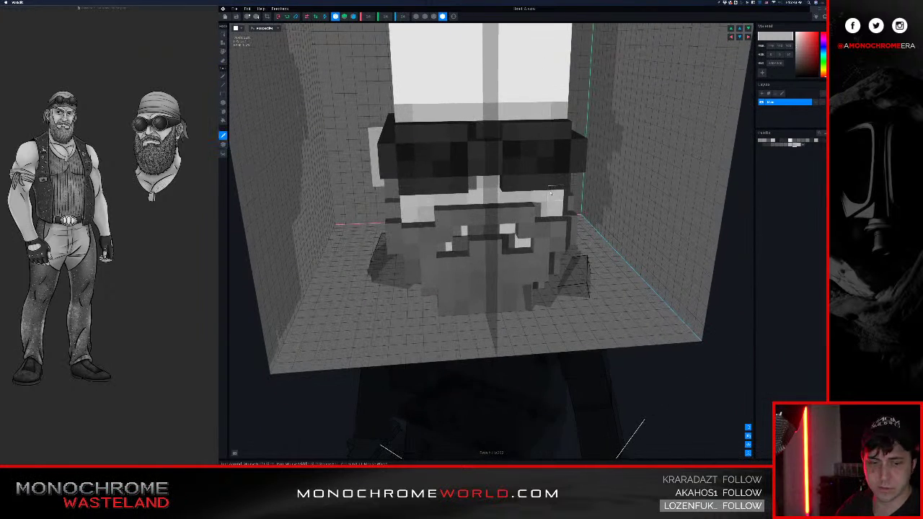
right_drag(551, 193, 546, 189)
scroll(548, 189, up, 2)
click(519, 193)
mouse_move(559, 156)
right_down()
mouse_move(546, 166)
mouse_move(584, 116)
right_up()
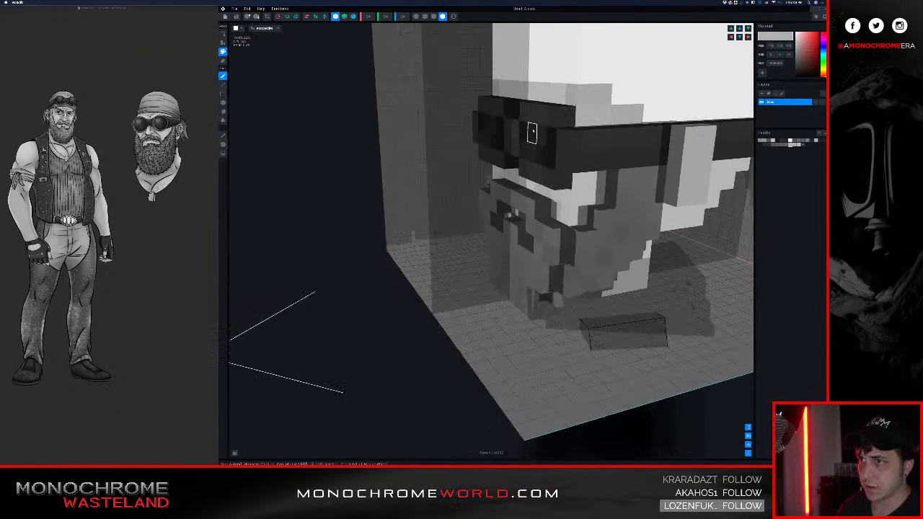
mouse_move(533, 131)
right_down()
mouse_move(561, 137)
mouse_move(585, 120)
mouse_move(554, 124)
mouse_move(566, 106)
right_up()
click(551, 93)
- Resample skin shades from the cheek for the mirrored forehead strip, undo the mismatched voxel, and turn off X-axis symmetry
key(i)
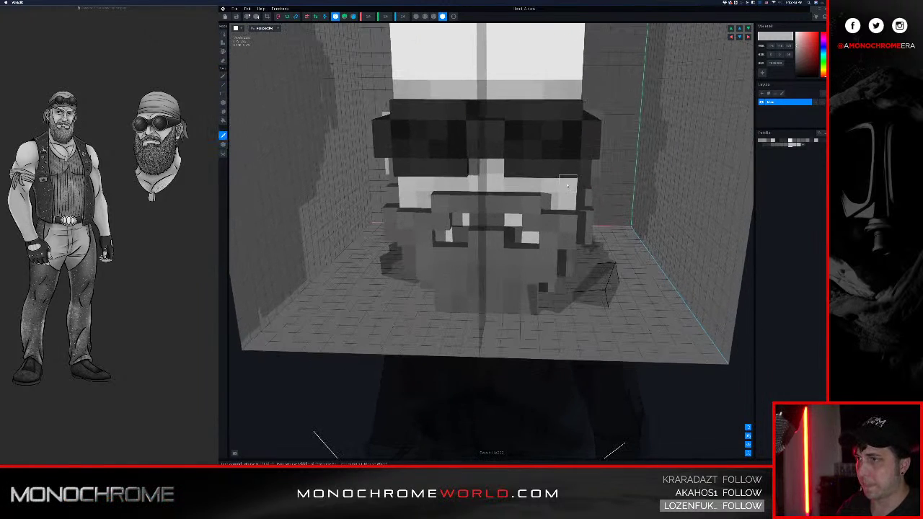
click(520, 188)
click(538, 96)
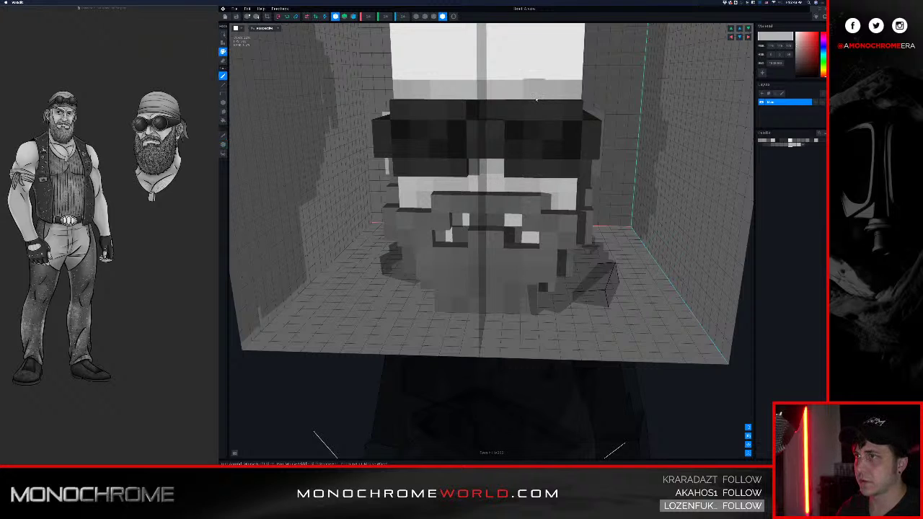
key(super+z)
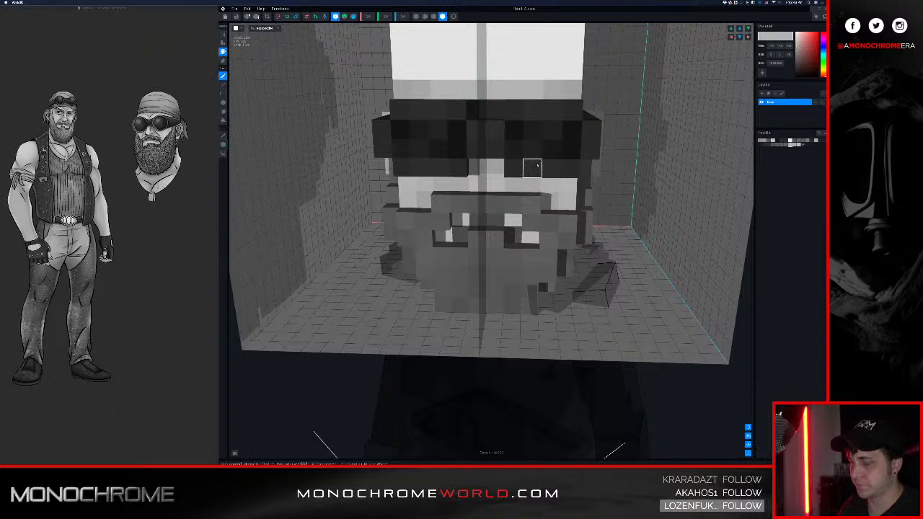
key(i)
click(569, 190)
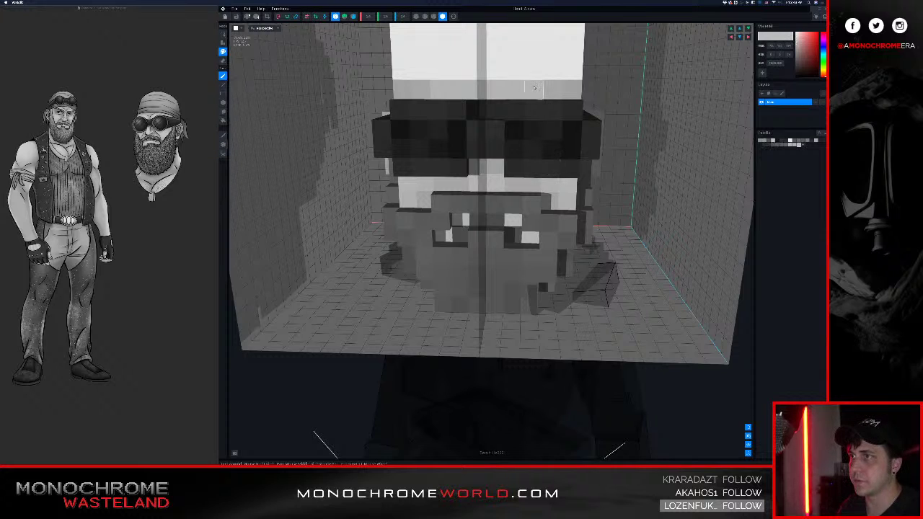
right_drag(475, 148, 502, 165)
scroll(459, 147, down, 3)
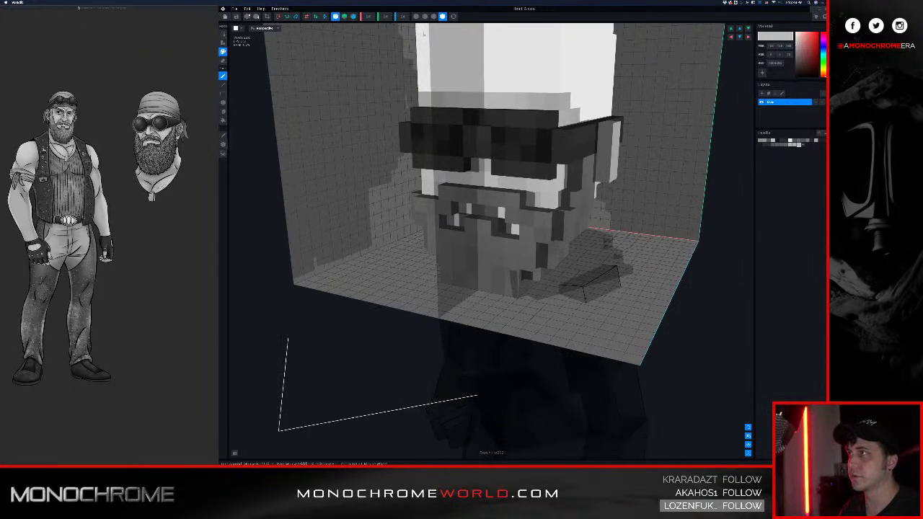
click(335, 16)
right_drag(383, 56, 436, 70)
scroll(432, 66, down, 3)
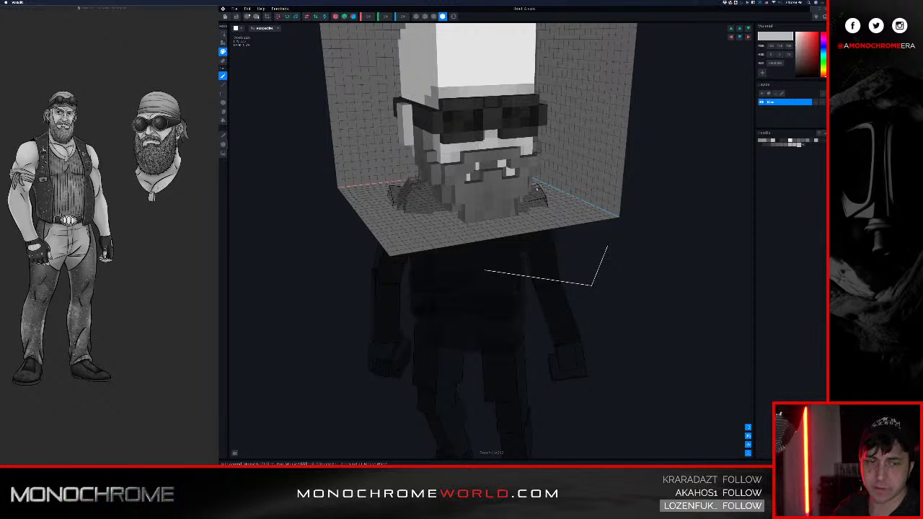
- Inspect the mouth and beard from the front and the skin on the side of the head
scroll(536, 191, up, 3)
right_drag(536, 191, 524, 181)
scroll(523, 181, up, 4)
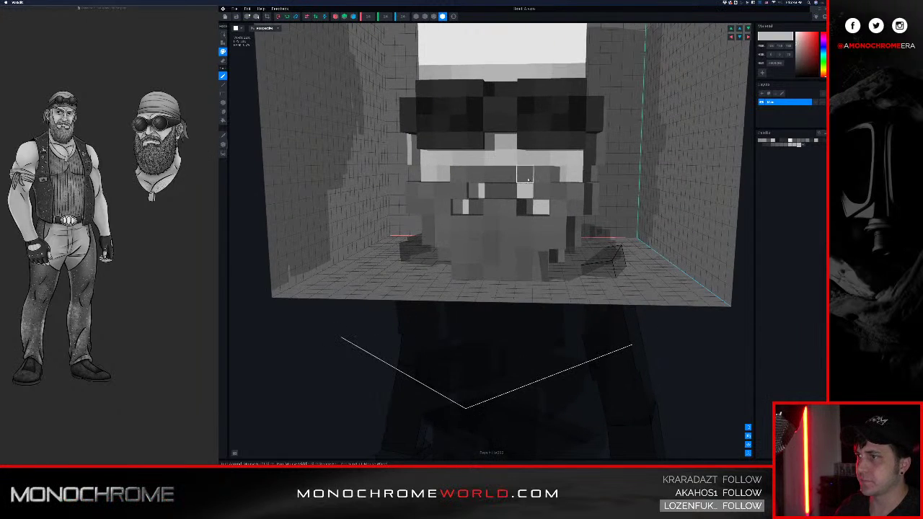
scroll(524, 181, up, 2)
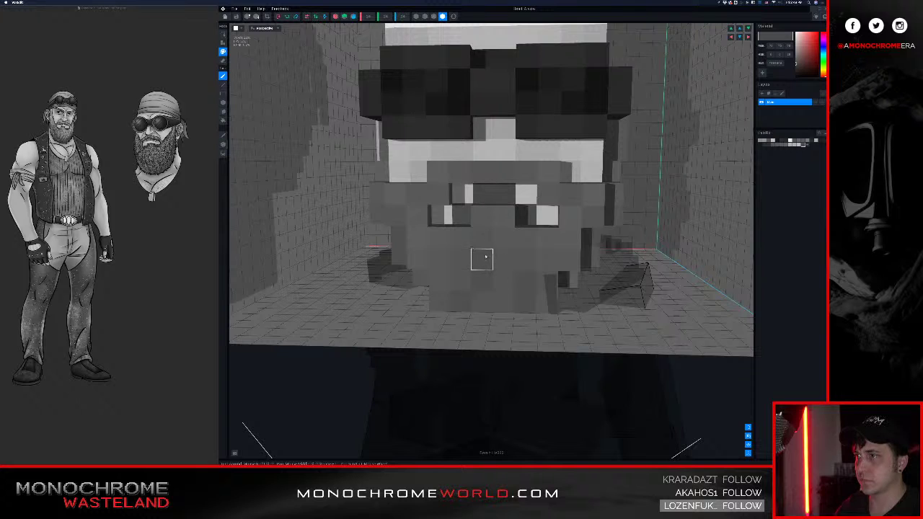
right_drag(484, 257, 501, 246)
scroll(499, 254, down, 5)
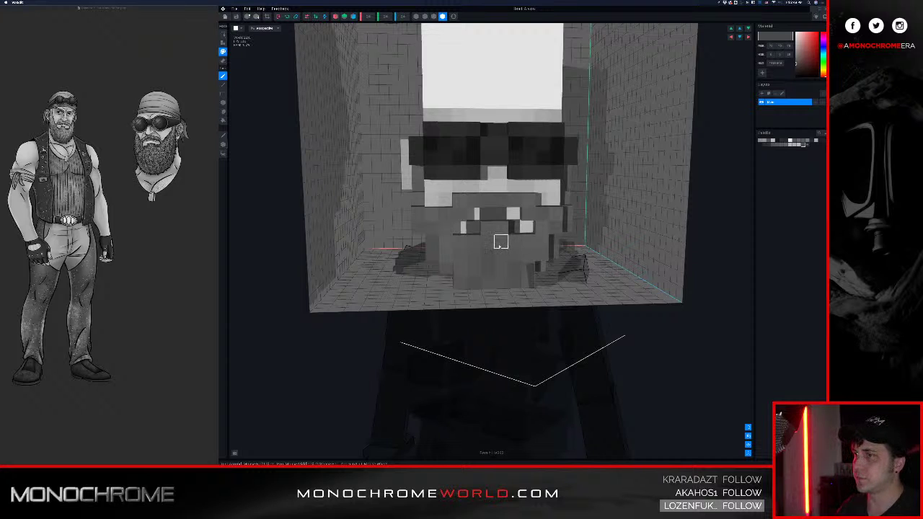
right_drag(500, 242, 466, 226)
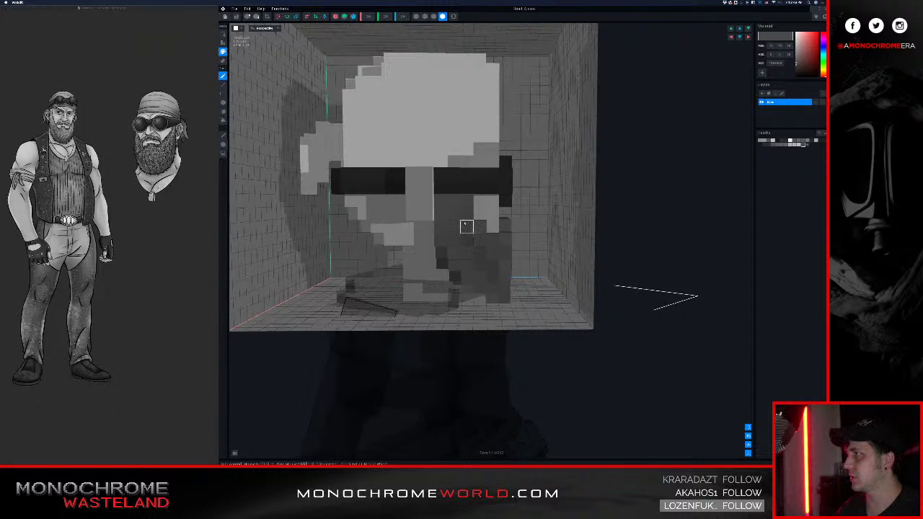
- Sample the forehead strip's skin shade, turn on X-axis symmetry, and paint darker voxels beneath the sunglasses strap behind the ears
alt+click(454, 162)
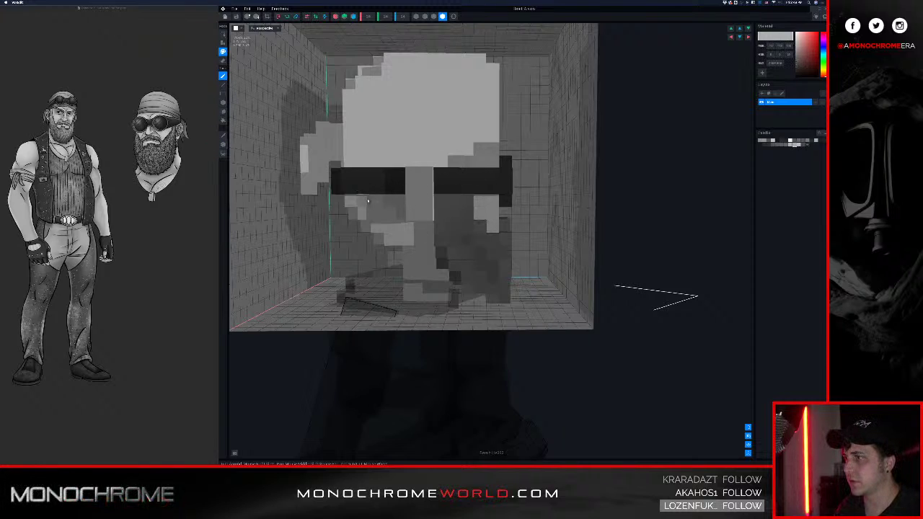
middle_drag(402, 200, 350, 213)
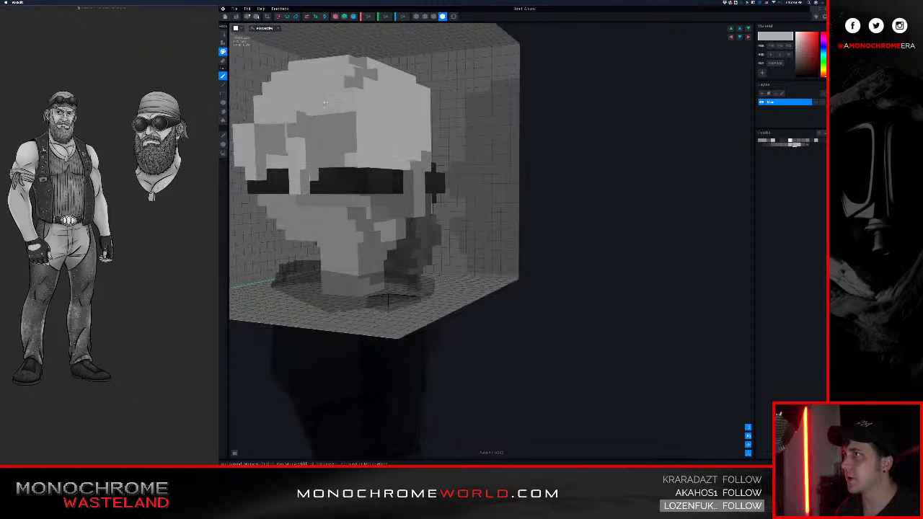
click(335, 16)
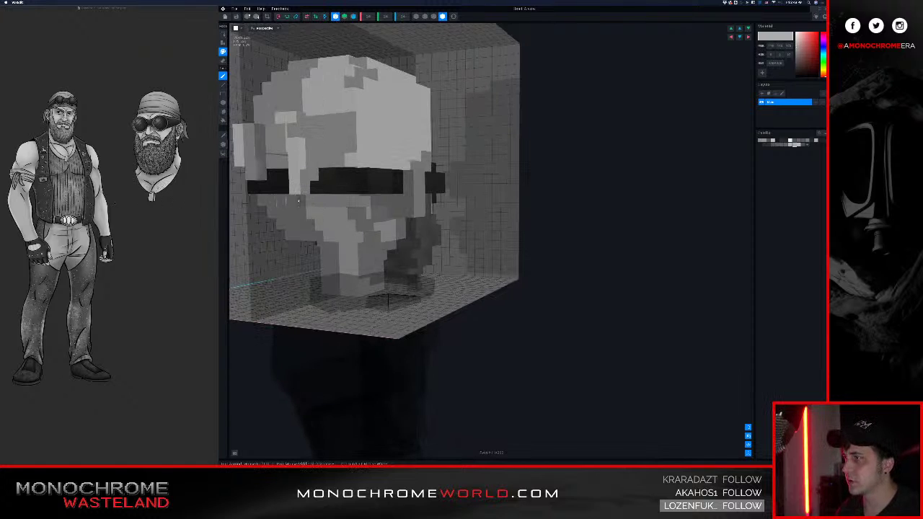
middle_drag(267, 199, 331, 205)
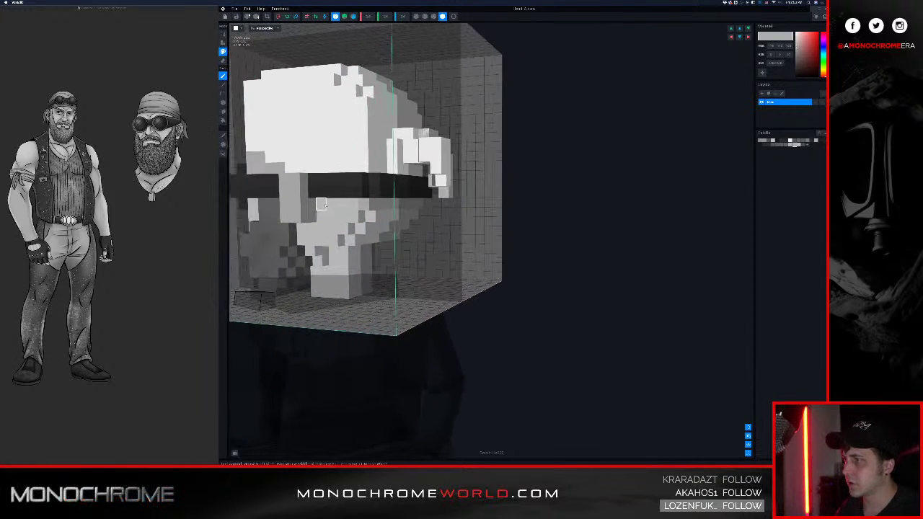
right_drag(343, 199, 355, 193)
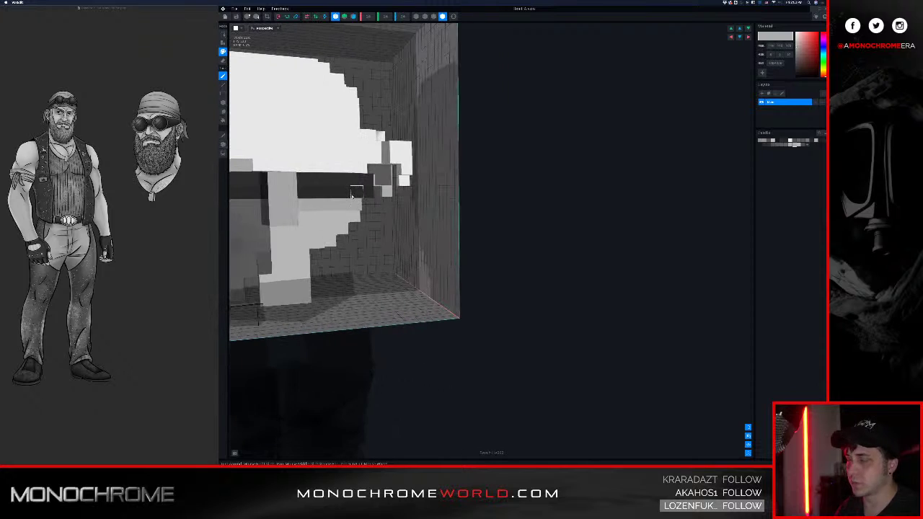
middle_drag(356, 191, 378, 186)
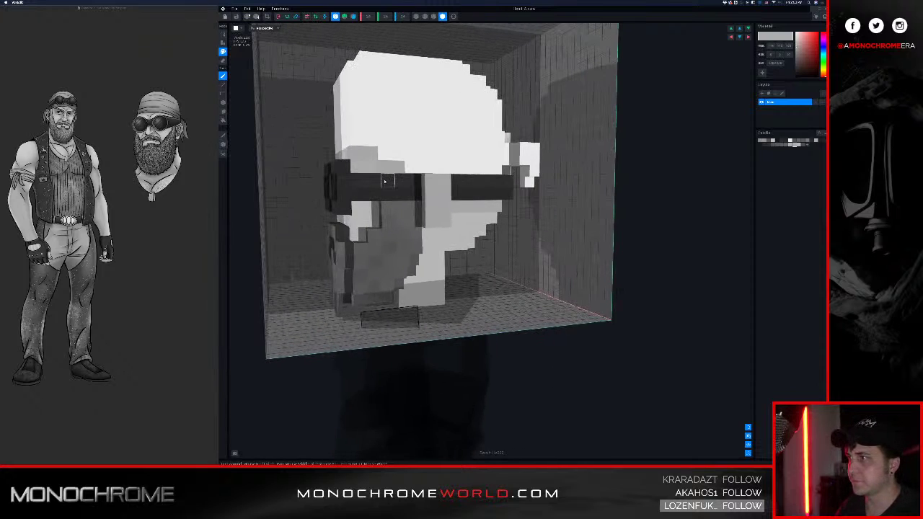
- Sample a second forehead shade and vary the skin shading beneath the strap toward the back of the head
key(i)
click(371, 168)
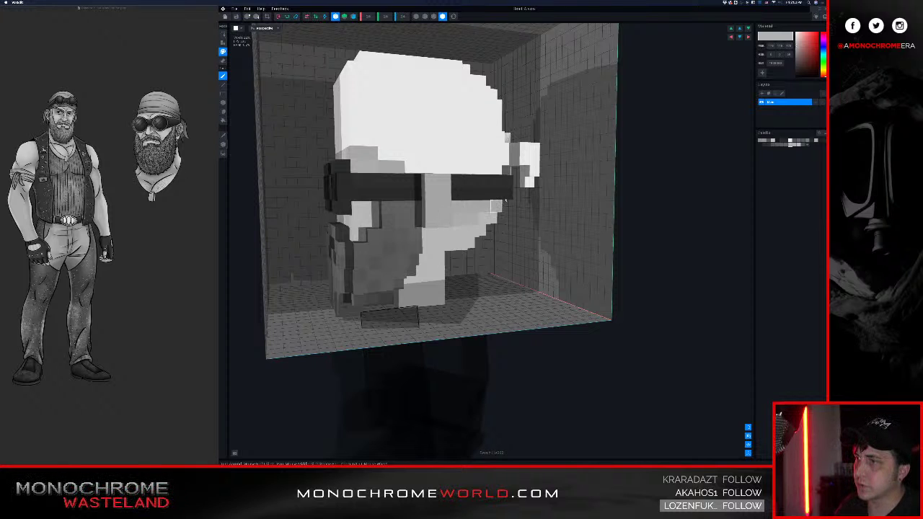
right_drag(497, 206, 474, 238)
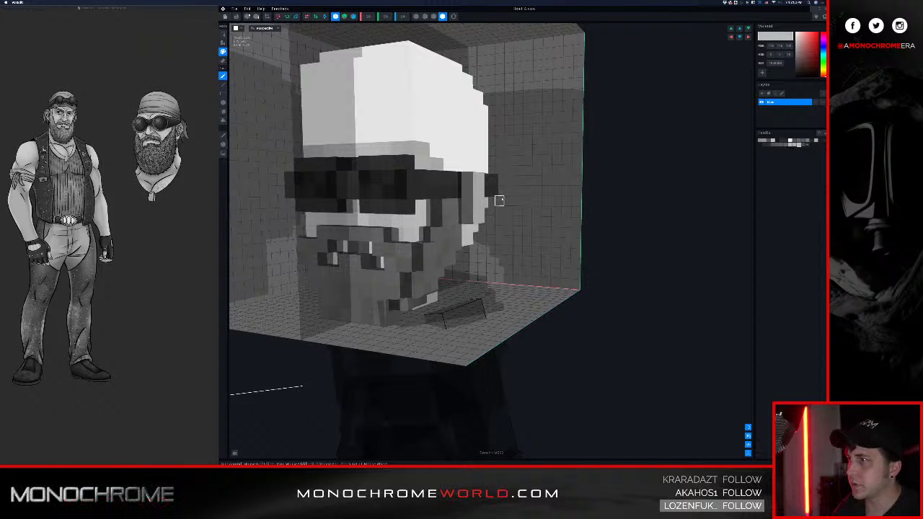
right_drag(474, 238, 469, 225)
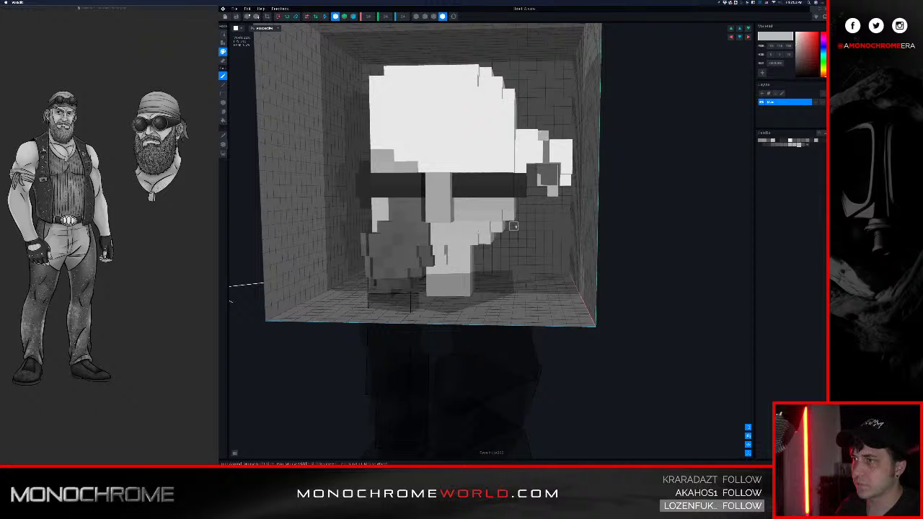
right_drag(515, 226, 515, 226)
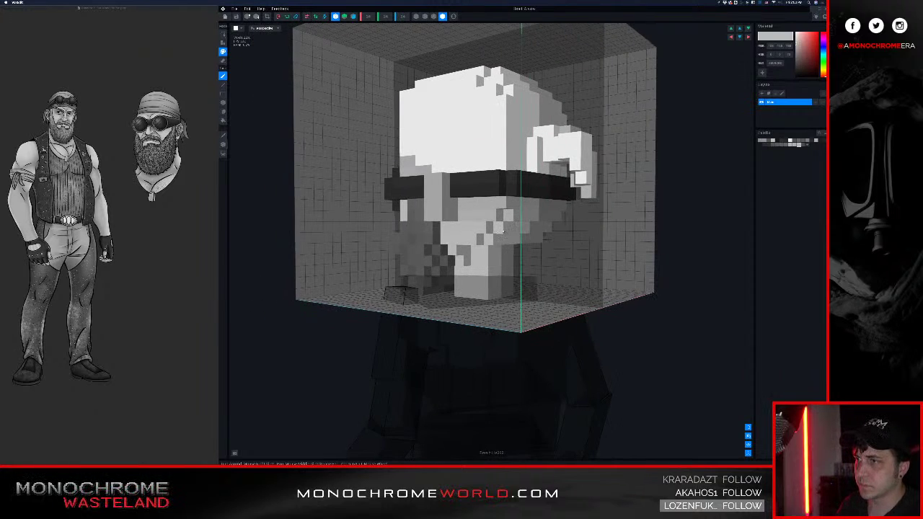
right_drag(474, 238, 456, 231)
- Sample another skin shade from the head and turn off X-axis symmetry
key(i)
right_drag(371, 184, 370, 182)
click(326, 147)
mouse_move(326, 148)
right_down()
mouse_move(463, 202)
mouse_move(468, 228)
mouse_move(539, 247)
mouse_move(569, 221)
mouse_move(538, 209)
right_up()
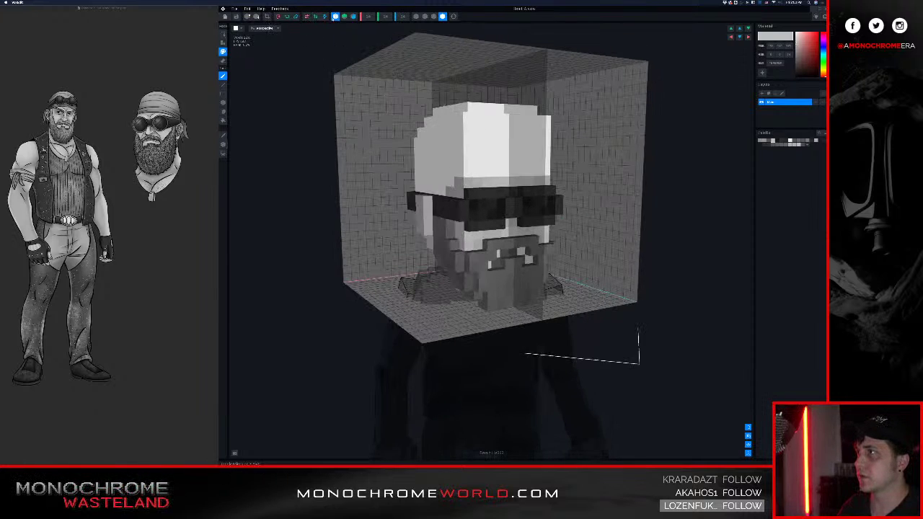
right_drag(531, 209, 372, 83)
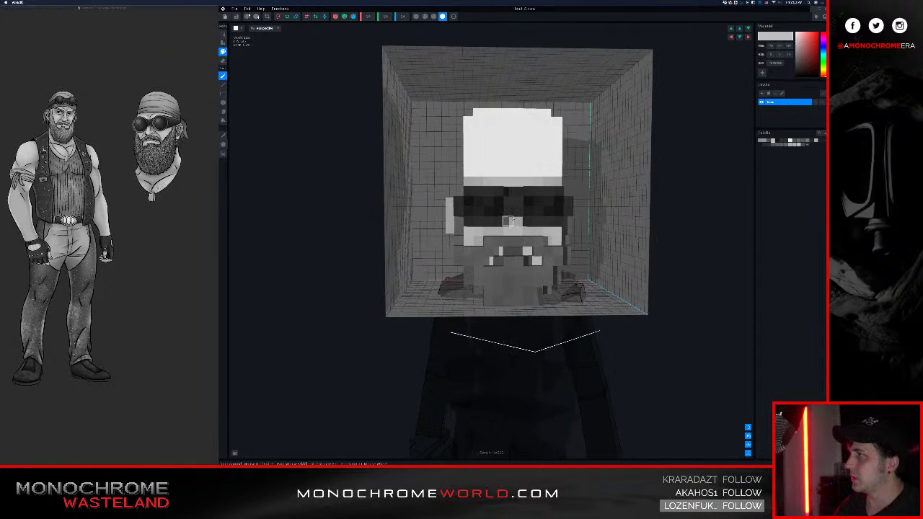
- Try erasing one beard voxel beside each side of the mouth, under the ends of the mustache
scroll(527, 250, up, 3)
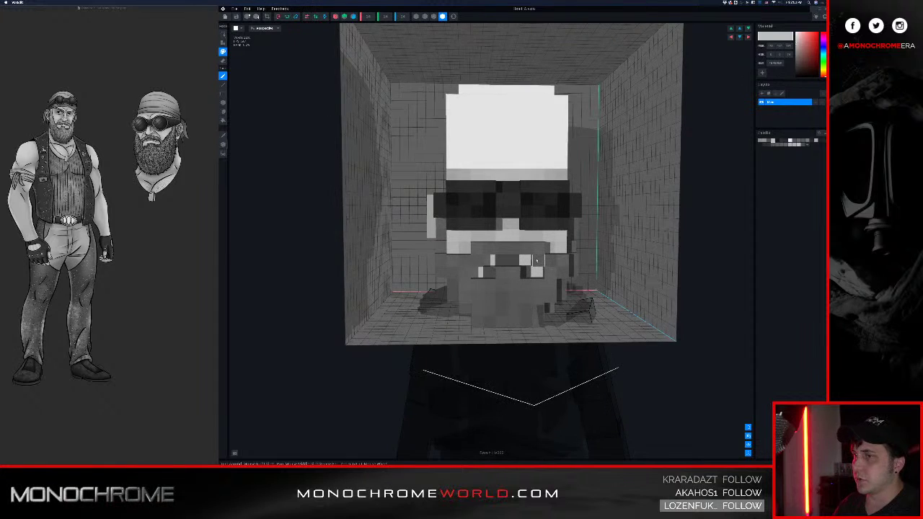
scroll(522, 272, up, 2)
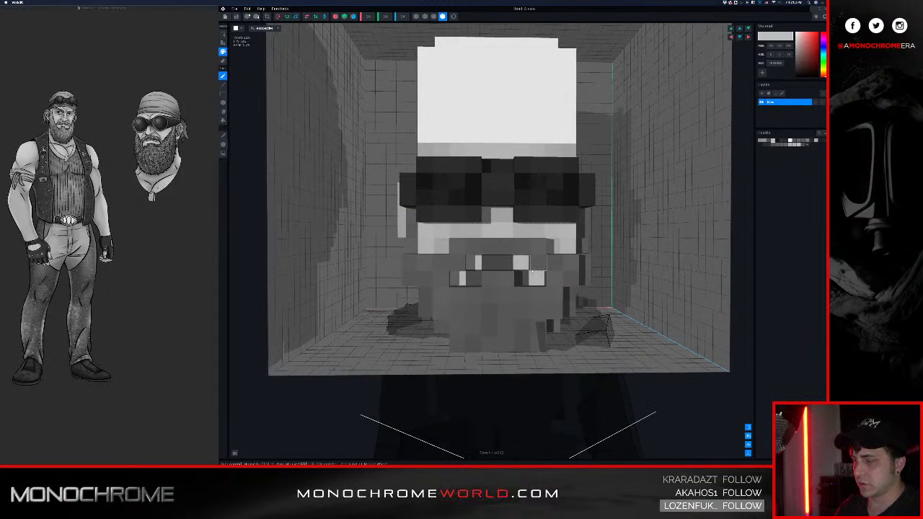
key(e)
click(536, 264)
click(457, 264)
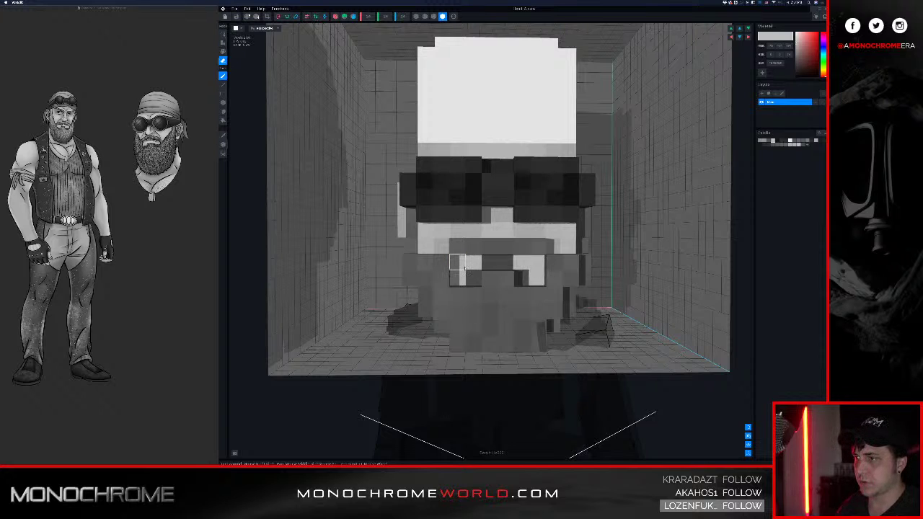
- Switch the viewport rendering to the mode that outlines the model's edges
mouse_move(538, 310)
right_down()
mouse_move(550, 308)
mouse_move(505, 289)
mouse_move(469, 222)
right_up()
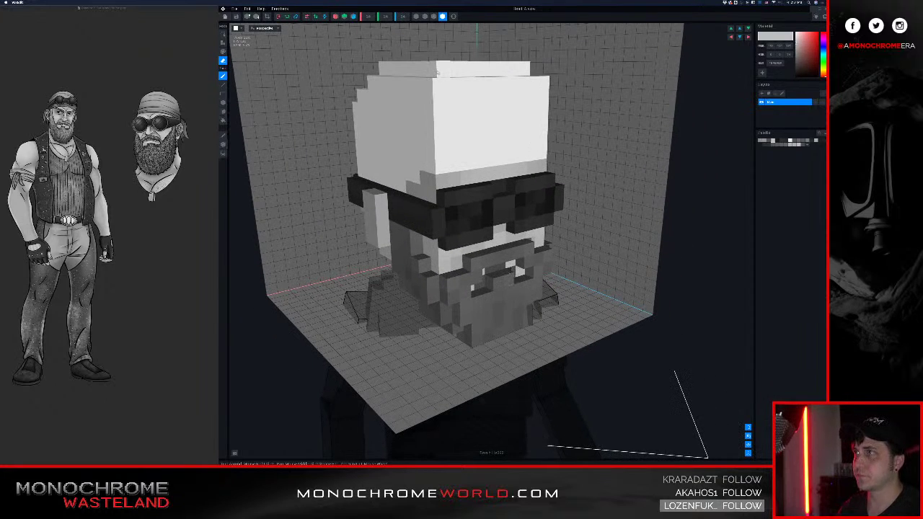
click(434, 16)
right_drag(481, 46, 436, 99)
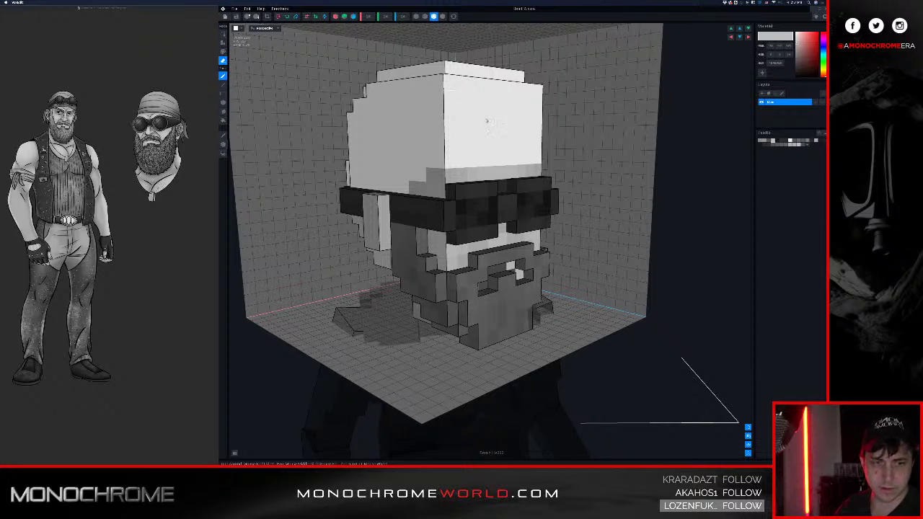
- Sample the bandana's white from its front and darken it to a mid grey for fold detail
alt+click(492, 122)
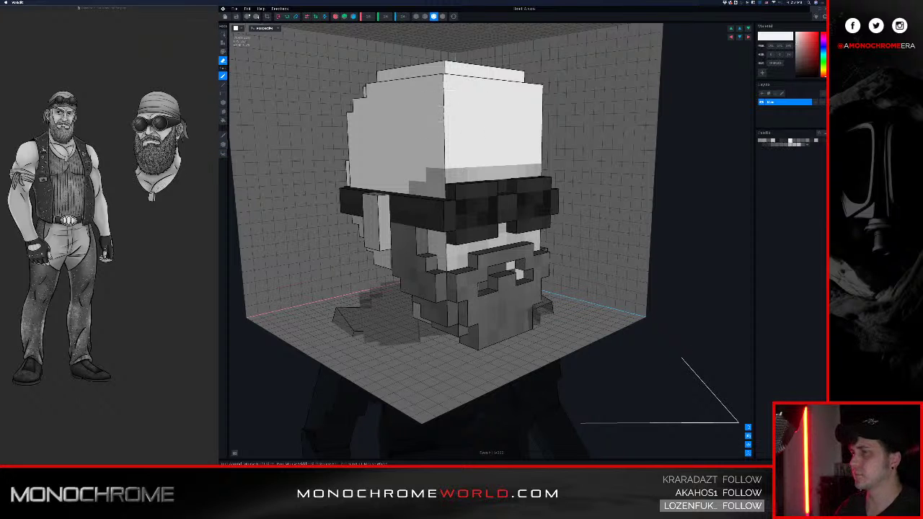
right_drag(443, 113, 474, 108)
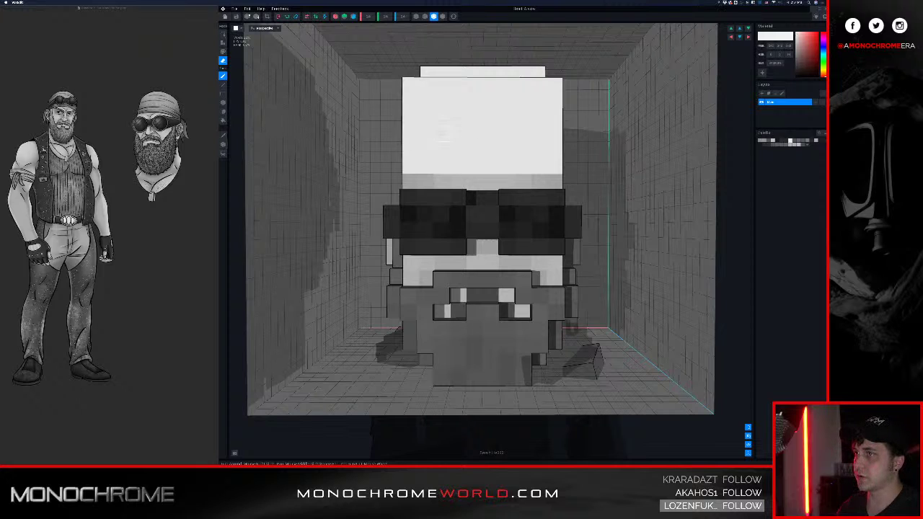
right_drag(474, 121, 456, 132)
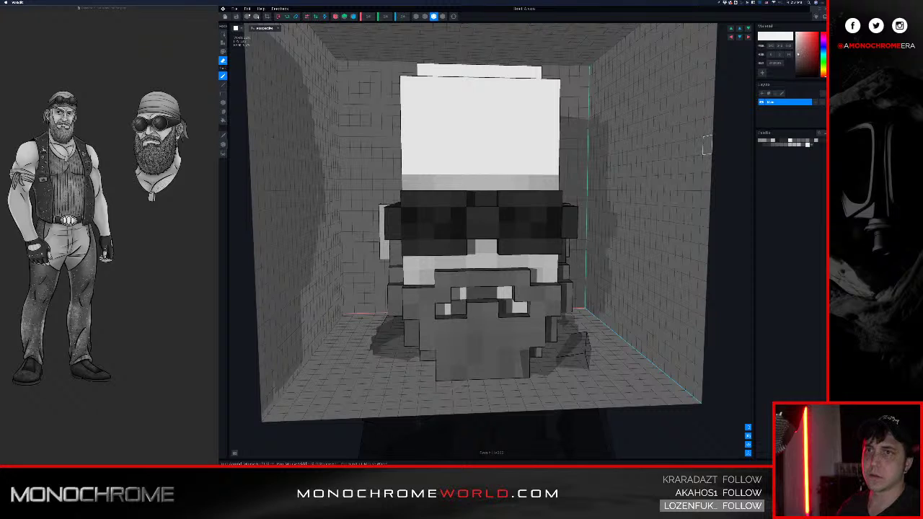
drag(798, 55, 791, 54)
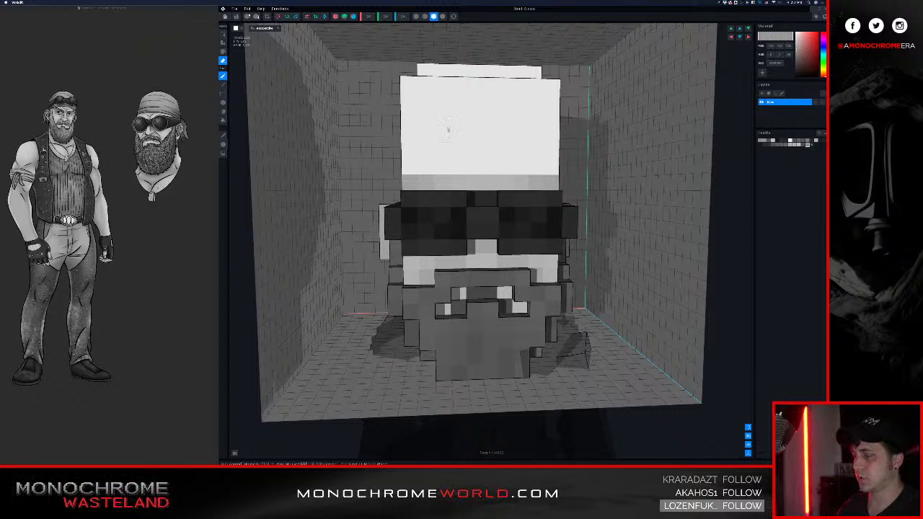
- Paint stepped mid-grey fold lines on the bandana's front: a lower fold from one edge and a higher fold reaching the opposite edge
key(p)
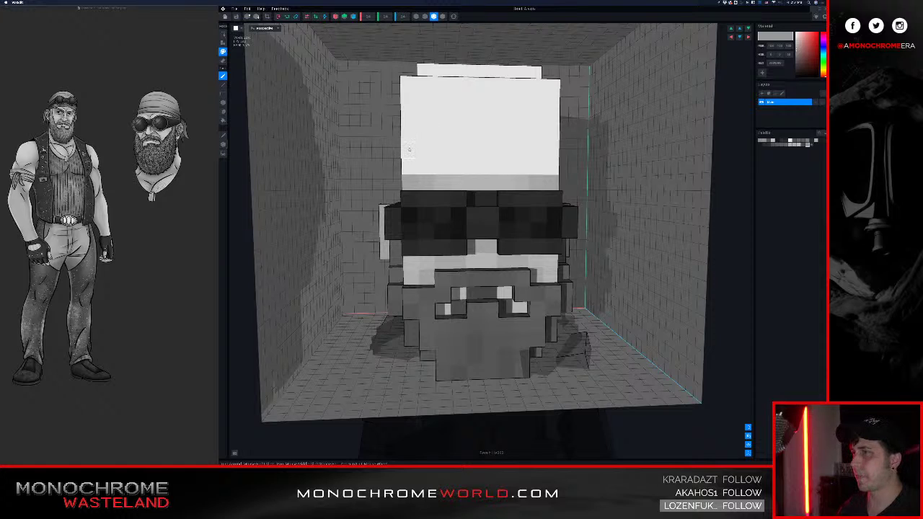
click(409, 149)
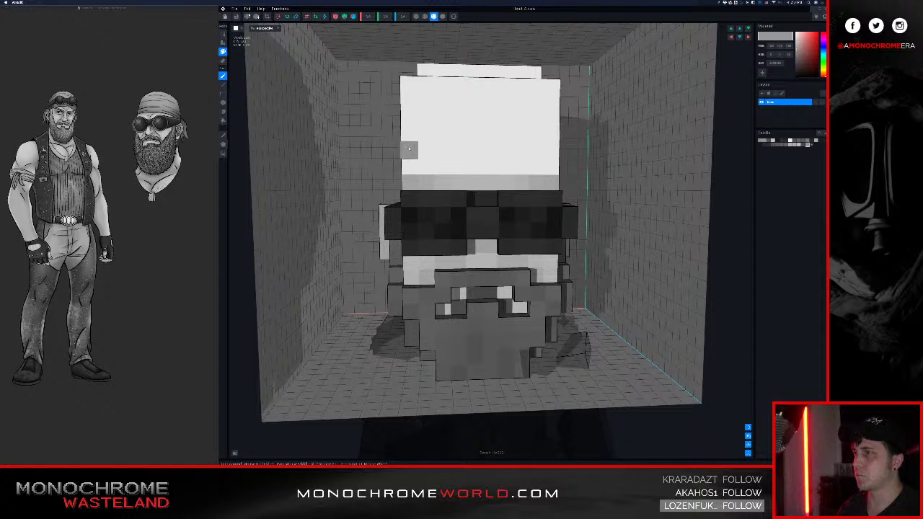
drag(416, 148, 477, 149)
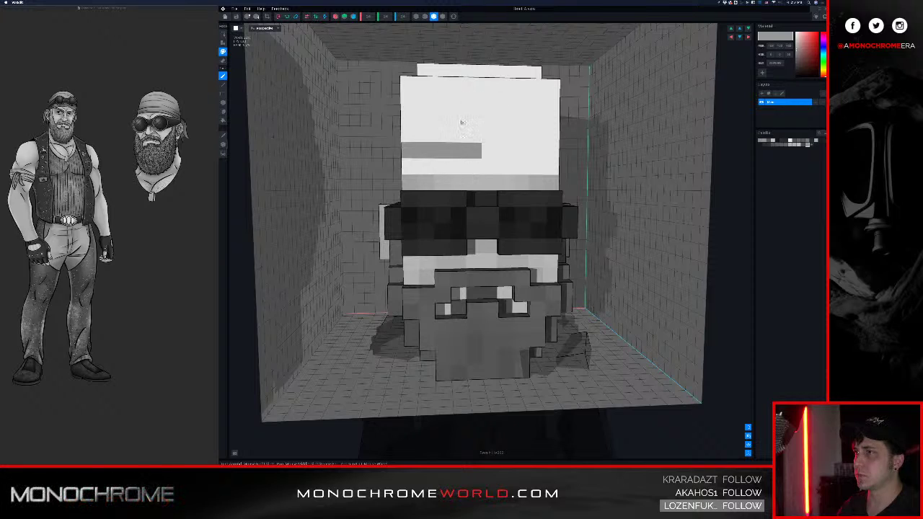
click(458, 118)
click(472, 102)
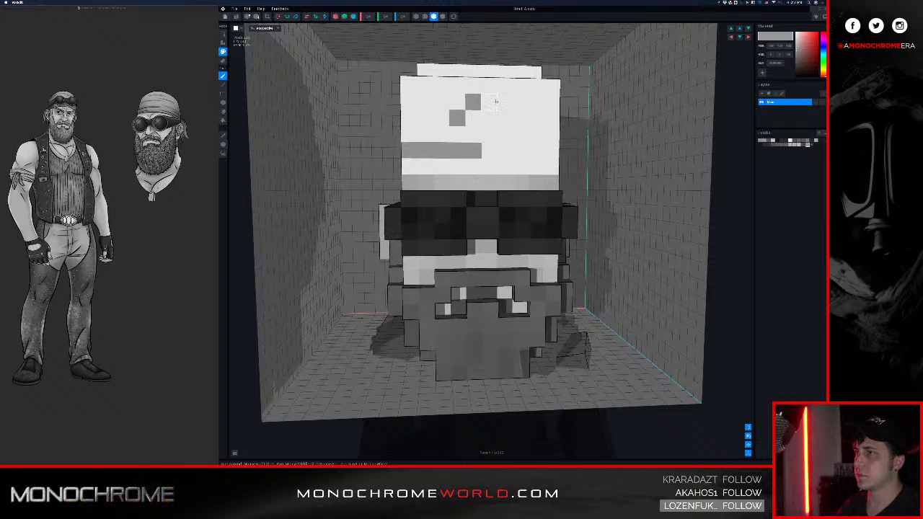
drag(496, 102, 537, 97)
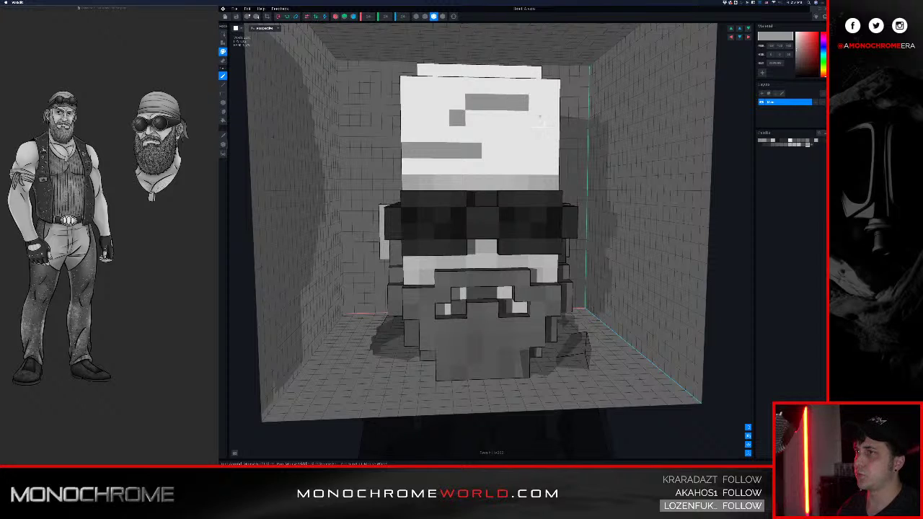
click(539, 120)
click(553, 120)
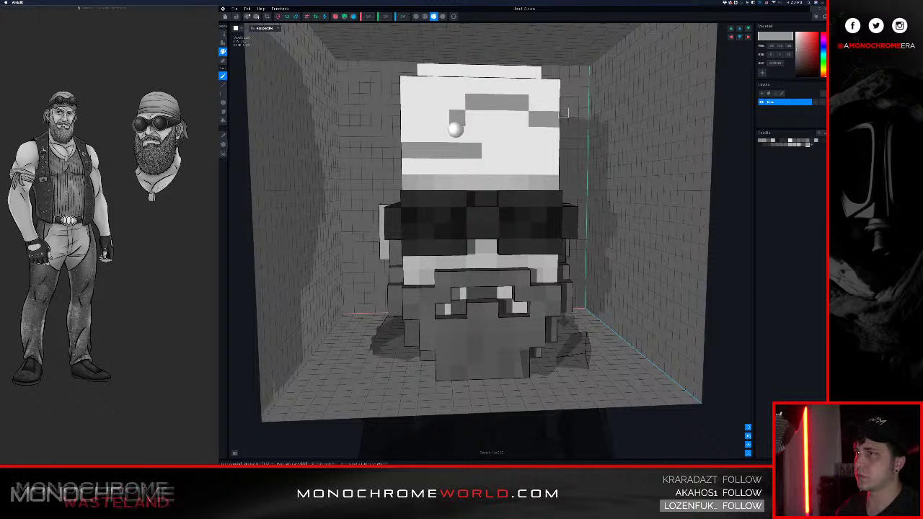
- Continue the grey fold down the character's left side of the bandana and paint a second fold rising to its rear edge
right_drag(456, 129, 538, 120)
drag(476, 148, 498, 160)
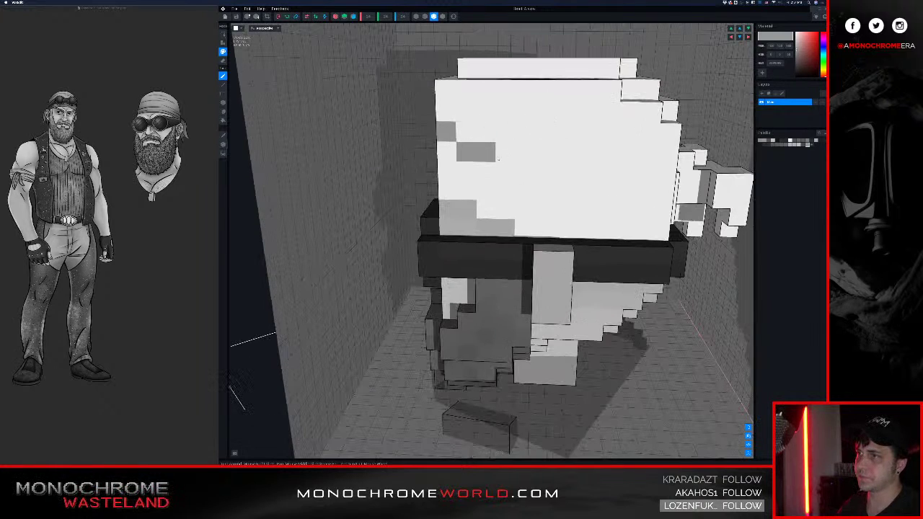
click(519, 168)
click(510, 168)
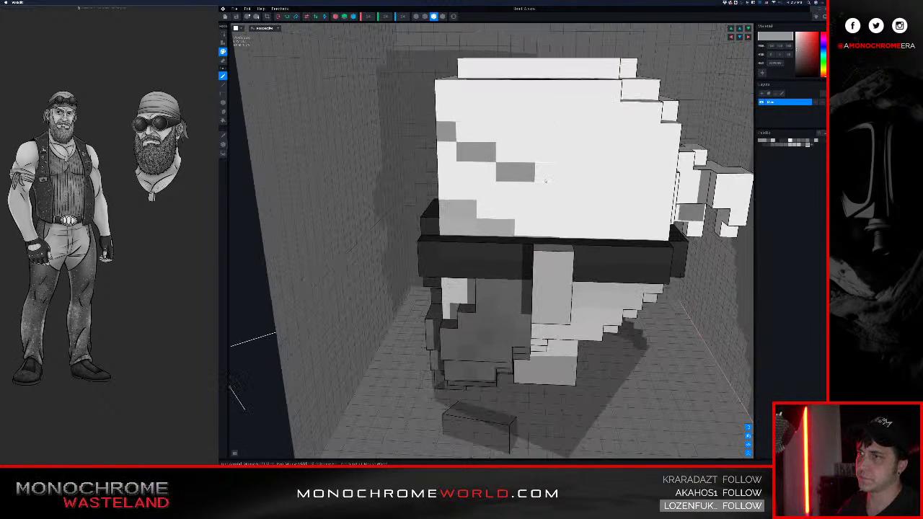
click(544, 172)
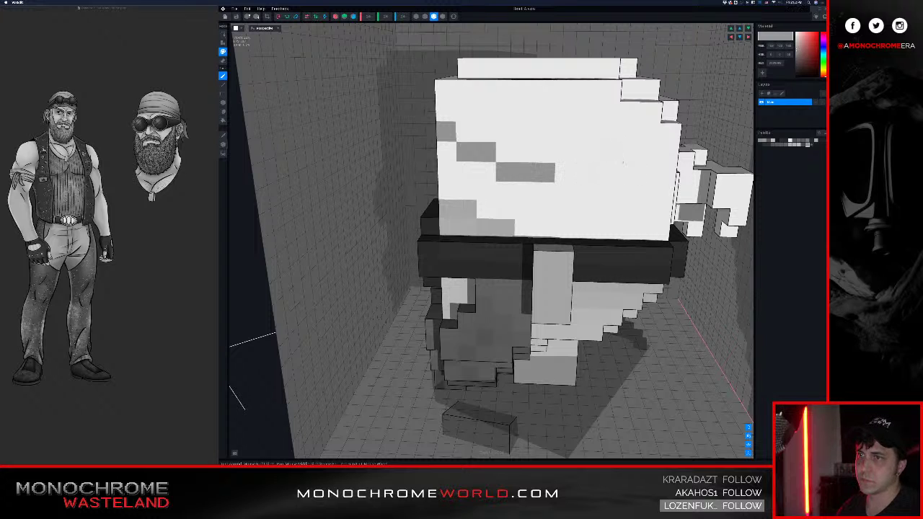
click(626, 153)
click(647, 153)
click(670, 135)
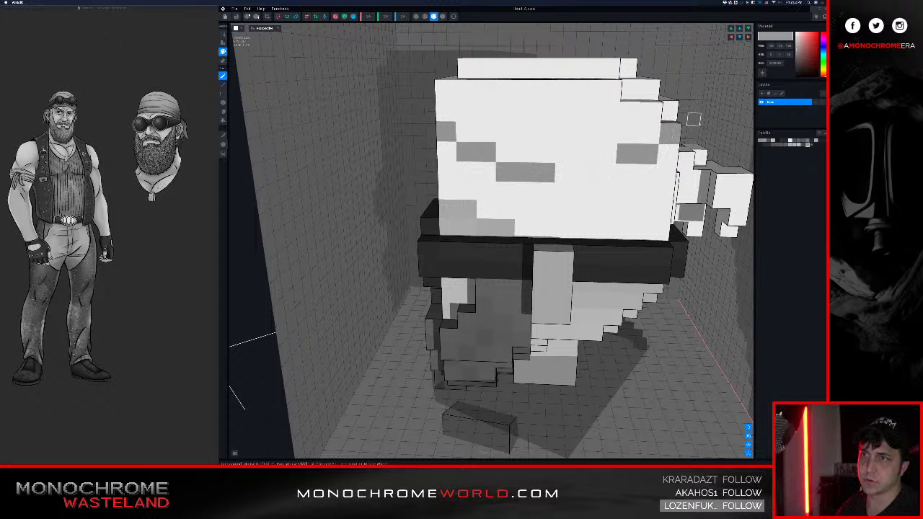
- Carry the grey fold detail across the bandana's back and down in steps onto the character's right side
right_drag(696, 122, 599, 141)
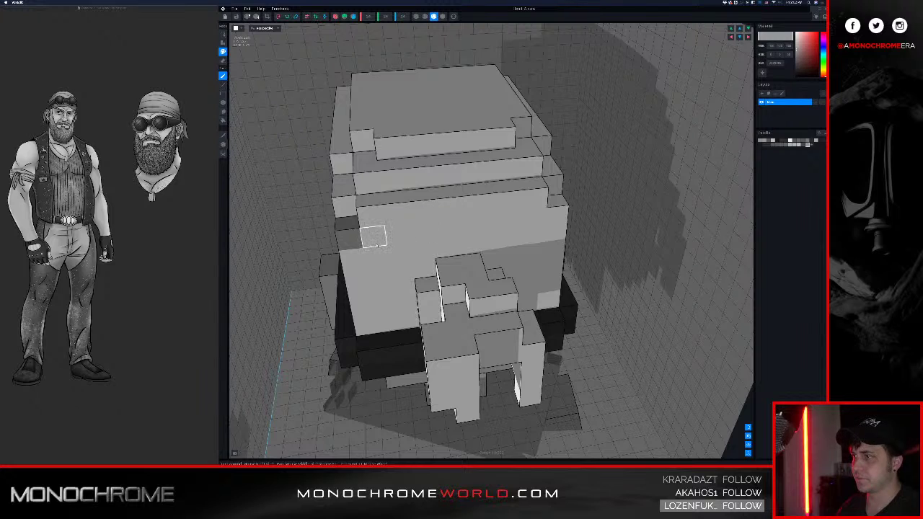
right_drag(425, 269, 480, 245)
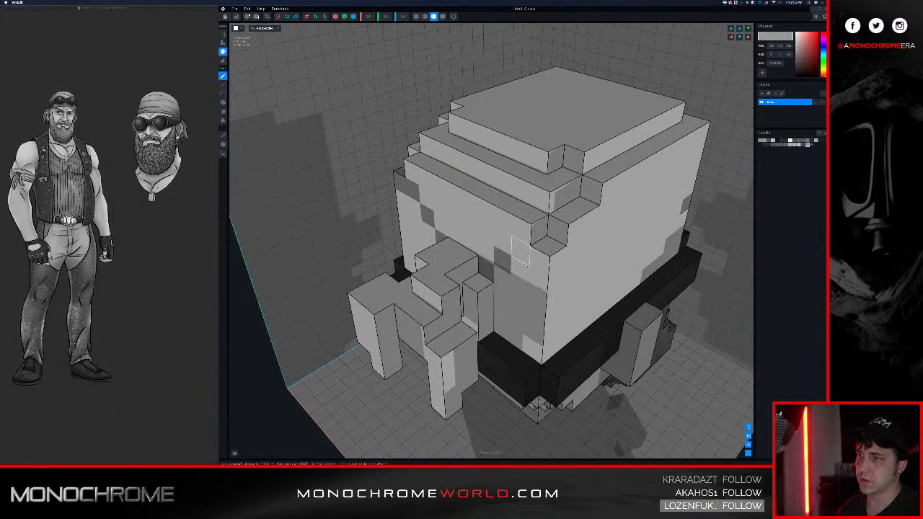
right_drag(570, 256, 604, 243)
click(588, 274)
click(608, 296)
click(628, 297)
click(596, 290)
- Paint a five-voxel stepped grey fold on the upper front part of the bandana's right side
right_drag(583, 200, 609, 176)
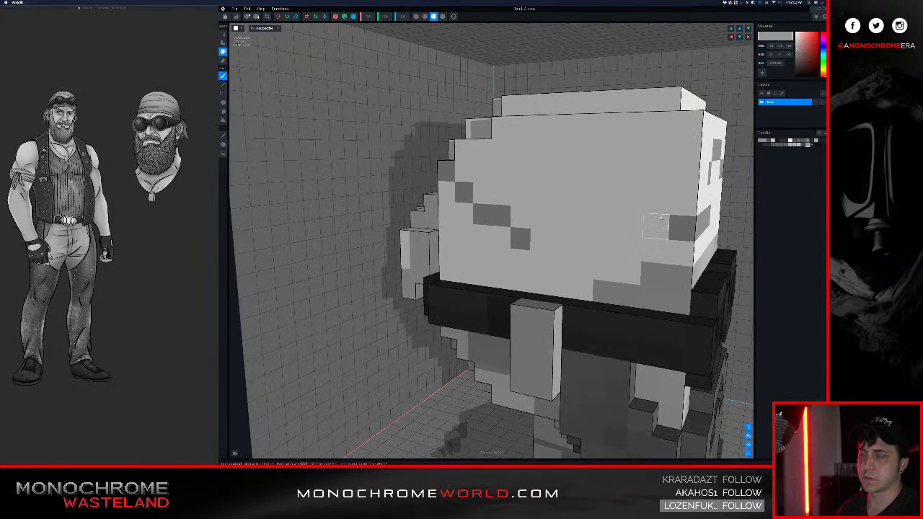
click(660, 150)
click(634, 175)
click(608, 176)
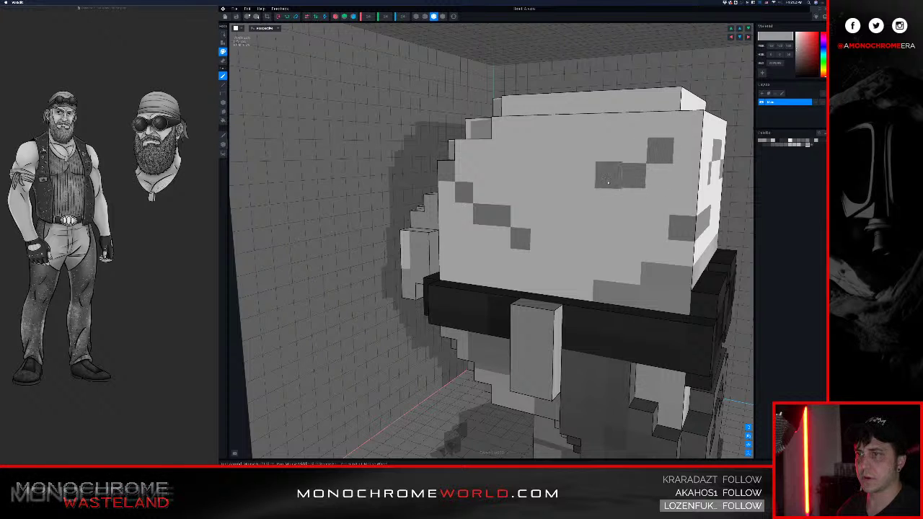
click(585, 175)
click(584, 199)
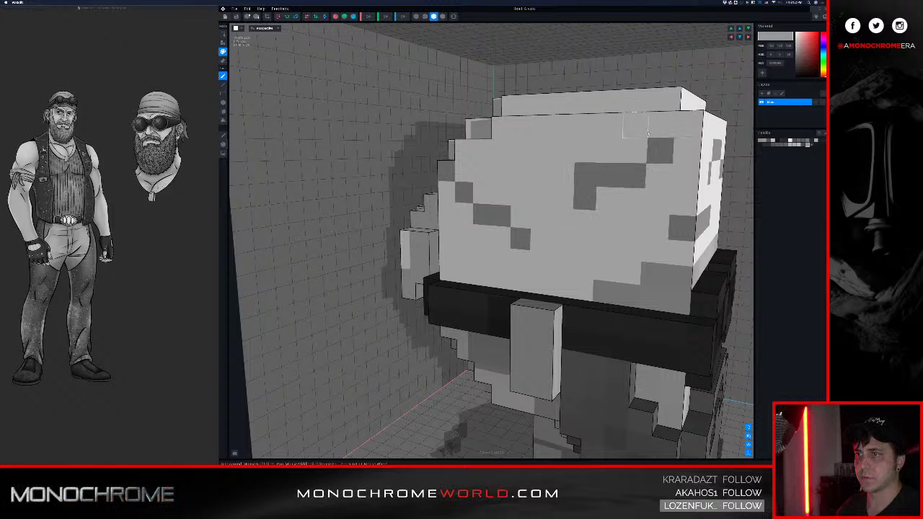
- Lighten the bandana's fold colour to a pale grey
right_drag(647, 134, 602, 121)
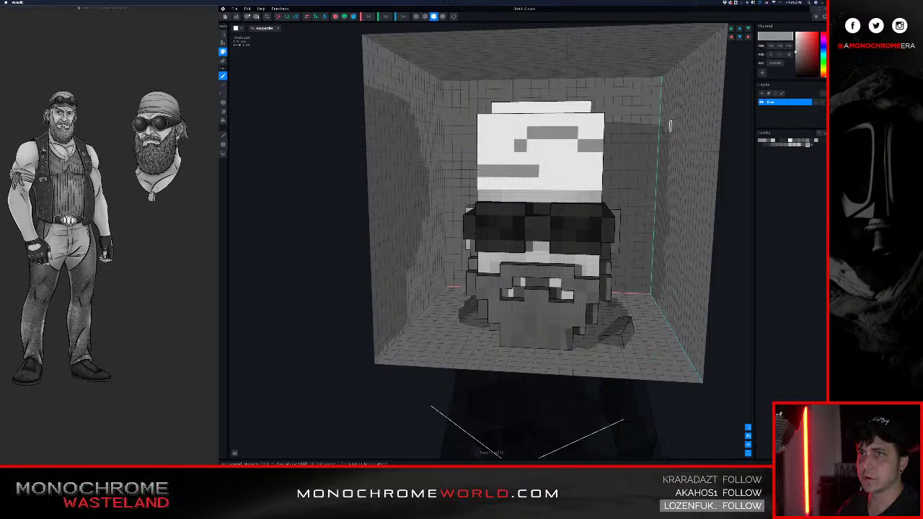
drag(795, 51, 775, 38)
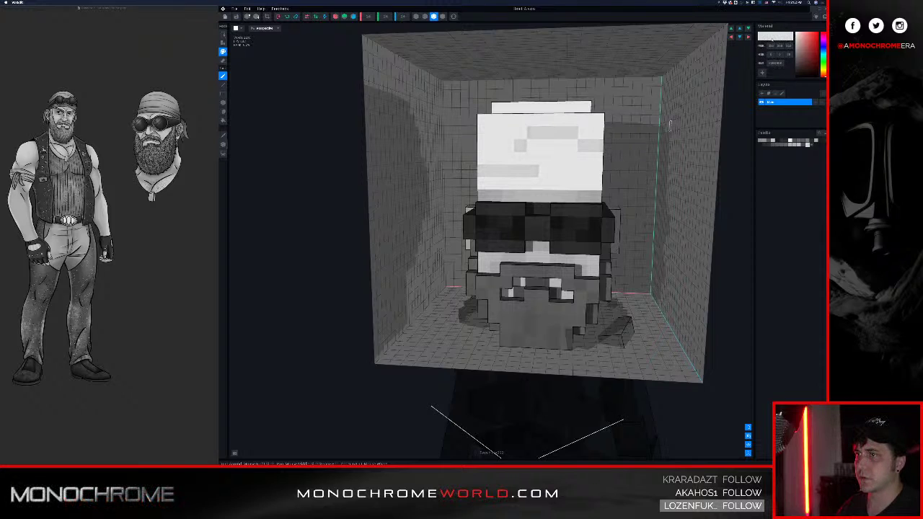
scroll(608, 129, up, 3)
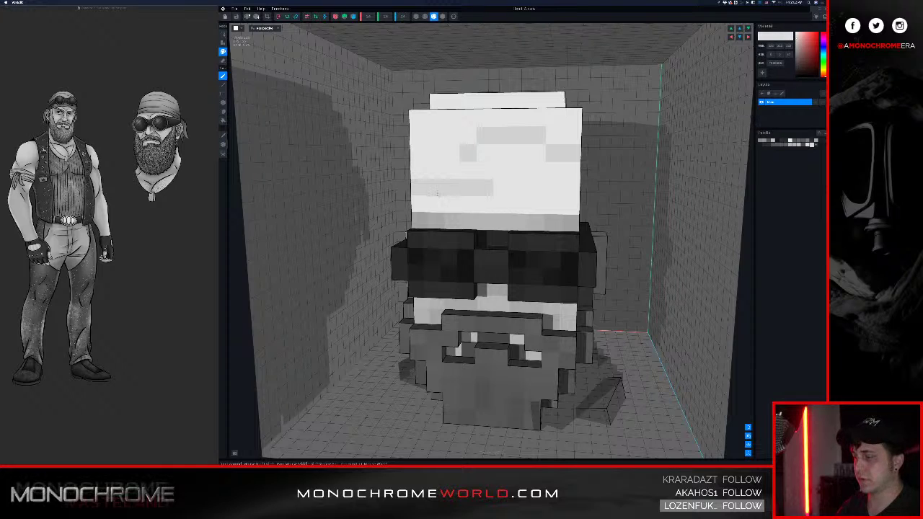
- Paint a second shade beside the front folds and lighten it to an off-white between the fold grey and the bandana's white
drag(422, 176, 466, 177)
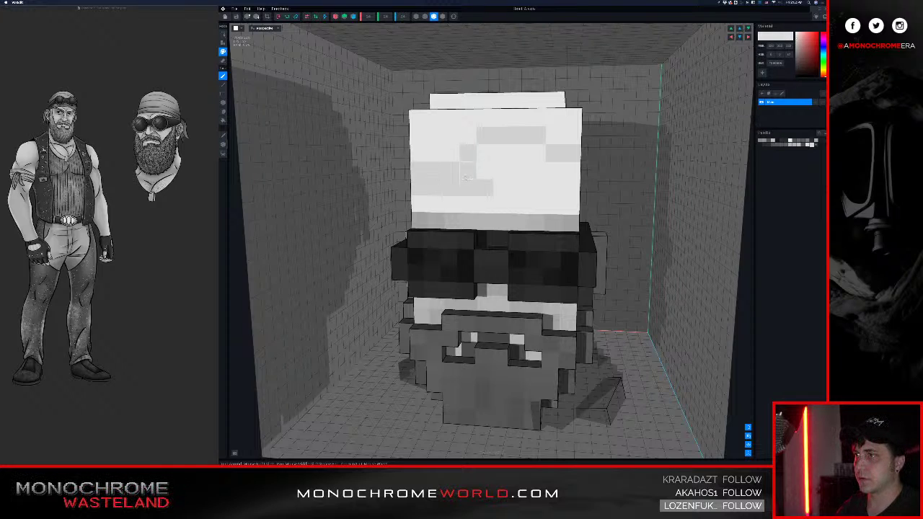
click(452, 152)
click(469, 136)
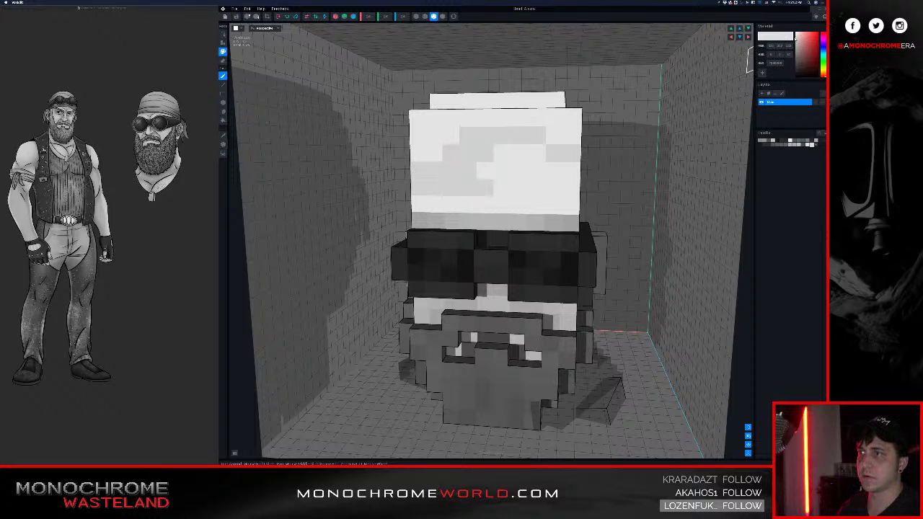
drag(796, 39, 791, 36)
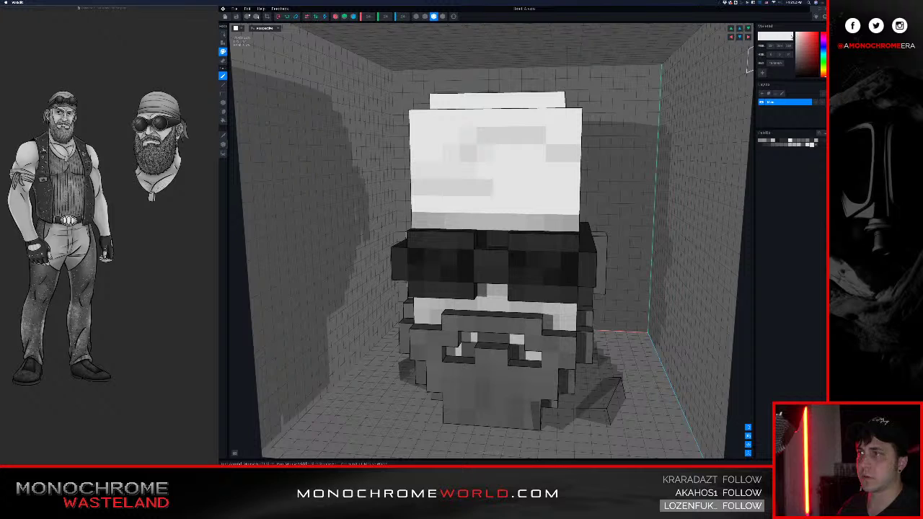
click(437, 190)
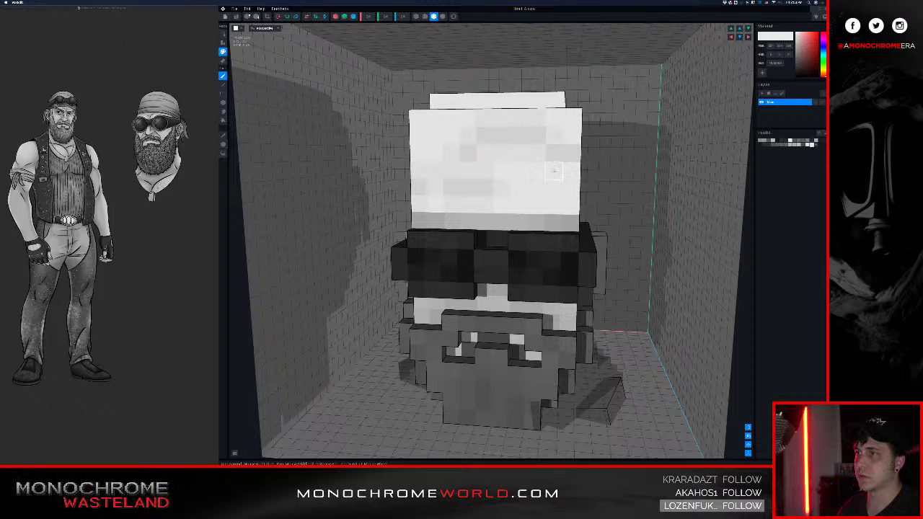
- Soften the folds around the bandana's sides and back with the off-white transition shade
middle_drag(594, 142, 634, 146)
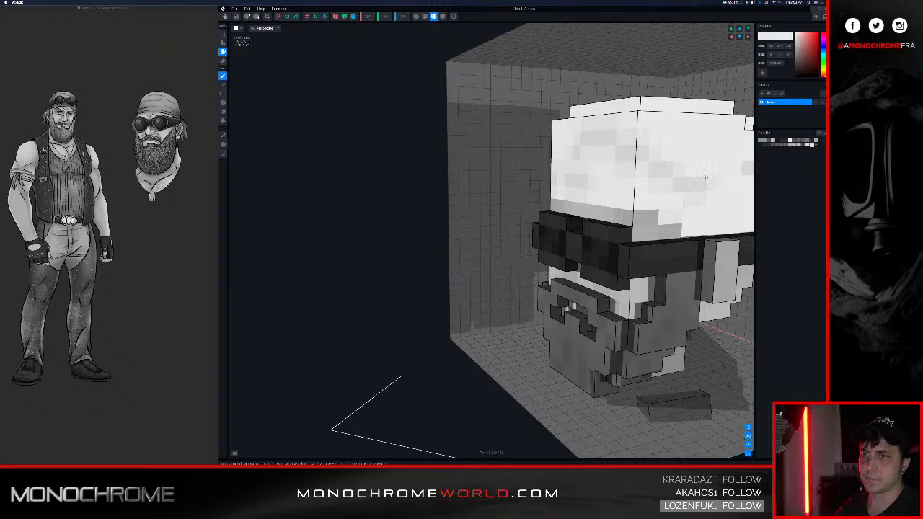
middle_drag(717, 167, 501, 196)
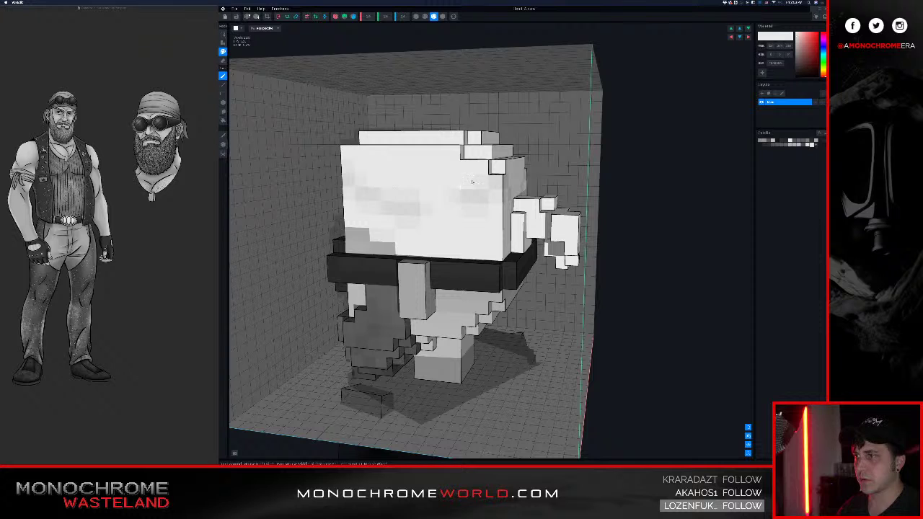
middle_drag(497, 166, 445, 196)
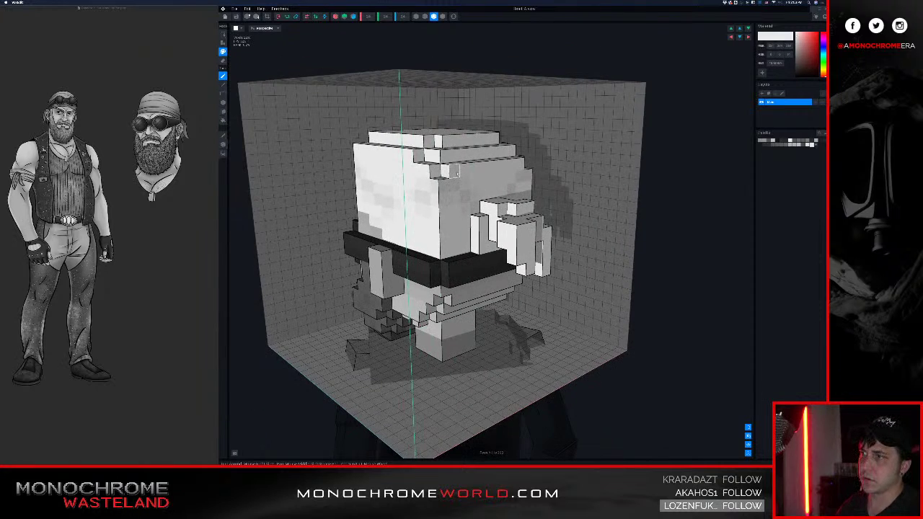
middle_drag(464, 183, 485, 190)
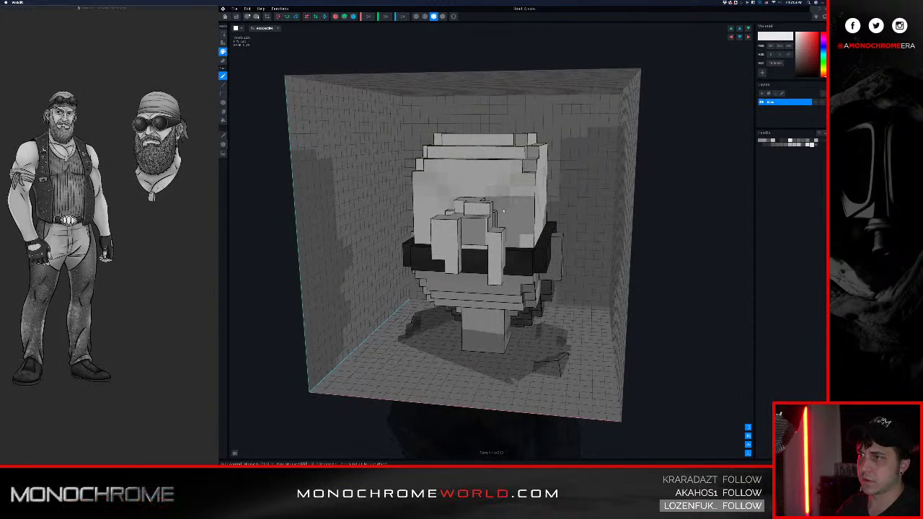
middle_drag(498, 189, 534, 193)
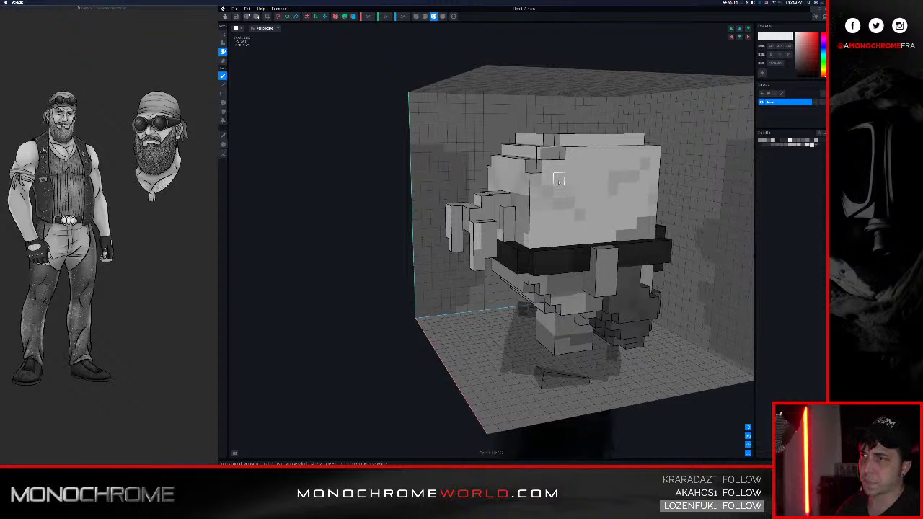
middle_drag(570, 190, 474, 214)
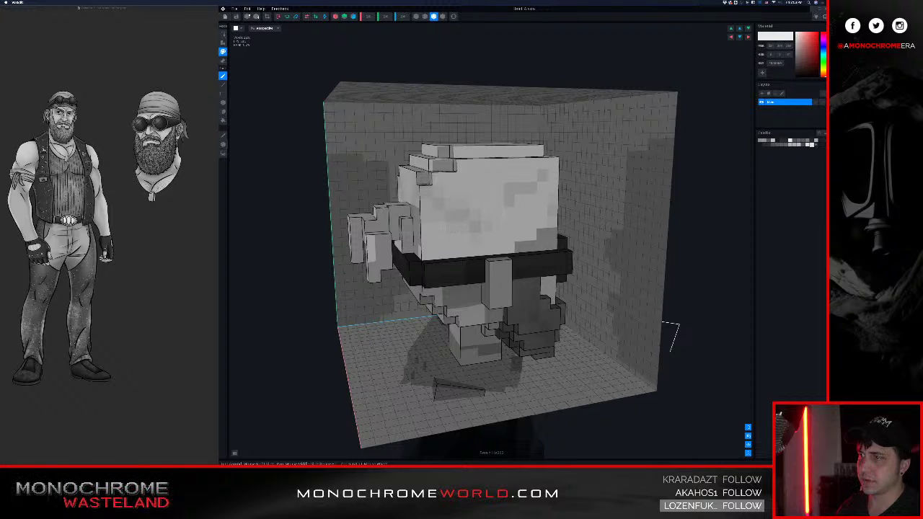
middle_drag(500, 202, 502, 204)
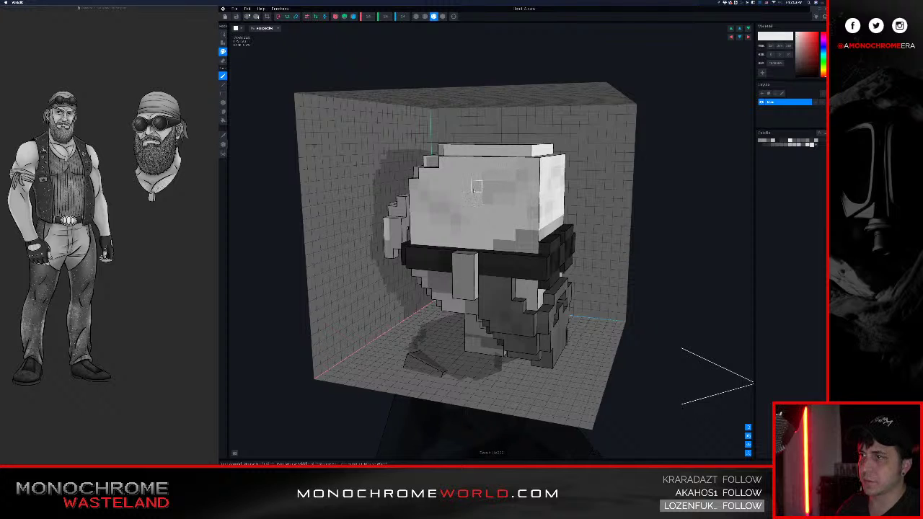
middle_drag(532, 209, 510, 198)
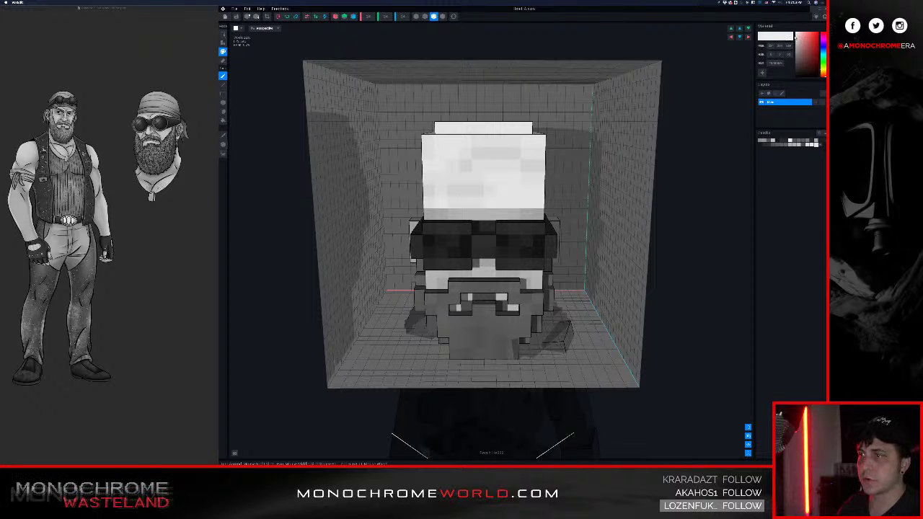
- Blend the bandana's front with additional off-white voxels between and around the fold lines
scroll(464, 114, up, 4)
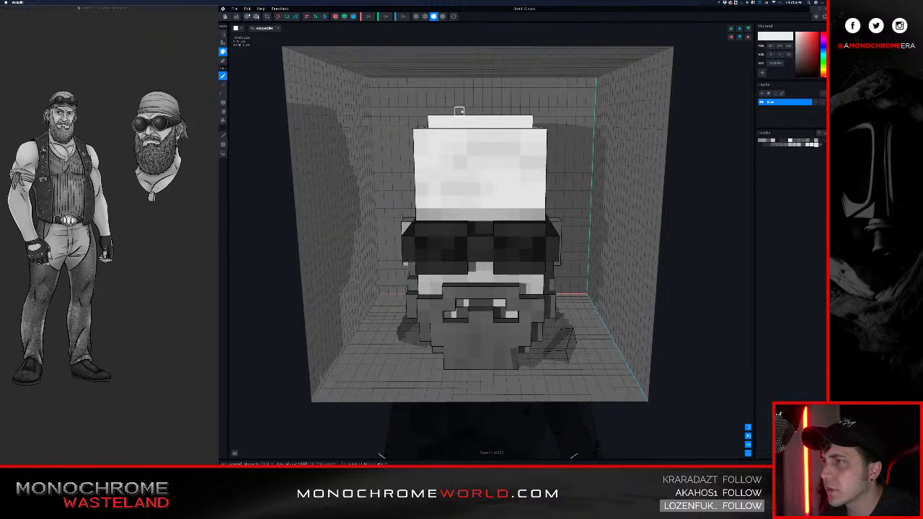
scroll(464, 115, up, 5)
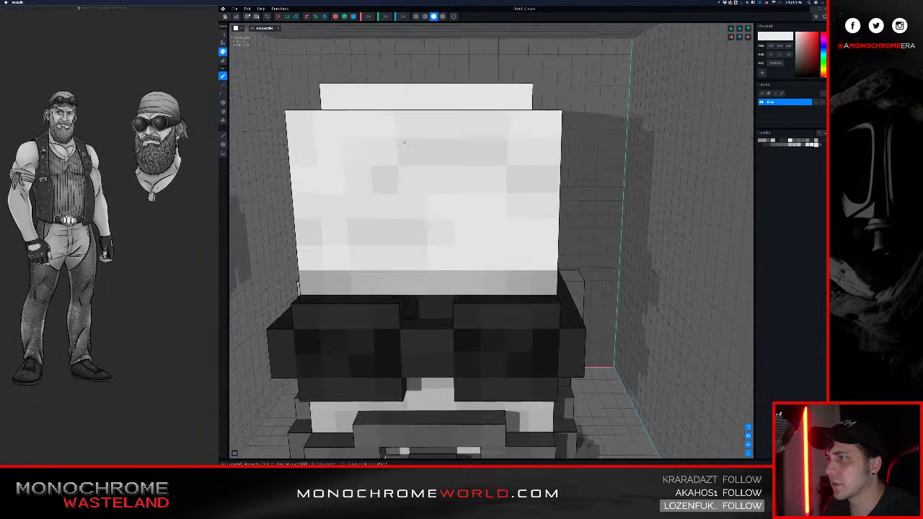
scroll(411, 139, up, 2)
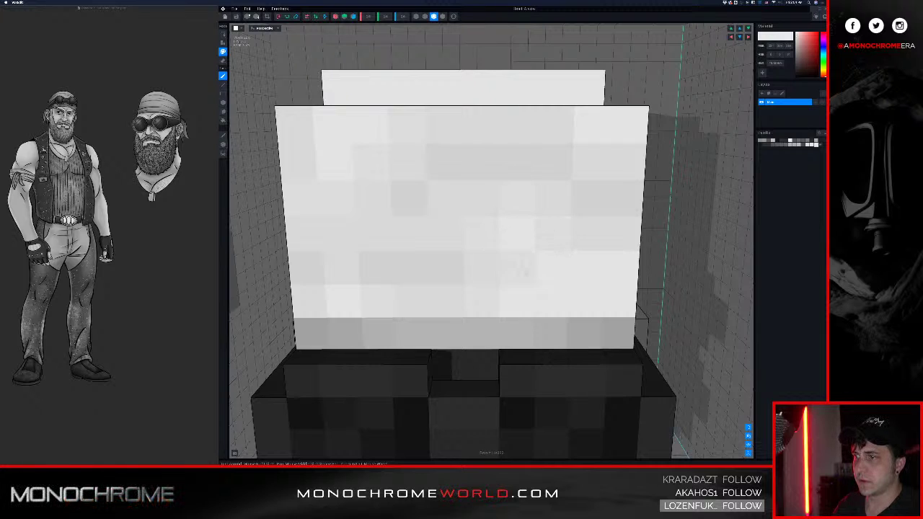
middle_drag(567, 285, 449, 255)
click(306, 208)
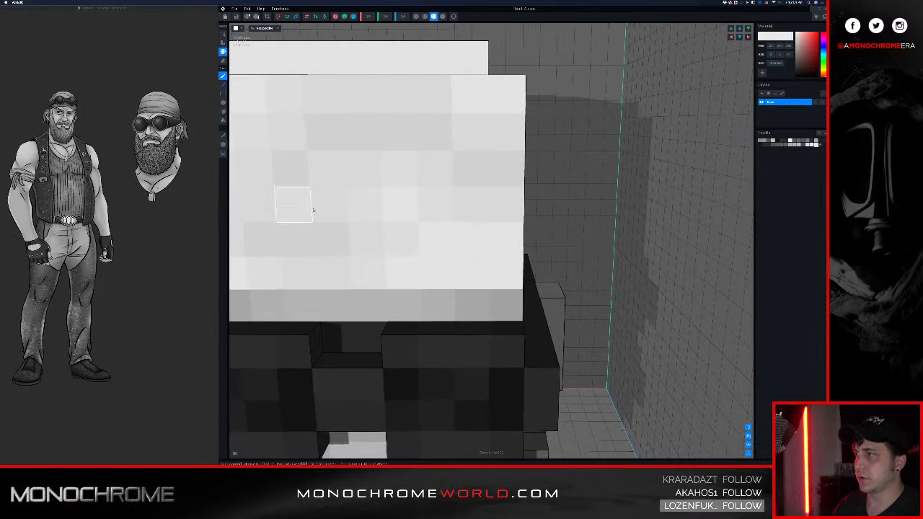
scroll(511, 184, down, 4)
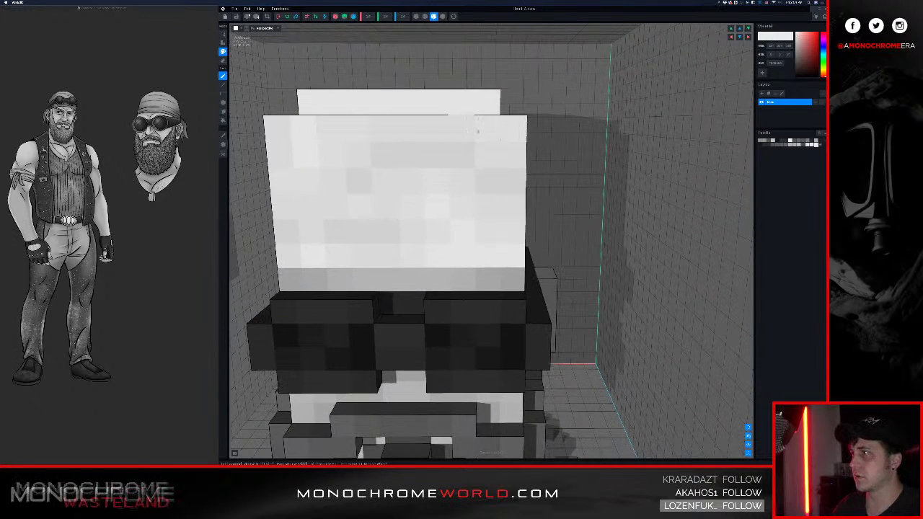
- Blend the folds on the side of the bandana with additional off-white voxels around the grey patches
right_drag(512, 131, 433, 155)
middle_drag(577, 158, 501, 151)
right_drag(577, 180, 520, 151)
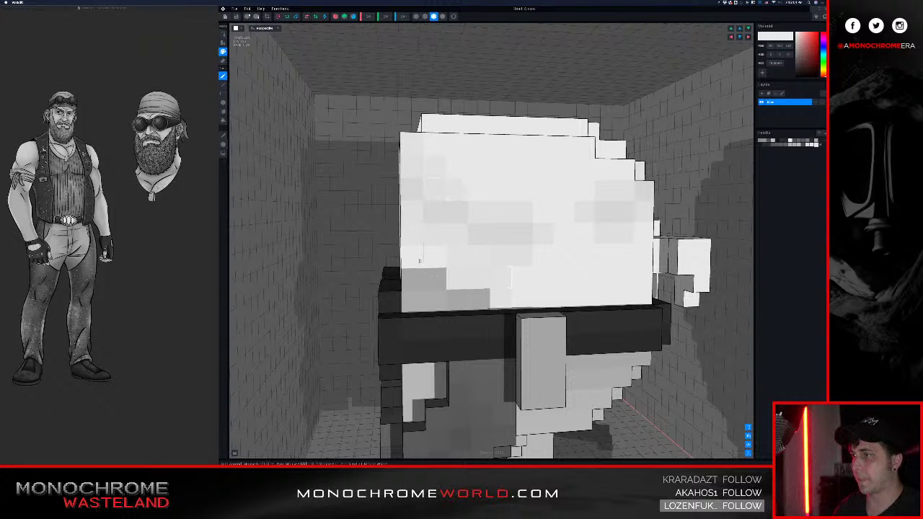
right_drag(480, 148, 483, 154)
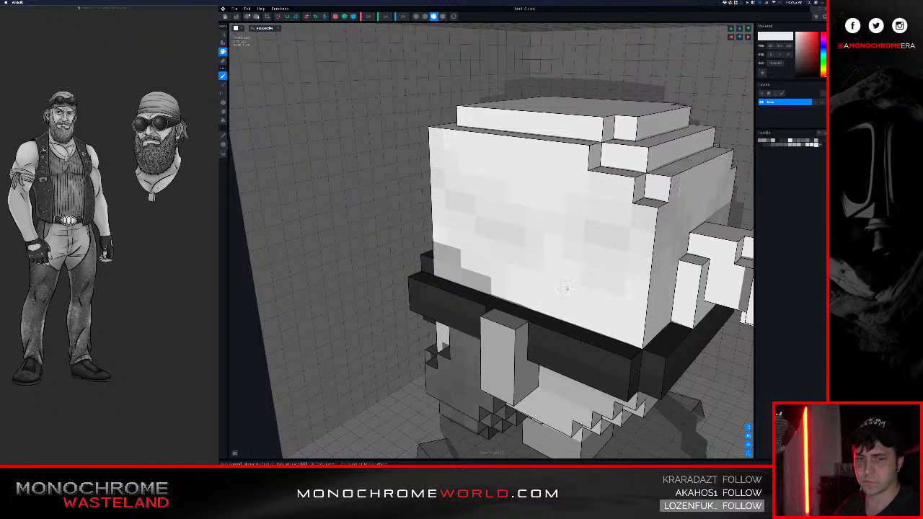
right_drag(617, 242, 573, 204)
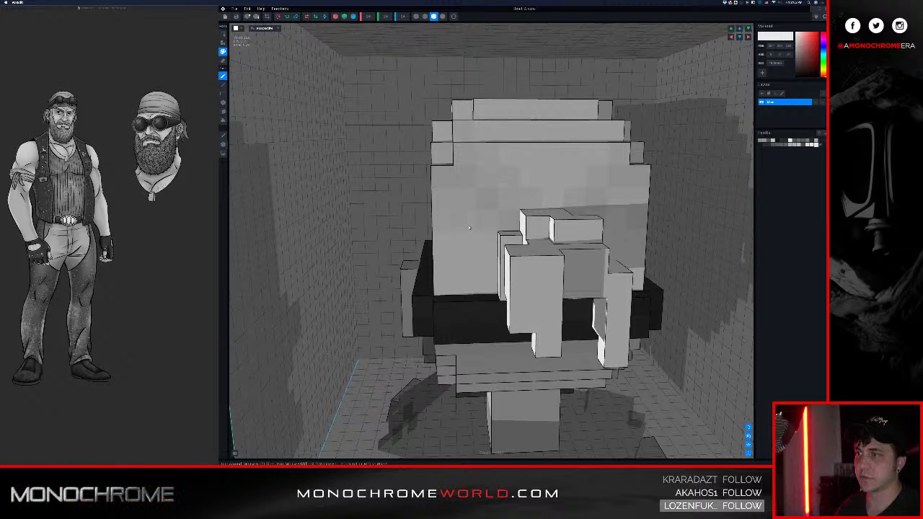
- Soften the folds across the bandana's back and opposite side with off-white transition voxels
right_drag(486, 199, 507, 200)
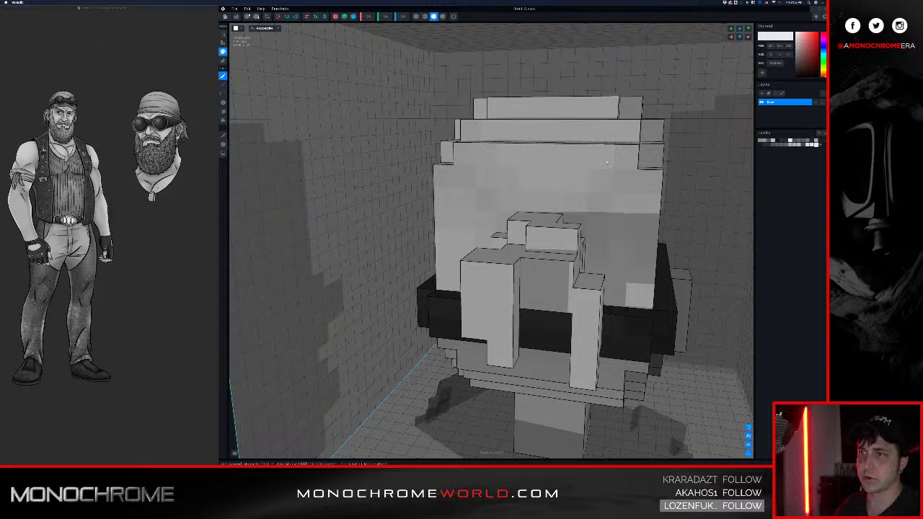
middle_drag(655, 131, 604, 145)
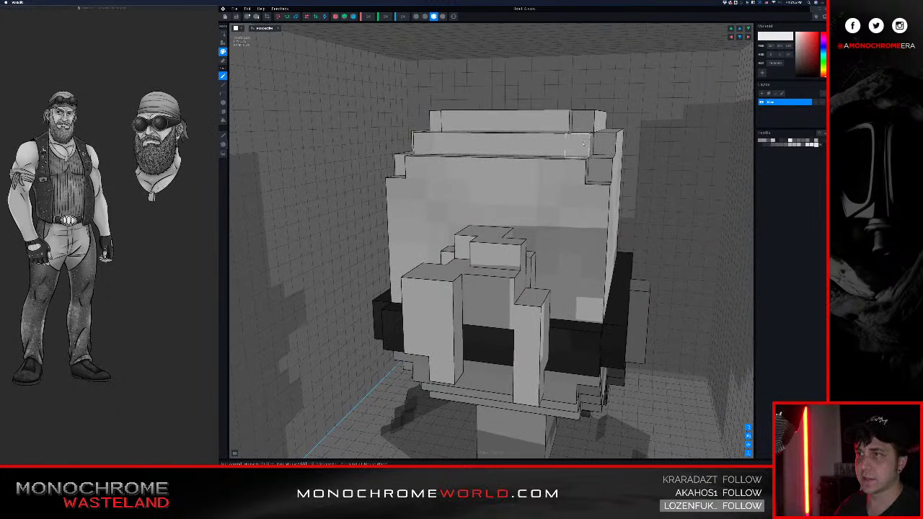
scroll(559, 152, up, 5)
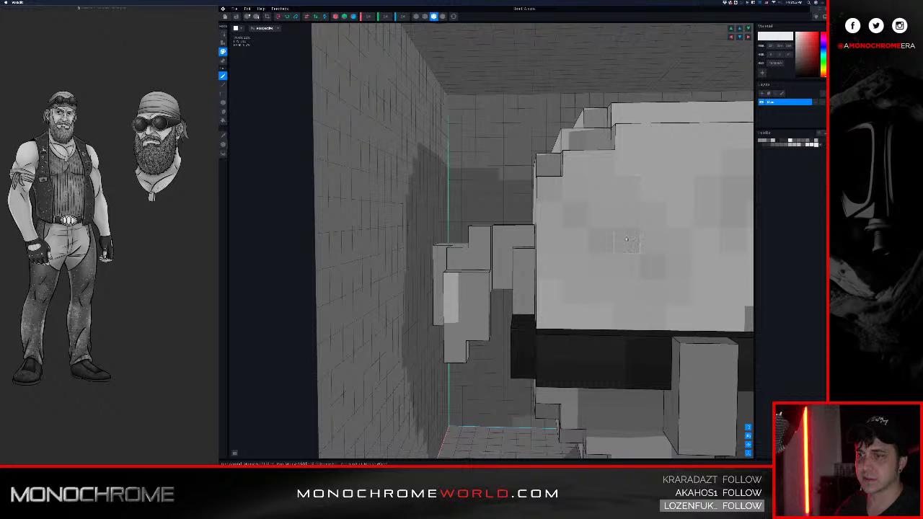
middle_drag(653, 240, 567, 235)
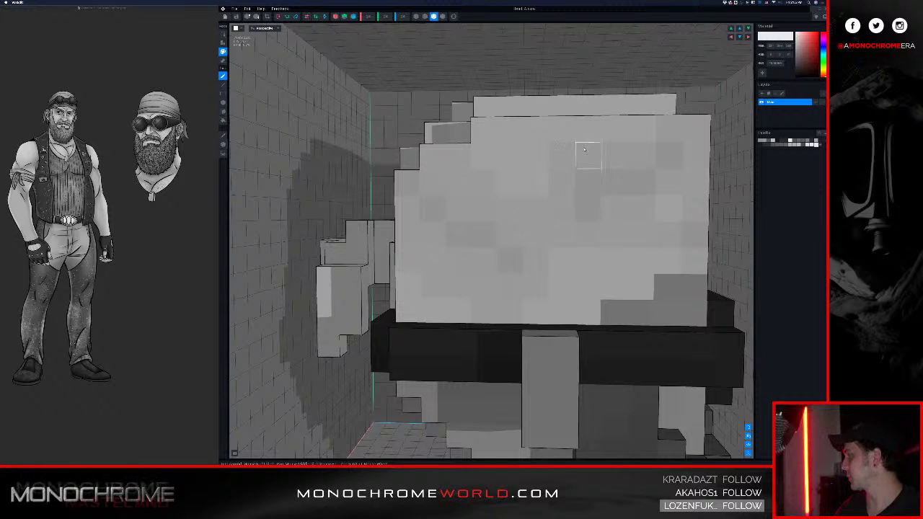
scroll(585, 150, down, 1)
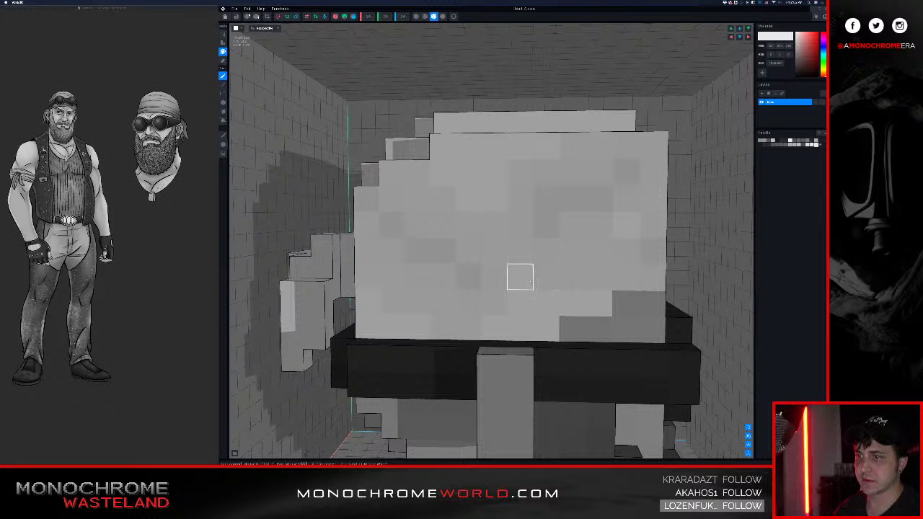
scroll(607, 245, down, 2)
right_drag(615, 222, 624, 223)
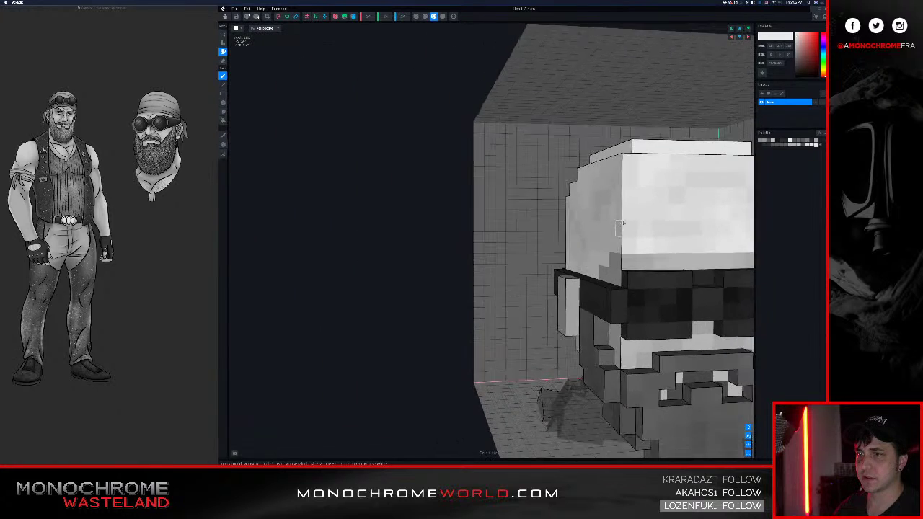
middle_drag(622, 223, 630, 212)
scroll(630, 212, down, 2)
right_drag(630, 212, 601, 212)
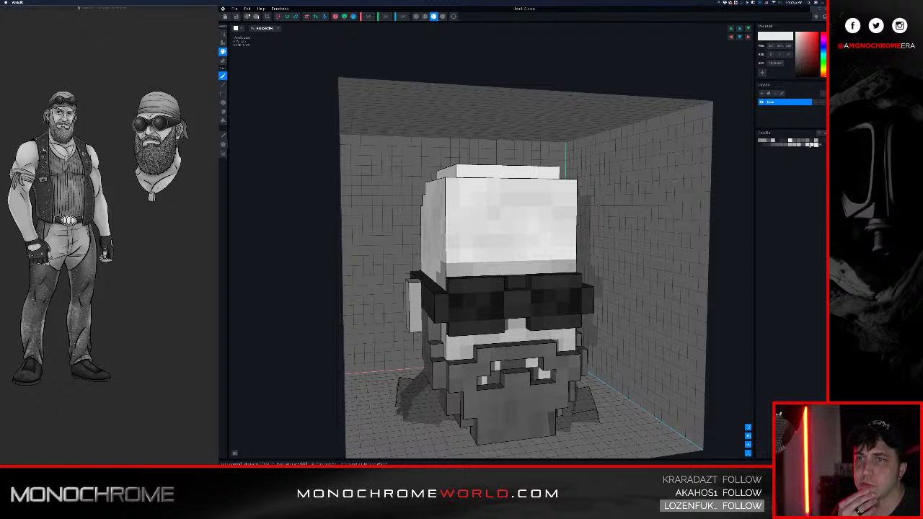
- Paint a staggered fold line across the flat crown of the bandana in the pale fold grey
click(810, 145)
right_drag(517, 170, 505, 212)
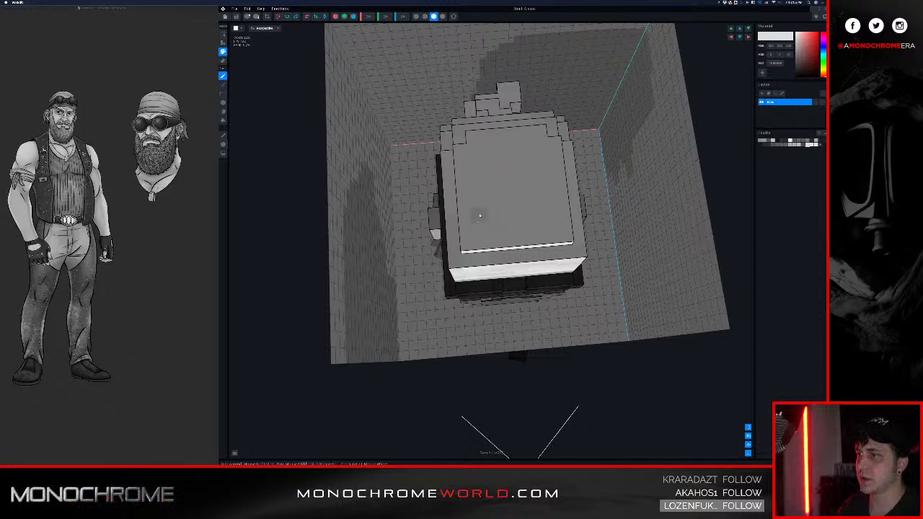
click(477, 201)
click(477, 189)
click(490, 174)
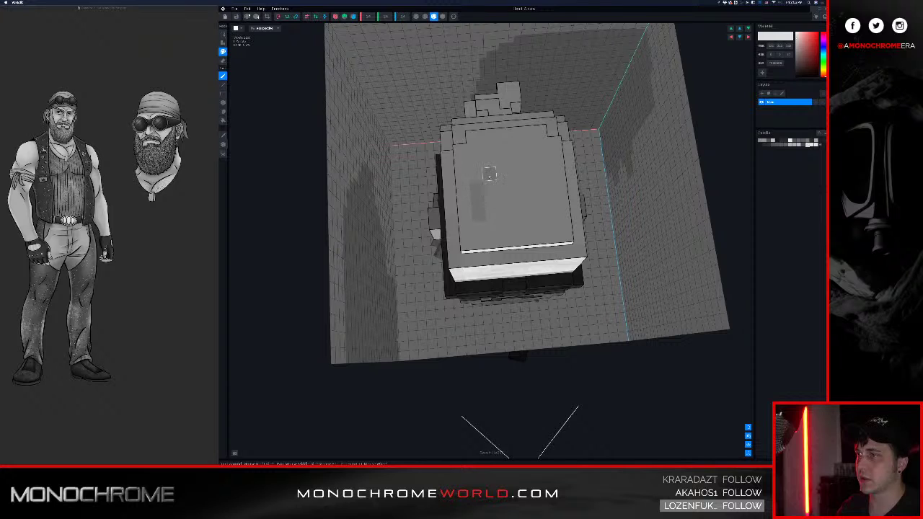
click(490, 160)
click(499, 144)
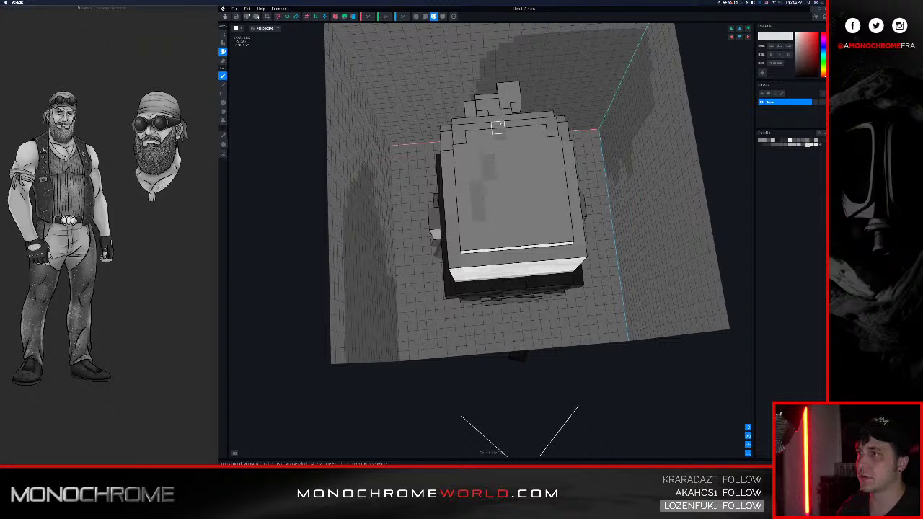
right_drag(507, 110, 517, 109)
middle_drag(542, 128, 692, 339)
- Add more staggered grey fold lines across the crown and down the stepped back edge of the bandana
click(453, 16)
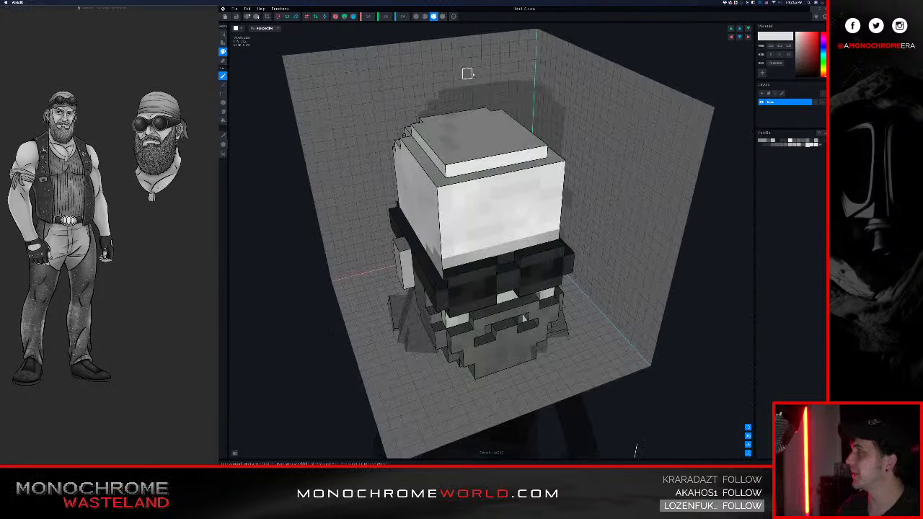
scroll(465, 122, up, 3)
scroll(465, 122, up, 2)
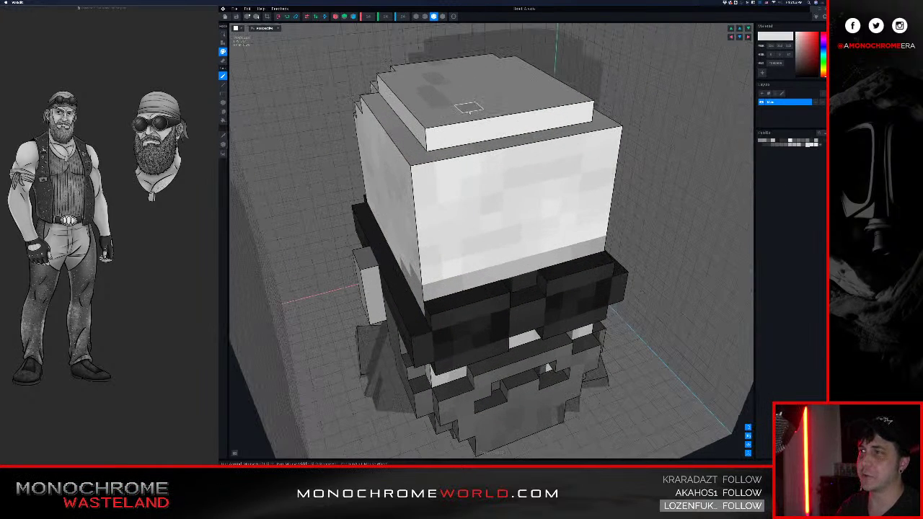
right_drag(469, 108, 470, 148)
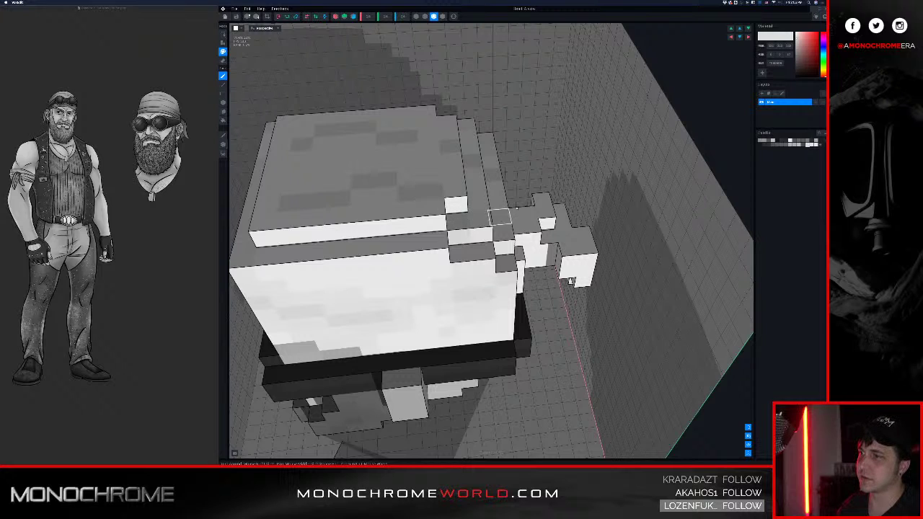
right_drag(512, 203, 470, 175)
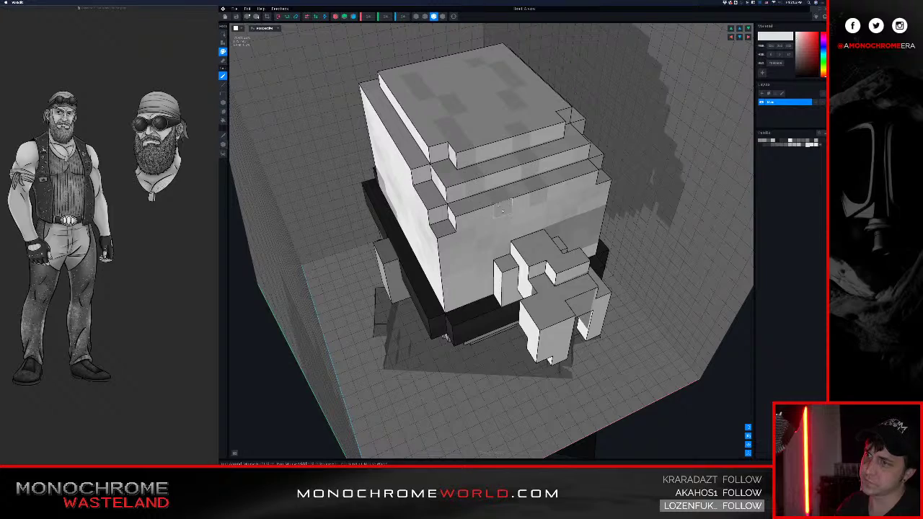
- Soften the crown's fold lines and the stepped back edge with off-white transition voxels
right_drag(468, 185, 404, 216)
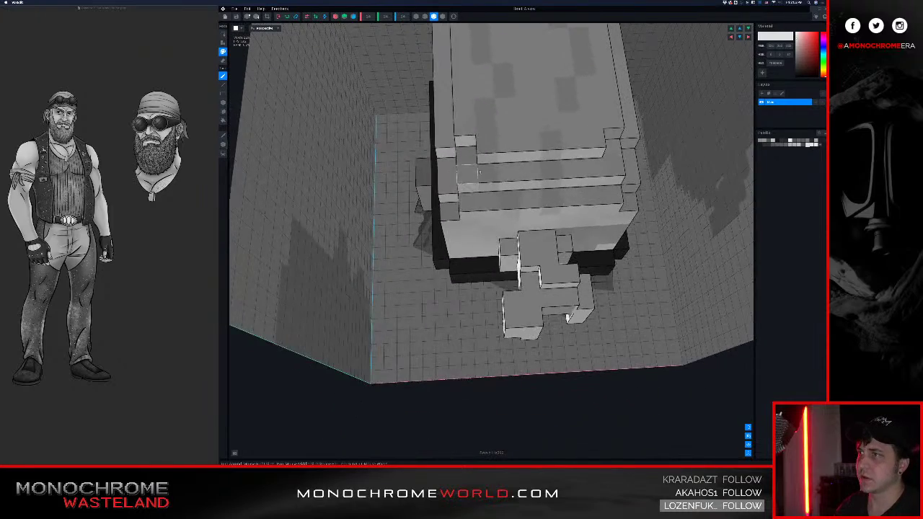
middle_drag(482, 173, 422, 259)
mouse_move(484, 173)
right_down()
mouse_move(493, 172)
mouse_move(486, 177)
right_up()
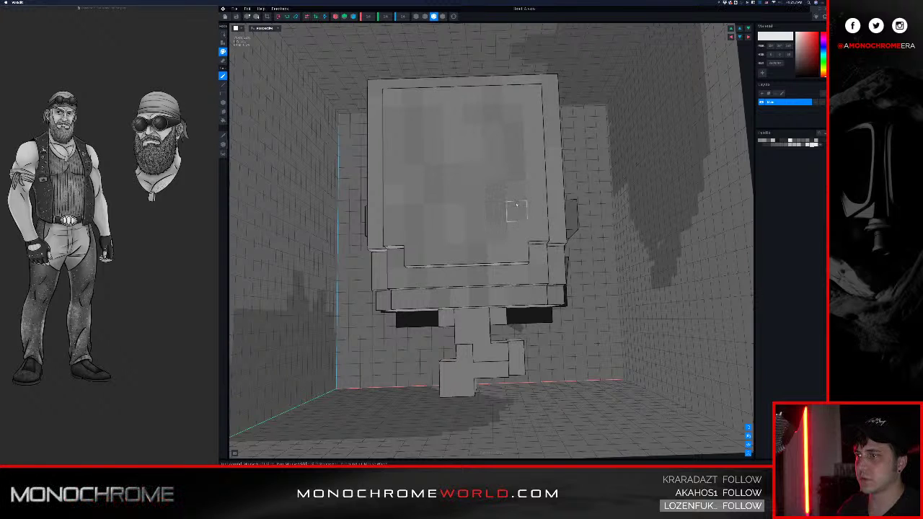
mouse_move(554, 113)
right_down()
mouse_move(576, 111)
mouse_move(556, 111)
right_up()
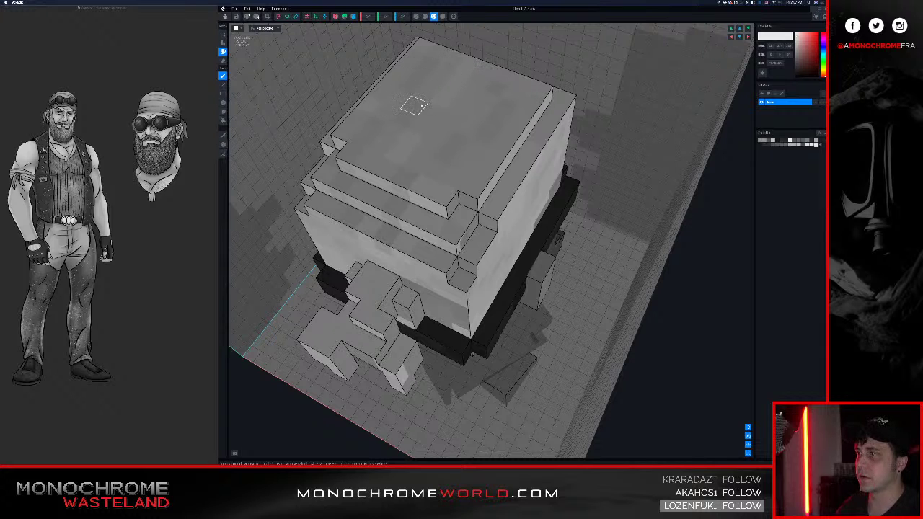
right_drag(414, 105, 483, 128)
right_drag(528, 101, 525, 98)
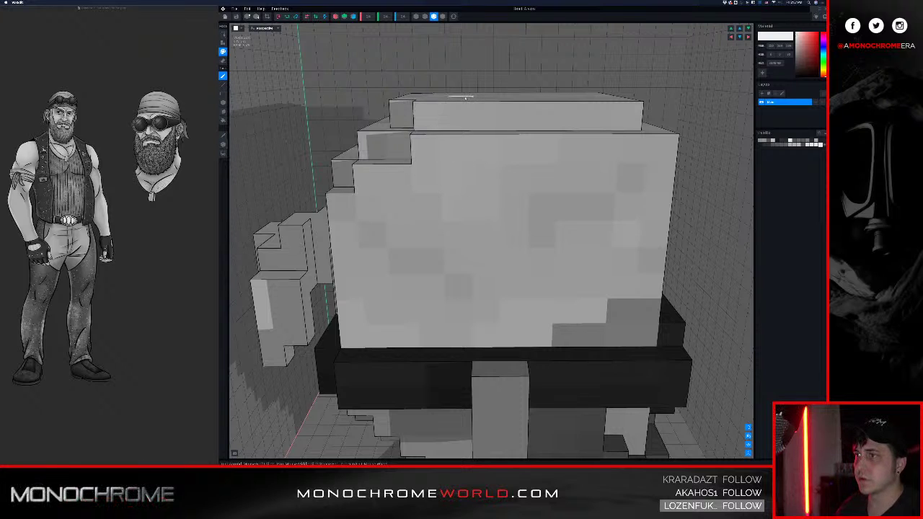
- Examine the bandana's fold shading from the front, sides and back of the head
right_drag(457, 98, 486, 65)
right_drag(403, 129, 389, 116)
click(453, 18)
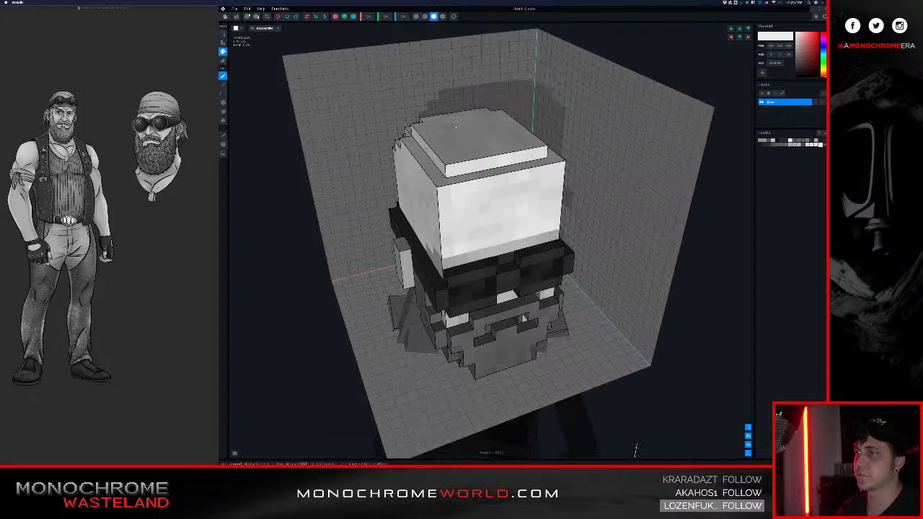
scroll(474, 180, up, 3)
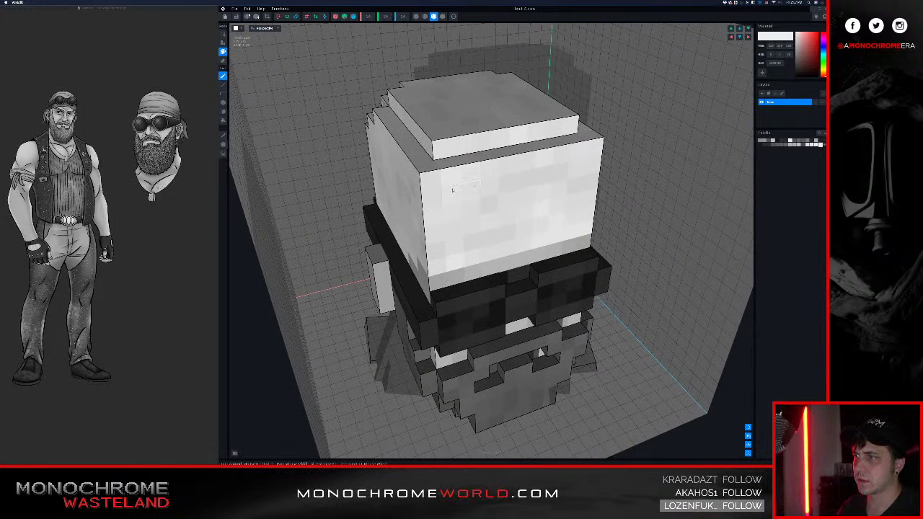
right_drag(453, 190, 421, 159)
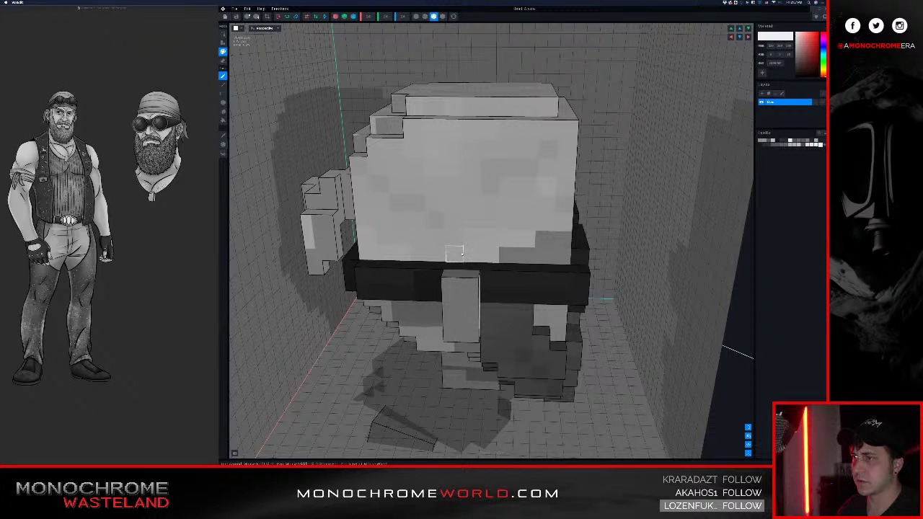
right_drag(419, 219, 425, 219)
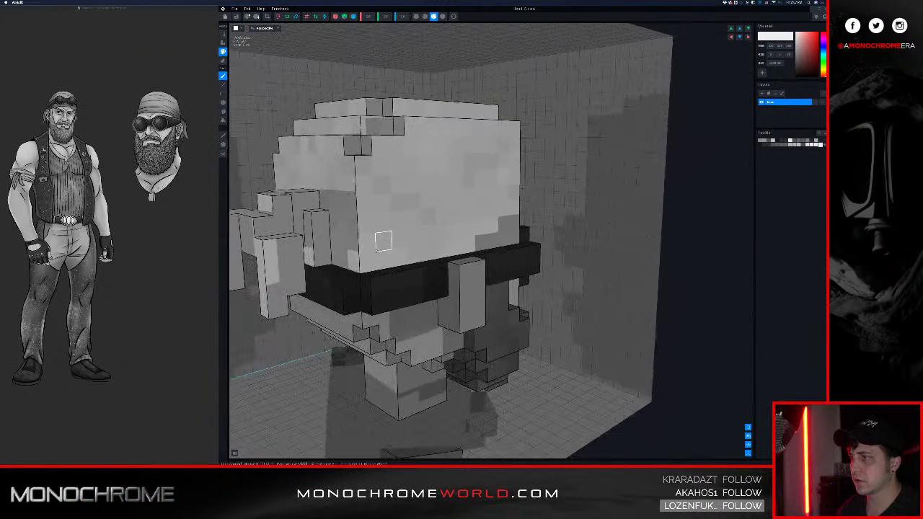
right_drag(367, 261, 314, 110)
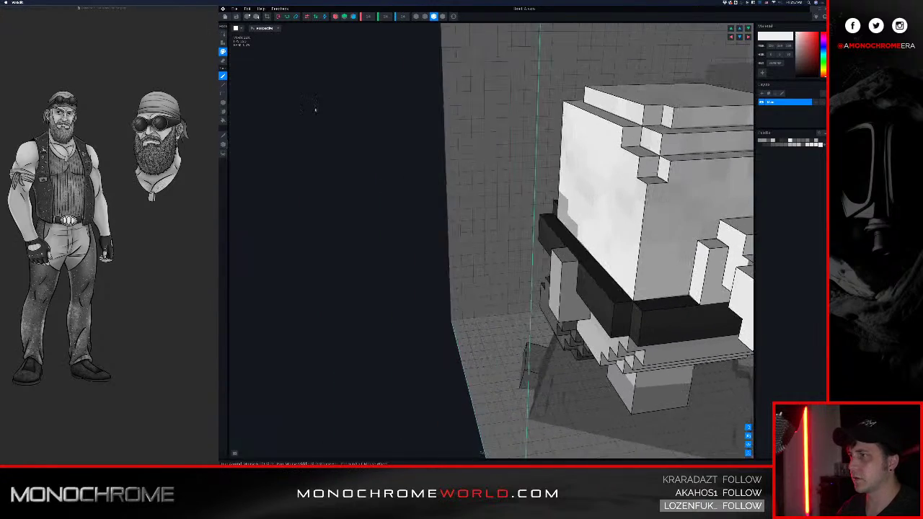
right_drag(382, 128, 479, 178)
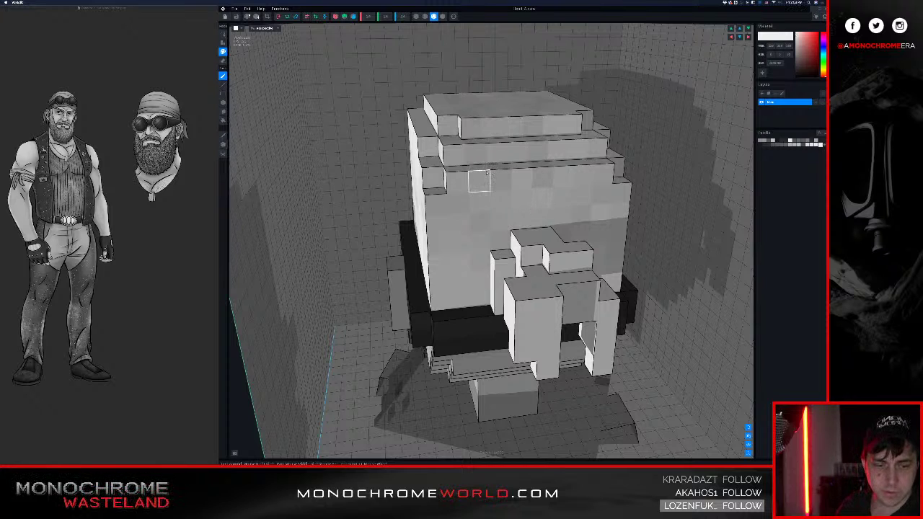
right_drag(395, 143, 433, 200)
- Paint and blend pale grey fold voxels around the bandana's lower back corner above the goggle strap
scroll(437, 202, up, 5)
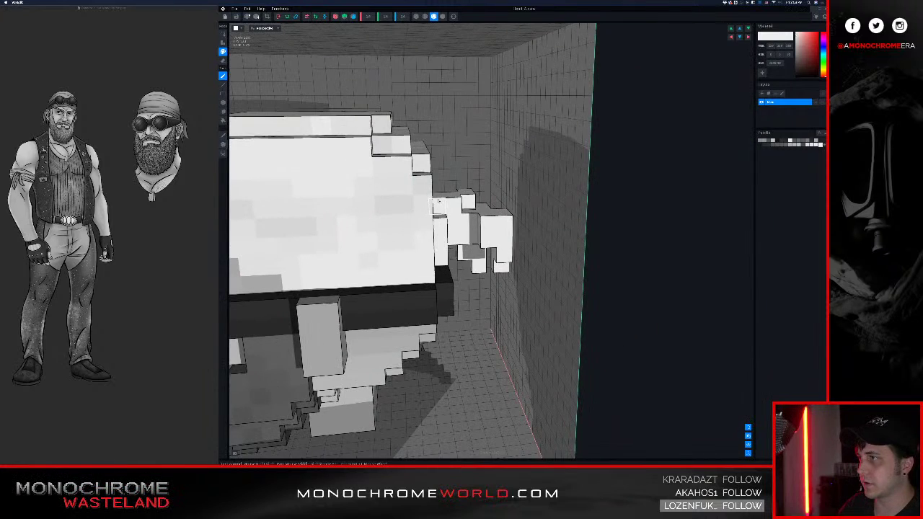
middle_drag(339, 183, 424, 196)
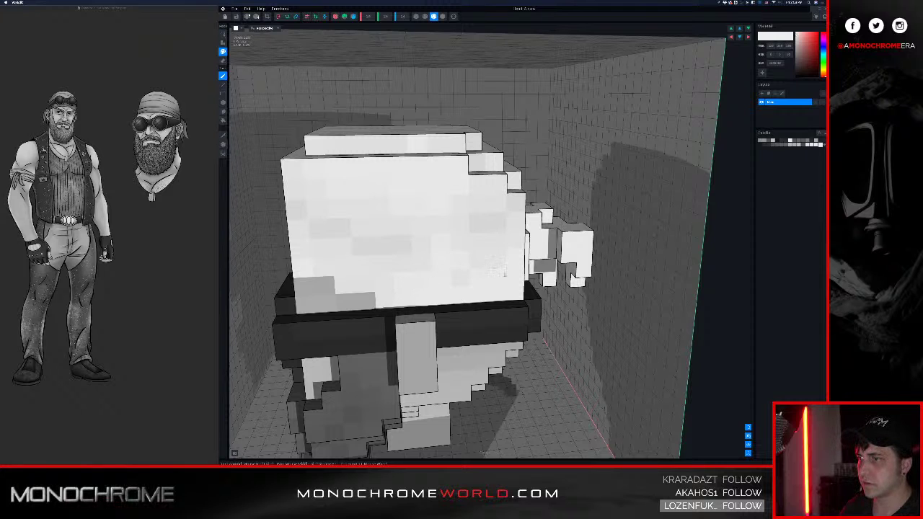
right_drag(500, 241, 534, 239)
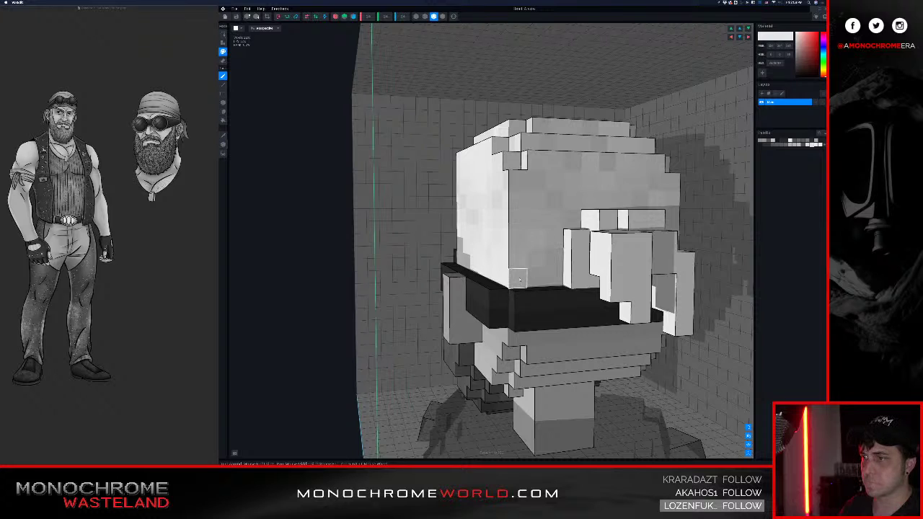
right_drag(502, 254, 511, 255)
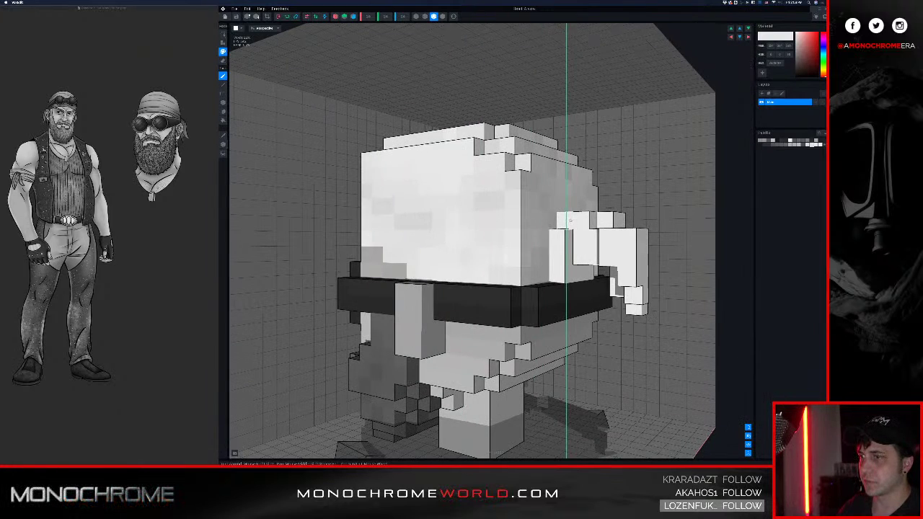
scroll(546, 223, up, 3)
mouse_move(534, 220)
right_down()
mouse_move(546, 224)
mouse_move(513, 192)
mouse_move(470, 191)
mouse_move(521, 199)
mouse_move(527, 235)
right_up()
scroll(525, 205, down, 5)
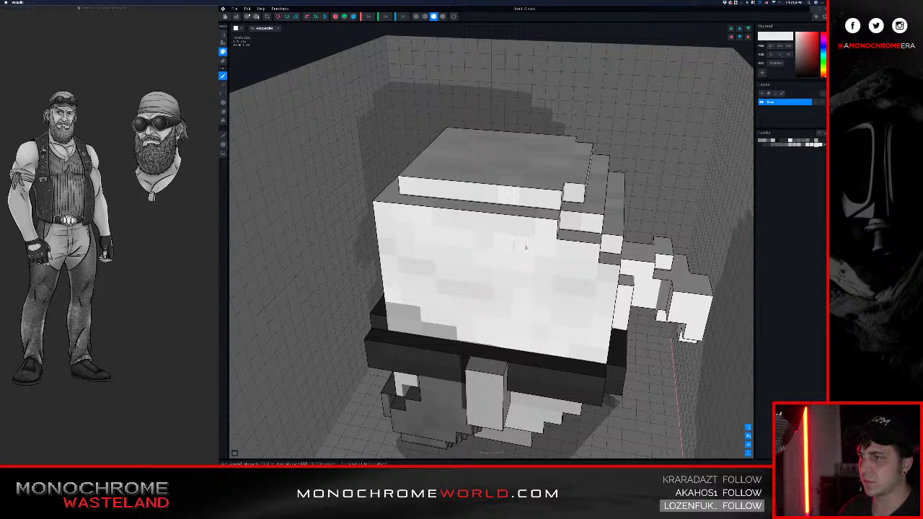
- Examine the shading on the bandana's front and around the knot tails at the back of the head
right_drag(432, 281, 559, 229)
scroll(554, 236, down, 2)
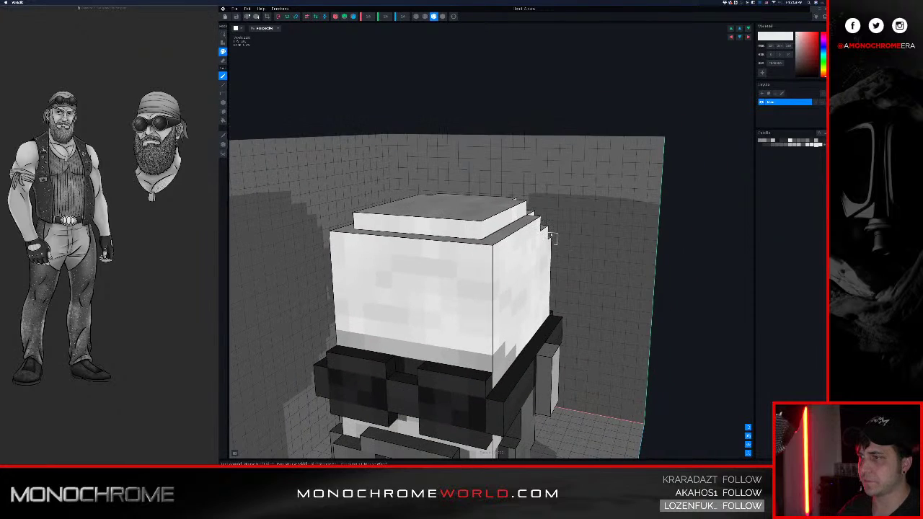
right_drag(506, 256, 512, 248)
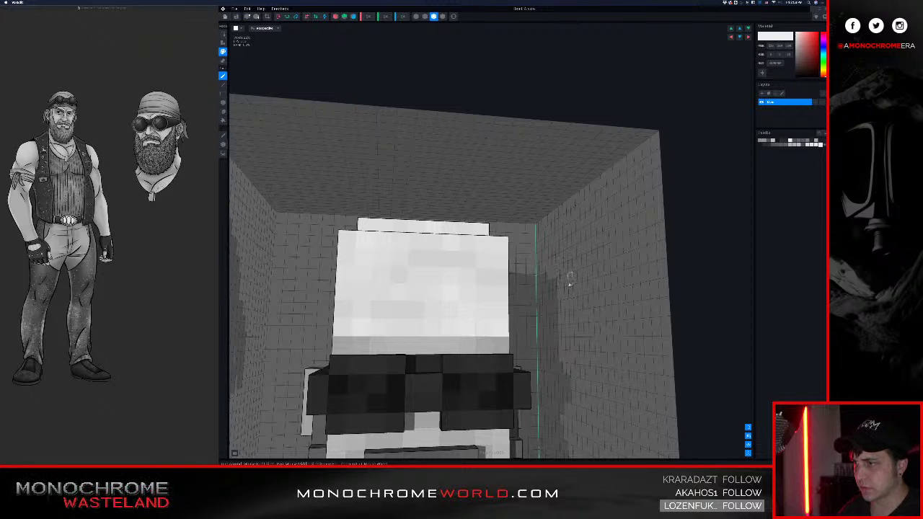
mouse_move(593, 328)
right_down()
mouse_move(552, 266)
mouse_move(554, 257)
mouse_move(567, 264)
mouse_move(560, 258)
mouse_move(400, 265)
right_up()
scroll(552, 265, down, 3)
scroll(554, 257, down, 3)
right_drag(637, 242, 587, 256)
scroll(584, 247, up, 3)
scroll(587, 256, up, 2)
scroll(587, 256, up, 1)
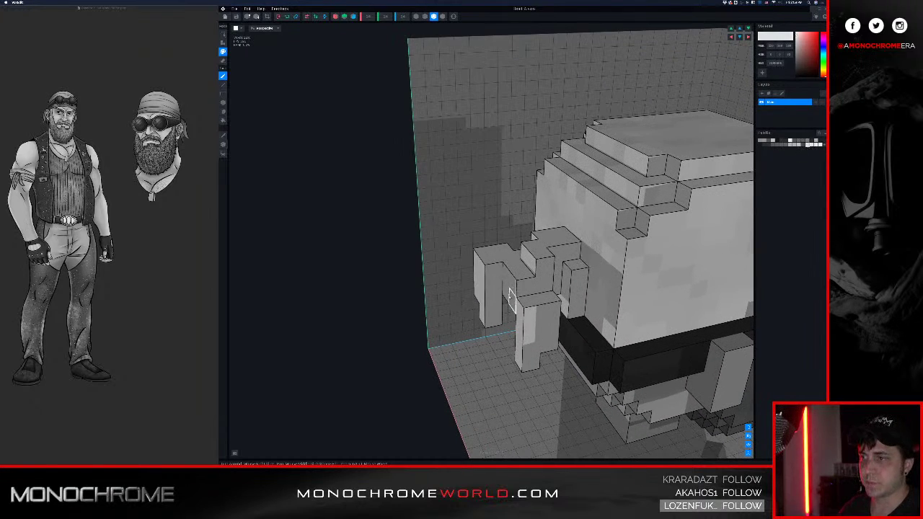
- Shade the bandana's knot tails at the back of the head with subtle pale grey and off-white voxels
right_drag(509, 297, 534, 265)
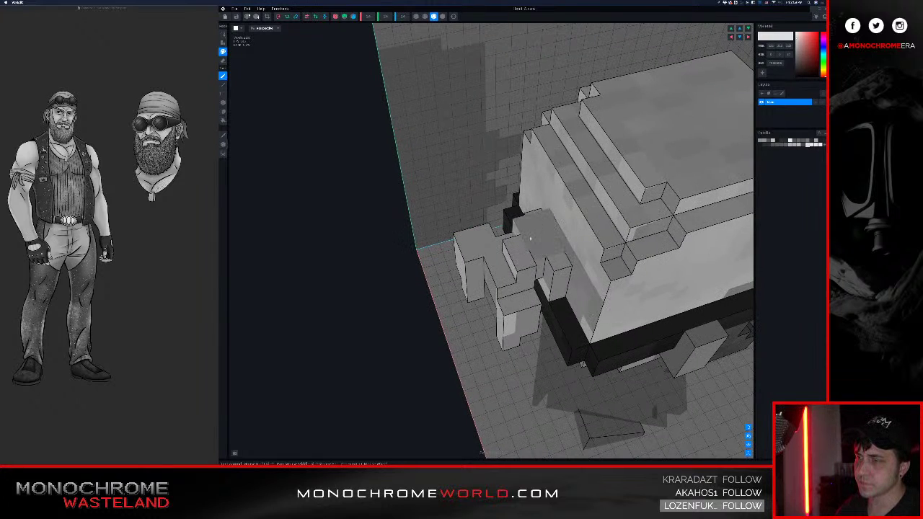
right_drag(552, 262, 518, 254)
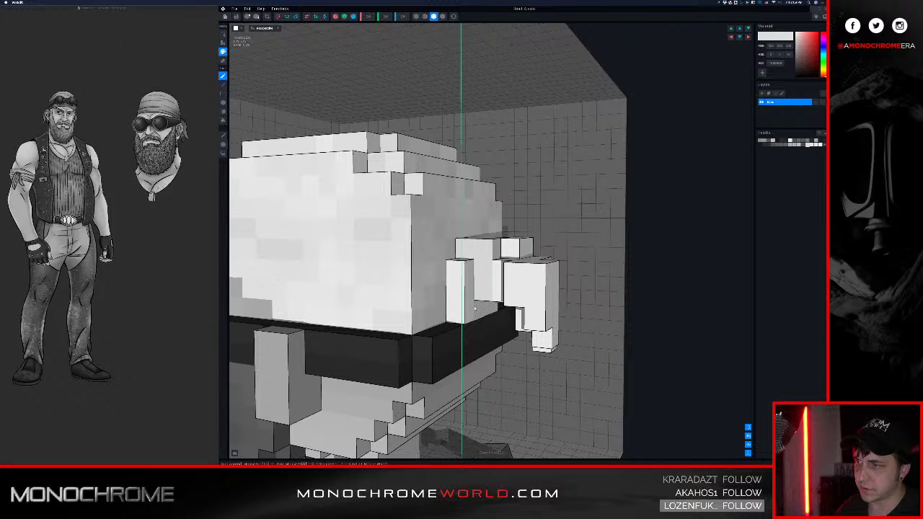
right_drag(476, 303, 557, 274)
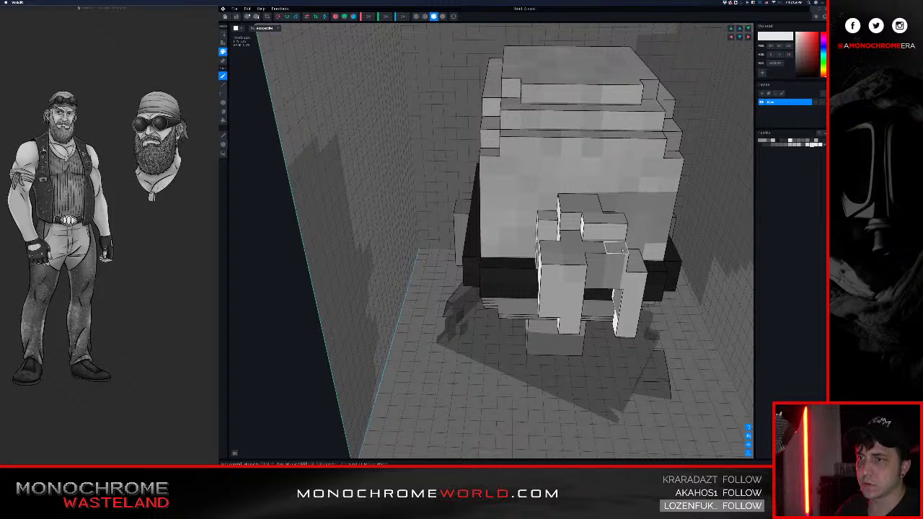
right_drag(570, 225, 625, 280)
scroll(596, 245, up, 3)
scroll(596, 252, down, 3)
scroll(651, 265, up, 3)
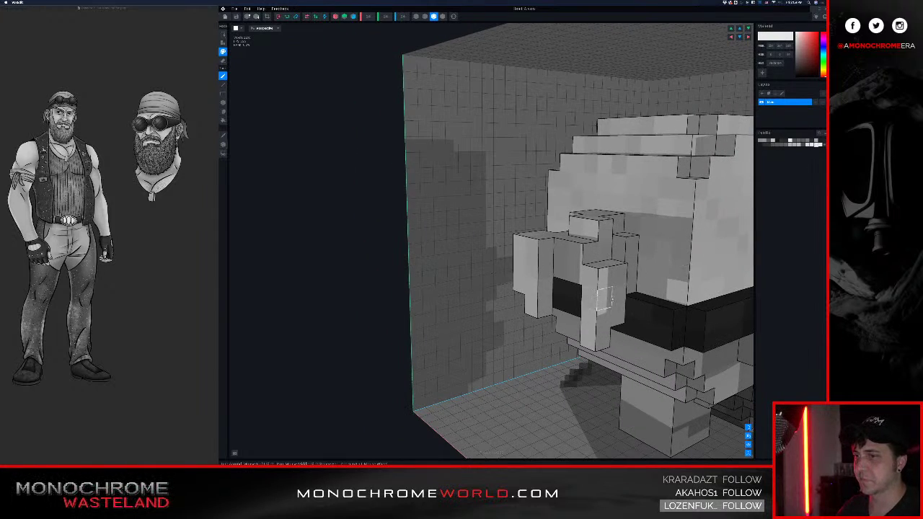
right_drag(605, 299, 496, 281)
scroll(519, 259, up, 4)
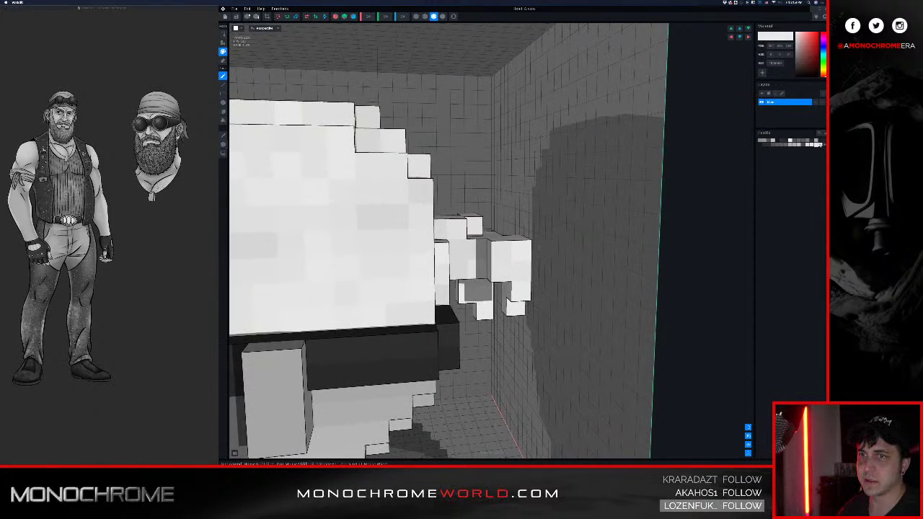
scroll(519, 301, down, 3)
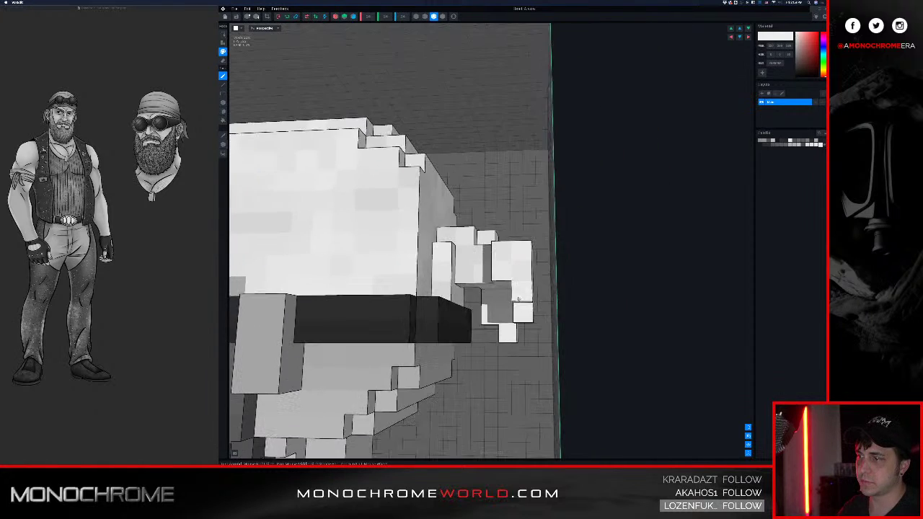
right_drag(523, 312, 419, 311)
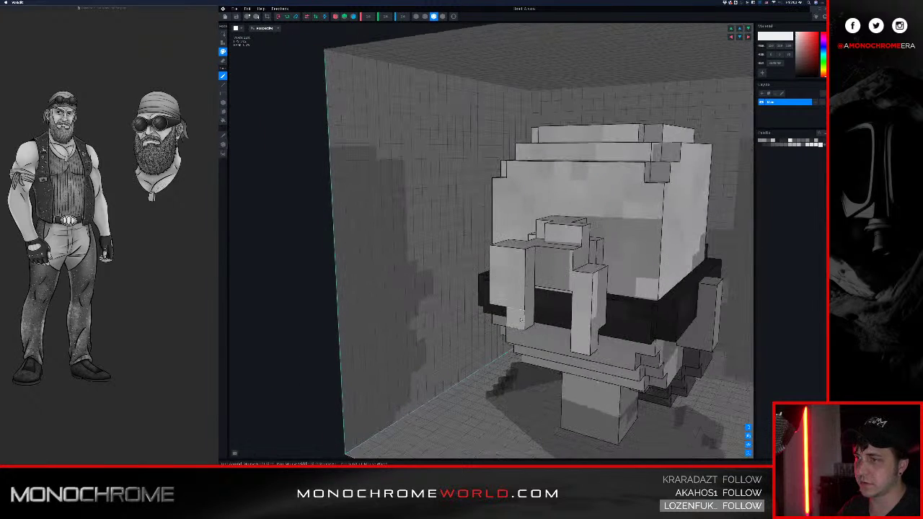
mouse_move(552, 299)
right_down()
mouse_move(505, 300)
mouse_move(553, 298)
right_up()
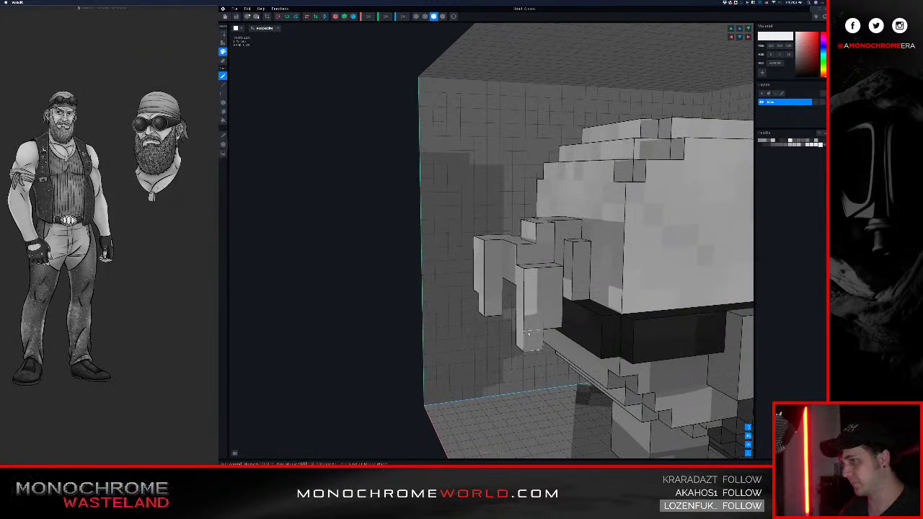
right_drag(581, 251, 581, 249)
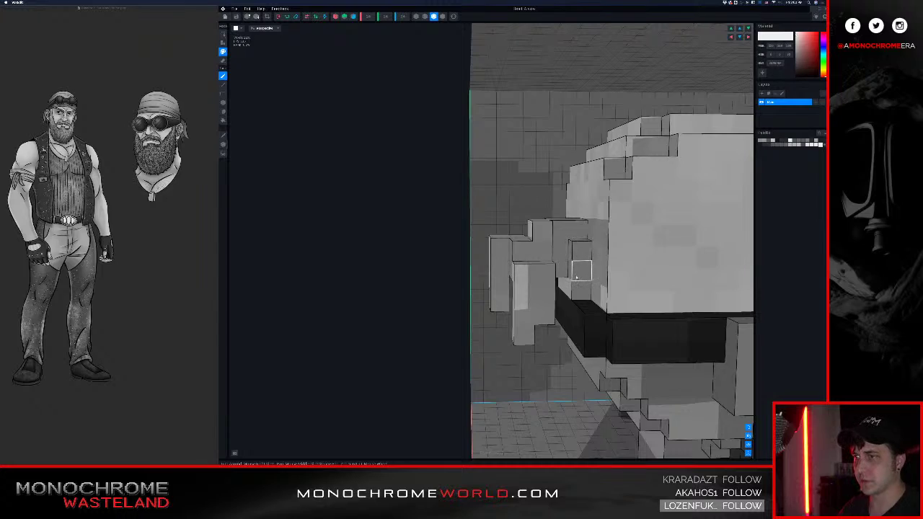
- Review the whole head, save its changes and return to the full character rig
right_drag(583, 215, 604, 212)
scroll(600, 212, down, 5)
scroll(588, 211, up, 5)
middle_drag(604, 213, 591, 210)
scroll(589, 206, down, 5)
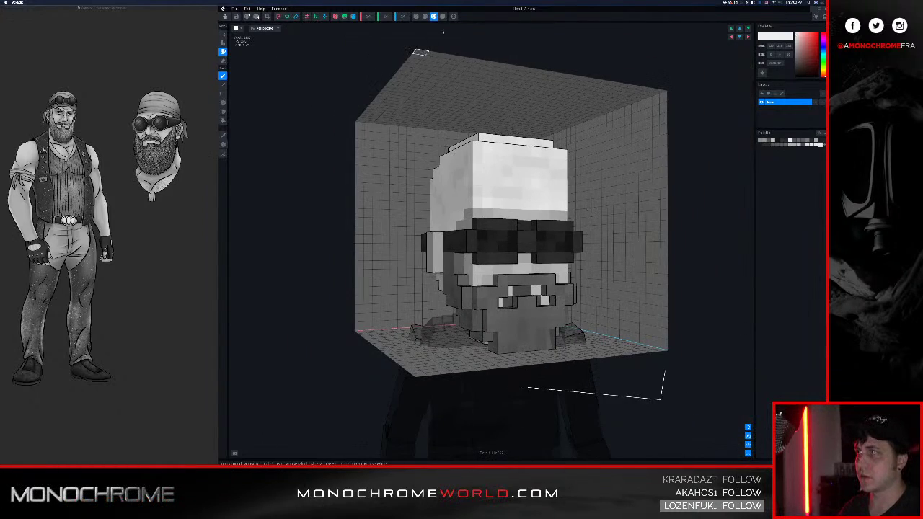
right_drag(443, 32, 478, 88)
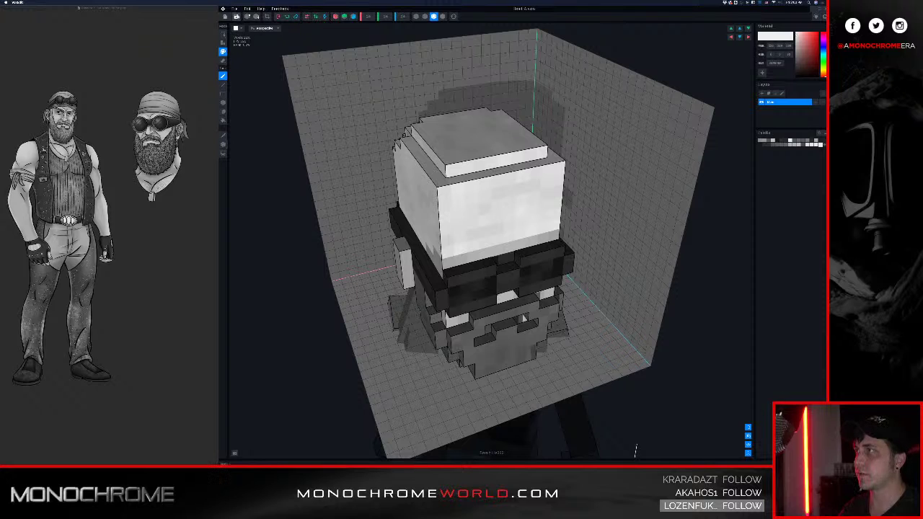
click(236, 16)
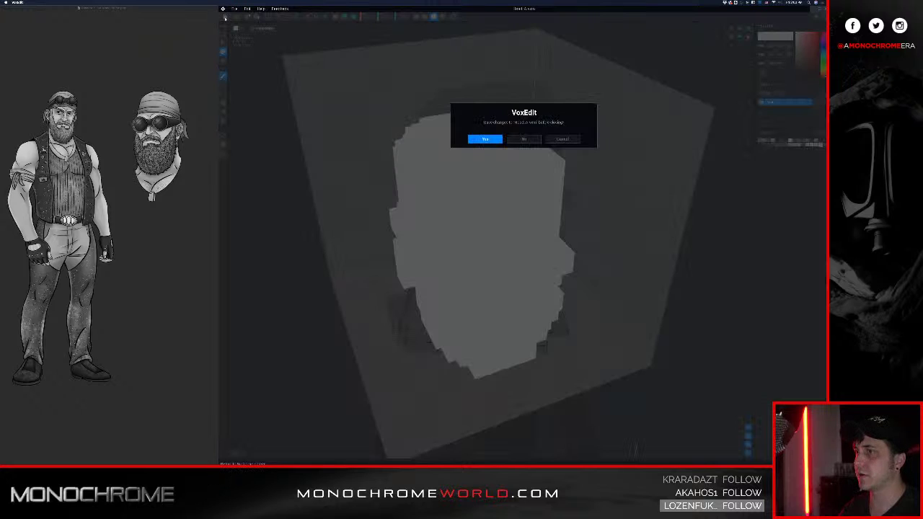
click(485, 139)
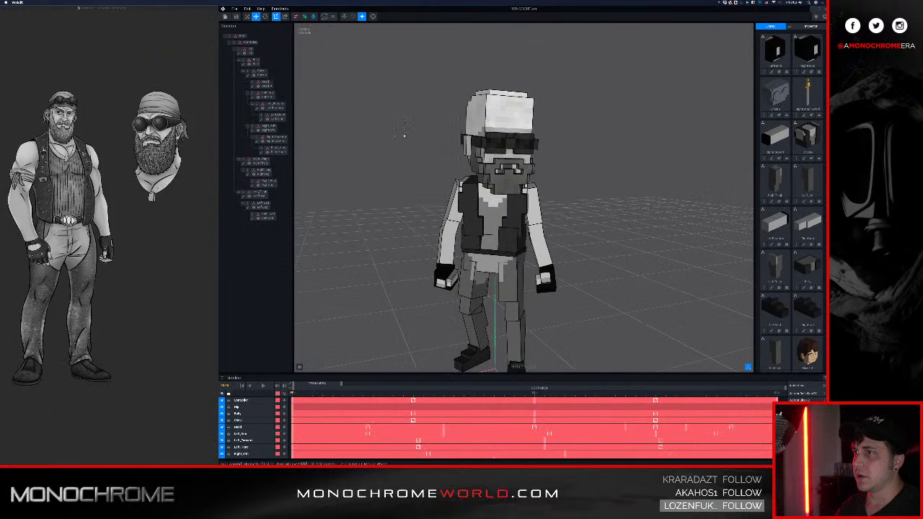
- Reopen the head model, turn off its voxel outlines, then save and return to the character
click(475, 115)
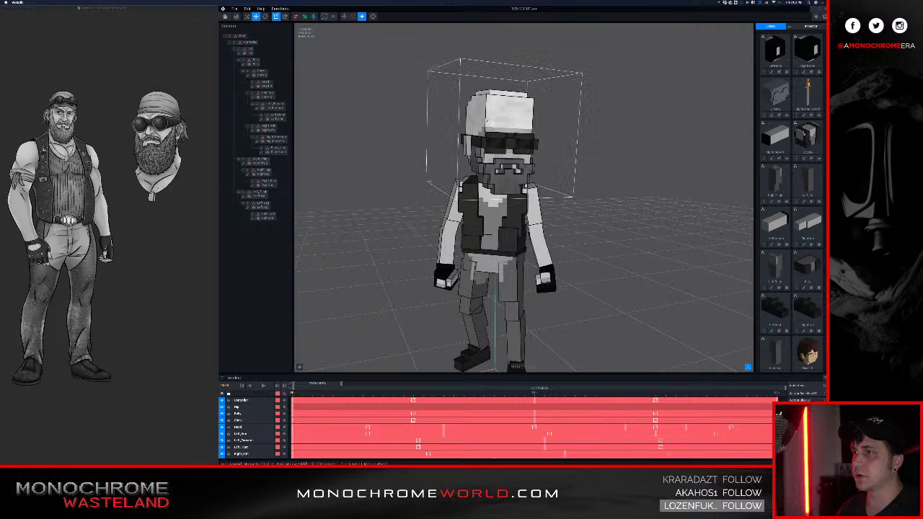
double_click(252, 86)
click(435, 17)
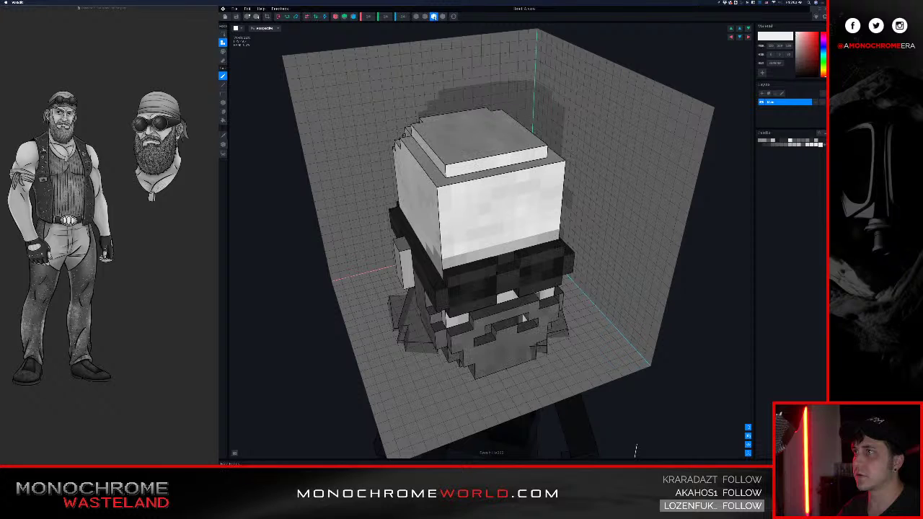
click(443, 18)
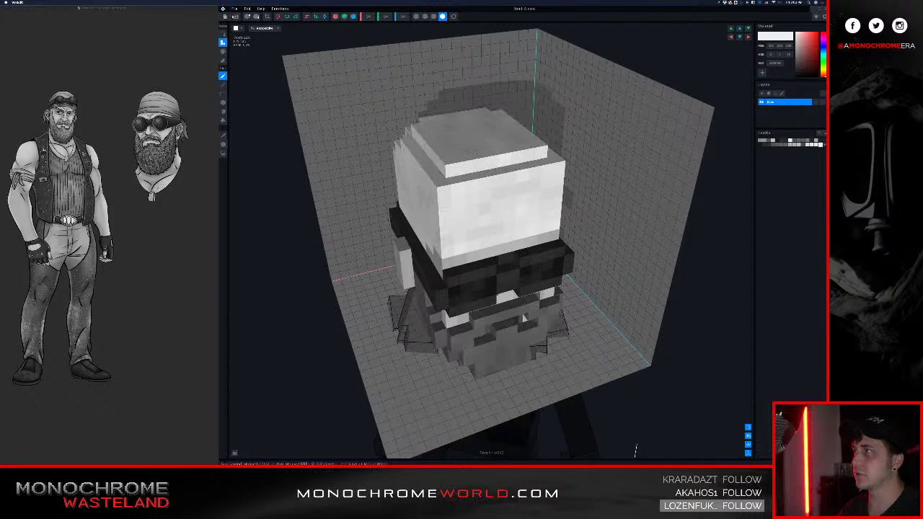
click(226, 16)
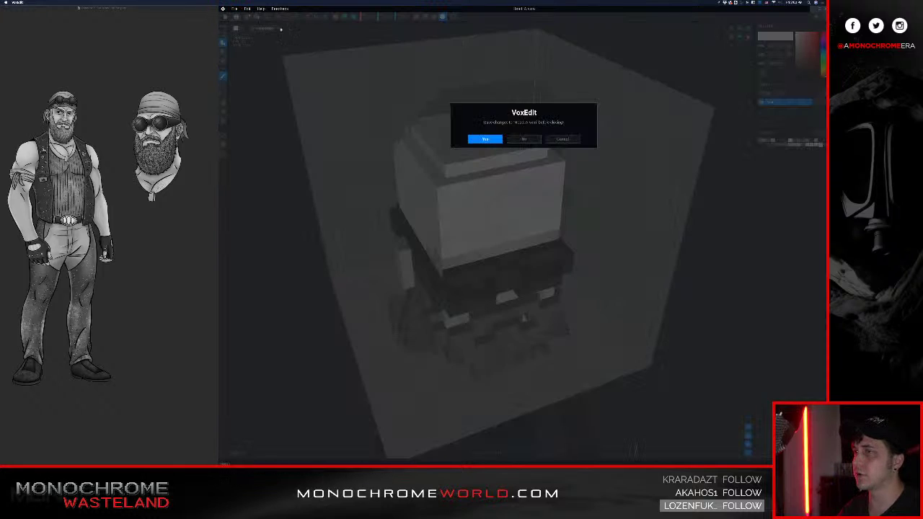
click(490, 140)
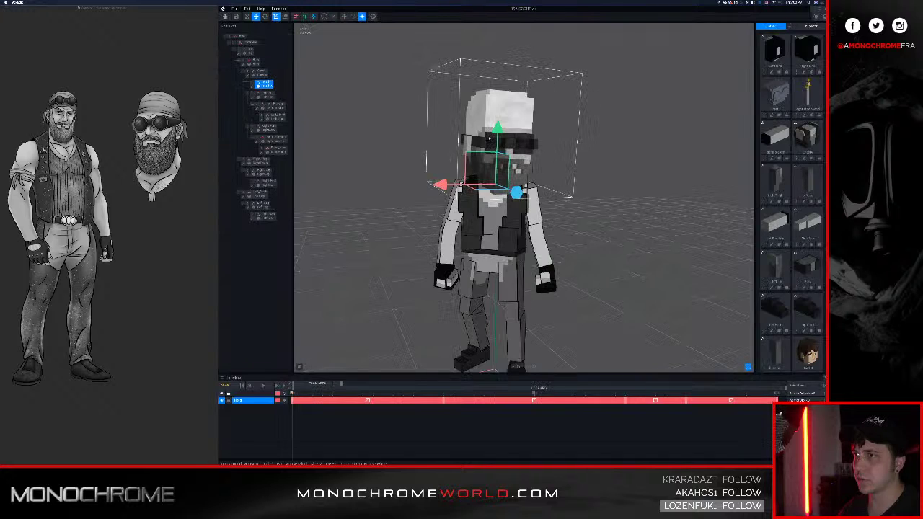
- Examine how the head without outlines looks on the full character from the front, side and above
click(416, 131)
scroll(559, 120, up, 3)
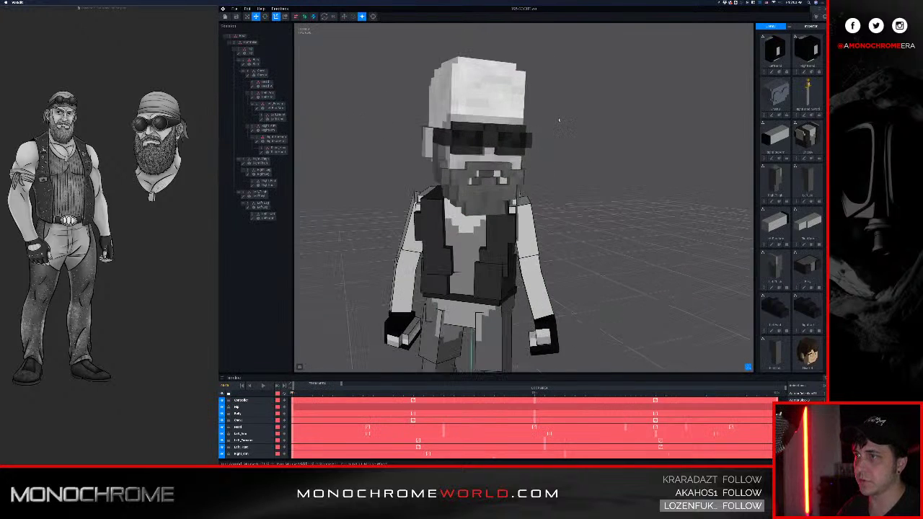
right_drag(566, 118, 608, 124)
scroll(608, 124, down, 4)
right_drag(563, 169, 650, 131)
right_drag(540, 148, 611, 118)
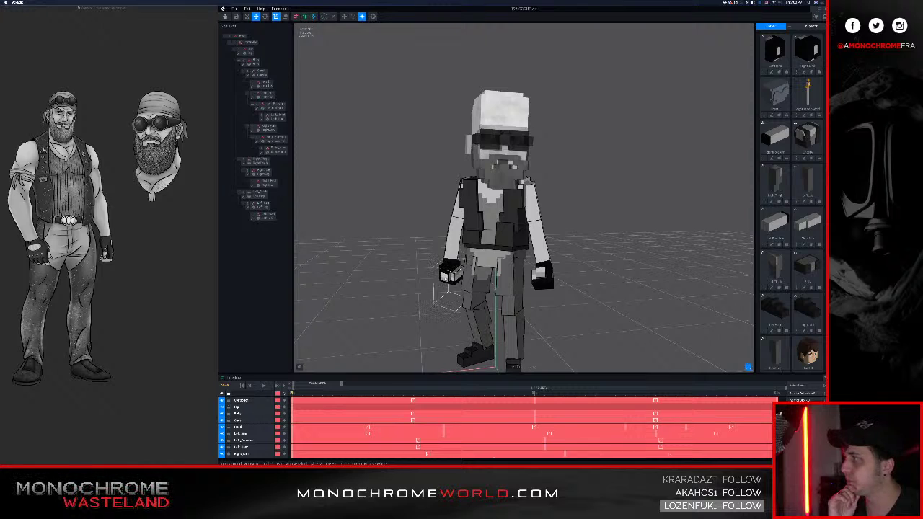
right_drag(552, 152, 419, 217)
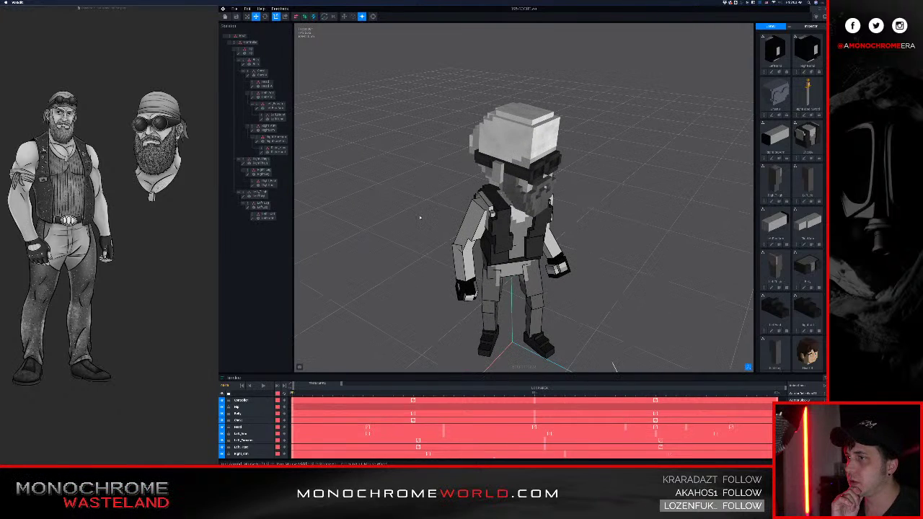
right_drag(614, 368, 421, 215)
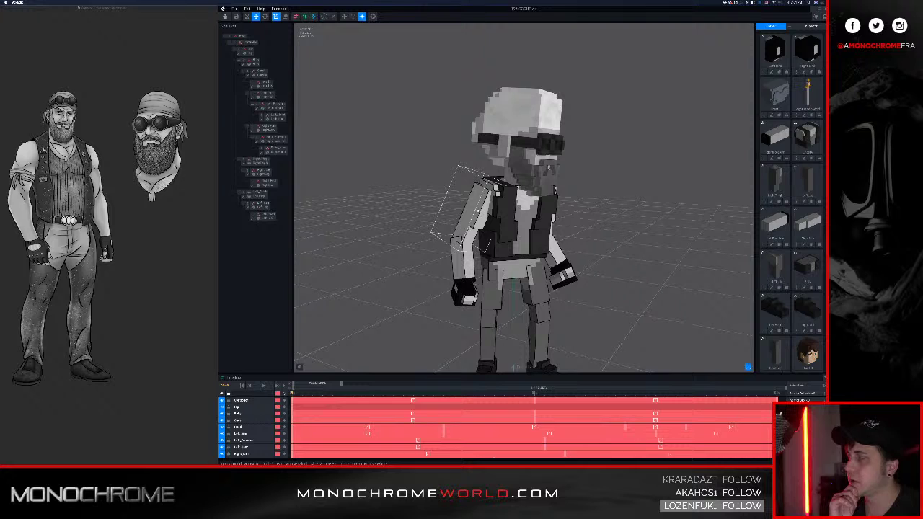
- Open the model of the character's right upper arm for editing
click(466, 216)
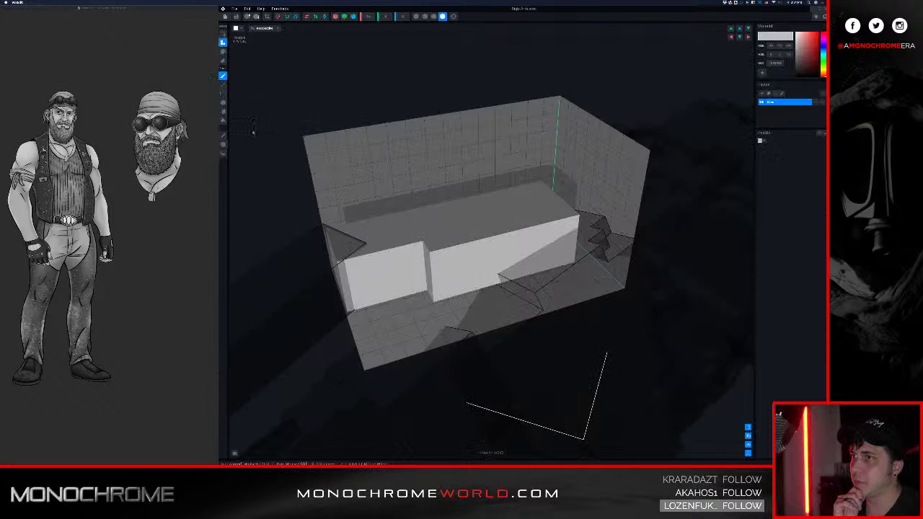
right_drag(464, 172, 448, 151)
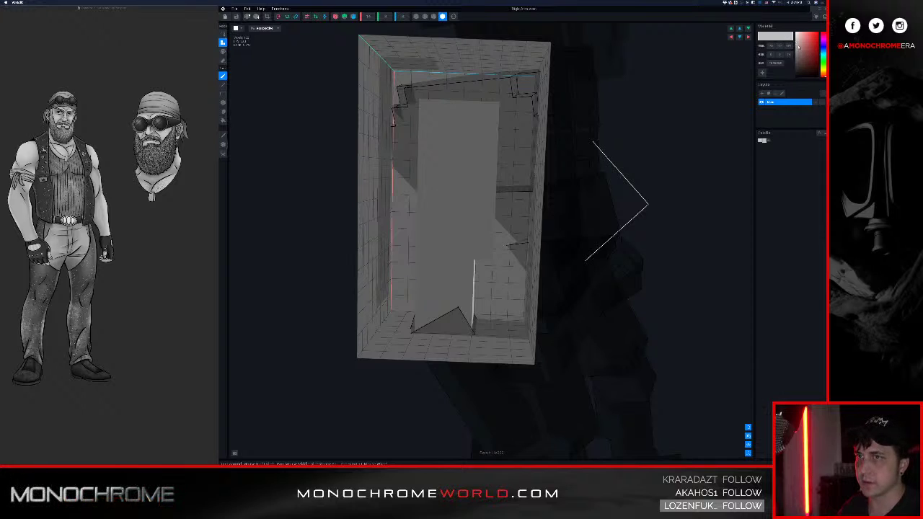
- Try adding a raised box of grey voxels over the upper arm's face, first in a darker and then a lighter grey
click(796, 51)
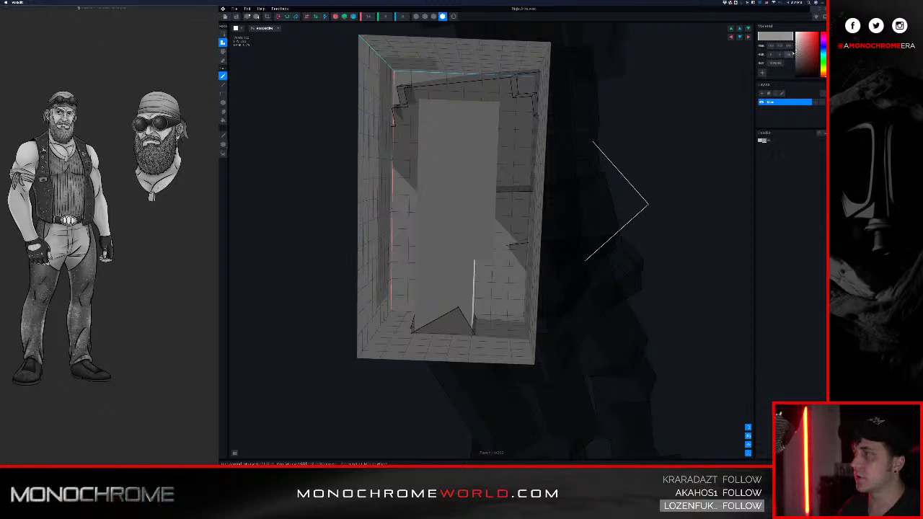
key(p)
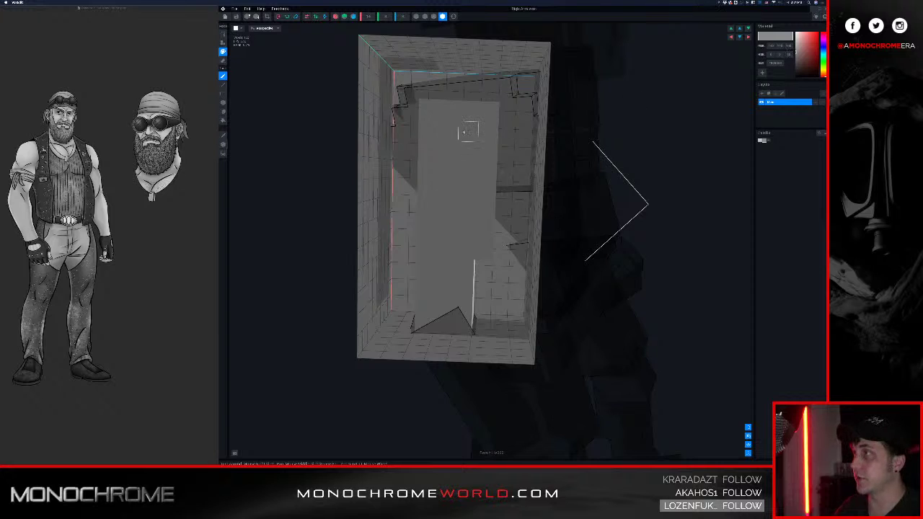
key(e)
key(b)
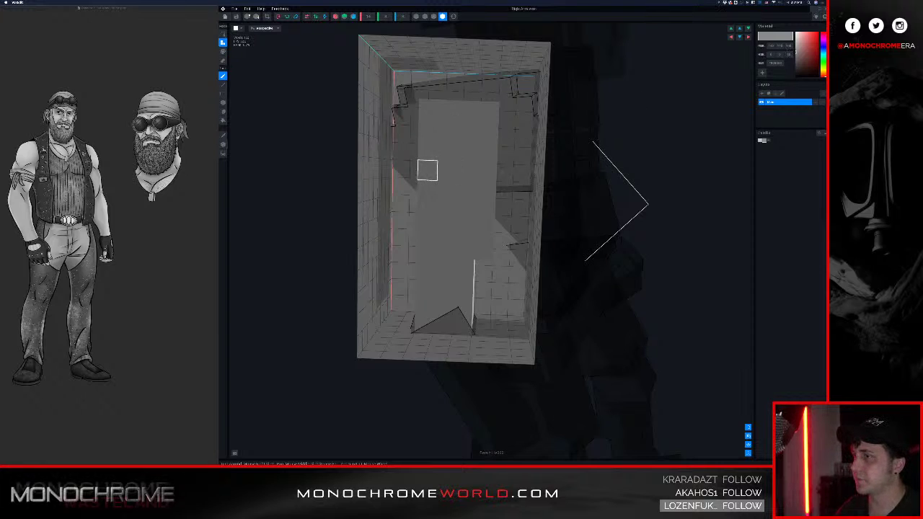
right_drag(427, 170, 440, 176)
mouse_move(358, 243)
right_down()
mouse_move(329, 250)
mouse_move(377, 217)
mouse_move(396, 222)
mouse_move(445, 204)
right_up()
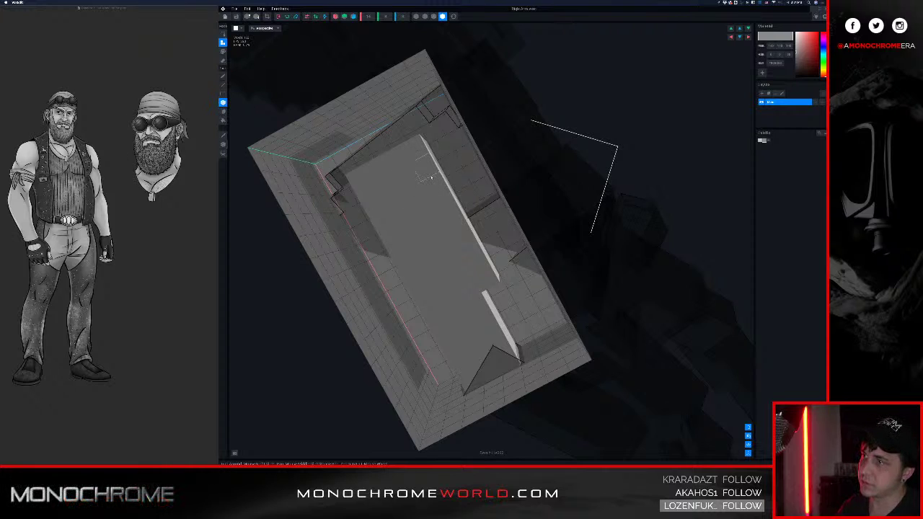
mouse_move(432, 177)
mouse_down()
mouse_move(425, 246)
mouse_move(411, 274)
mouse_move(433, 270)
mouse_up()
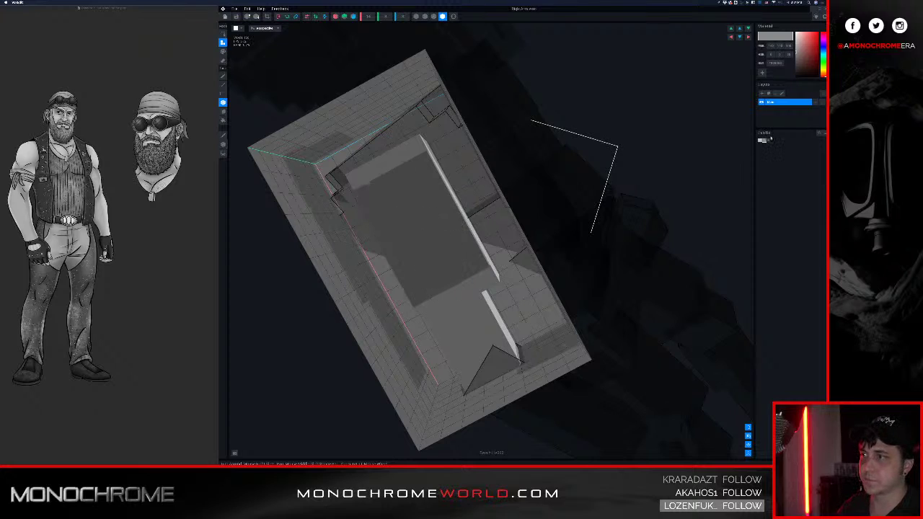
key(ctrl+z)
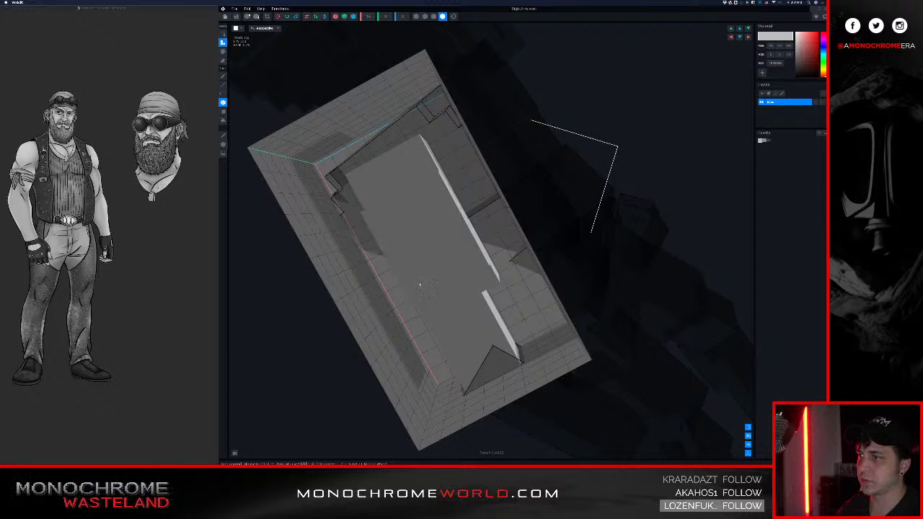
right_drag(420, 284, 451, 228)
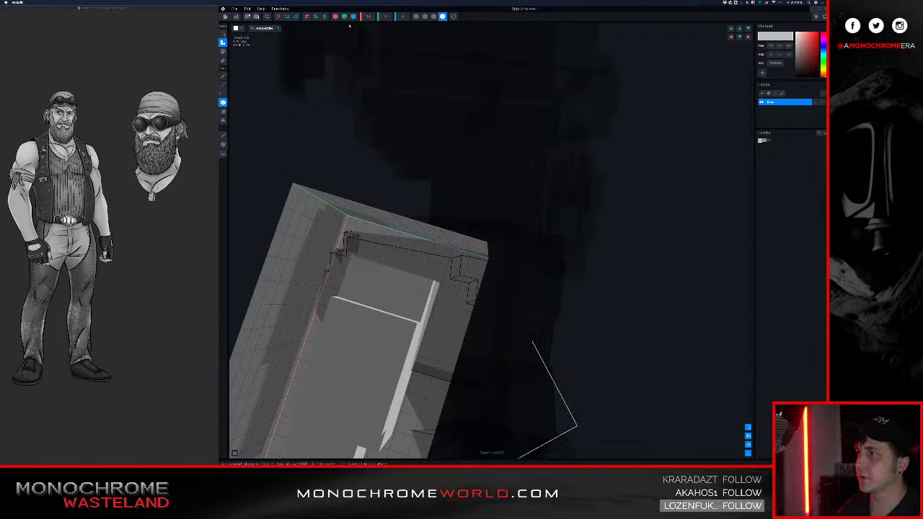
key(super+z)
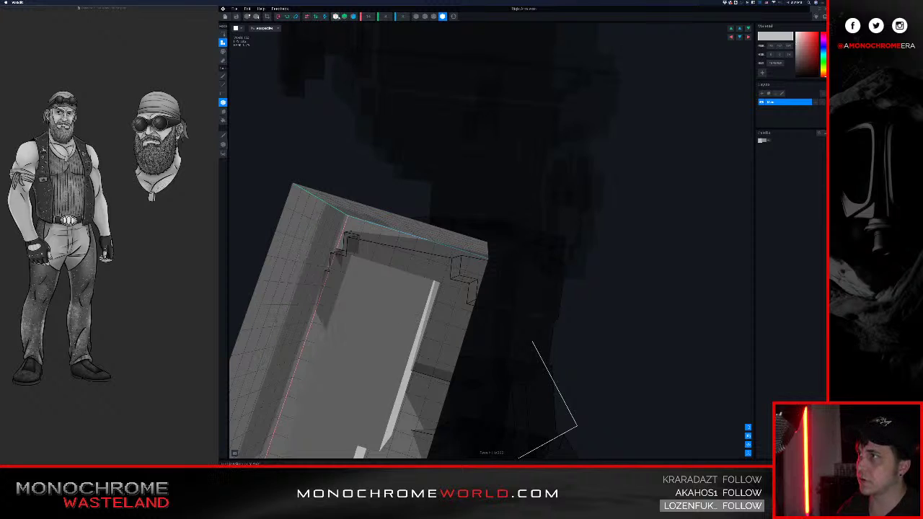
- Add a raised box of light grey voxels over the right upper arm's face, then save the model and return to the character
click(337, 17)
click(336, 17)
click(346, 17)
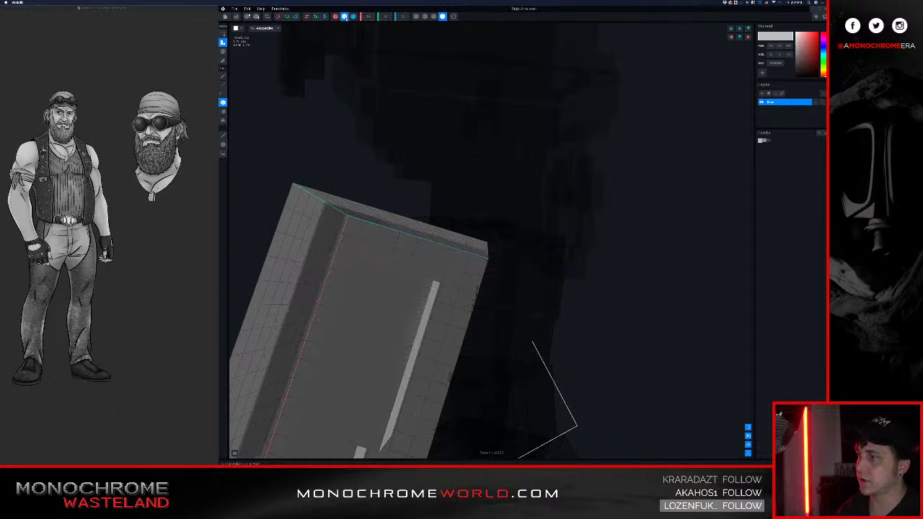
click(346, 18)
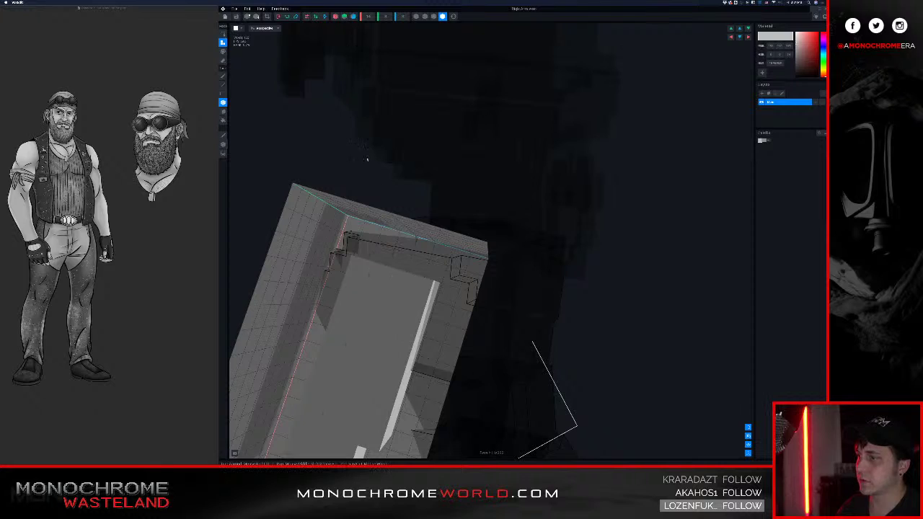
drag(341, 277, 384, 396)
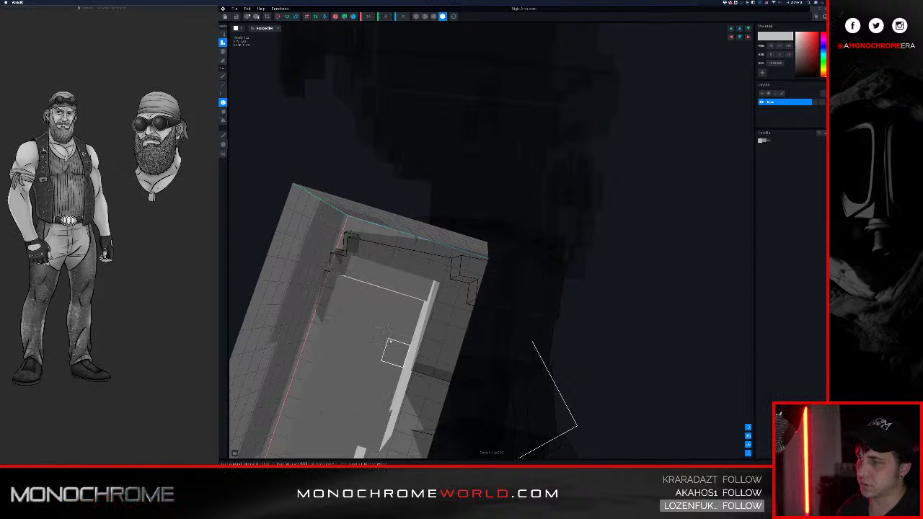
right_drag(397, 339, 384, 313)
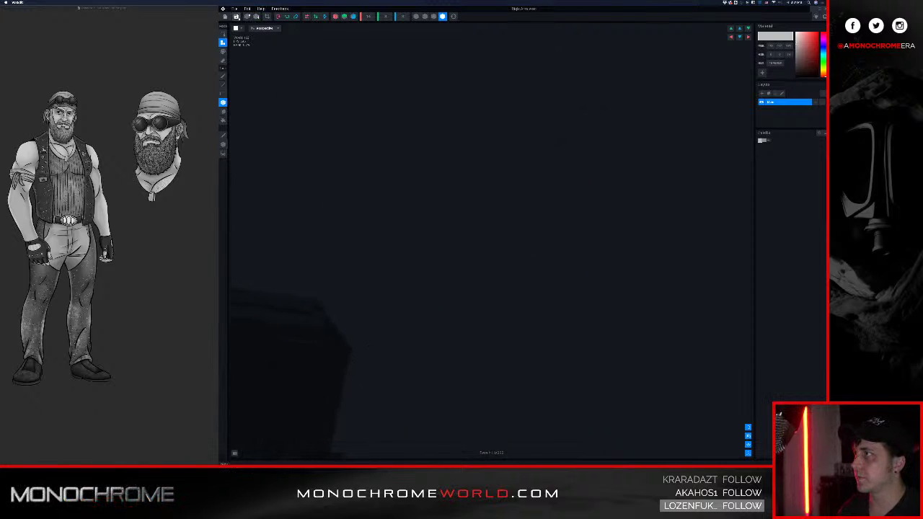
click(225, 17)
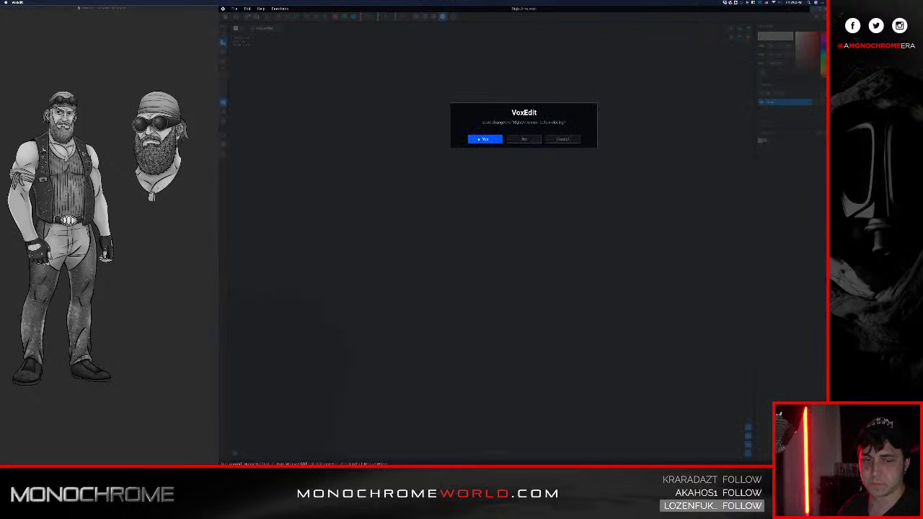
click(484, 139)
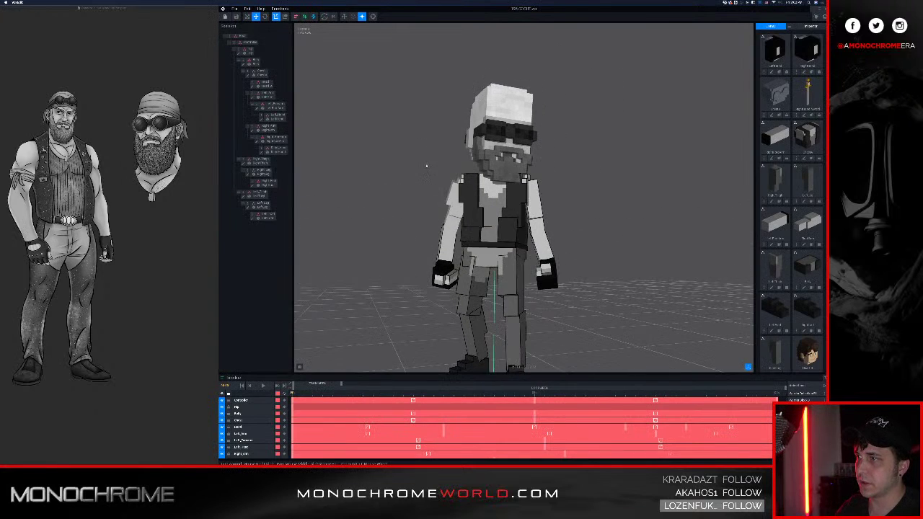
- Reopen the right upper arm's model and erase the raised block of voxels on its top face near the shoulder
right_drag(426, 166, 494, 183)
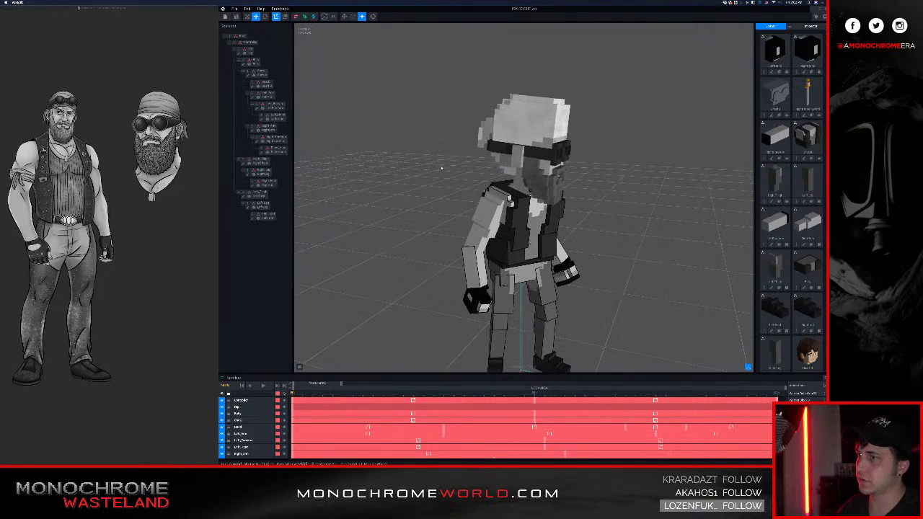
click(485, 215)
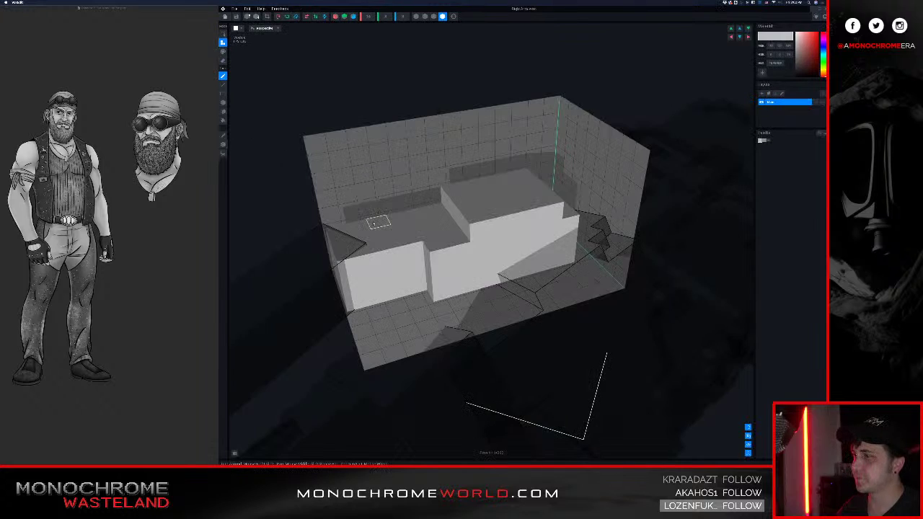
right_drag(375, 224, 446, 175)
key(e)
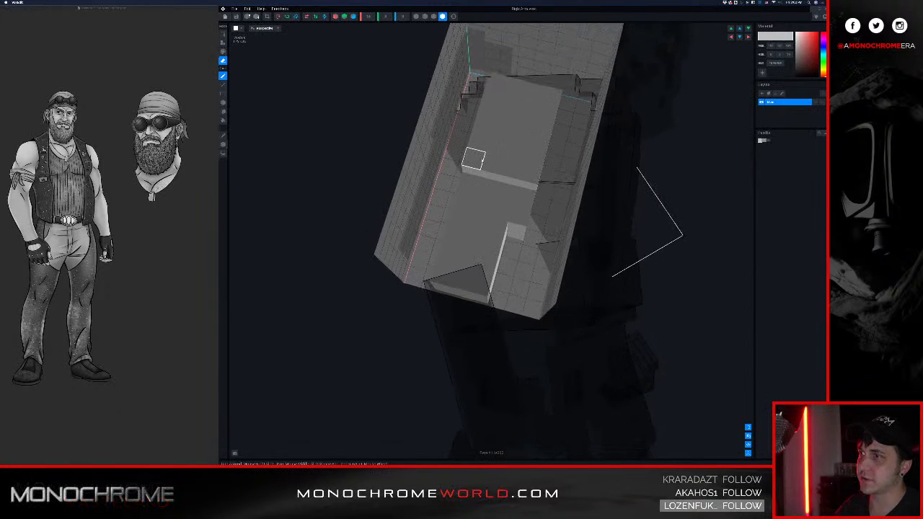
mouse_move(474, 156)
mouse_down()
mouse_move(531, 105)
mouse_move(504, 136)
mouse_move(476, 148)
mouse_move(508, 108)
mouse_move(527, 155)
mouse_move(552, 107)
mouse_move(537, 108)
mouse_up()
right_drag(537, 108, 569, 130)
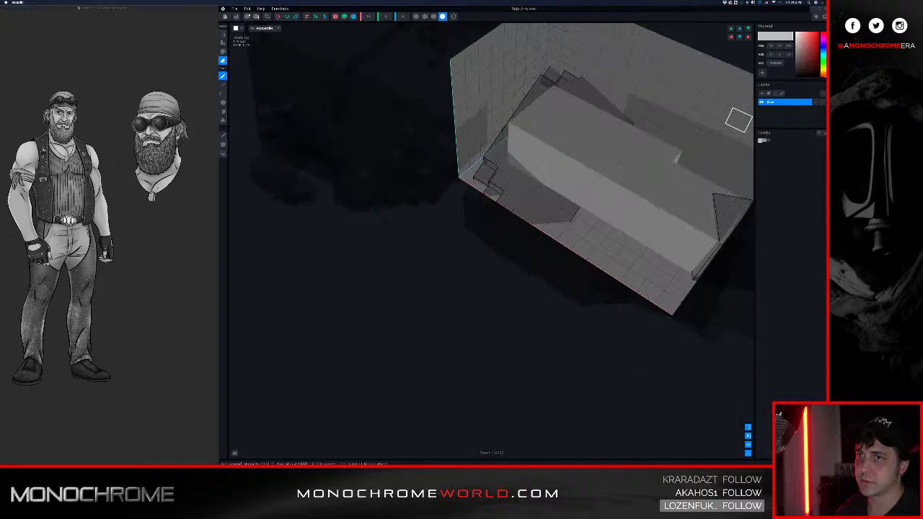
- Add a raised box of voxels to each long side of the upper arm, then save and return to the character
click(223, 42)
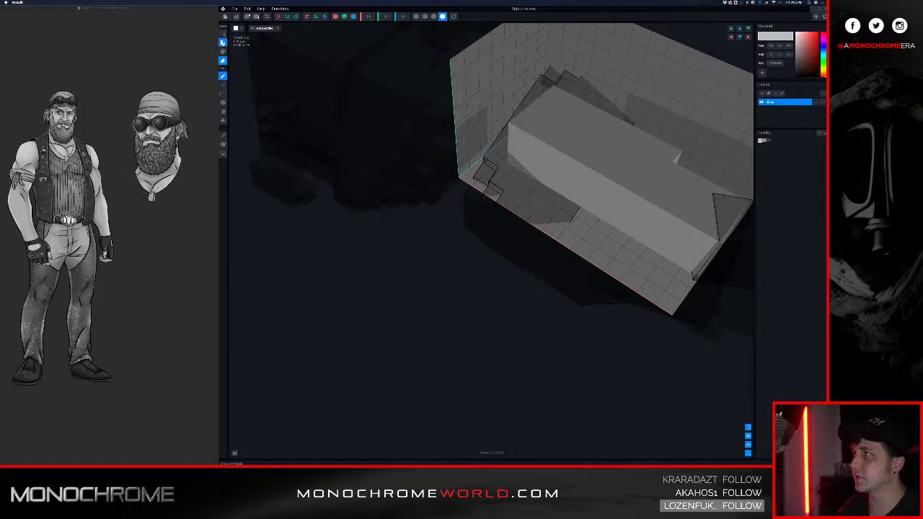
click(223, 102)
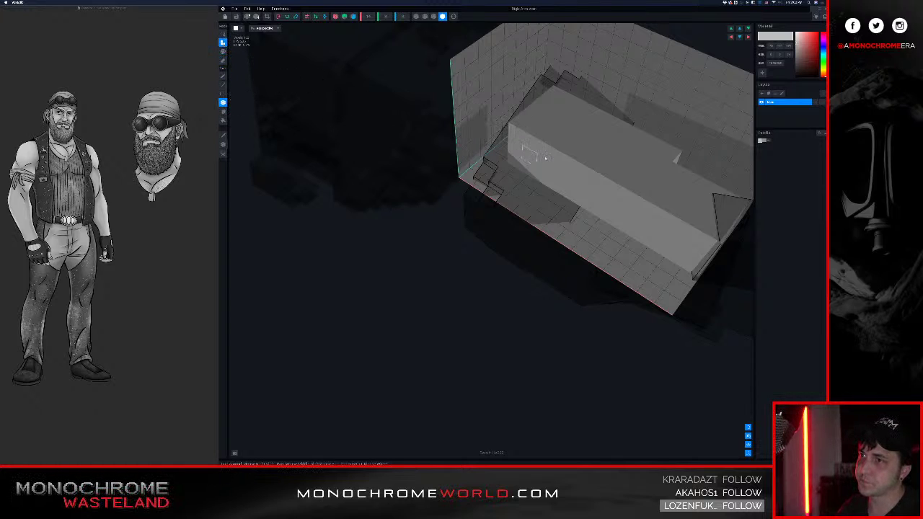
mouse_move(546, 151)
mouse_down()
mouse_move(613, 202)
mouse_move(610, 212)
mouse_up()
mouse_move(644, 154)
right_down()
mouse_move(632, 145)
mouse_move(649, 158)
mouse_move(657, 151)
mouse_move(642, 148)
right_up()
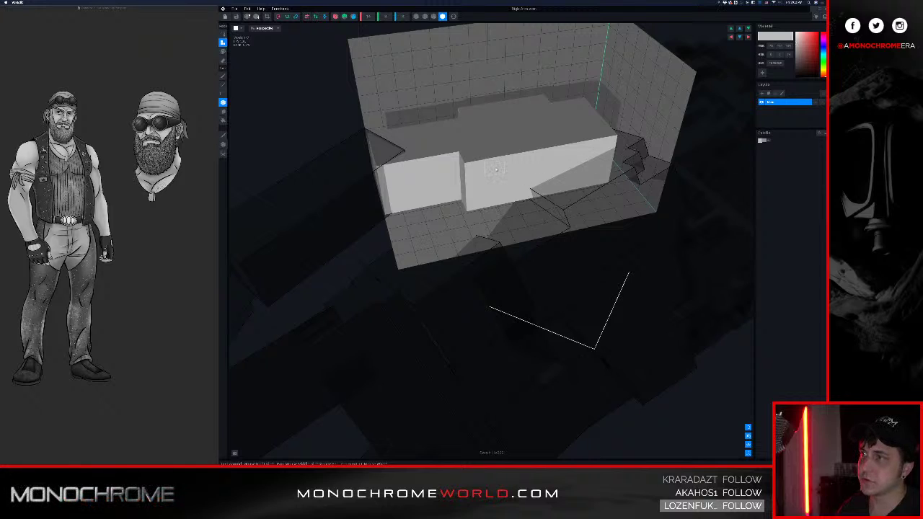
drag(496, 169, 575, 186)
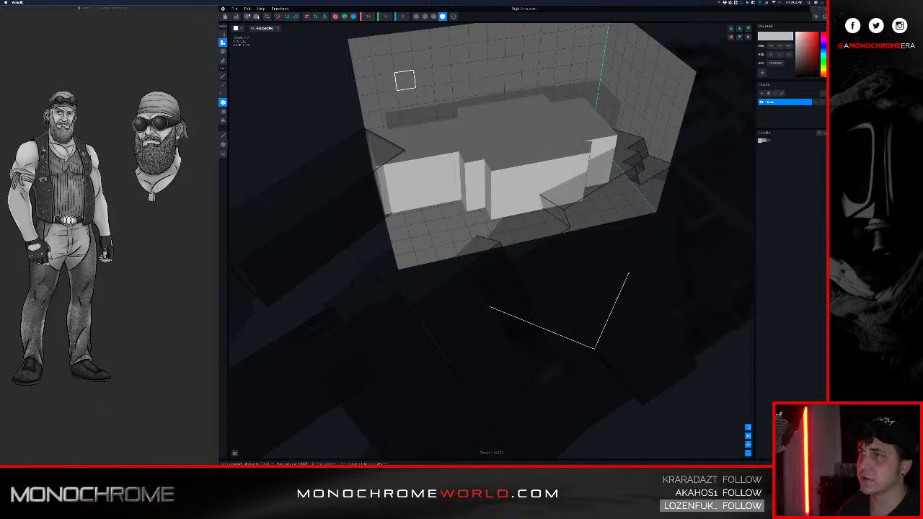
click(236, 17)
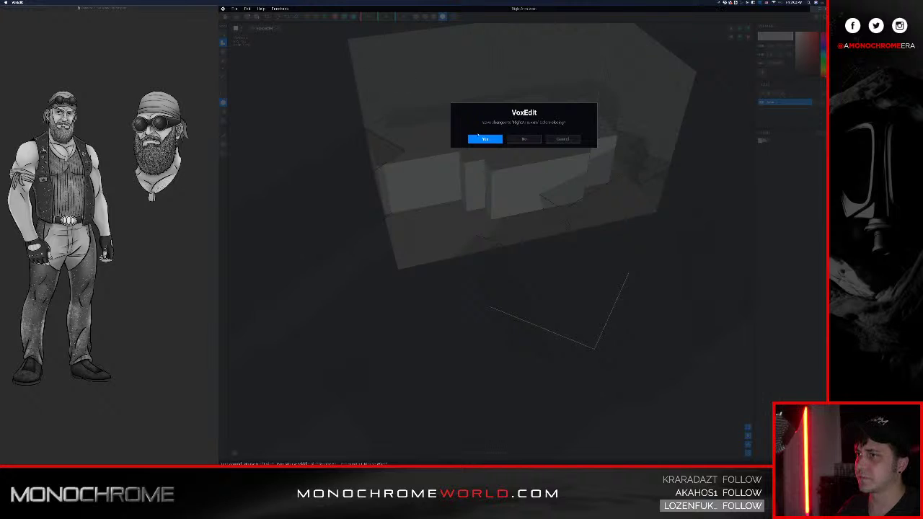
click(479, 138)
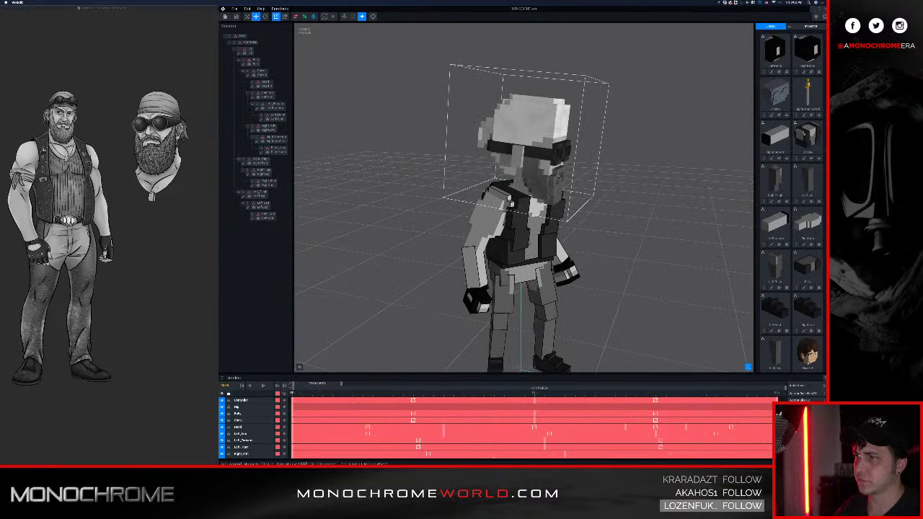
- Reopen the right upper arm and erase the extra outer layer of voxels from its front side
right_drag(517, 116, 515, 92)
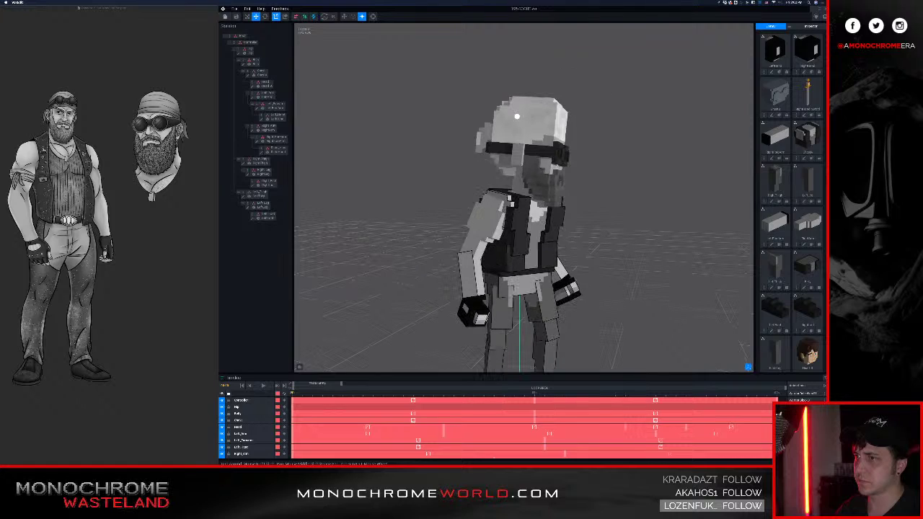
right_drag(517, 116, 497, 110)
mouse_move(478, 239)
right_down()
mouse_move(517, 248)
mouse_move(490, 238)
mouse_move(512, 239)
mouse_move(461, 239)
mouse_move(494, 239)
right_up()
scroll(494, 239, up, 5)
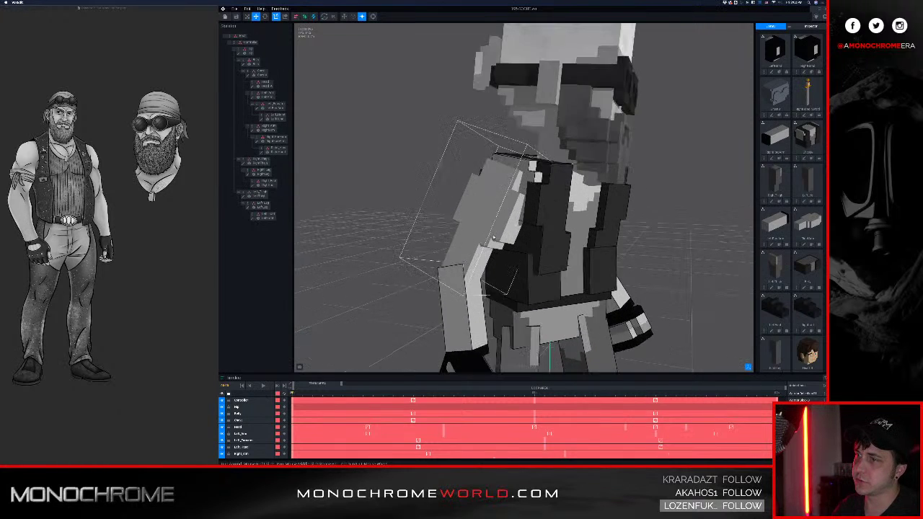
click(503, 223)
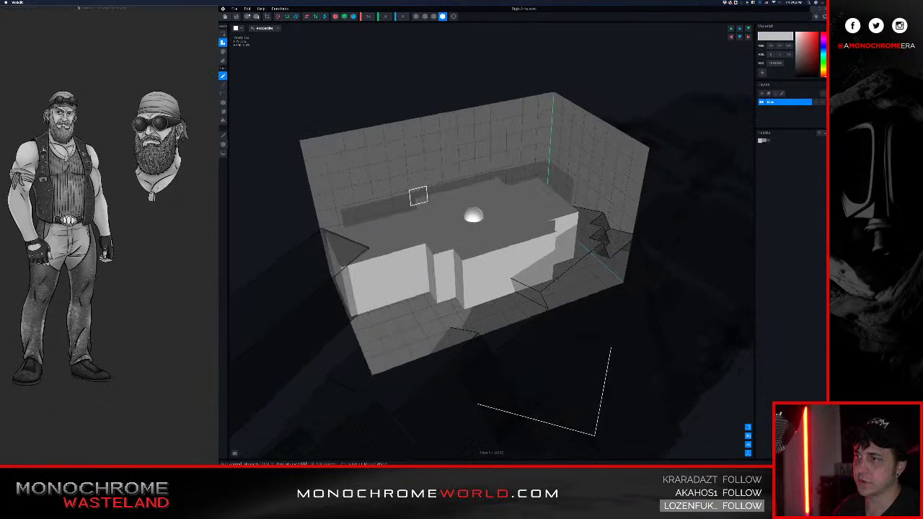
right_drag(416, 196, 452, 204)
key(b)
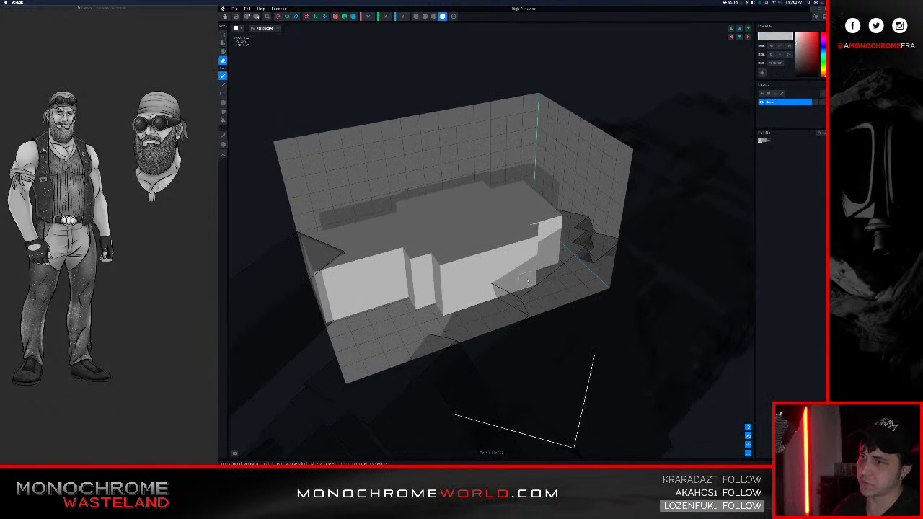
mouse_move(530, 283)
mouse_down()
mouse_move(447, 303)
mouse_move(482, 253)
mouse_move(516, 266)
mouse_move(534, 241)
mouse_up()
key(ctrl+z)
right_drag(433, 248, 426, 254)
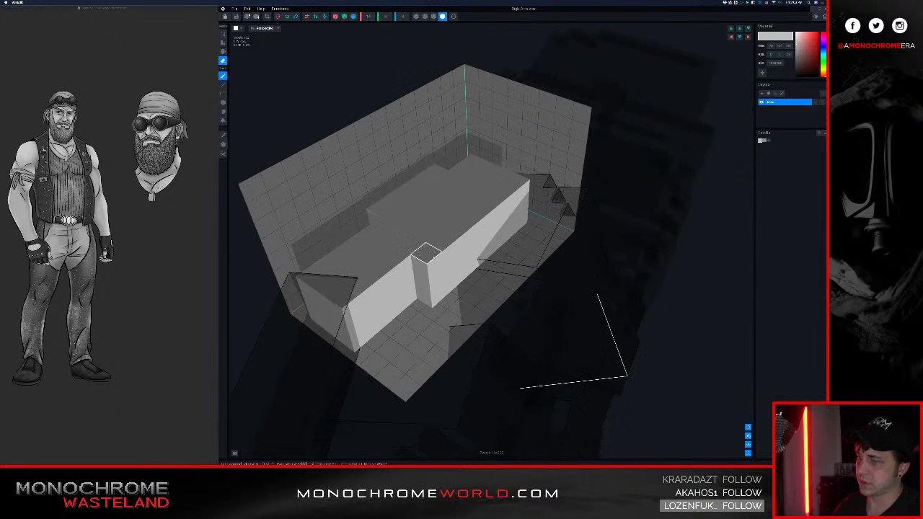
- Extend the raised layers on the upper arm's front and back sides toward the elbow with additional voxel columns
key(e)
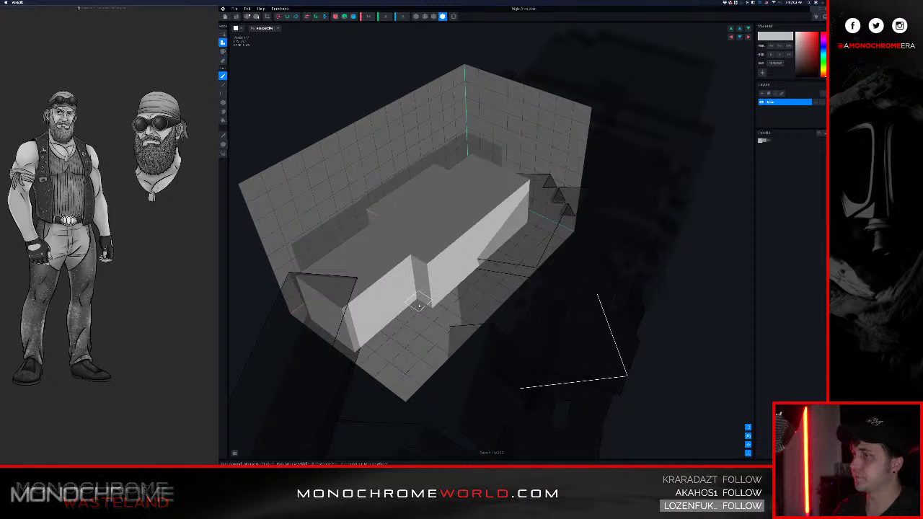
click(411, 288)
click(405, 296)
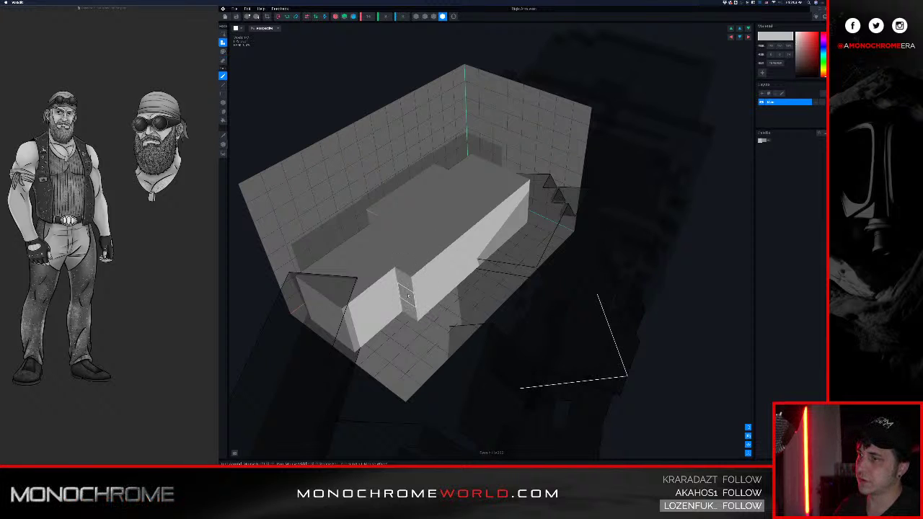
mouse_move(380, 243)
right_down()
mouse_move(363, 239)
mouse_move(397, 249)
right_up()
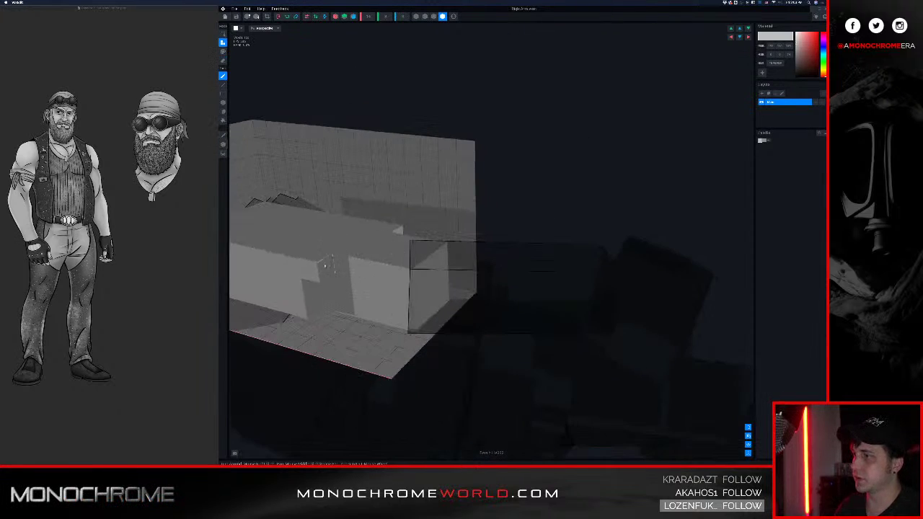
drag(326, 266, 331, 303)
drag(342, 266, 344, 309)
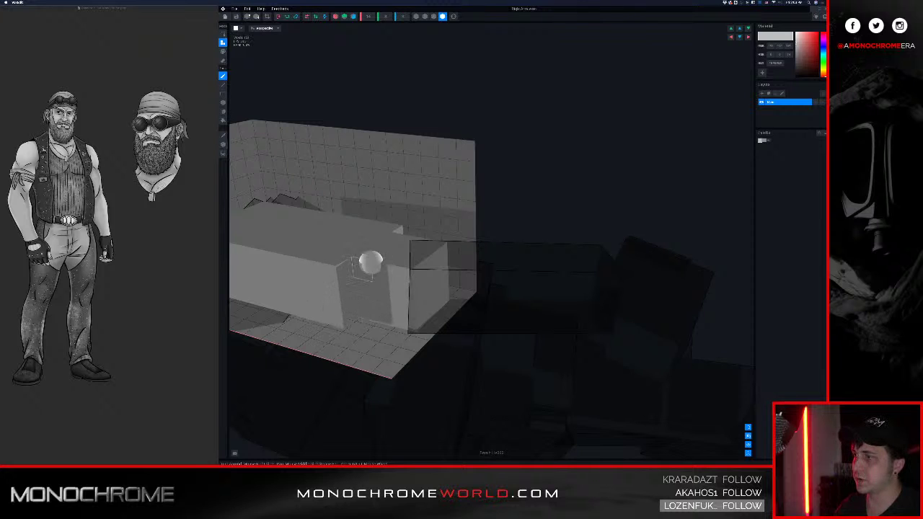
- Check the reshaped right upper arm from several sides, then save it and return to the character
right_drag(370, 265, 371, 267)
right_drag(488, 255, 498, 165)
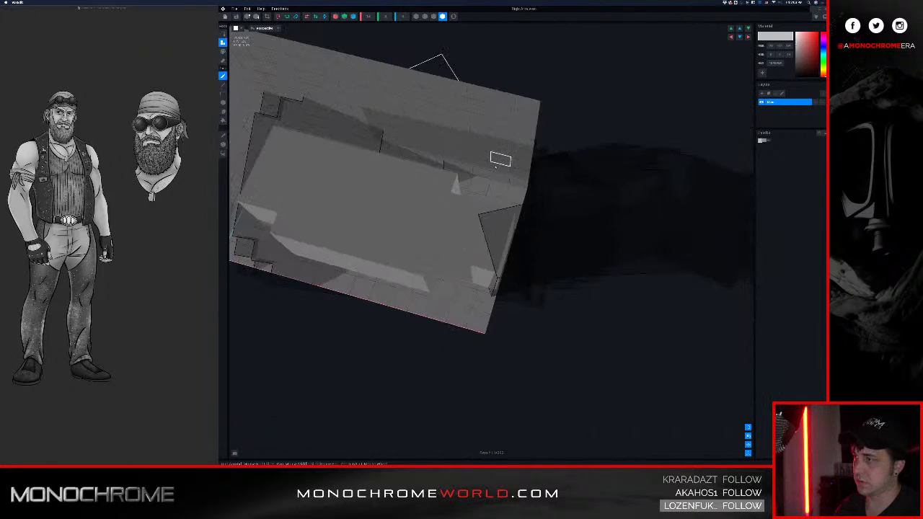
middle_drag(414, 193, 453, 164)
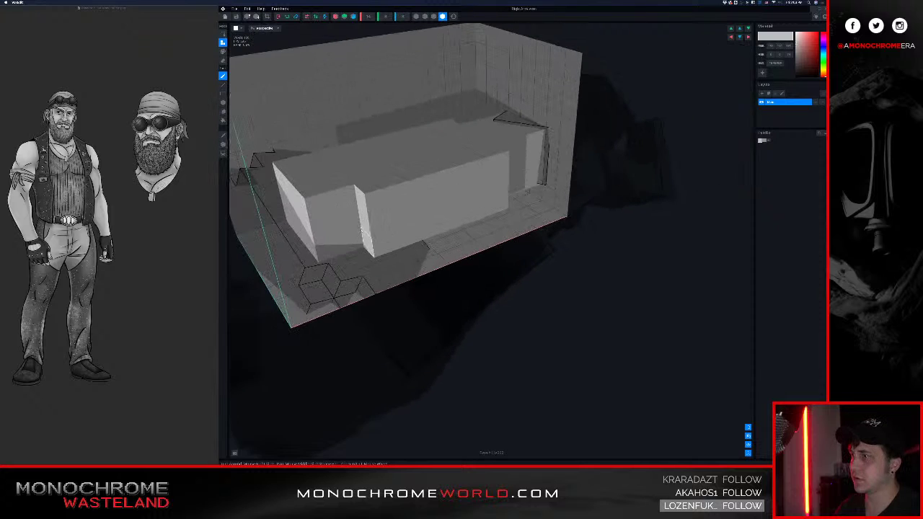
middle_drag(433, 144, 434, 143)
right_drag(435, 143, 437, 138)
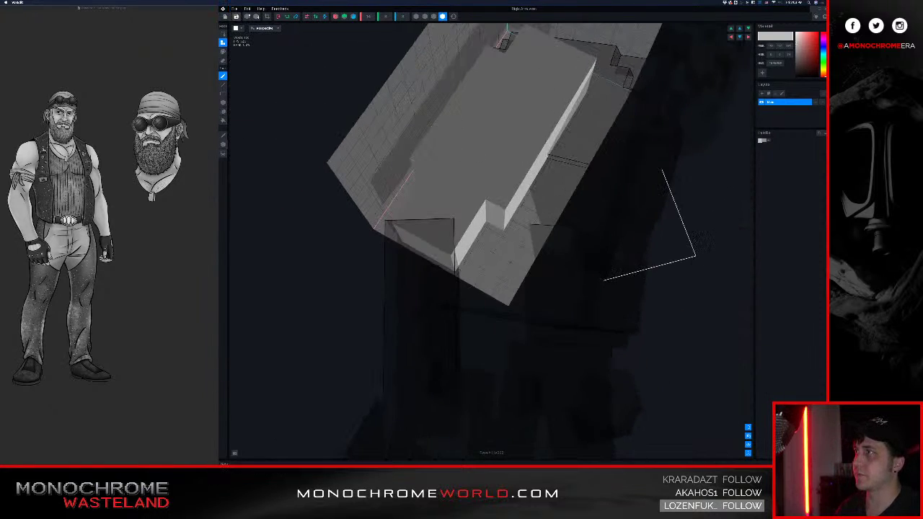
click(225, 17)
click(485, 138)
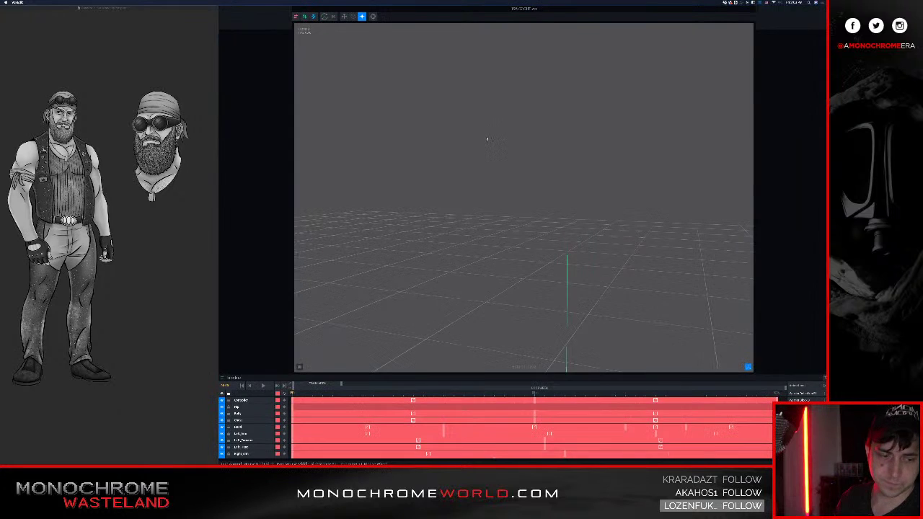
- Open the character's left upper arm model and extend its front raised layer by one voxel column toward the elbow
scroll(545, 240, down, 8)
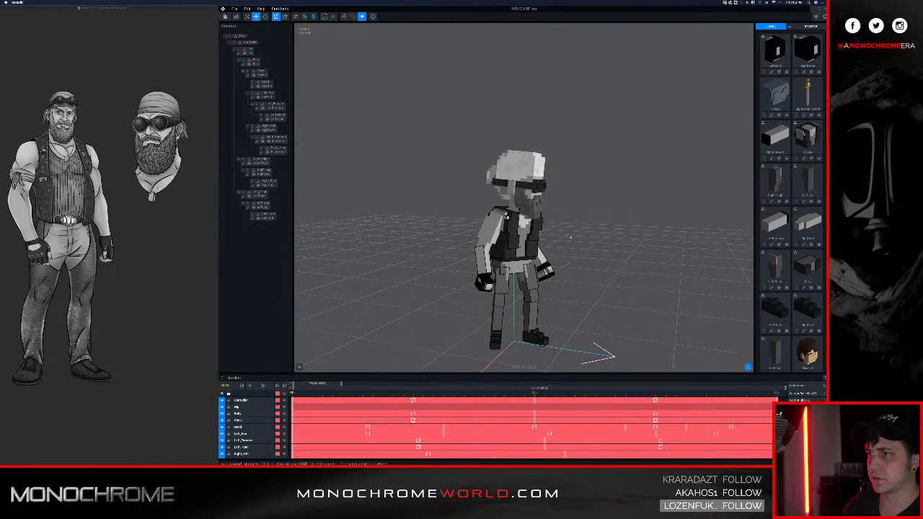
right_drag(545, 240, 566, 247)
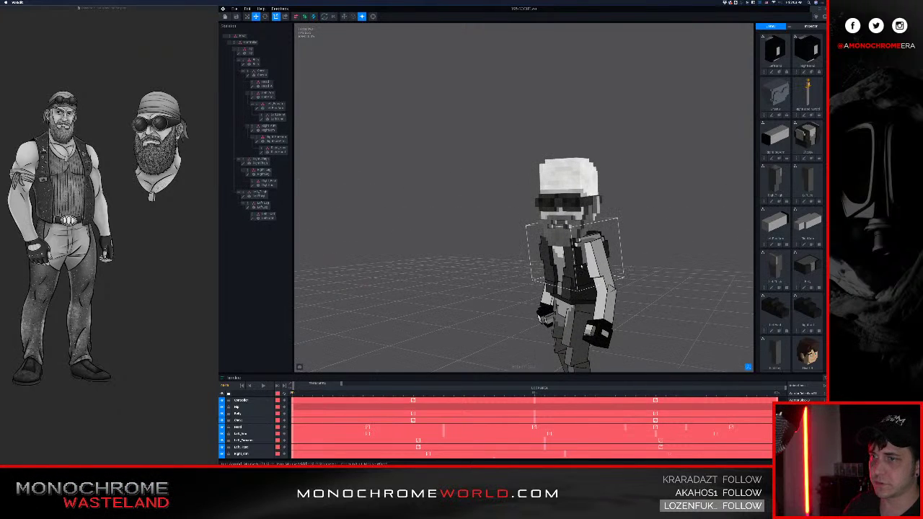
click(602, 263)
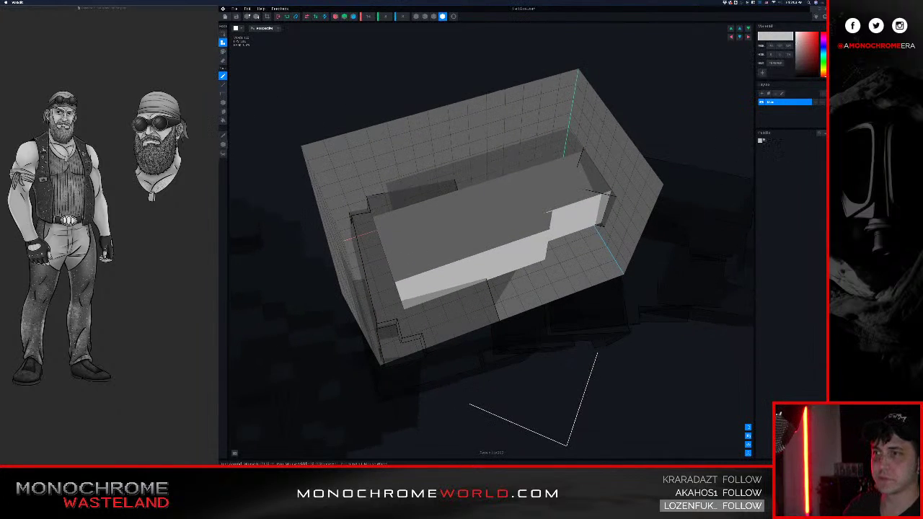
drag(553, 221, 547, 234)
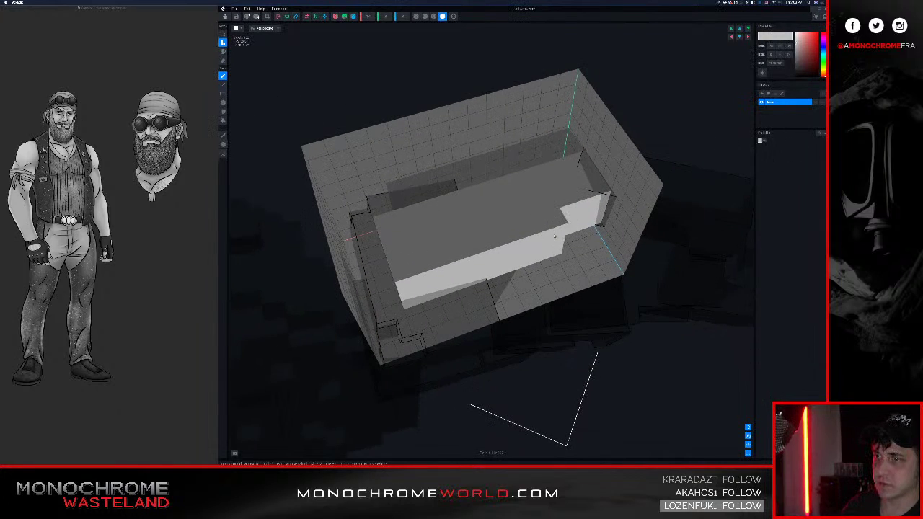
- Add a raised layer of voxels along the middle of the left upper arm's back side
right_drag(509, 196, 617, 224)
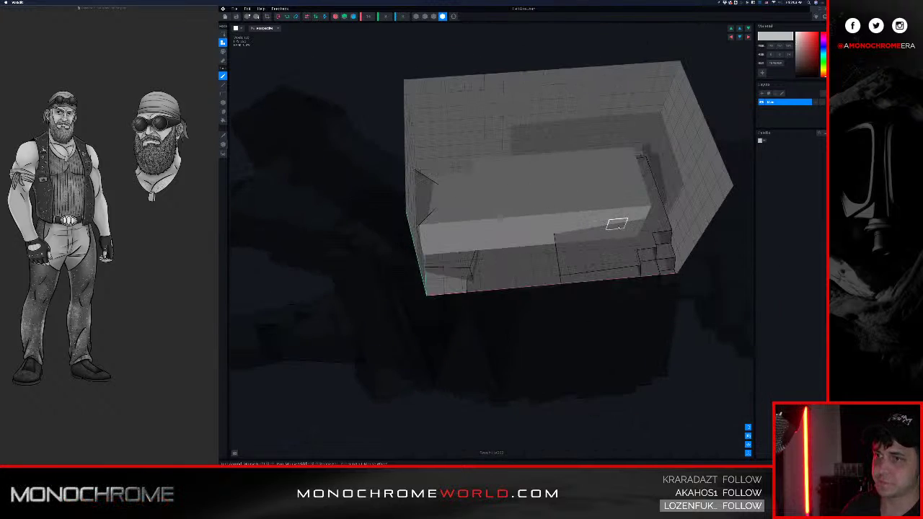
mouse_move(601, 215)
mouse_down()
mouse_move(523, 241)
mouse_move(569, 225)
mouse_move(569, 216)
mouse_move(621, 218)
mouse_move(483, 226)
mouse_move(491, 255)
mouse_move(537, 248)
mouse_up()
right_drag(502, 255, 489, 253)
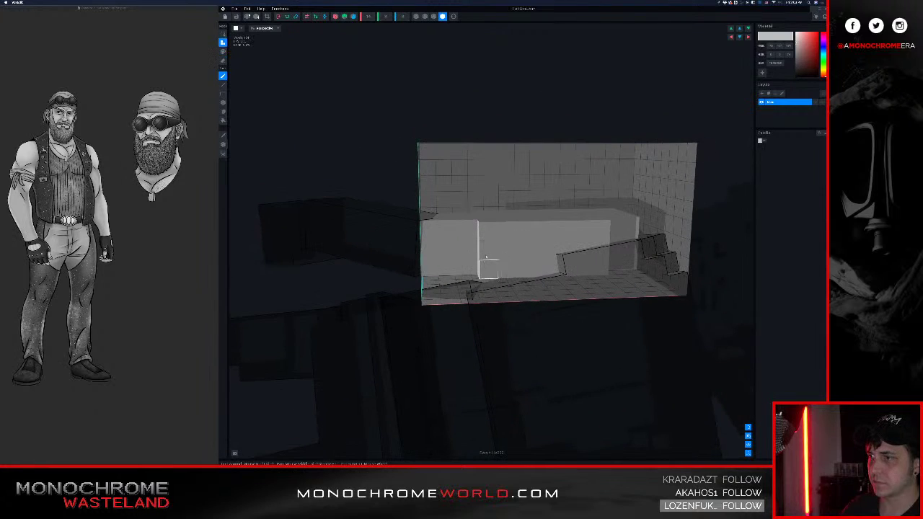
- Save the reshaped left upper arm model and return to the character
right_drag(499, 214, 509, 220)
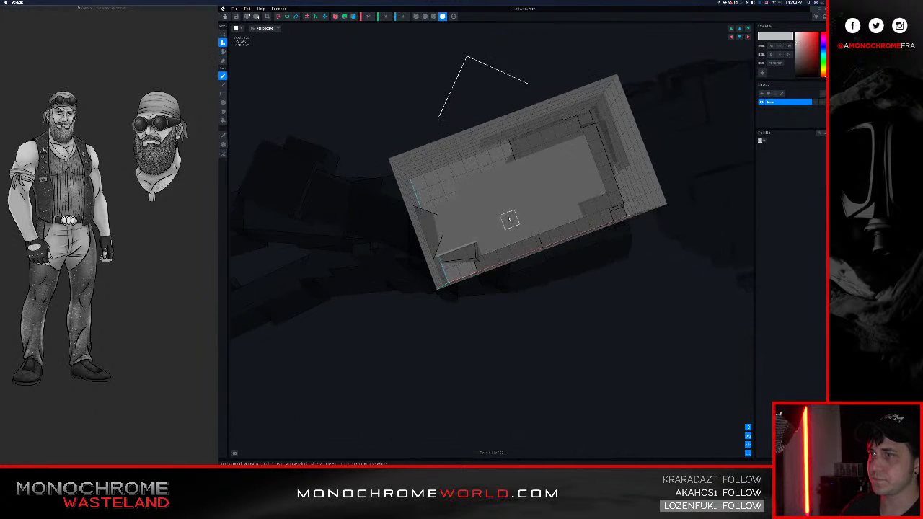
click(234, 8)
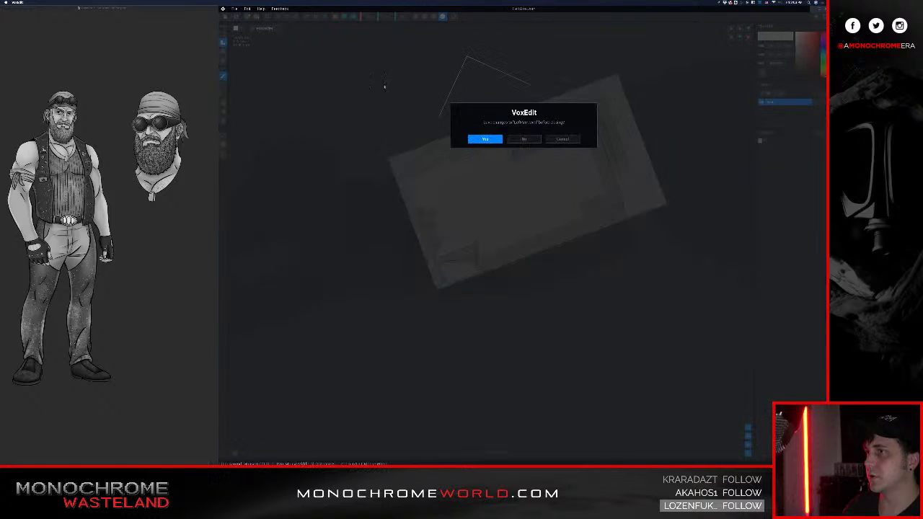
click(486, 140)
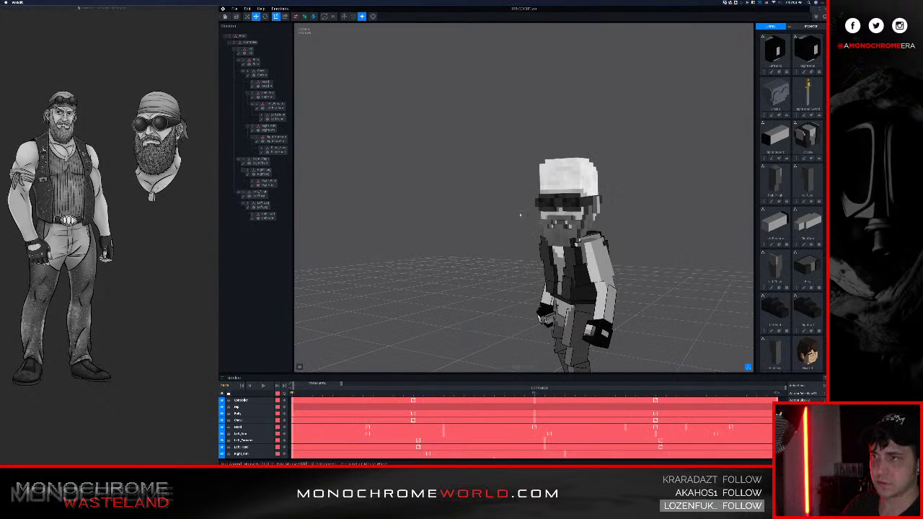
- Examine the reshaped upper arms on the full character from several sides and distances
right_drag(526, 225, 575, 210)
scroll(553, 202, down, 4)
scroll(594, 204, up, 5)
scroll(594, 204, up, 2)
middle_drag(576, 209, 524, 200)
right_drag(524, 200, 606, 202)
scroll(587, 200, up, 4)
scroll(603, 195, down, 6)
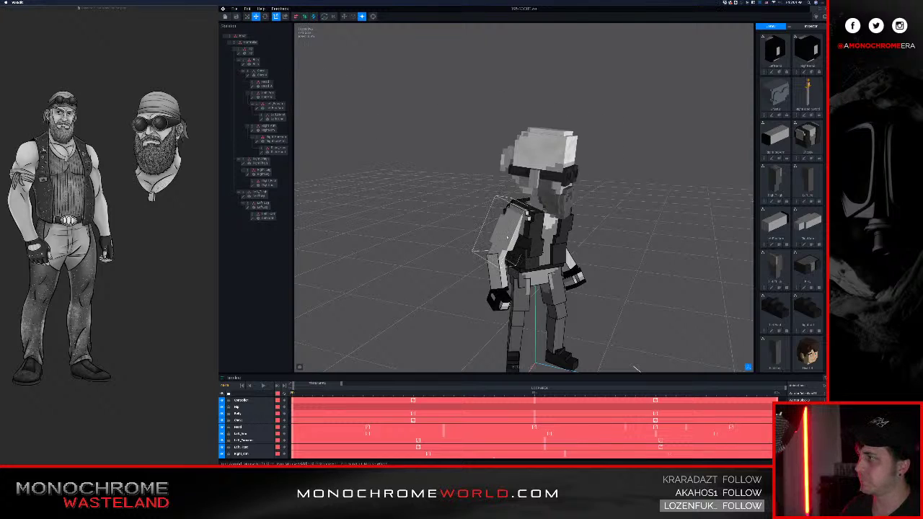
- Open the character's right upper arm model and colour a two-voxel-wide darker grey band across the middle of its outer side
click(509, 231)
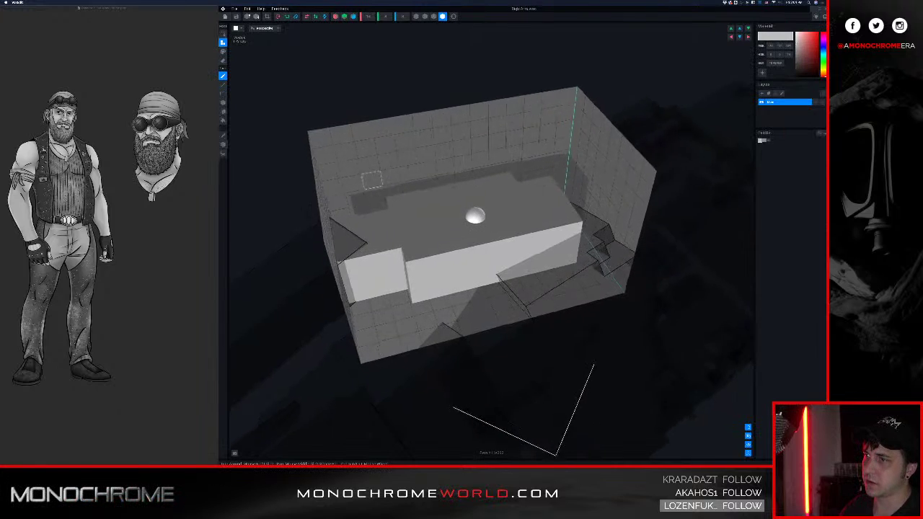
right_drag(376, 177, 387, 184)
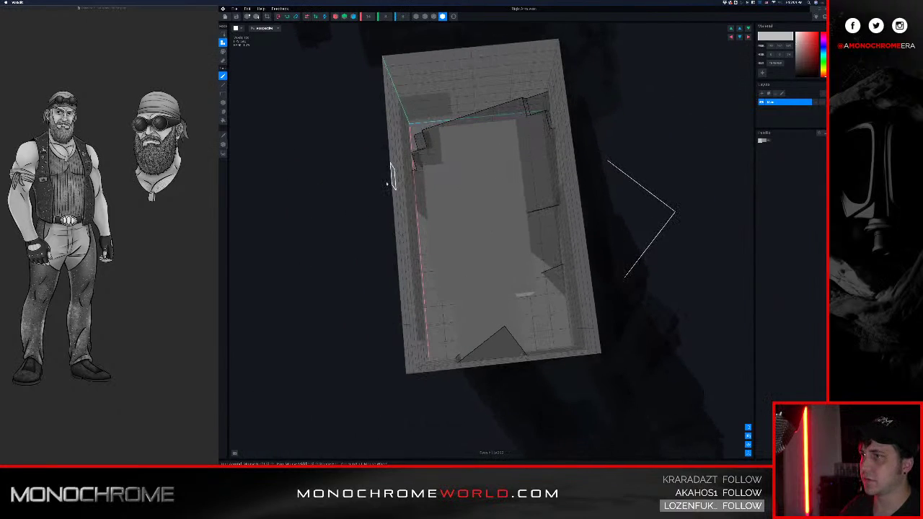
click(765, 142)
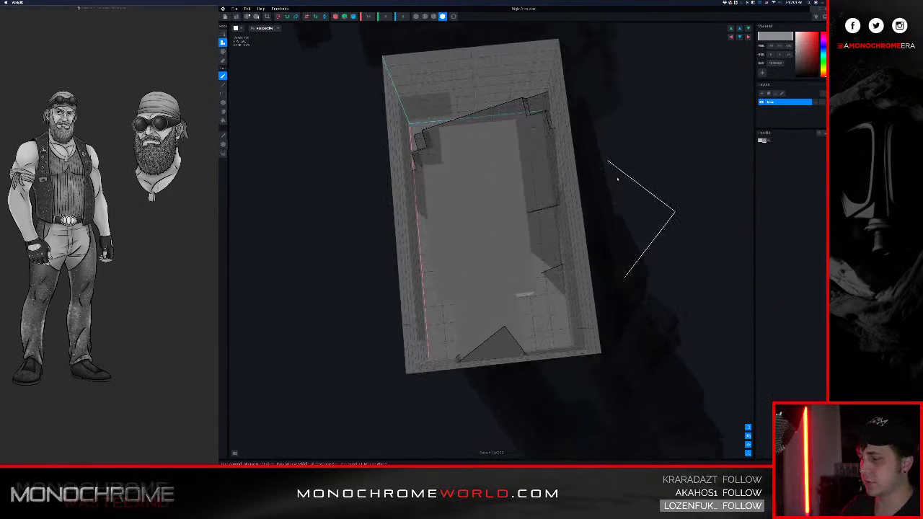
key(p)
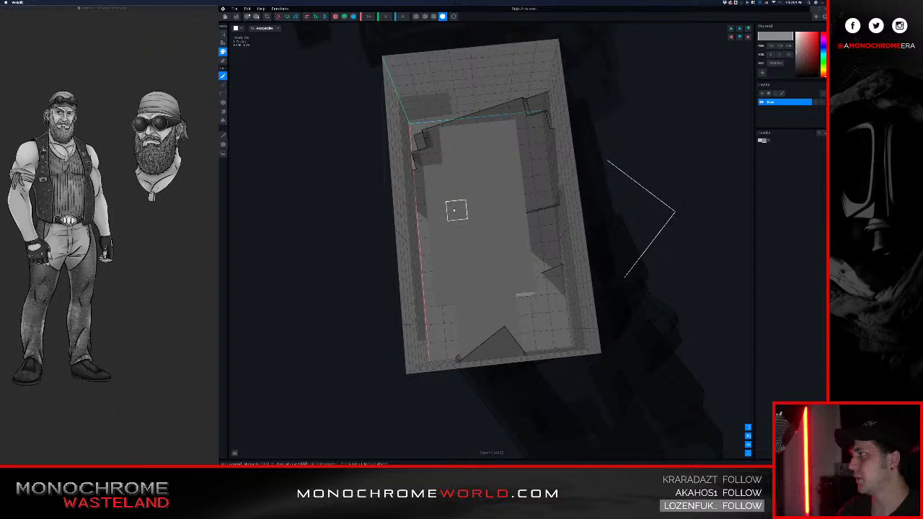
key(a)
mouse_move(437, 211)
mouse_down()
mouse_move(498, 225)
mouse_move(517, 209)
mouse_move(452, 214)
mouse_up()
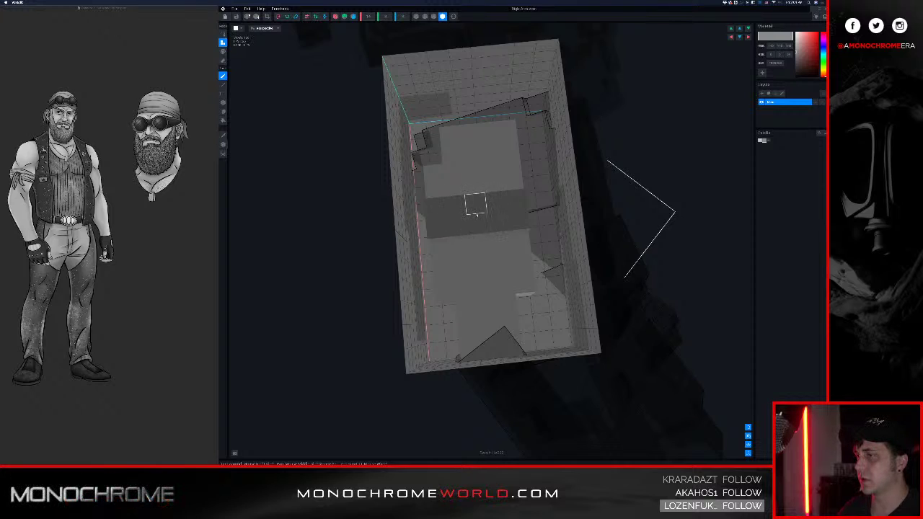
- Add raised darker grey voxels on and beside the band to form an uneven cloth wrap around the right upper arm
click(476, 209)
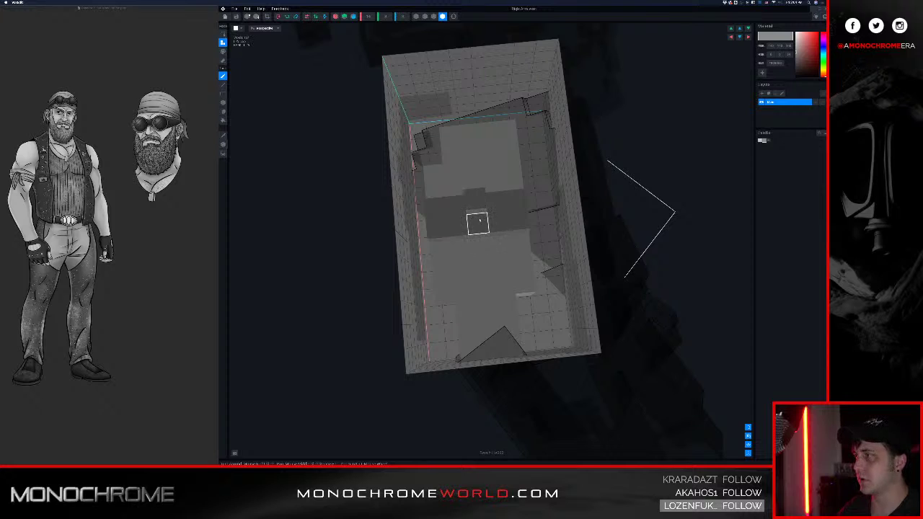
right_drag(480, 220, 435, 218)
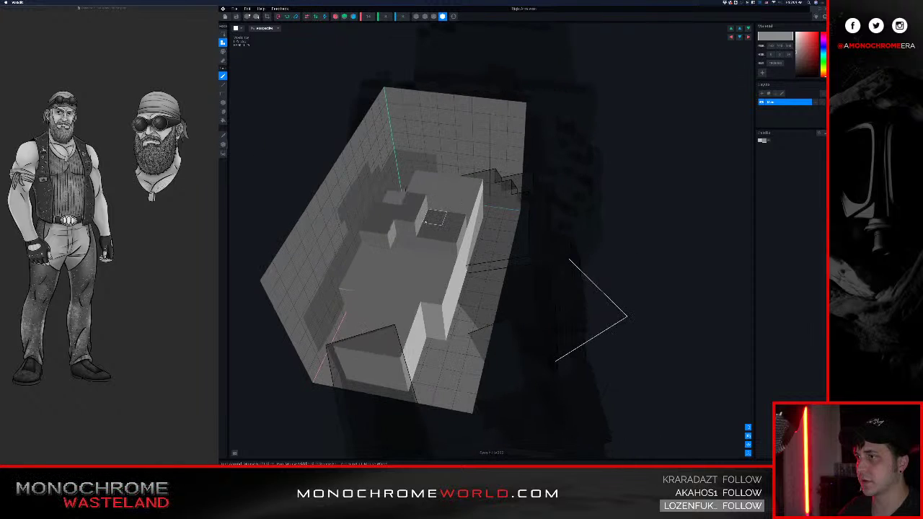
click(425, 221)
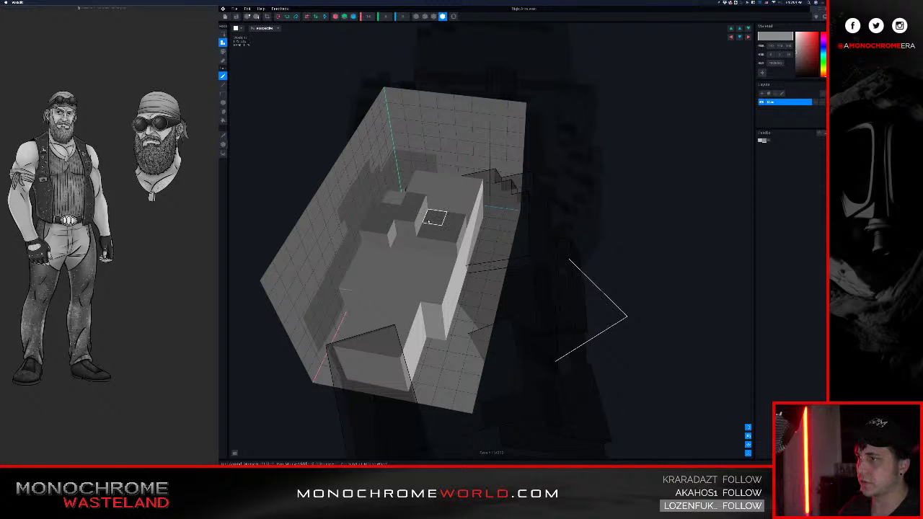
click(429, 235)
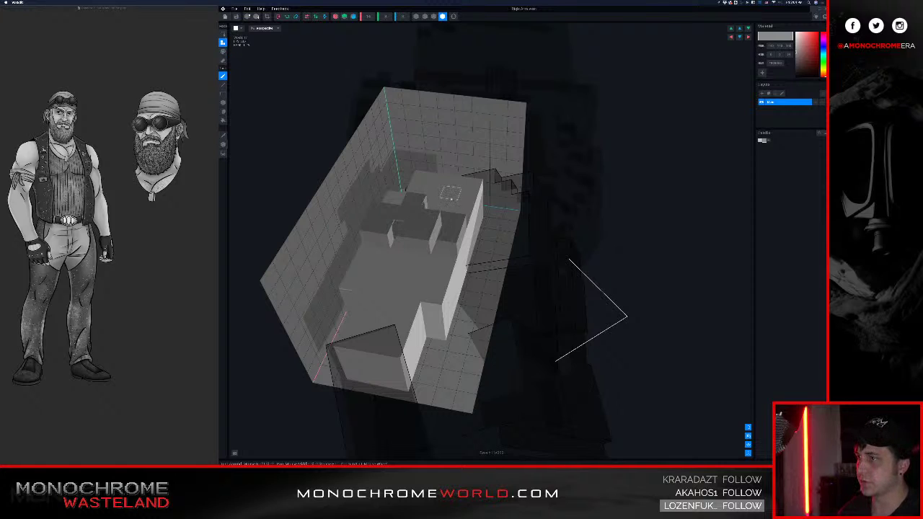
right_drag(451, 195, 341, 210)
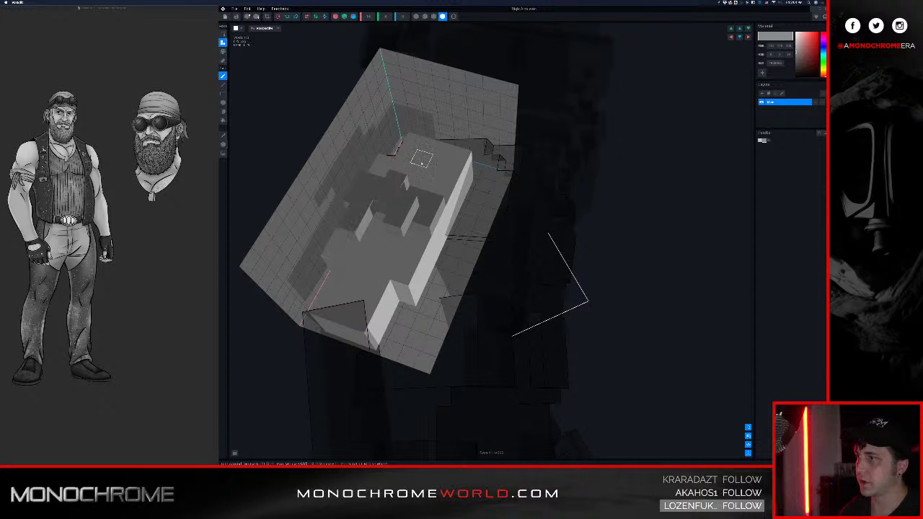
- Paint short darker grey strips from the band toward the elbow, then save the right upper arm and return to the character
right_drag(423, 162, 441, 205)
key(g)
mouse_move(427, 204)
mouse_down()
mouse_move(446, 206)
mouse_move(427, 242)
mouse_move(428, 220)
mouse_up()
mouse_move(459, 193)
right_down()
mouse_move(441, 185)
mouse_move(484, 189)
mouse_move(447, 199)
mouse_move(454, 229)
right_up()
mouse_move(479, 240)
mouse_down()
mouse_move(502, 239)
mouse_move(480, 261)
mouse_up()
right_drag(417, 215, 393, 201)
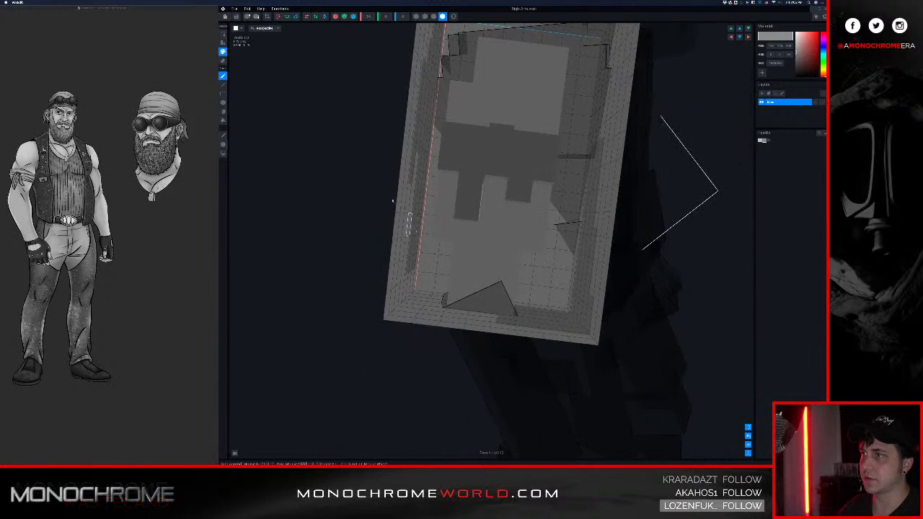
click(226, 16)
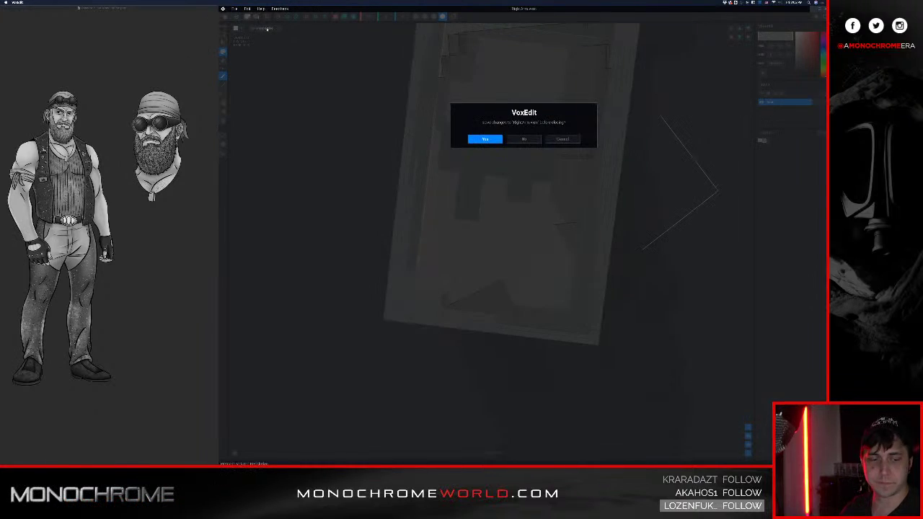
click(484, 139)
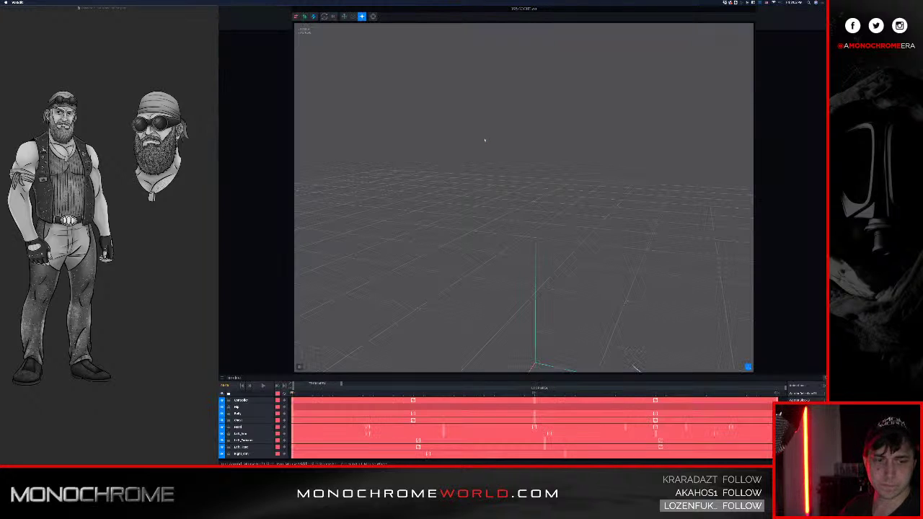
- Examine the cloth armband up close and compare the whole character with the reference art from several angles
right_drag(646, 195, 594, 199)
scroll(590, 198, up, 5)
click(416, 234)
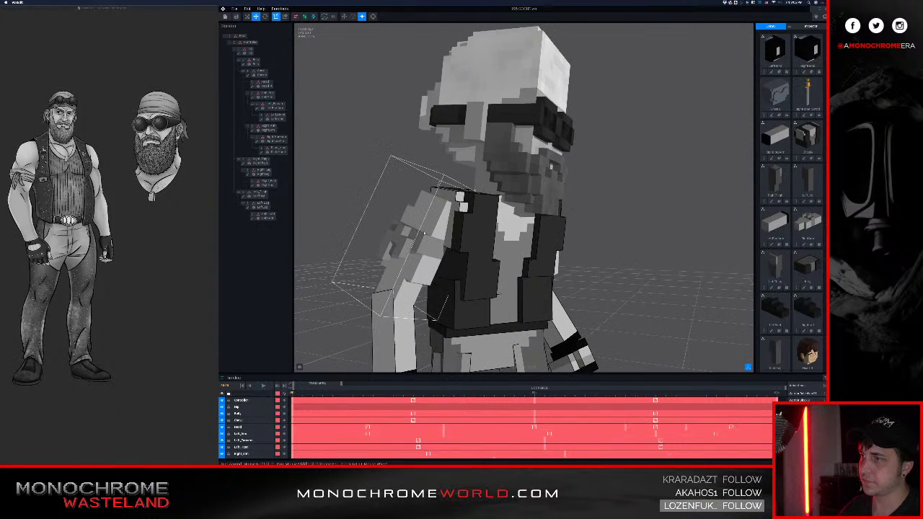
scroll(426, 233, down, 10)
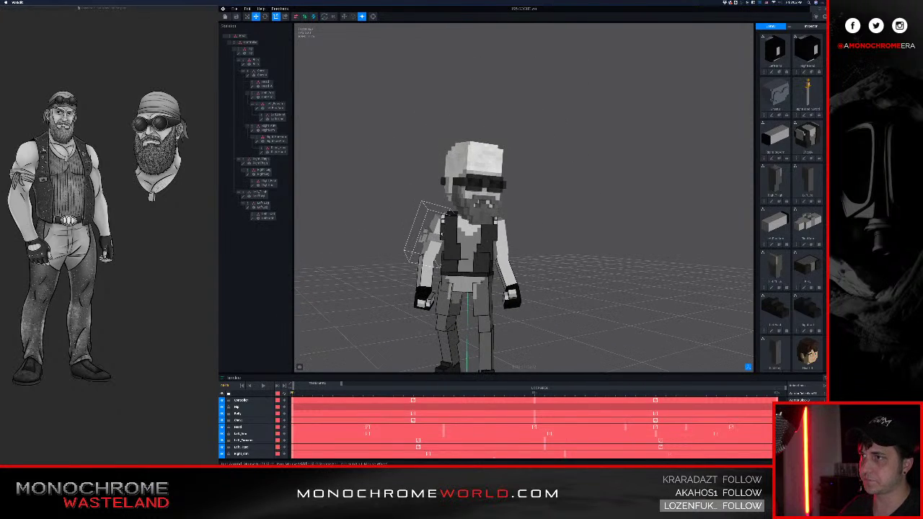
middle_drag(402, 216, 417, 190)
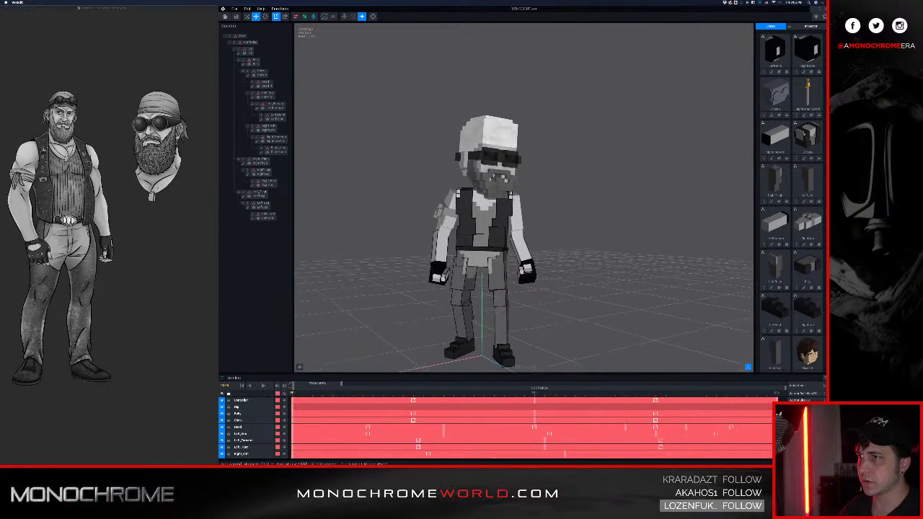
middle_drag(387, 248, 405, 210)
right_drag(409, 209, 427, 238)
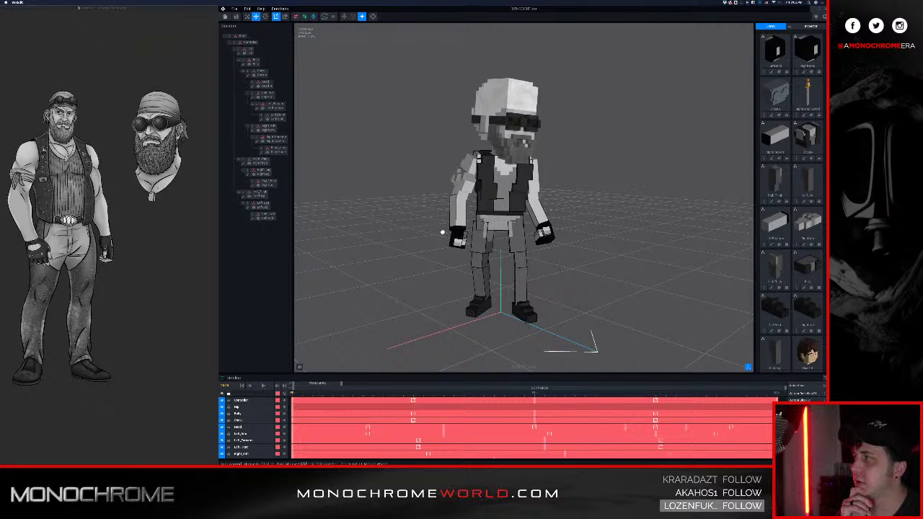
mouse_move(442, 232)
right_down()
mouse_move(431, 228)
mouse_move(456, 235)
right_up()
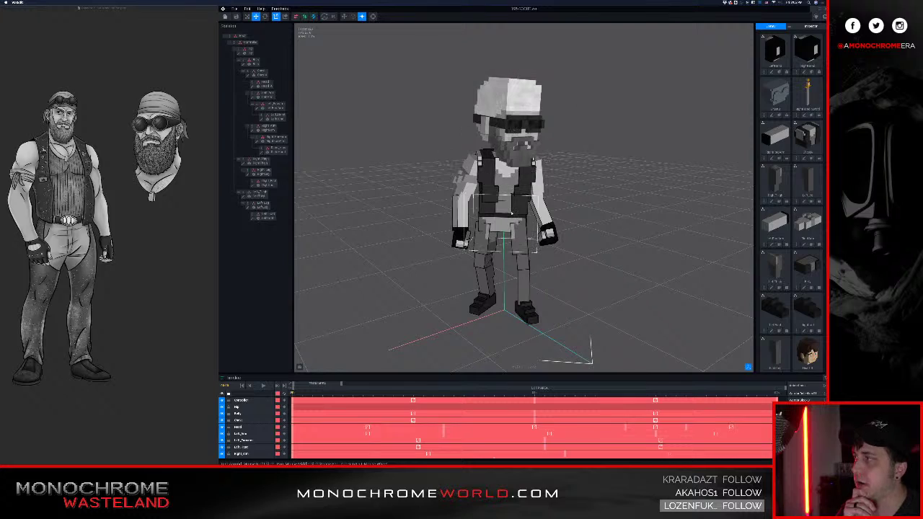
click(489, 174)
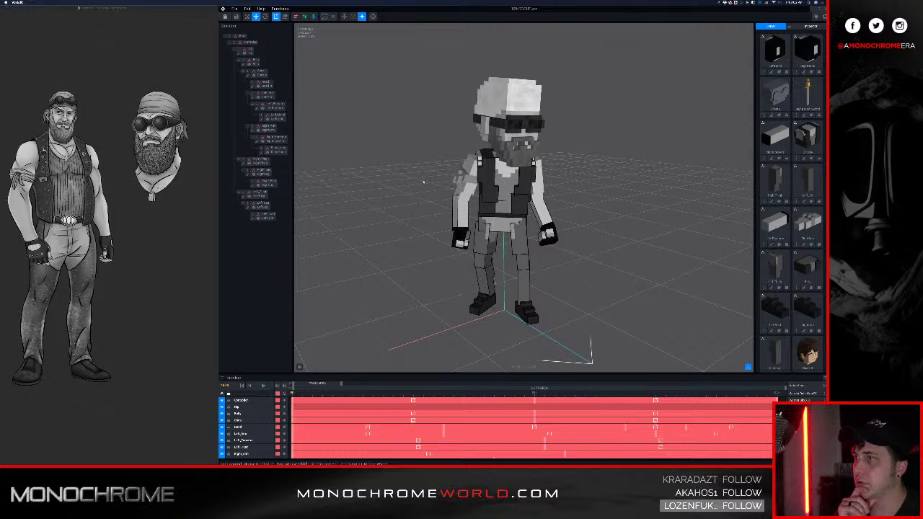
mouse_move(425, 182)
right_down()
mouse_move(443, 233)
mouse_move(458, 233)
mouse_move(431, 177)
right_up()
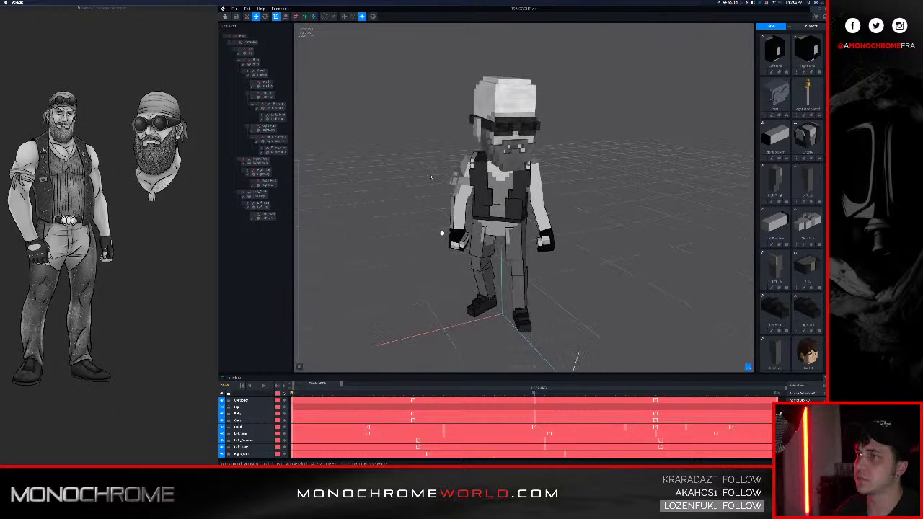
click(372, 17)
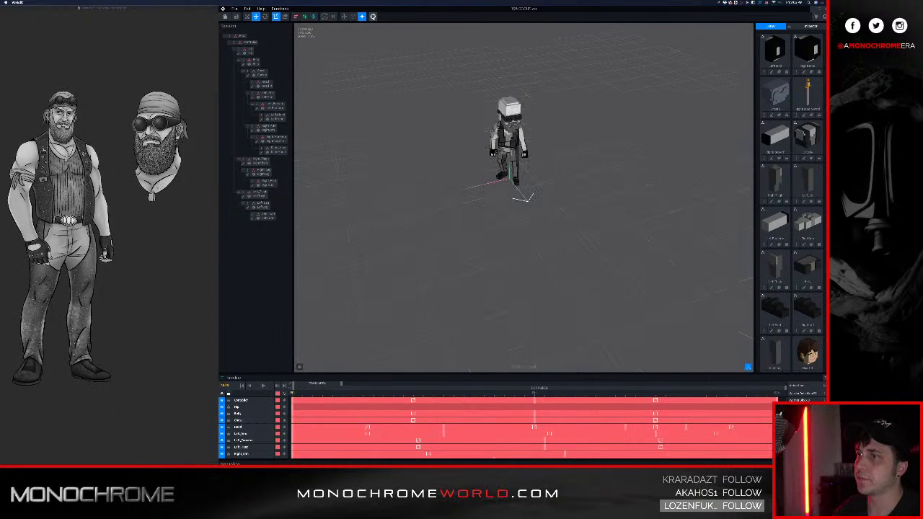
scroll(461, 72, up, 5)
right_drag(461, 71, 352, 38)
scroll(458, 79, up, 5)
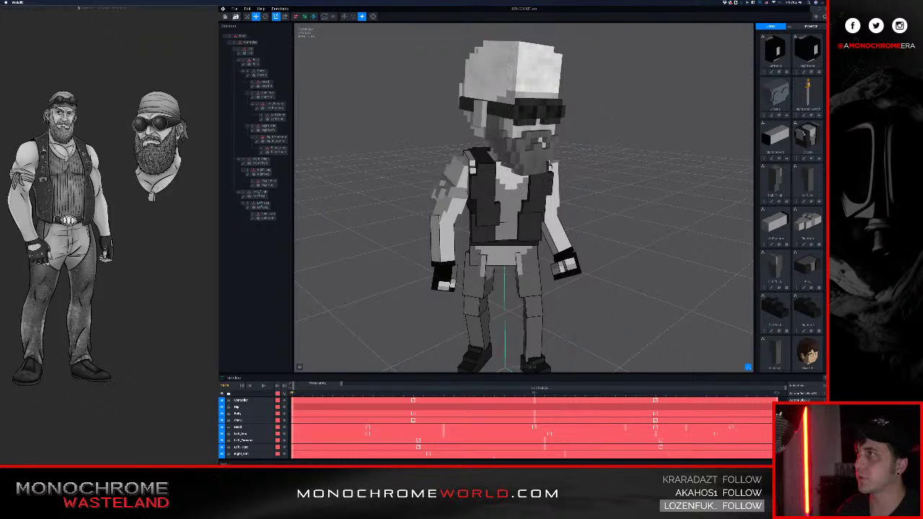
right_drag(454, 70, 378, 130)
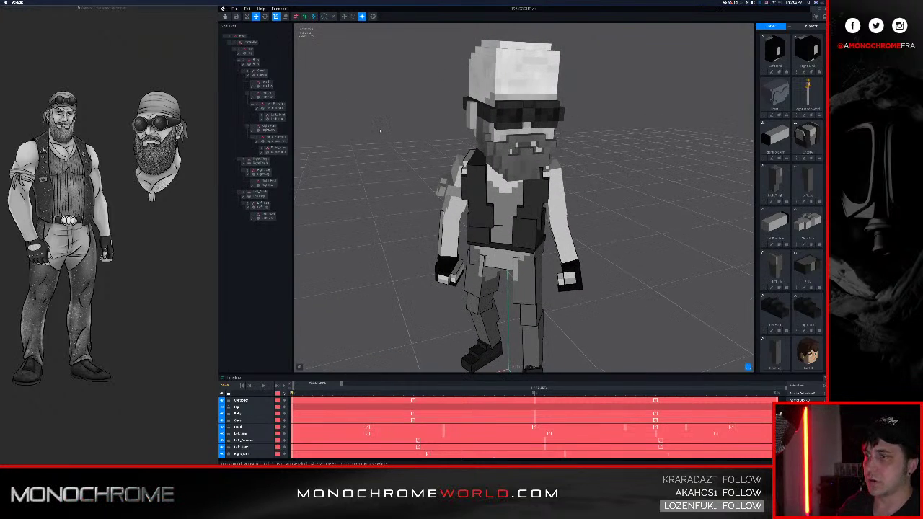